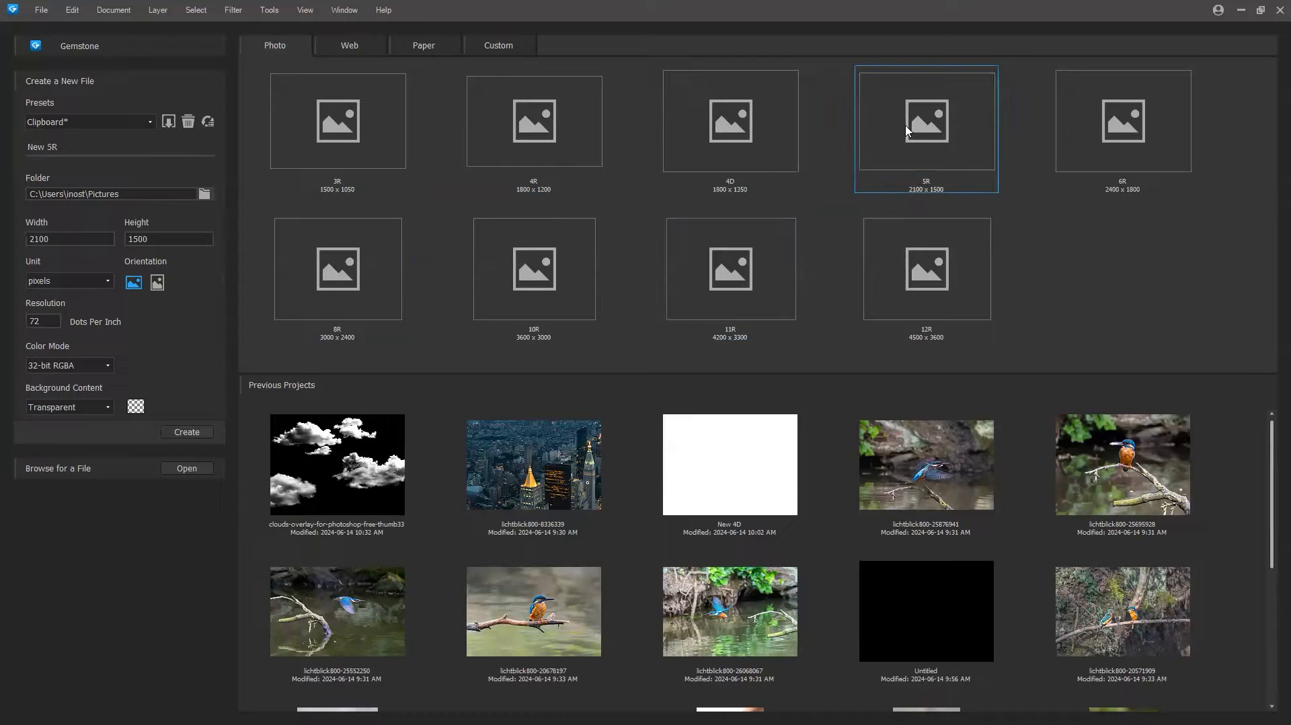
Open HotSpring.jpg and Tea.jpg together from the Gemstone Workshop folder
scroll(694, 487, "down", 3)
scroll(557, 544, "up", 3)
left_click(41, 11)
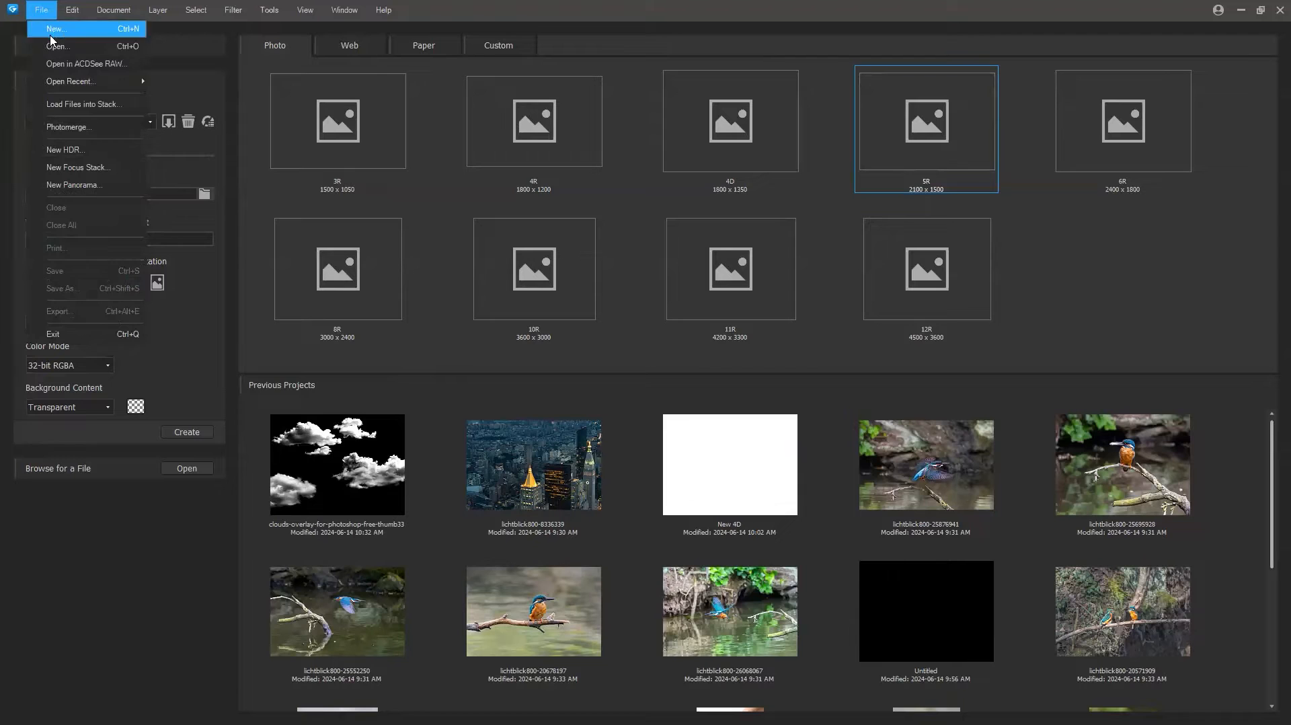
left_click(58, 46)
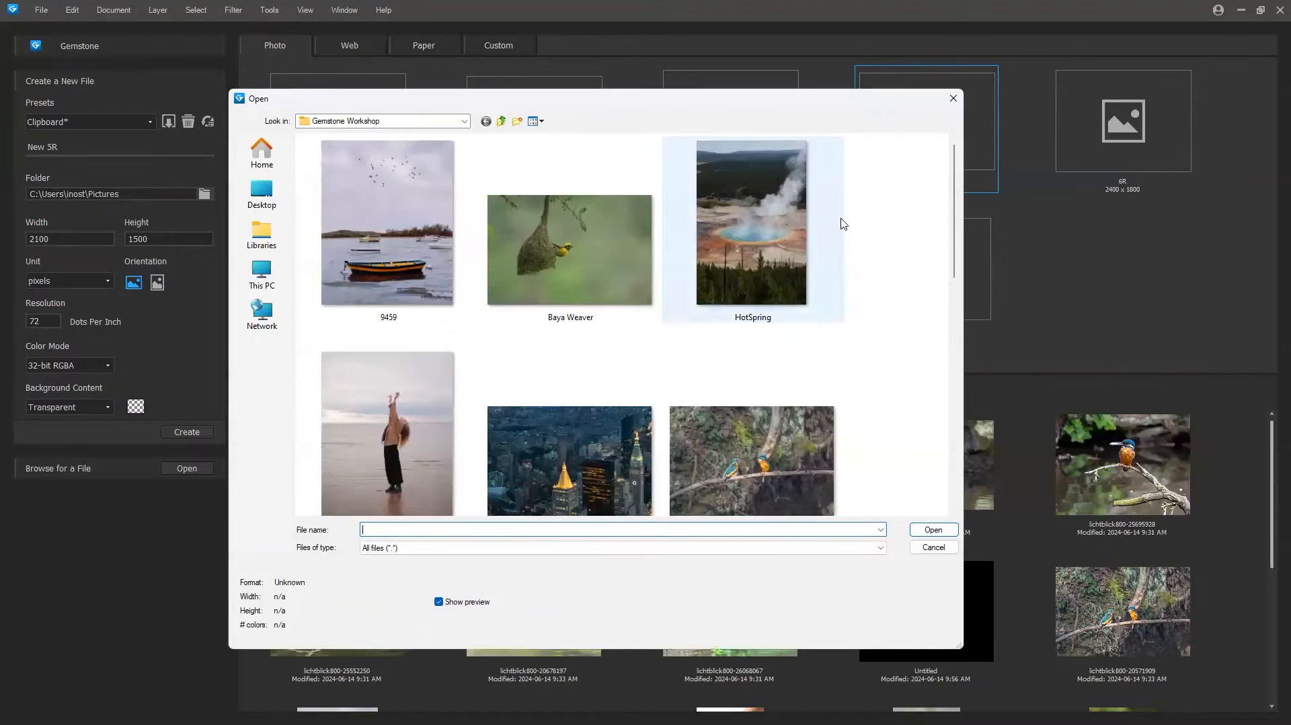
left_click(843, 223)
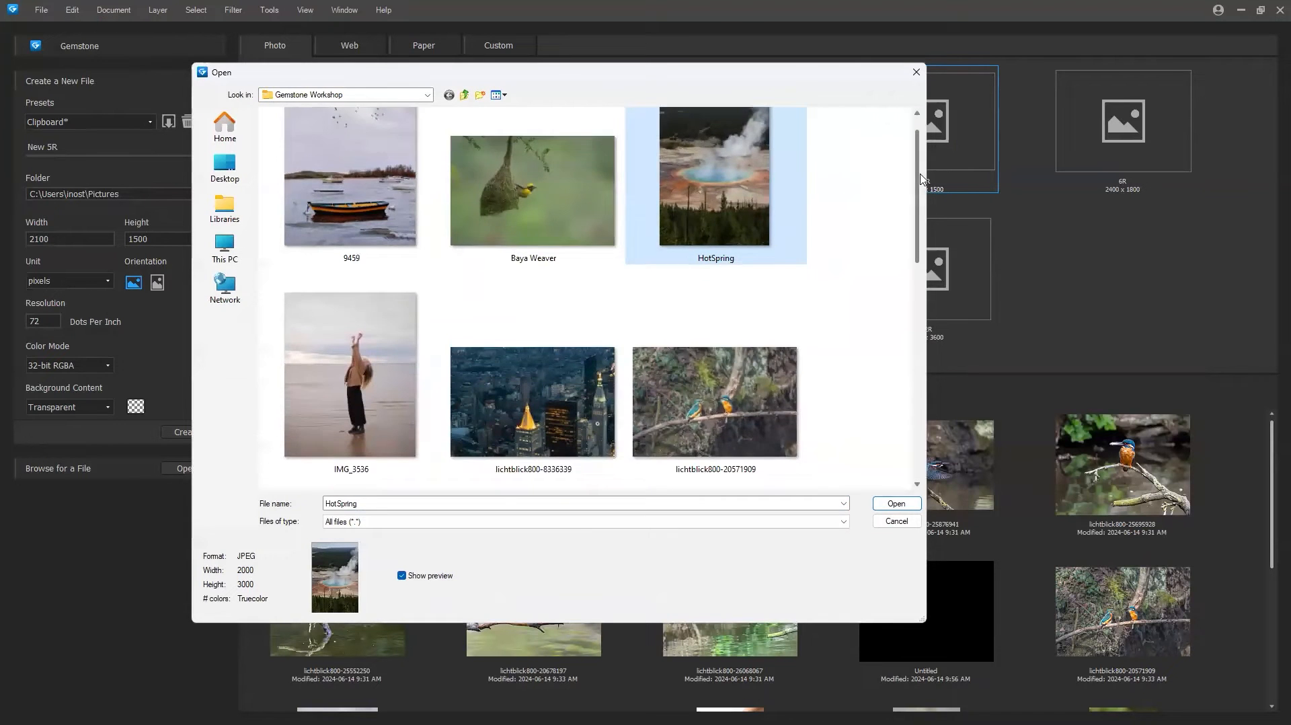
left_click_drag(919, 172, 918, 378)
left_click(558, 458, "ctrl")
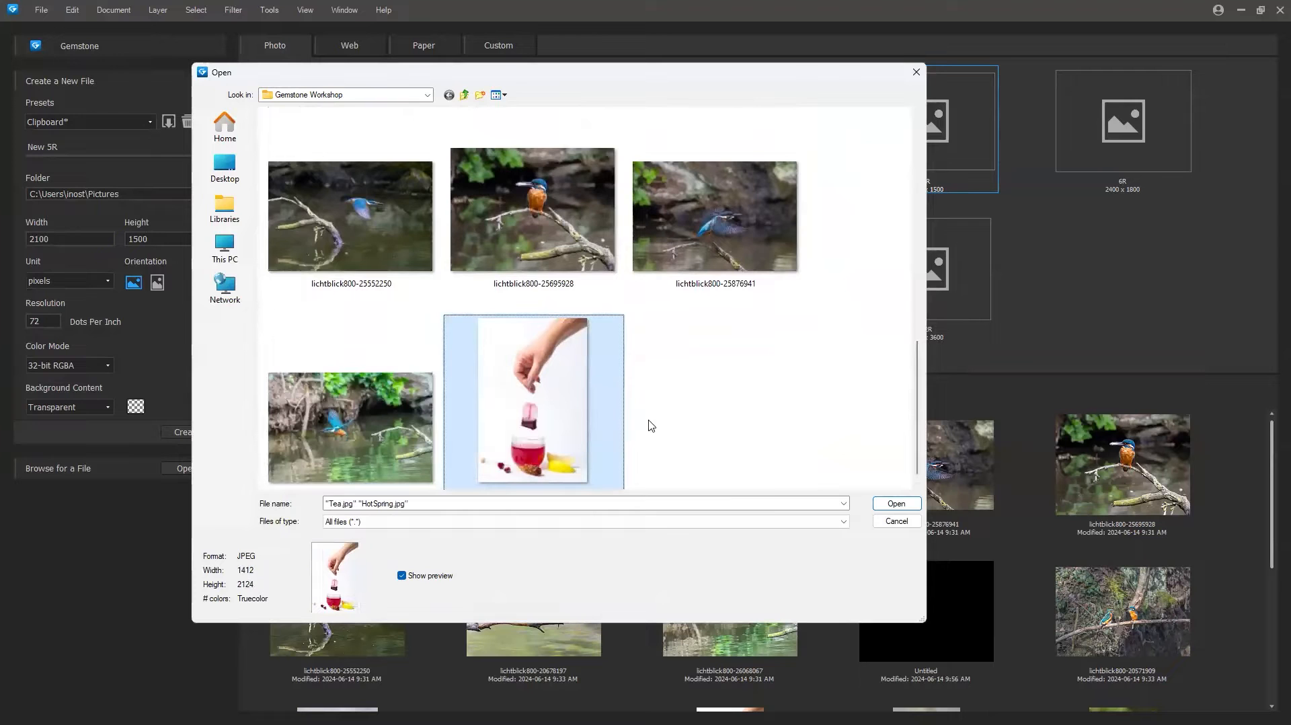
mouse_move(917, 363)
left_mouse_down()
mouse_move(916, 134)
mouse_move(917, 376)
left_mouse_up()
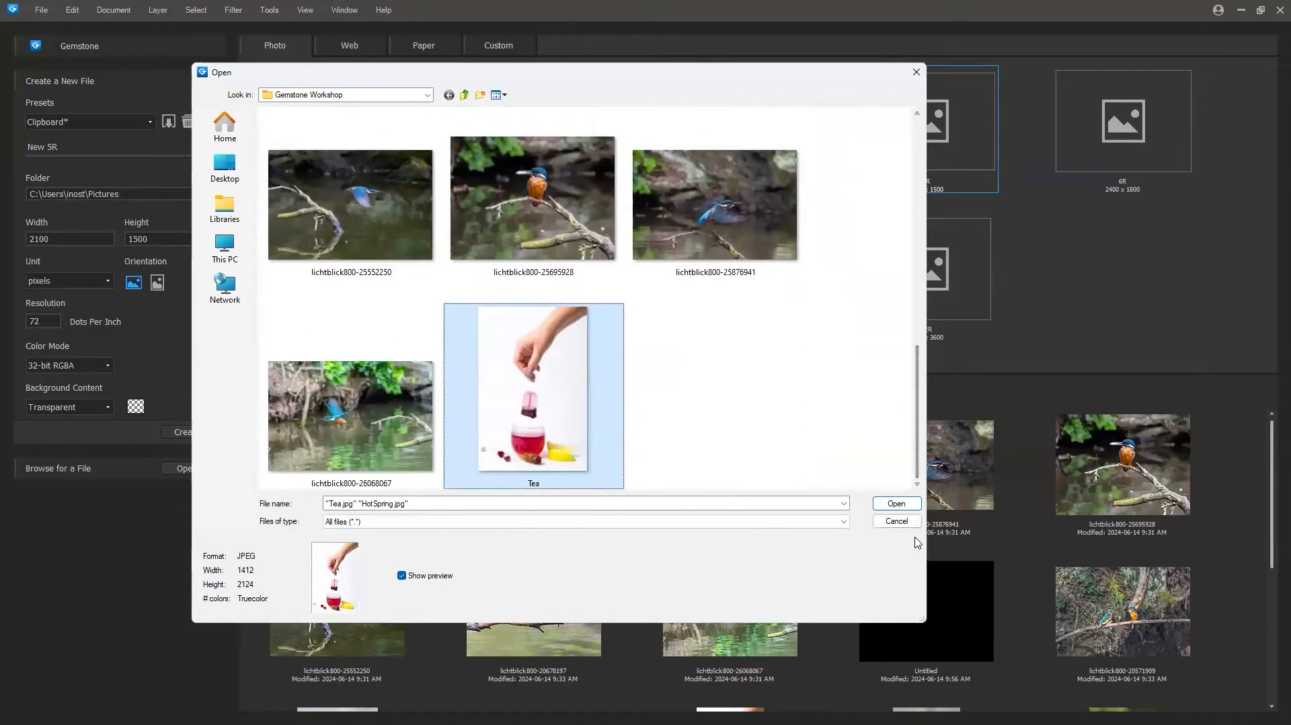
left_click(909, 504)
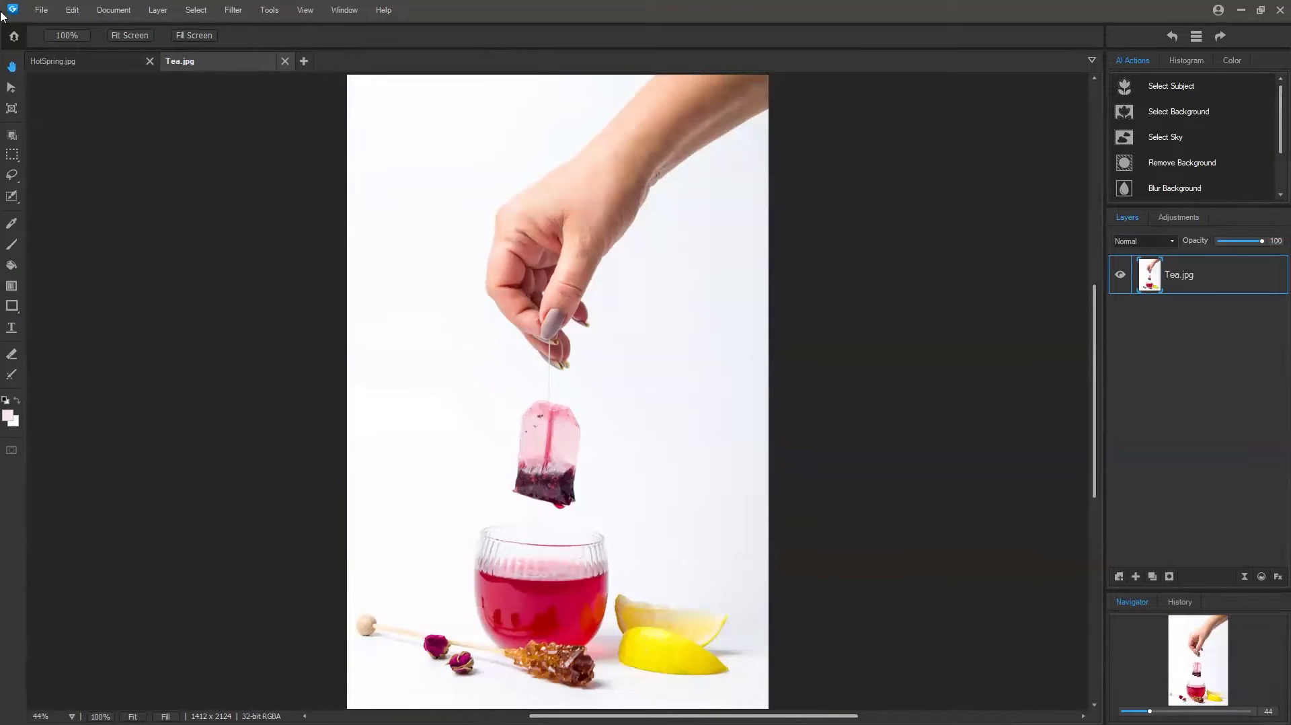
Switch back and forth between HotSpring.jpg and Tea.jpg to view each open document
left_click(98, 63)
left_click(202, 67)
left_click(102, 64)
left_click(200, 64)
left_click(105, 65)
left_click(194, 65)
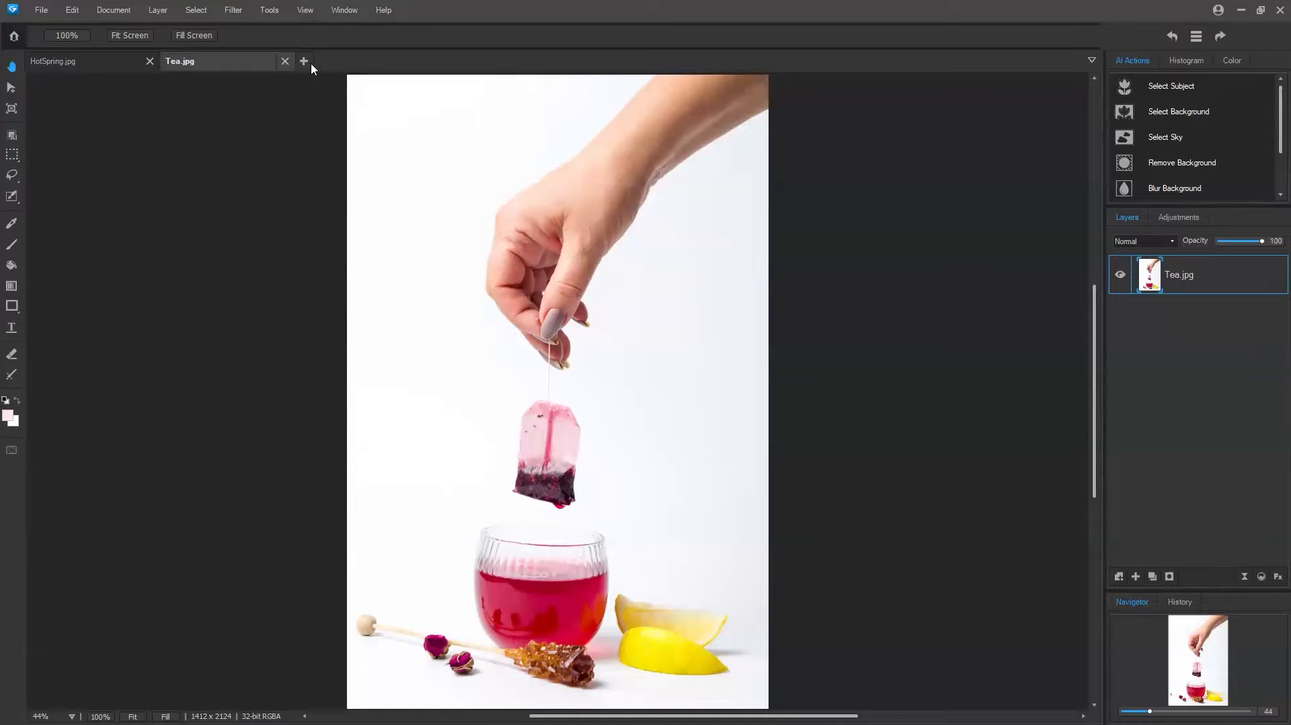
left_click(109, 66)
left_click(202, 65)
Arrange Tea.jpg side by side with HotSpring.jpg and make each document active in turn, ending on Tea.jpg
left_click_drag(214, 61, 490, 119)
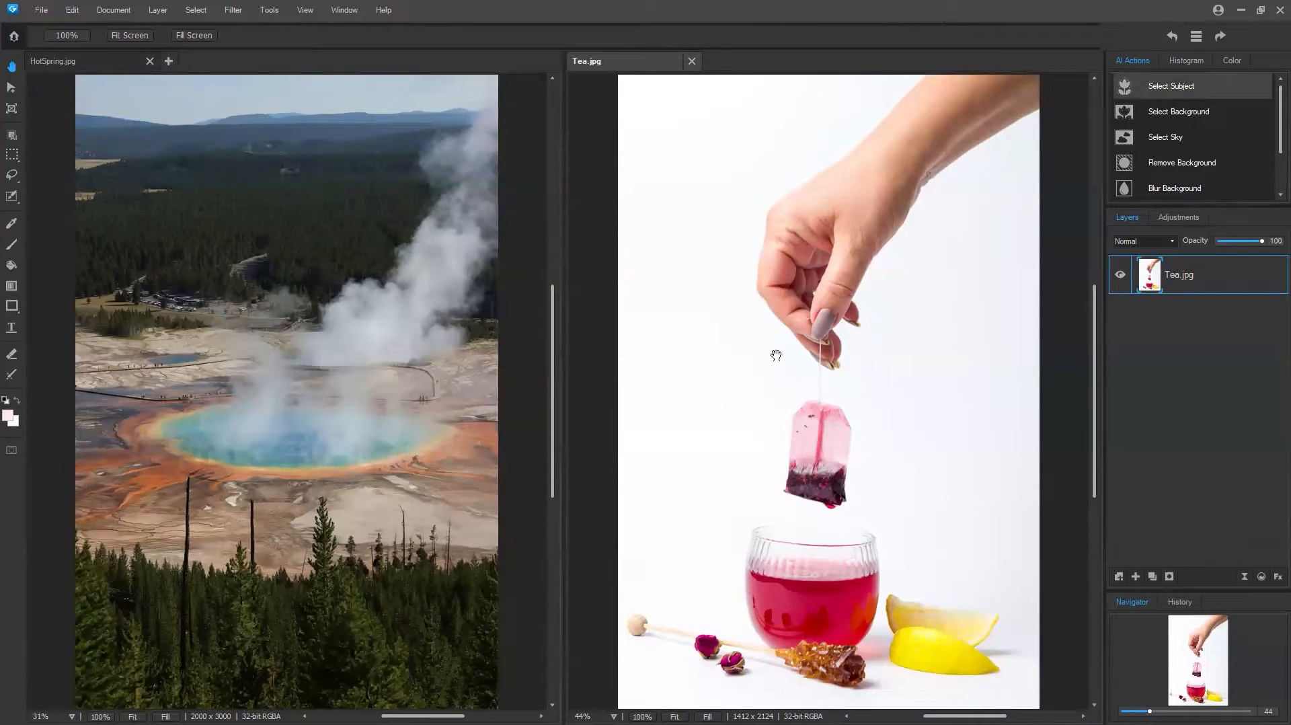
left_click(97, 61)
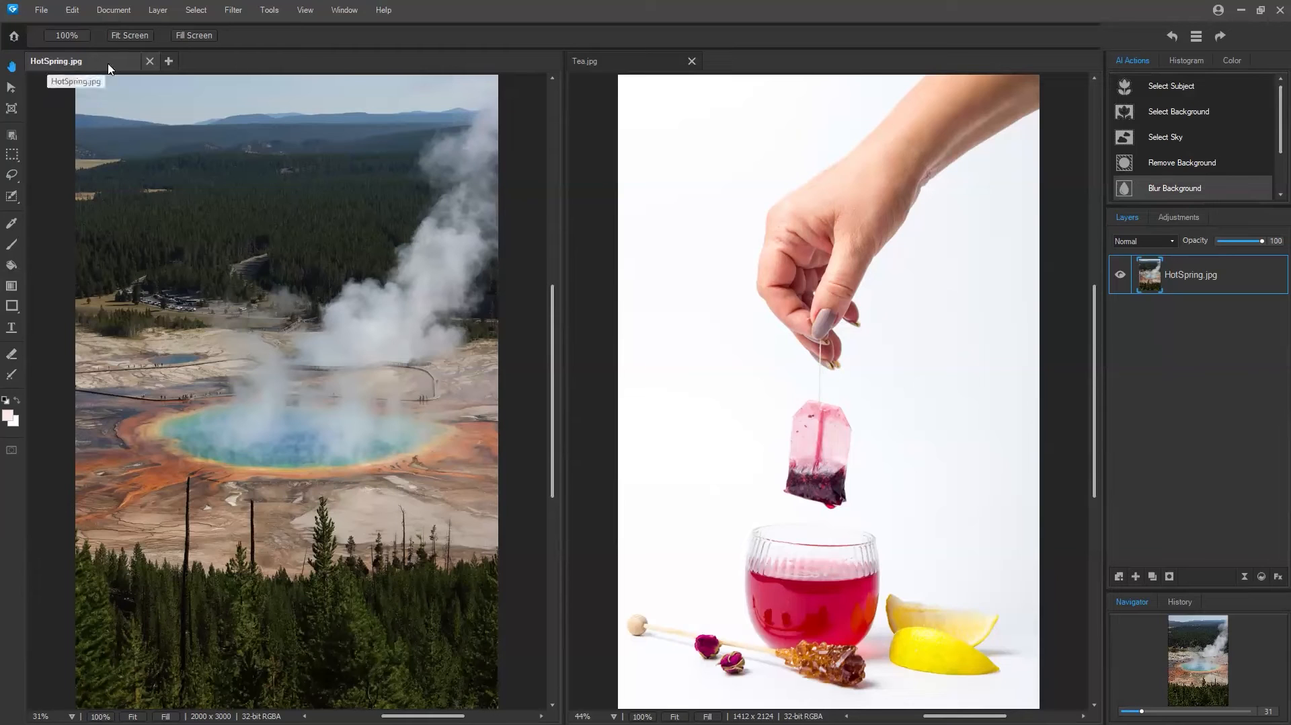
left_click(639, 66)
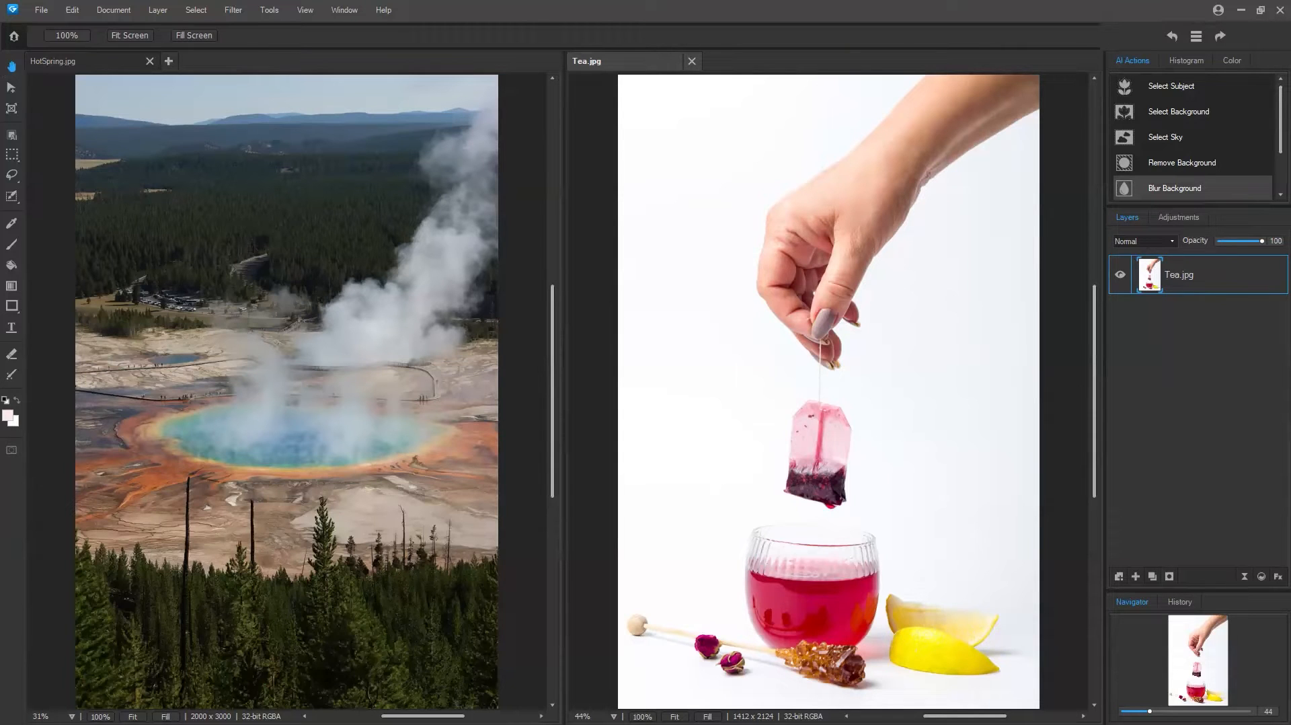
Add an Exposure adjustment layer to Tea.jpg and set its exposure to -50
left_click(1161, 219)
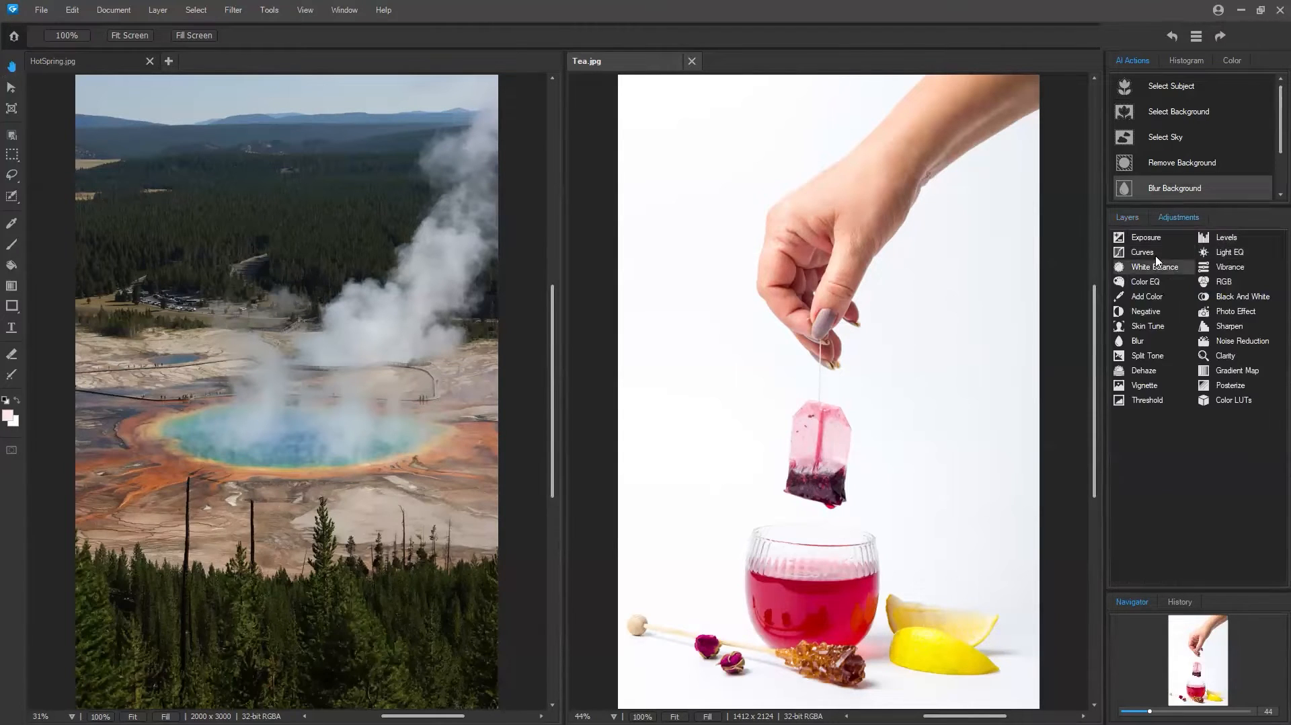
left_click(1146, 238)
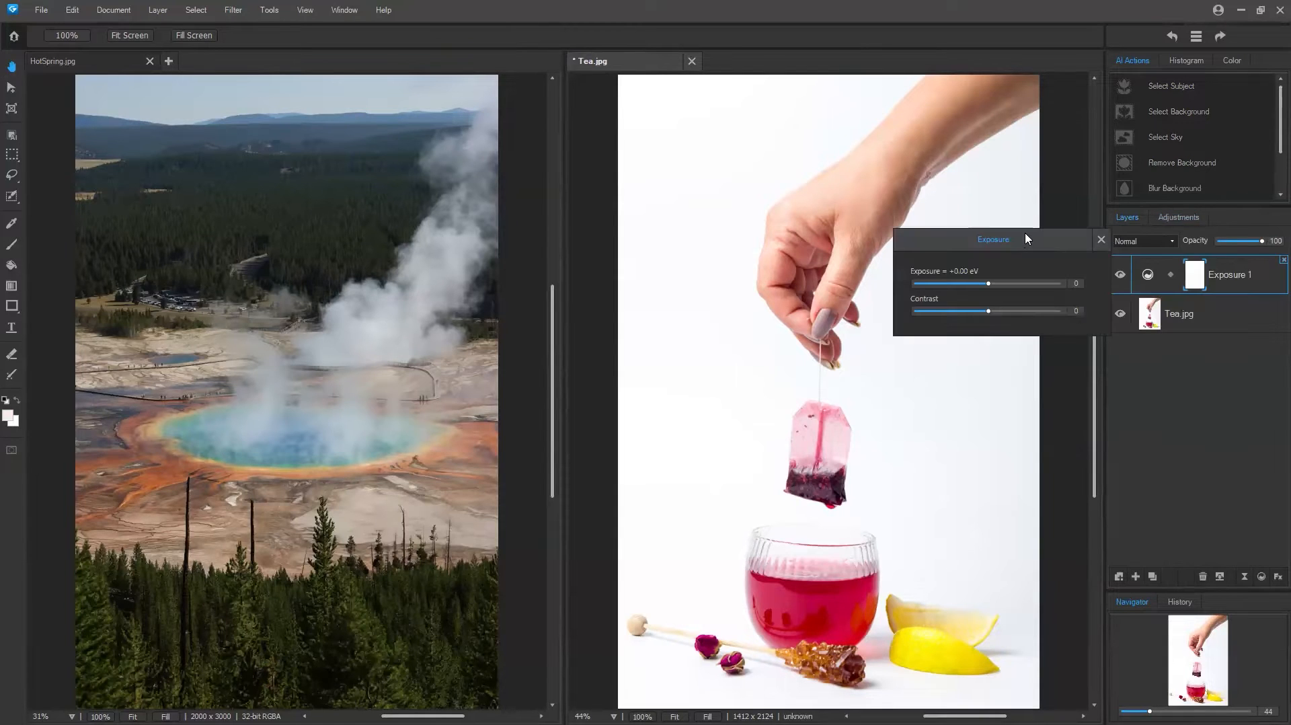
left_click_drag(1025, 233, 1119, 197)
left_click_drag(1082, 248, 1045, 250)
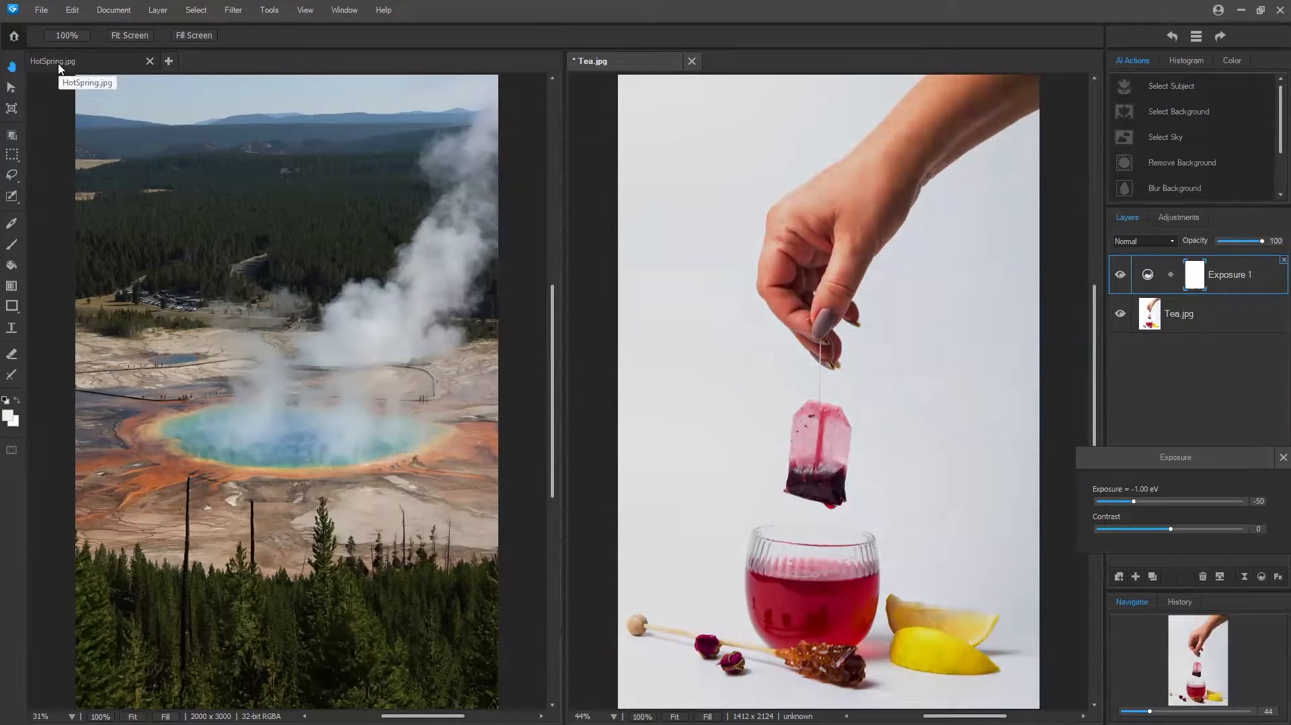
Alternate between HotSpring.jpg and Tea.jpg to compare their layer stacks
left_click(59, 66)
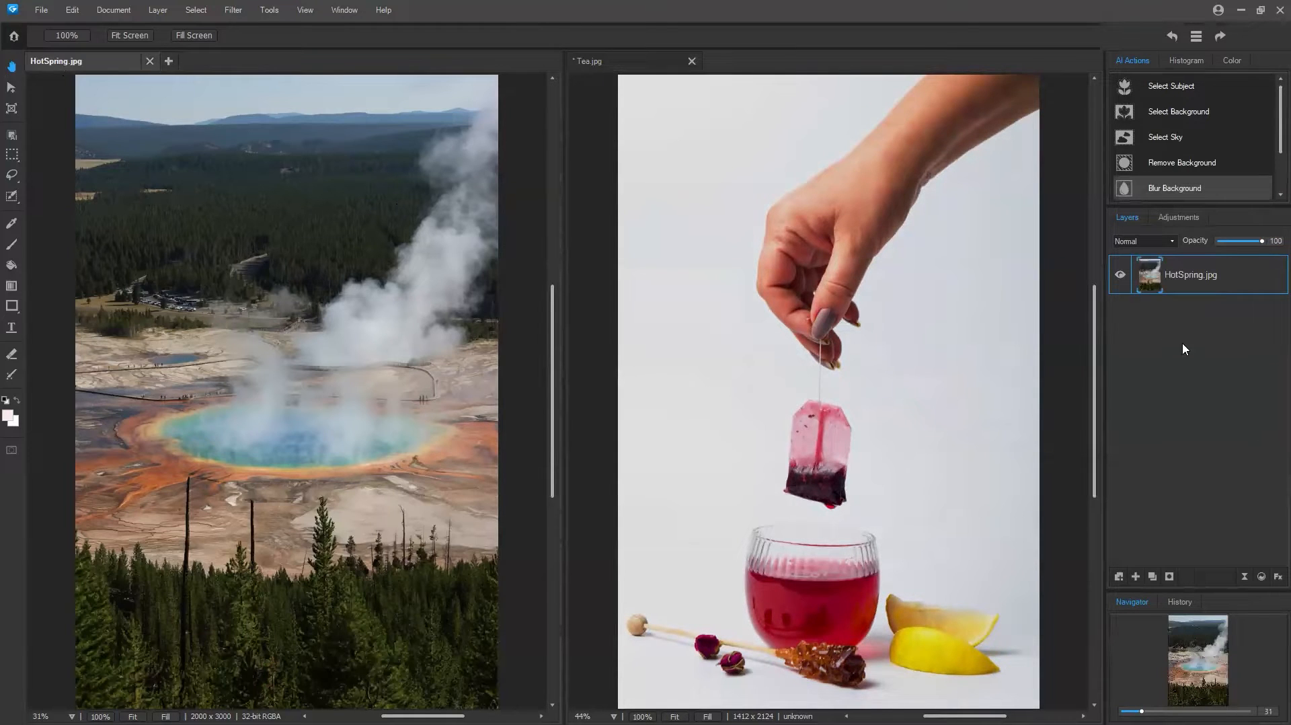
left_click(589, 63)
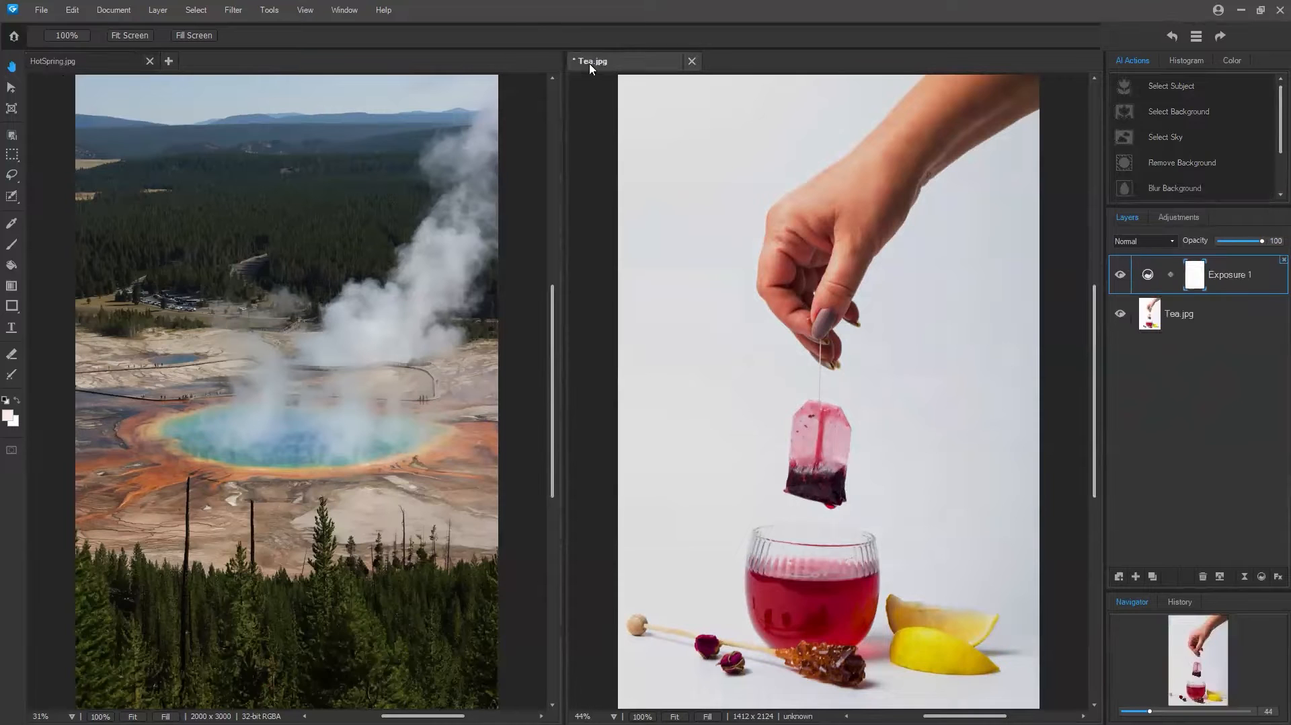
left_click(97, 66)
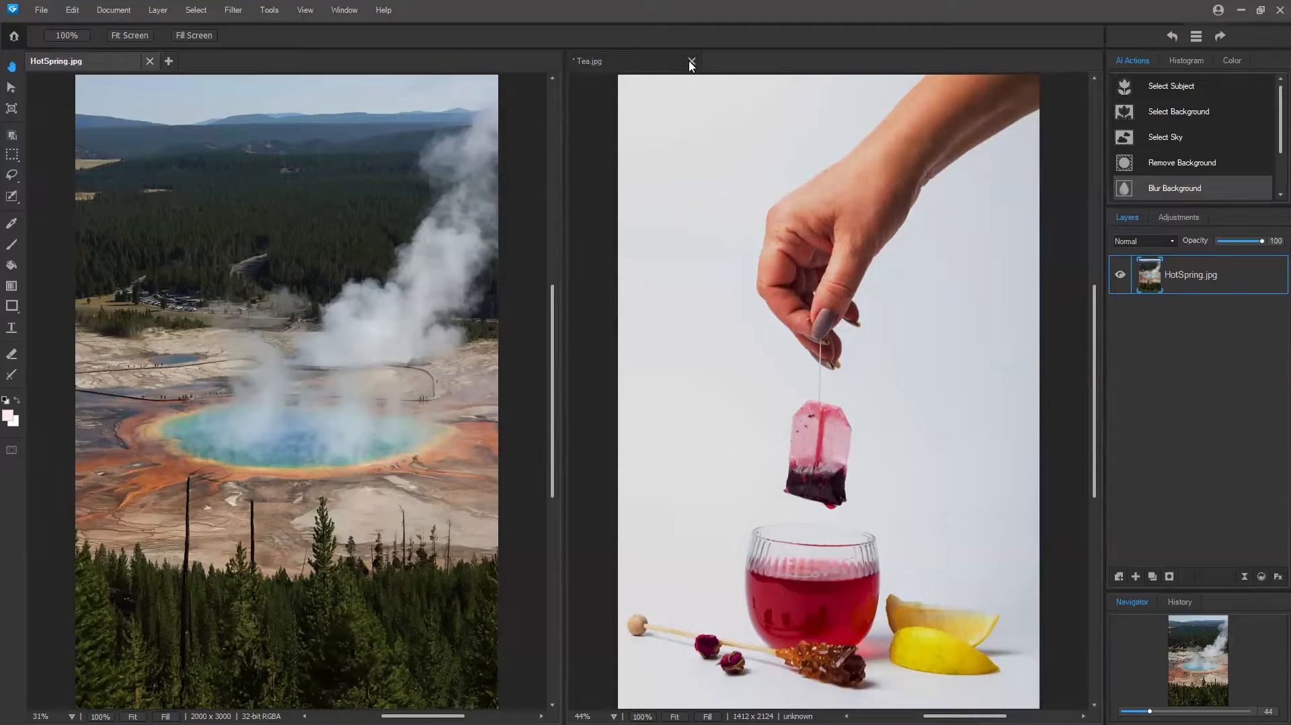
Close Tea.jpg without saving its changes and reopen it from the Gemstone Workshop folder
left_click(687, 59)
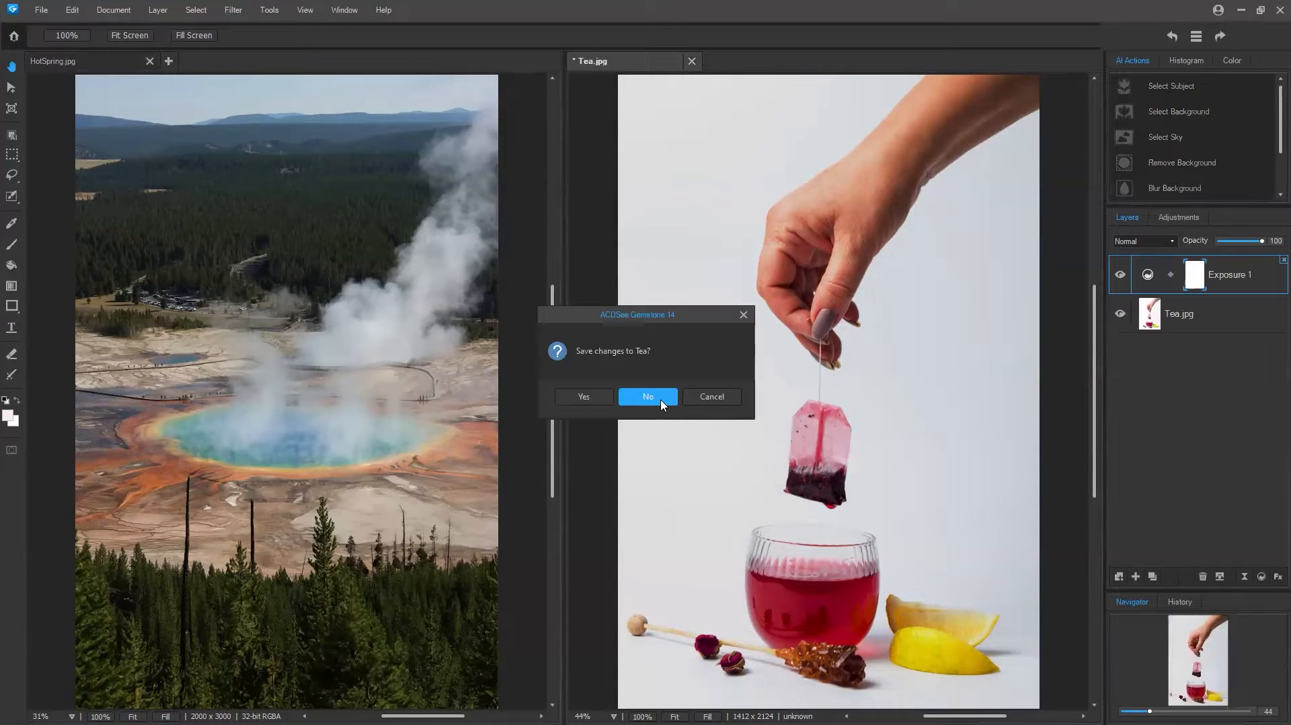
left_click(660, 399)
left_click(41, 9)
left_click(82, 46)
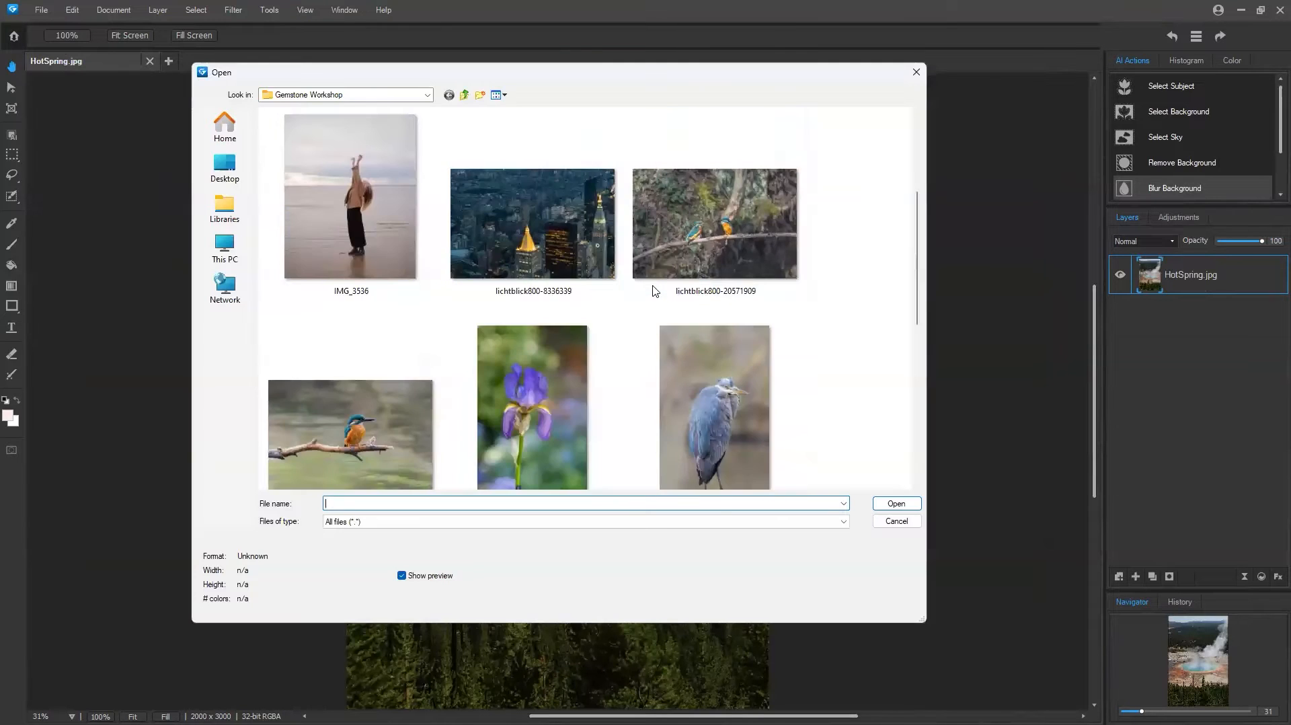
scroll(653, 291, "down", 5)
left_click(567, 380)
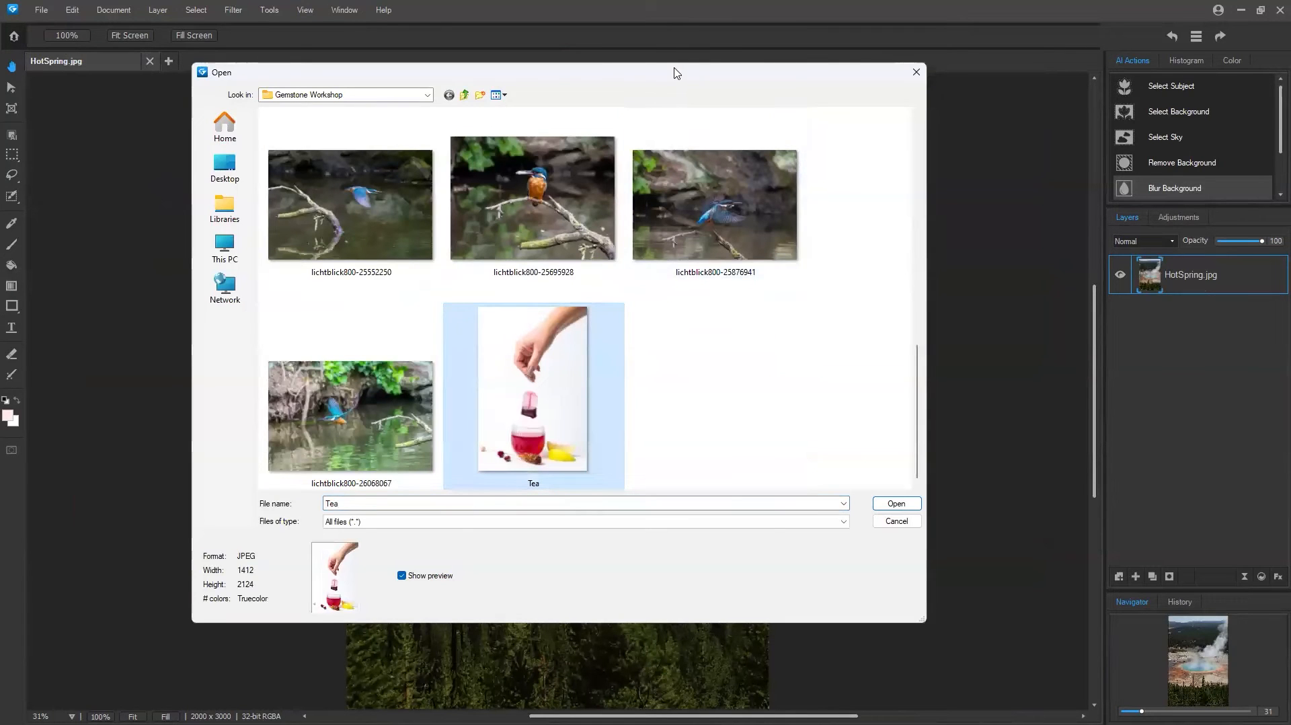
left_click(673, 499)
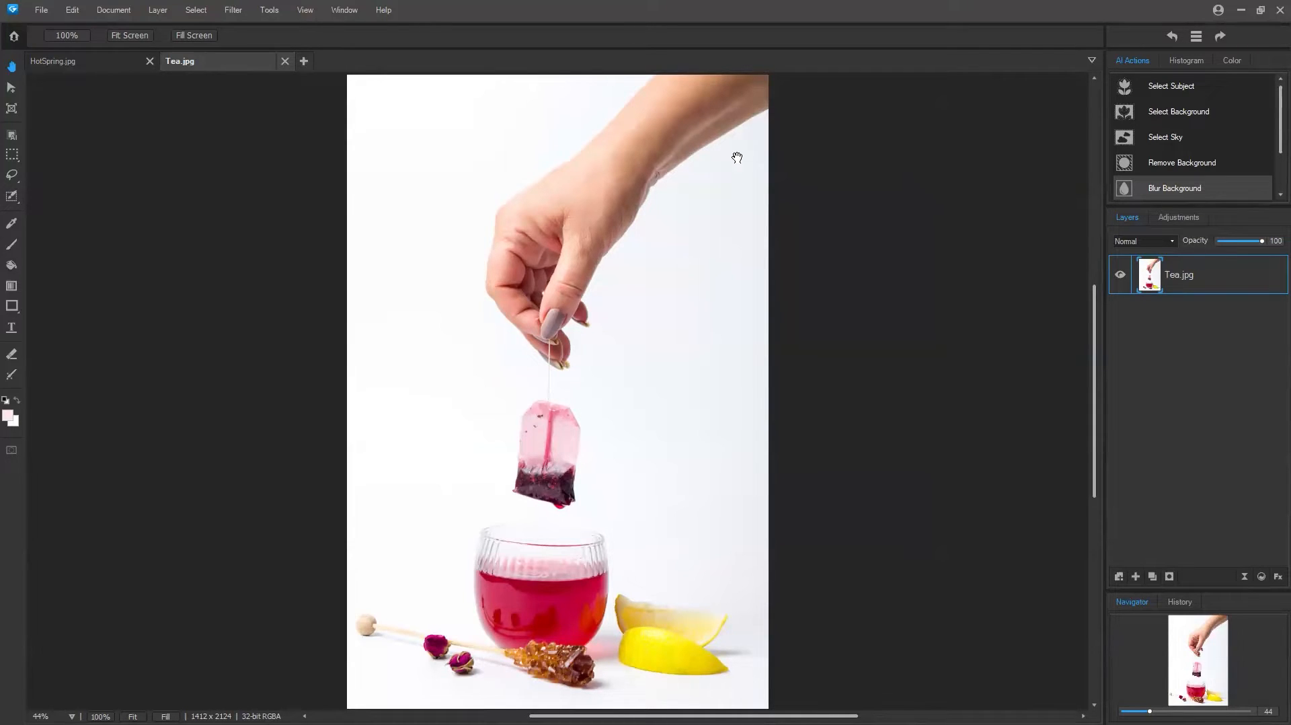
View HotSpring.jpg and Tea.jpg alternately to examine the subject and background of each photo
left_click(78, 61)
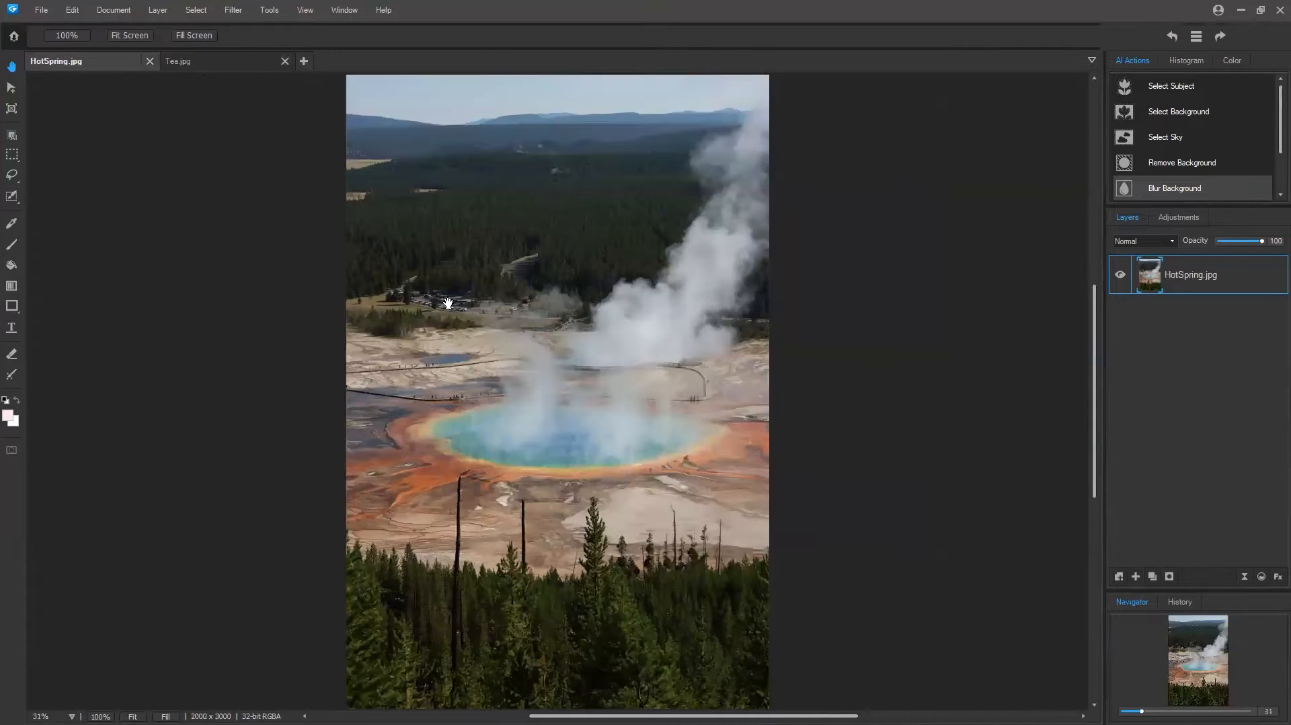
left_click(181, 61)
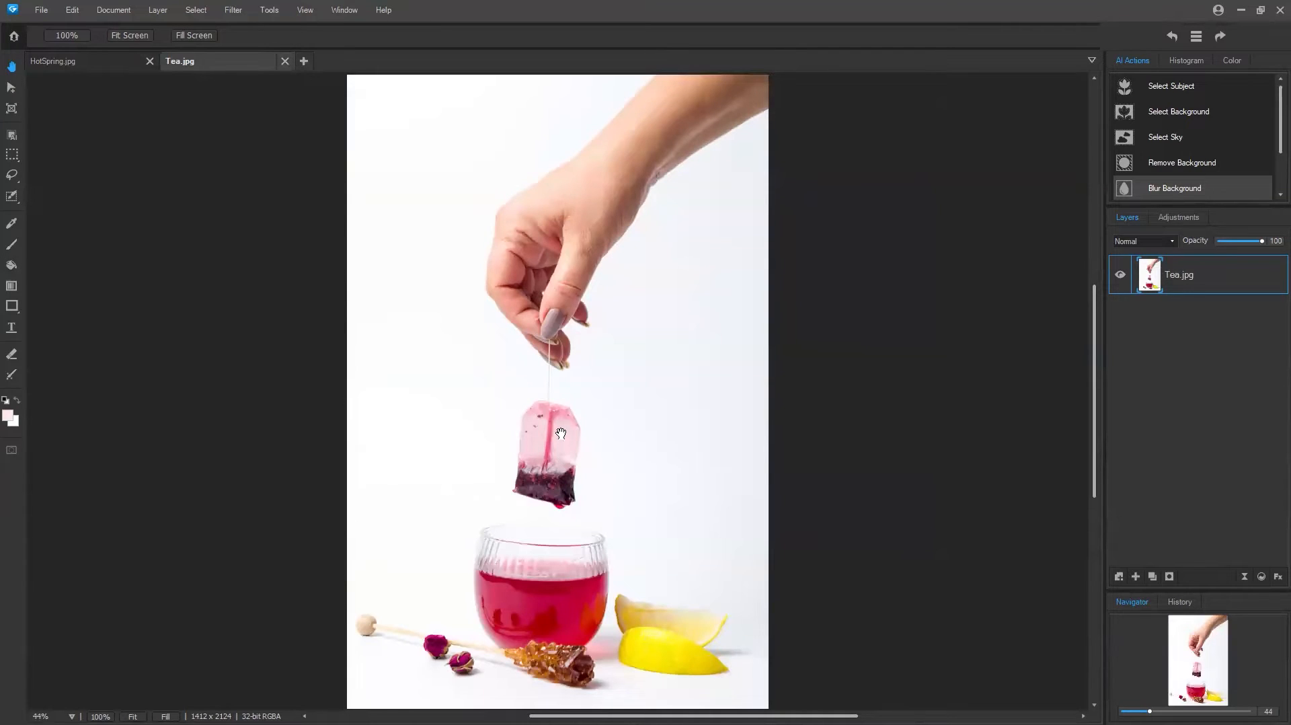
left_click(76, 61)
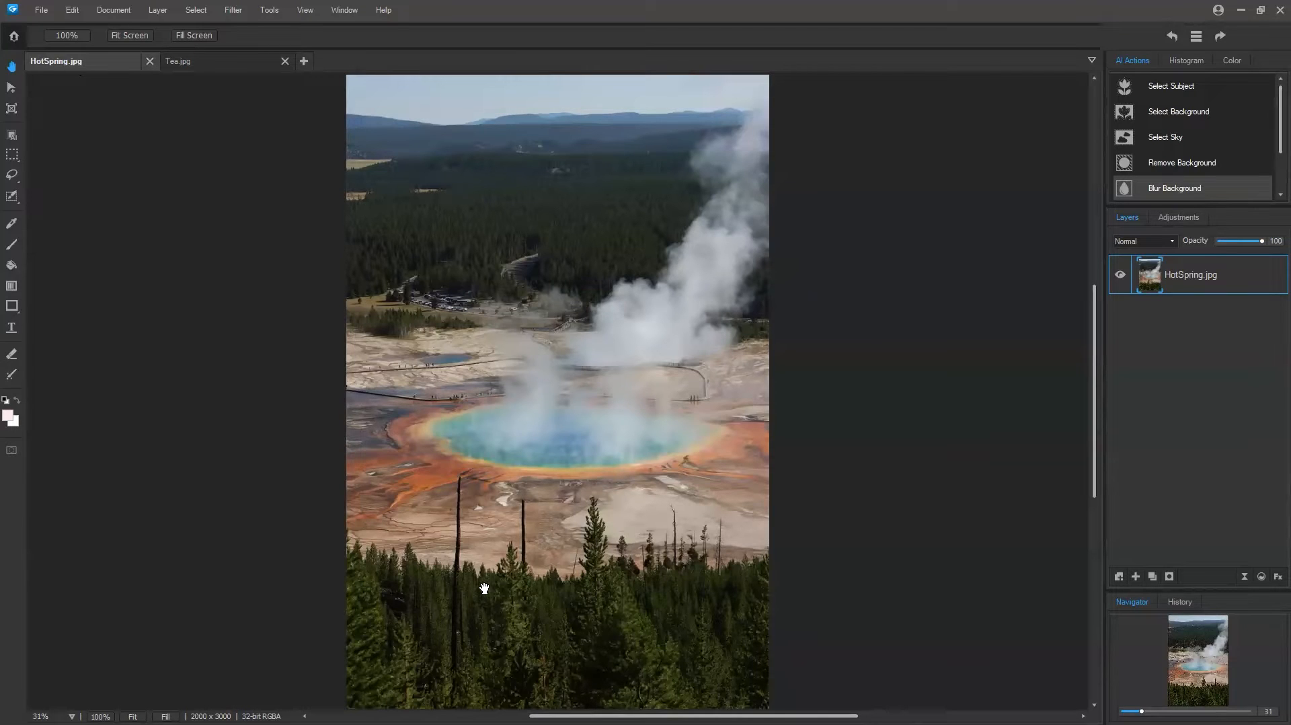
Select the hand and arm in Tea.jpg by drawing a freehand outline around them with the object selection tool
left_click(226, 61)
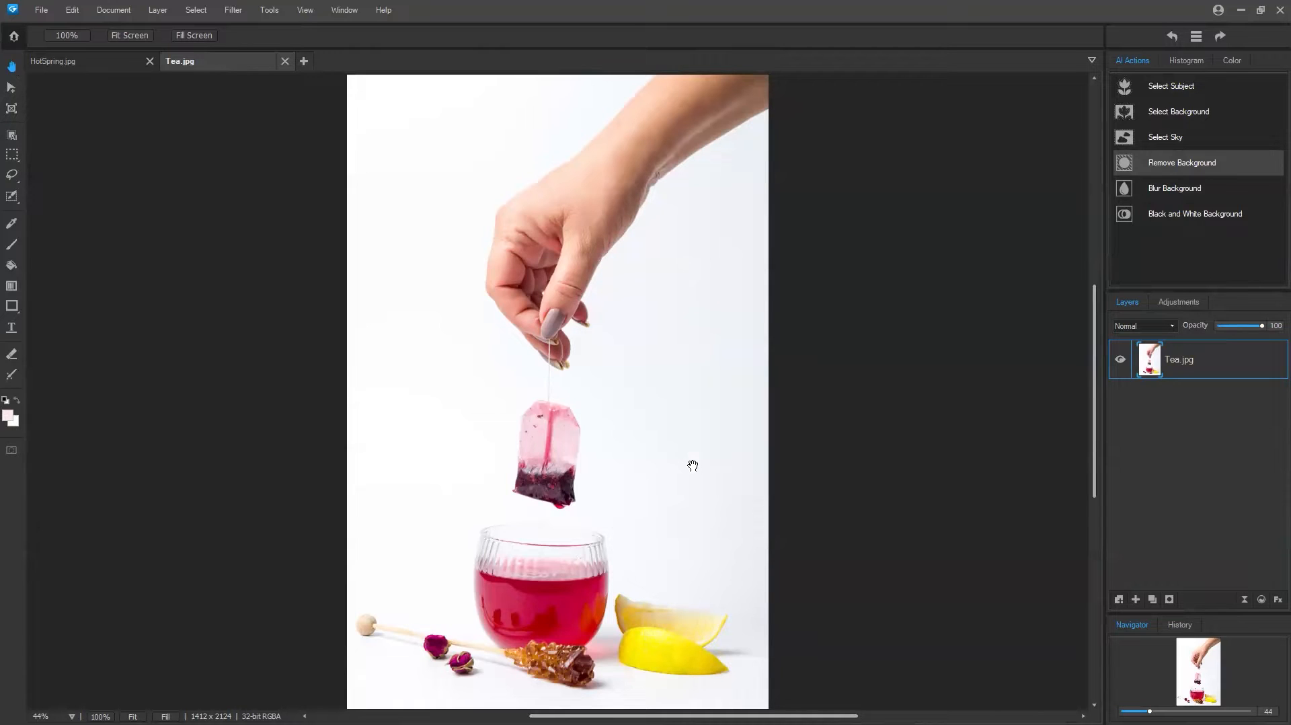
left_click(10, 136)
mouse_move(675, 79)
left_mouse_down()
mouse_move(617, 85)
mouse_move(565, 117)
mouse_move(467, 231)
mouse_move(445, 285)
mouse_move(506, 388)
mouse_move(484, 478)
mouse_move(498, 505)
mouse_move(598, 518)
mouse_move(612, 501)
mouse_move(607, 366)
mouse_move(626, 316)
mouse_move(706, 207)
mouse_move(806, 118)
mouse_move(813, 73)
left_mouse_up()
left_click_drag(632, 76, 634, 78)
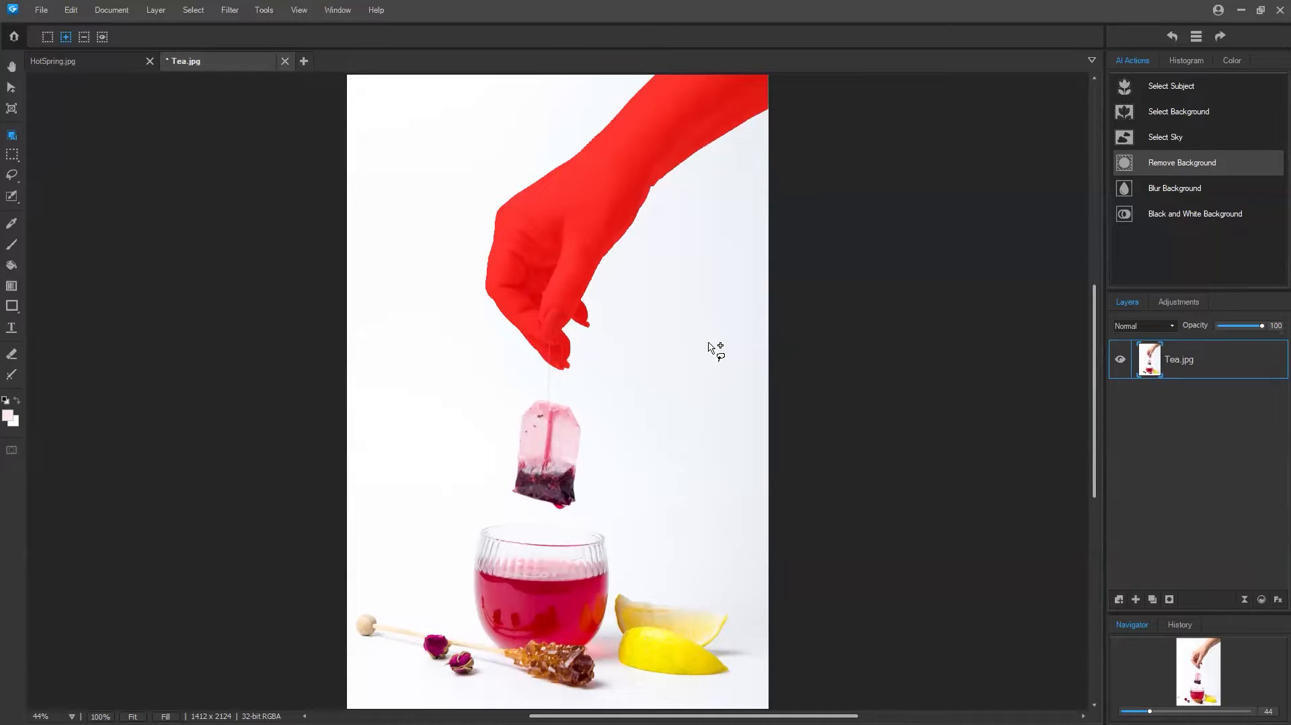
Set the selection overlay style to Marching Ants
left_click(207, 12)
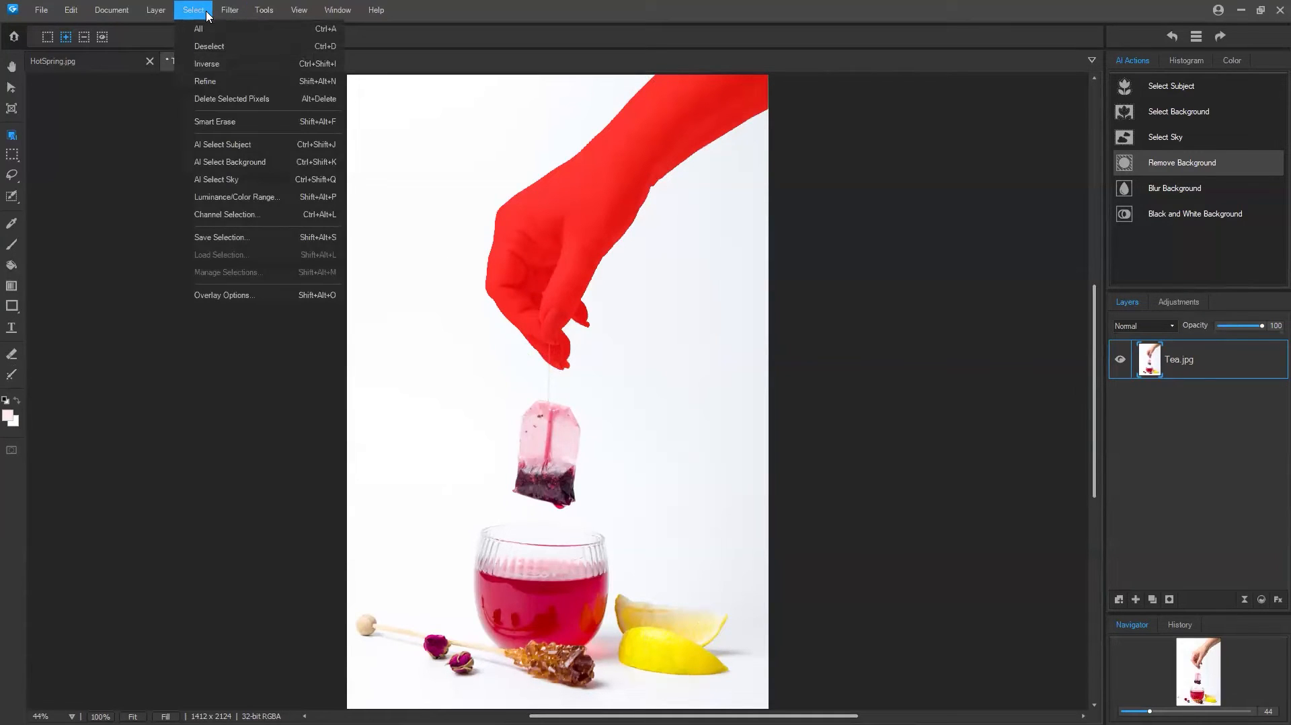
left_click(239, 295)
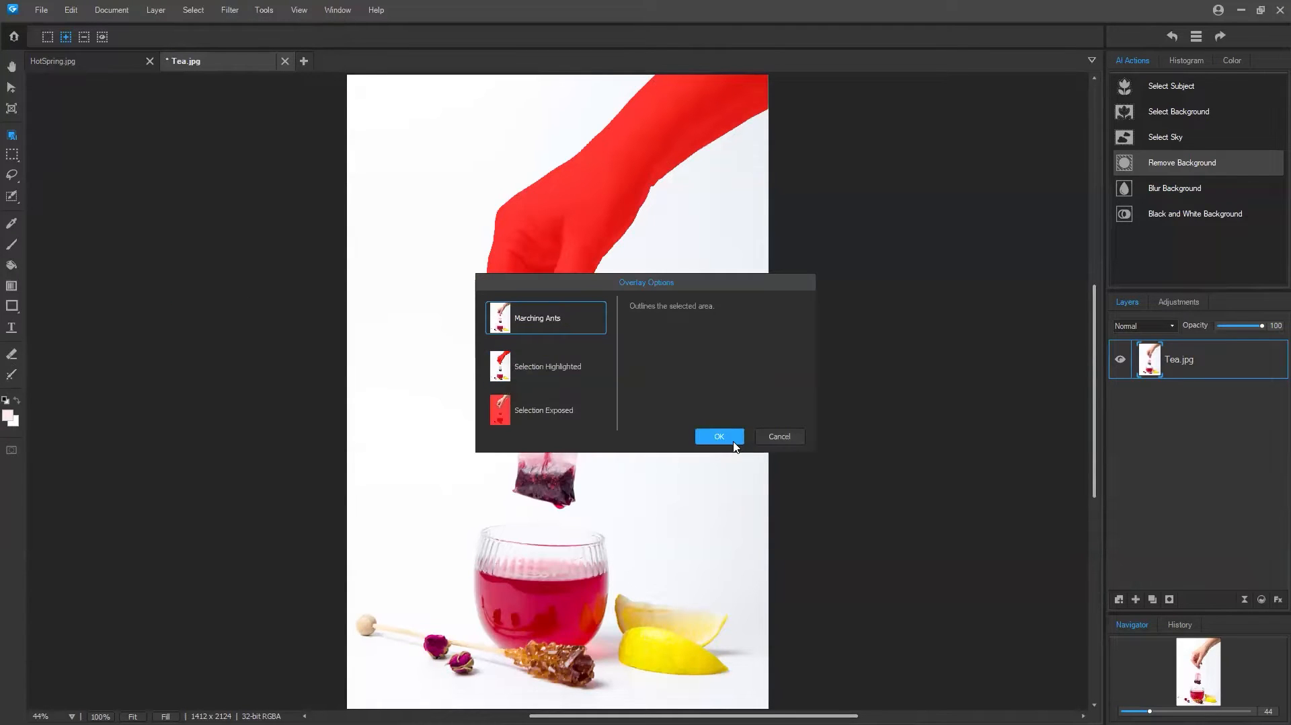
left_click(732, 441)
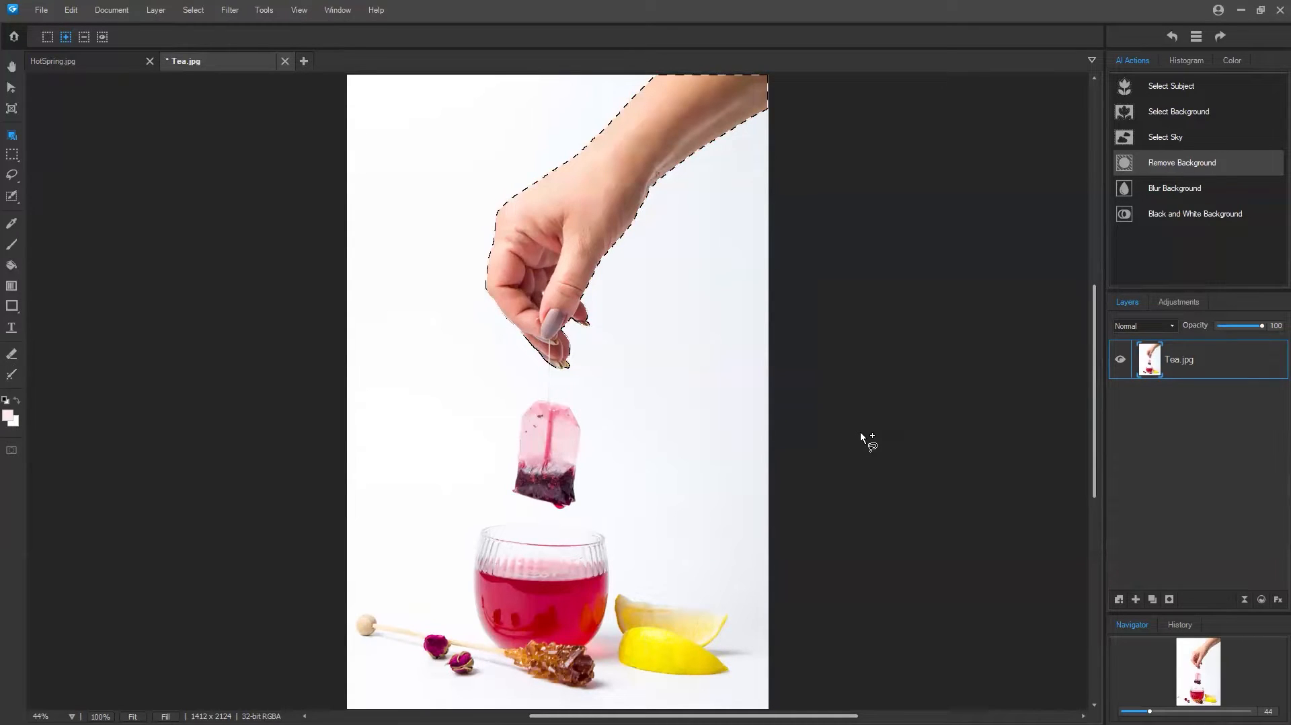
left_click(209, 12)
left_click(231, 292)
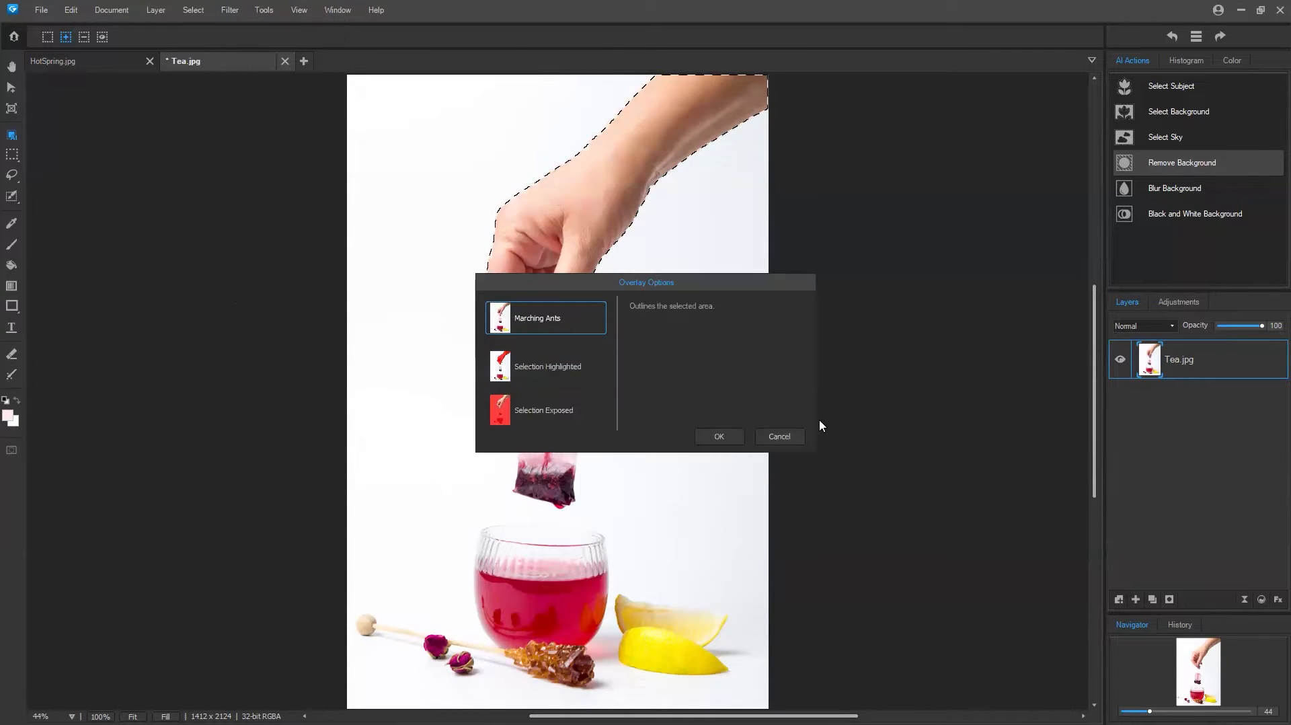
left_click(790, 438)
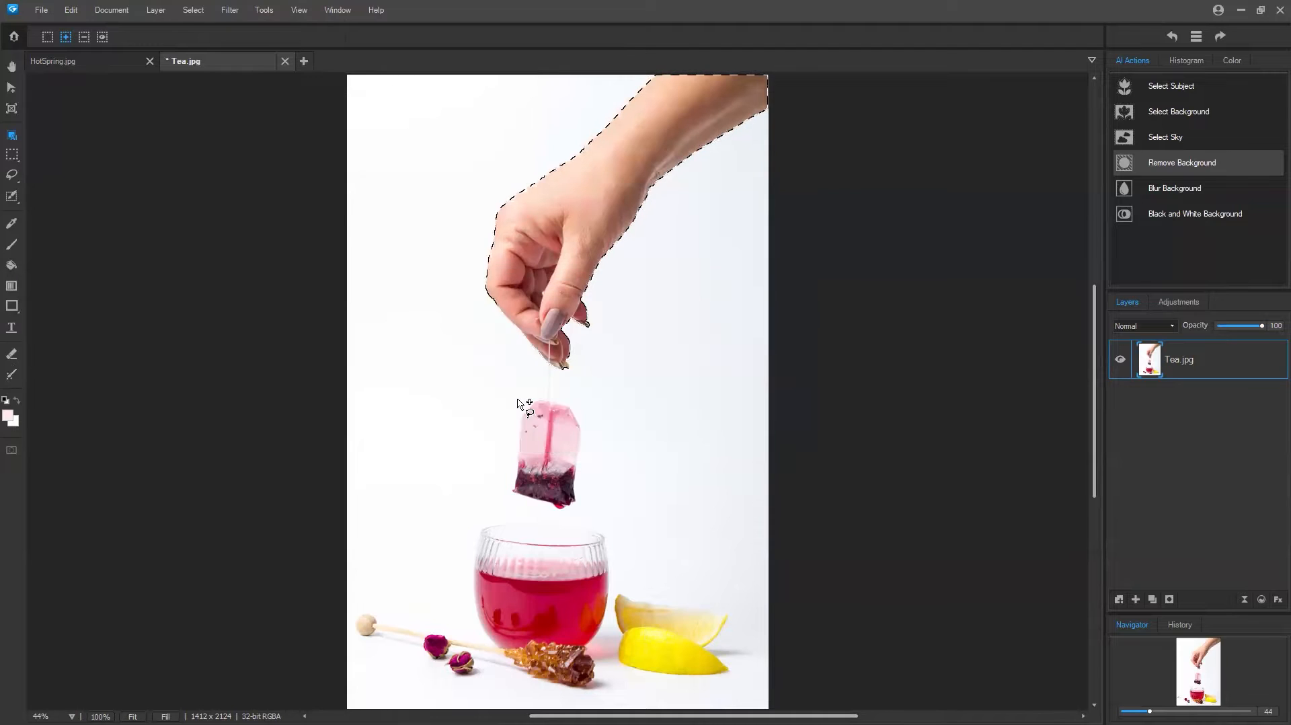
Set the selection overlay style to Selection Highlighted and the selection mode to adding to the current selection
left_click(204, 12)
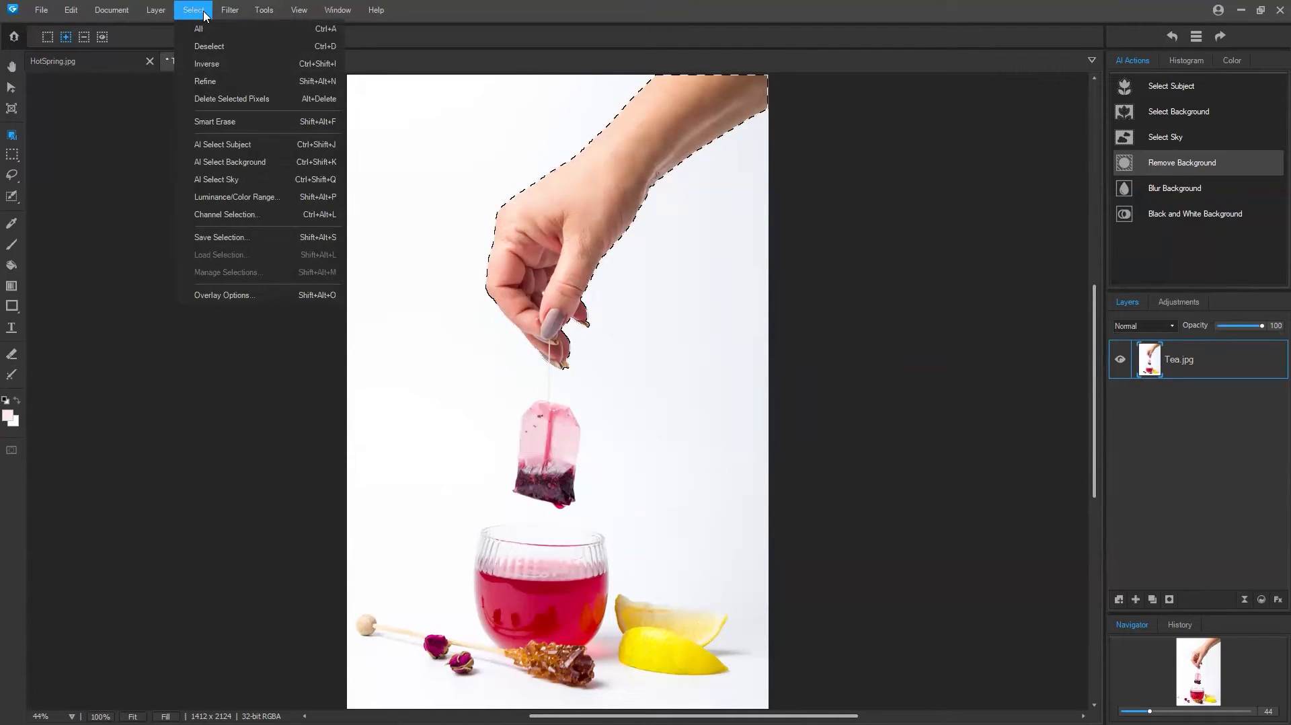
left_click(239, 296)
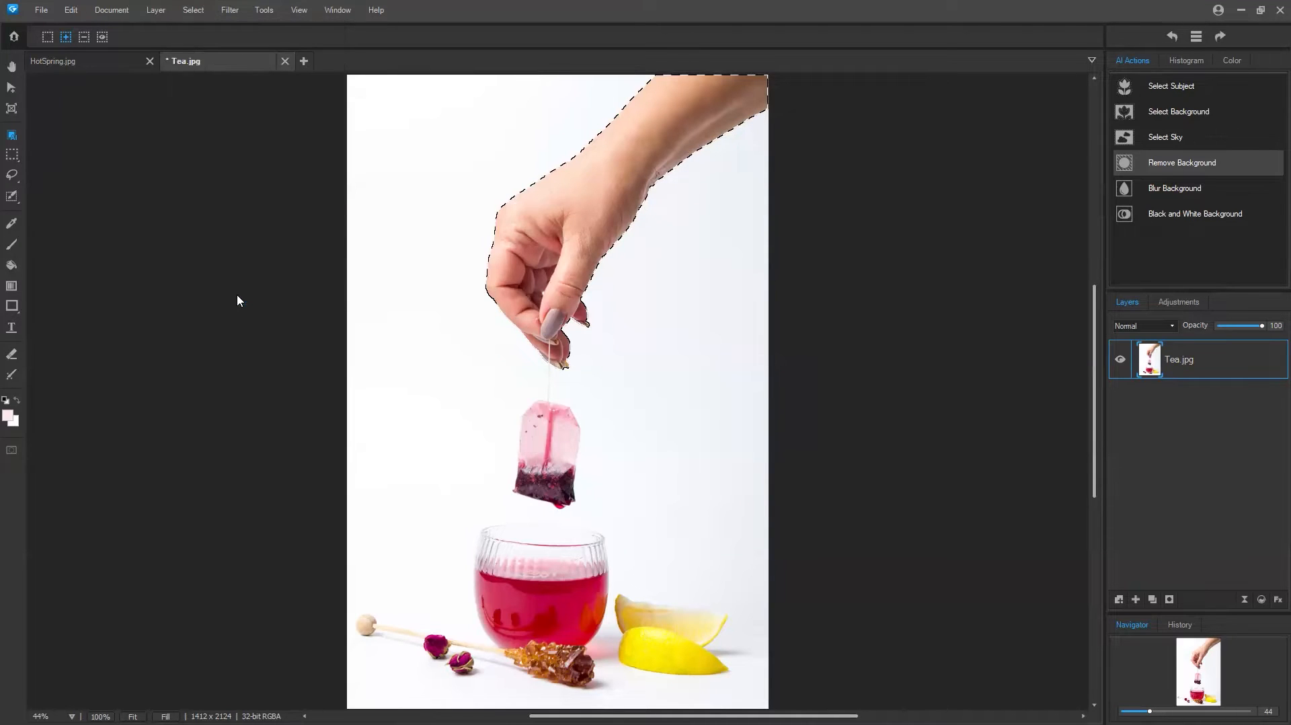
left_click(556, 375)
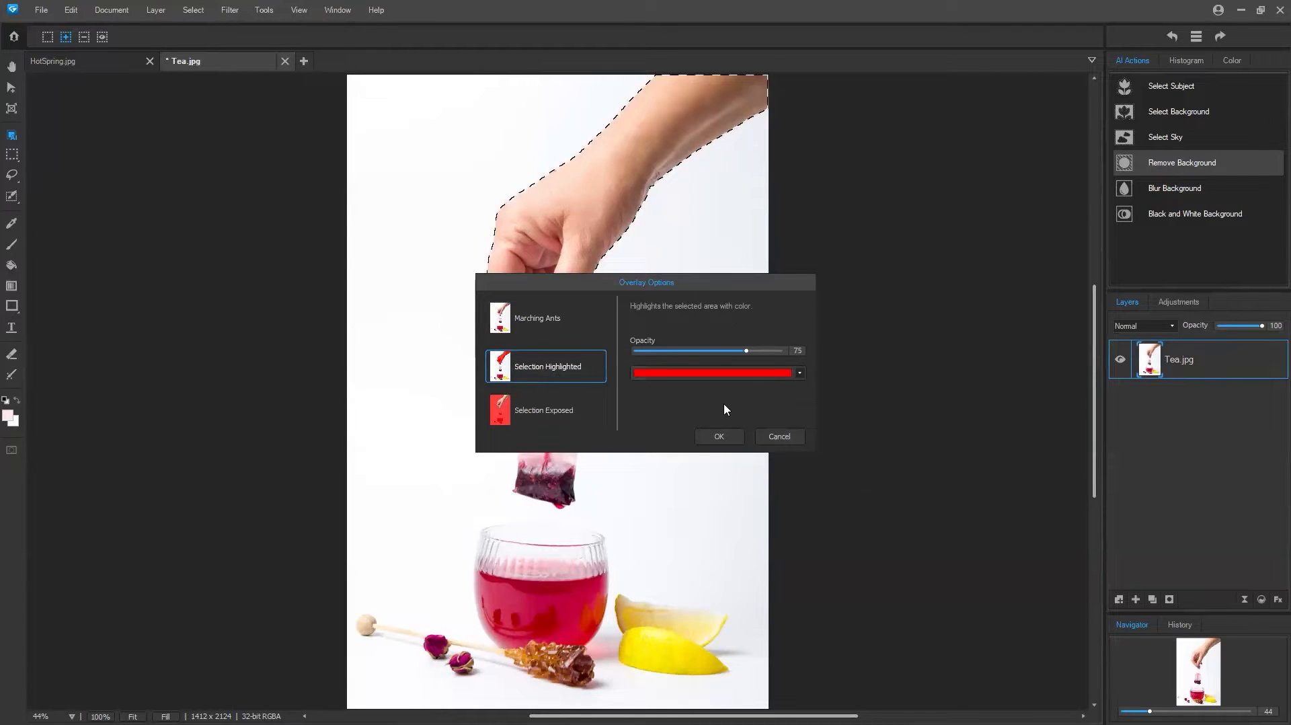
left_click(725, 444)
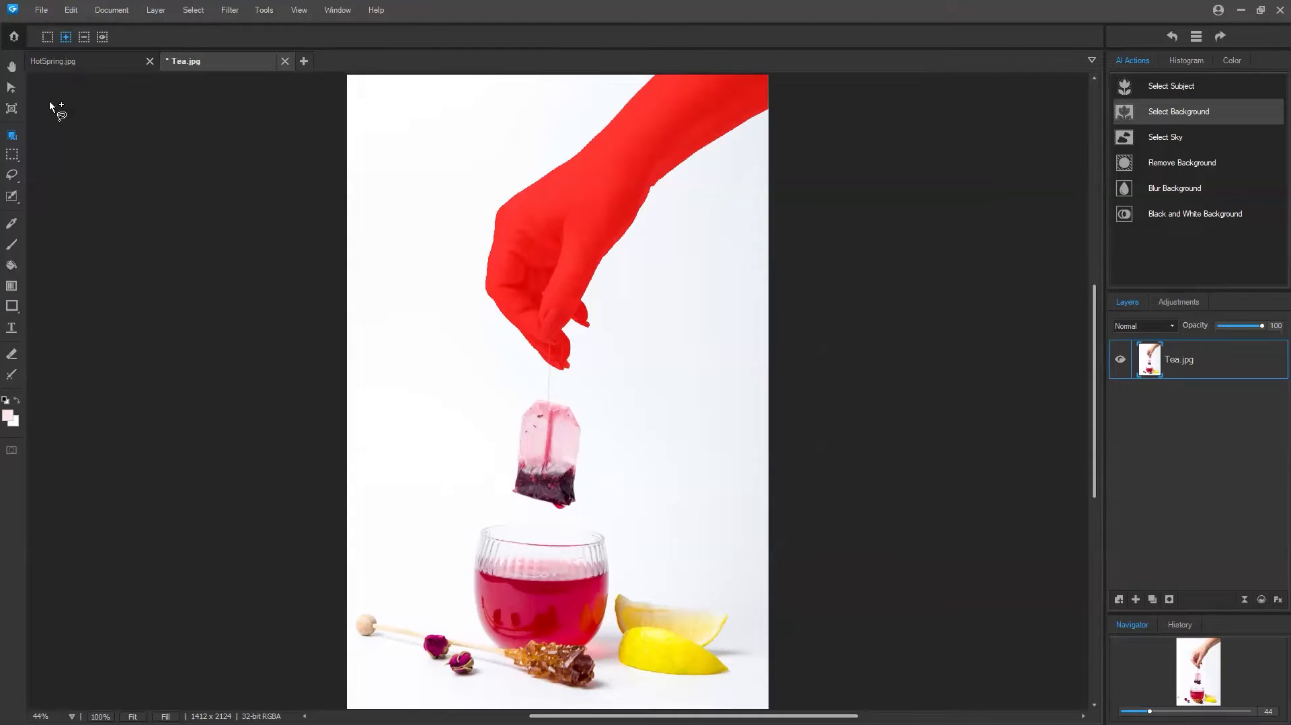
left_click(66, 39)
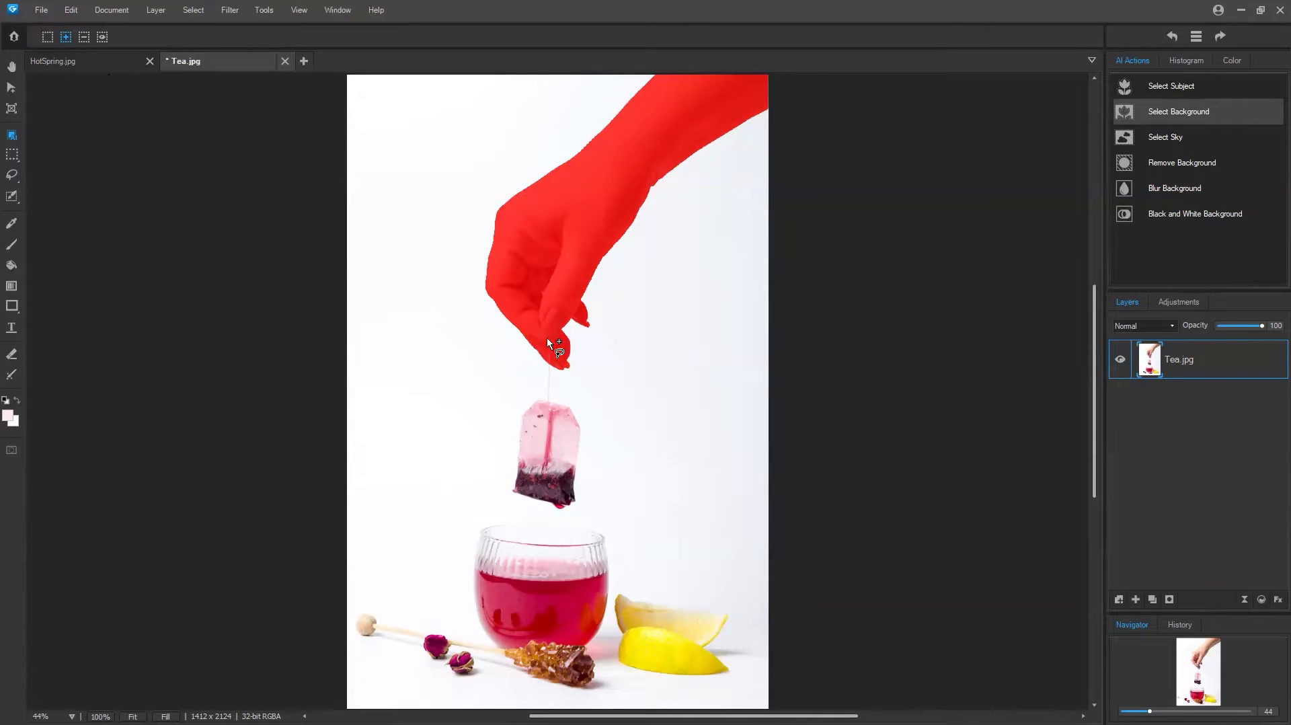
Add the tea bag to the selection and try to add its string with the object selection tool
mouse_move(592, 392)
left_mouse_down()
mouse_move(506, 401)
mouse_move(491, 445)
mouse_move(515, 505)
mouse_move(591, 517)
mouse_move(607, 476)
mouse_move(589, 391)
left_mouse_up()
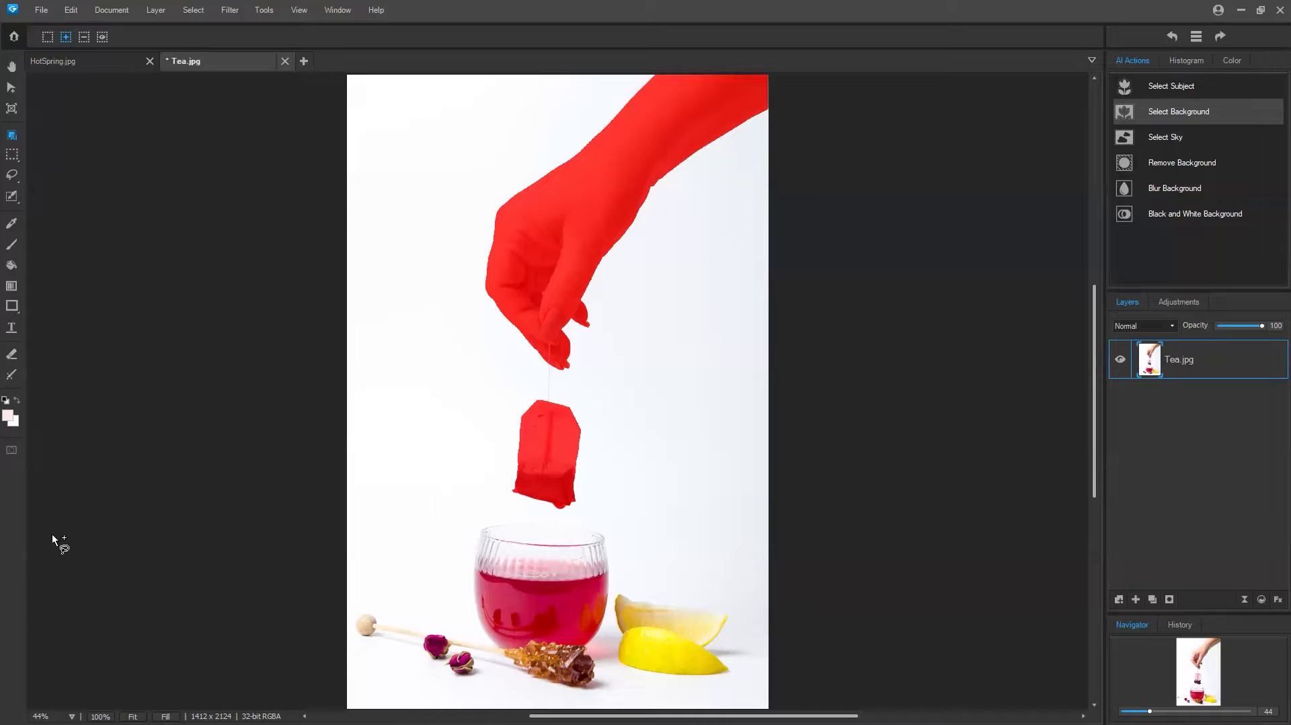
left_click(72, 717)
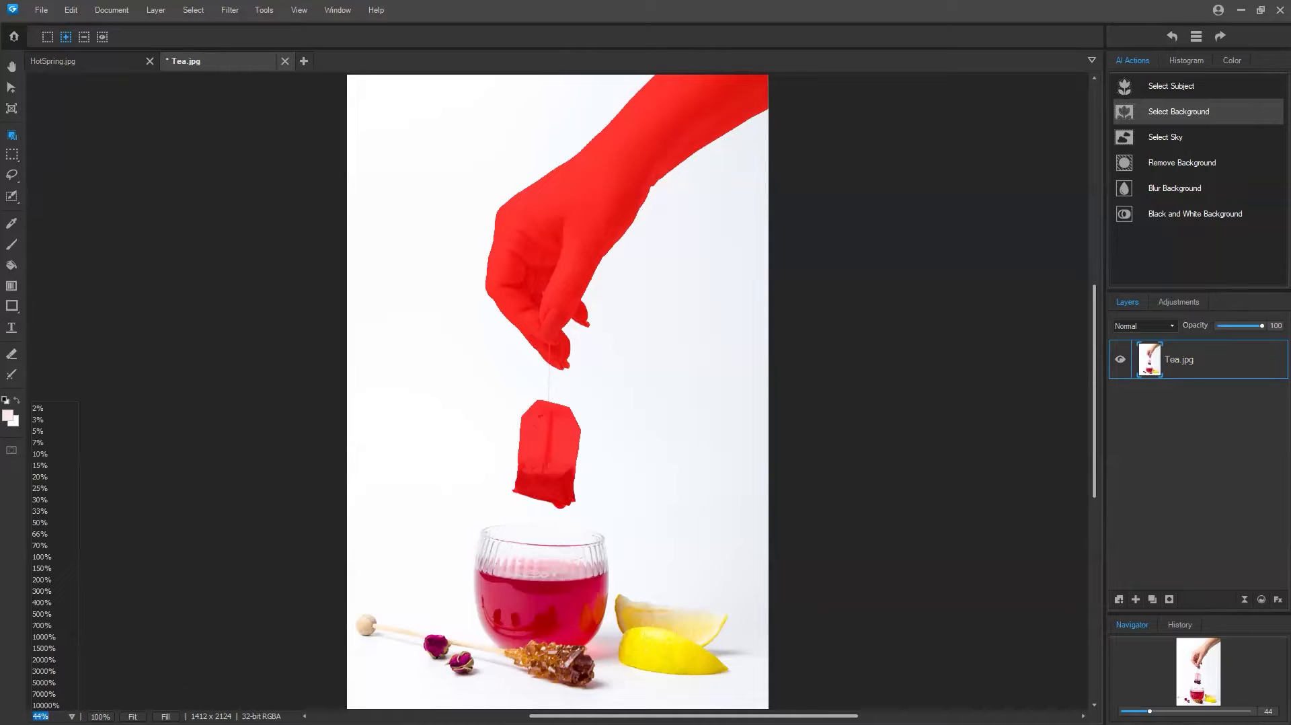
left_click(42, 556)
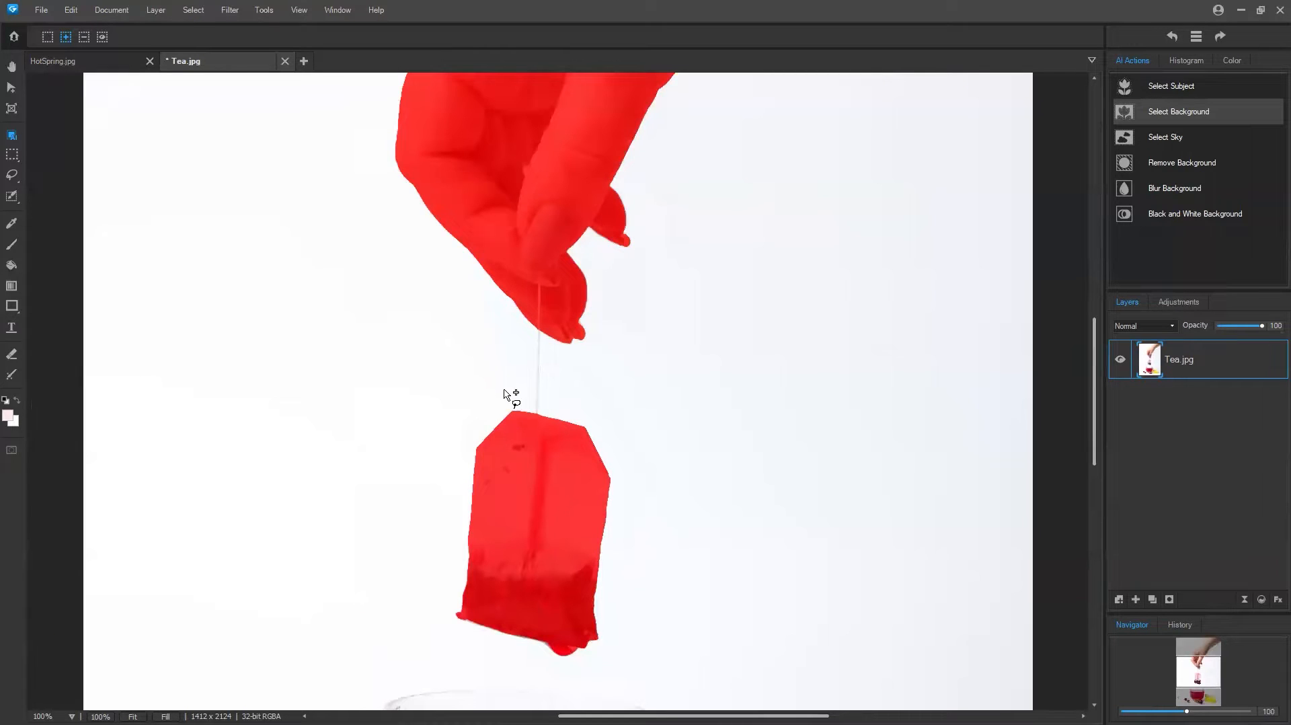
left_click(43, 716)
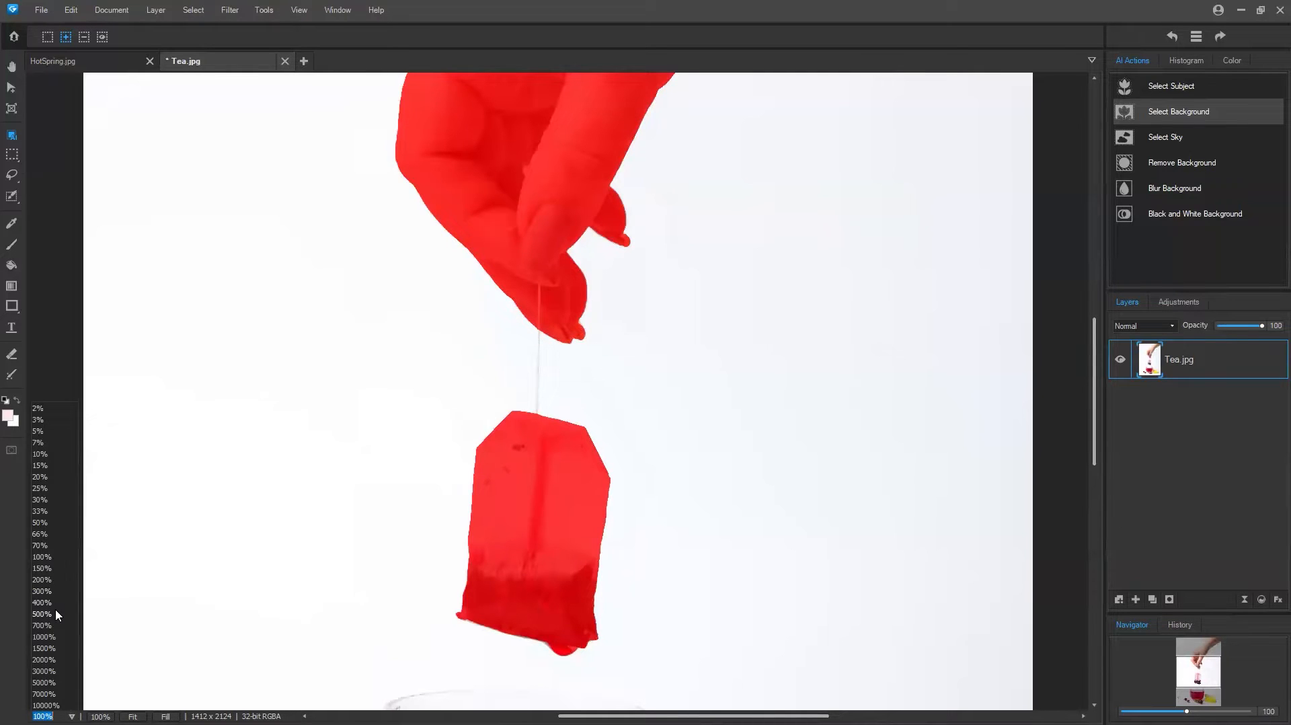
left_click(58, 610)
left_click(42, 716)
left_click(71, 716)
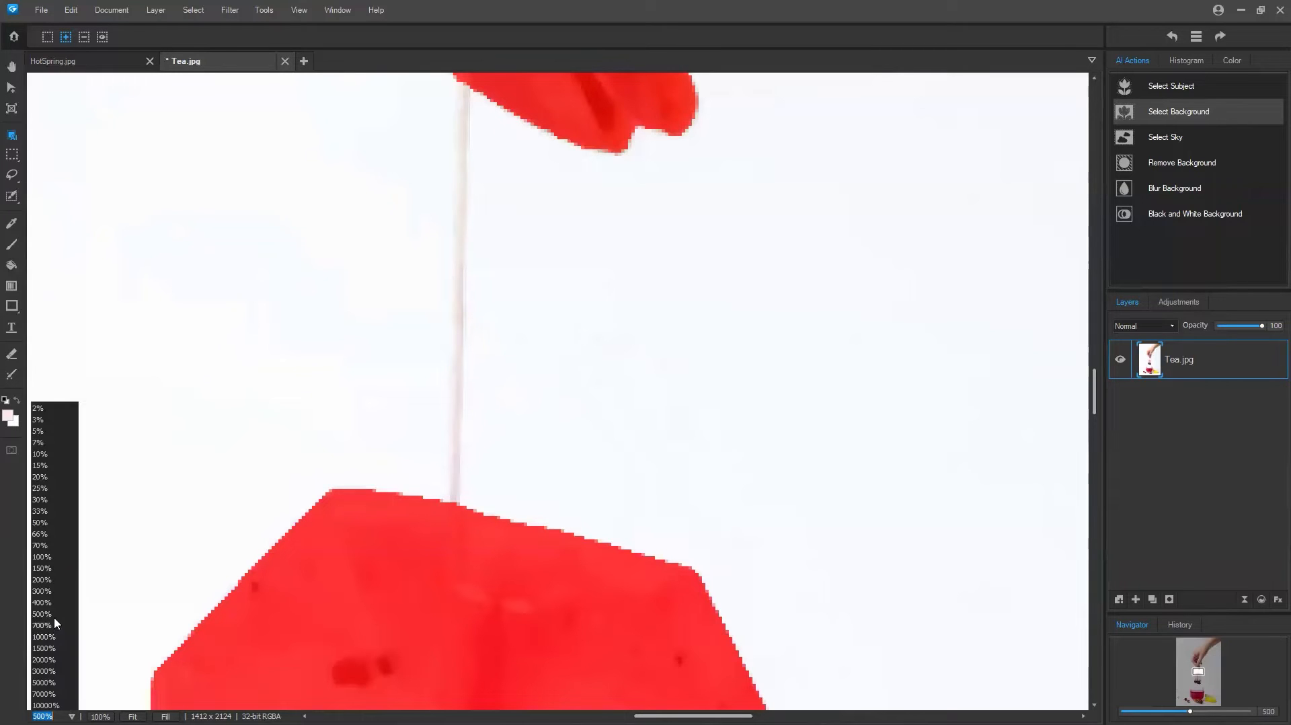
left_click(57, 603)
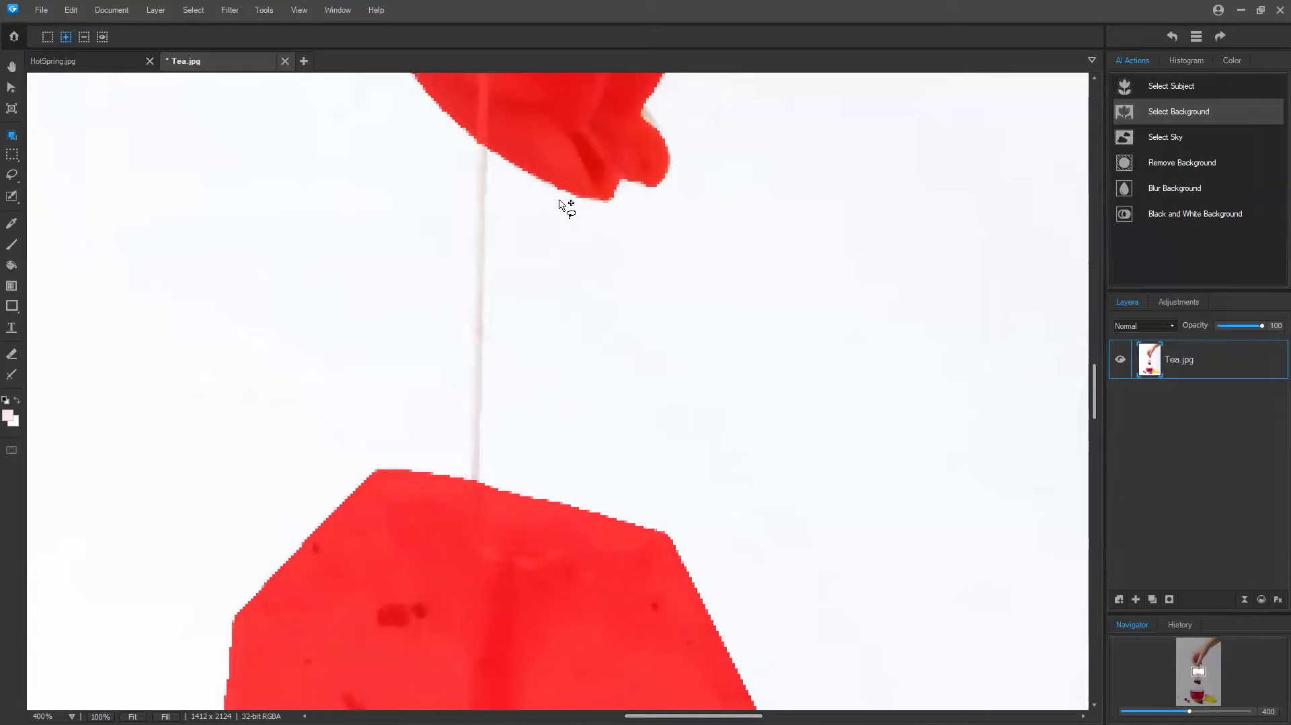
mouse_move(475, 134)
left_mouse_down()
mouse_move(433, 312)
mouse_move(565, 188)
left_mouse_up()
Brush the fingertips out of the selection with the Brush Selection tool and restore them
left_click(72, 716)
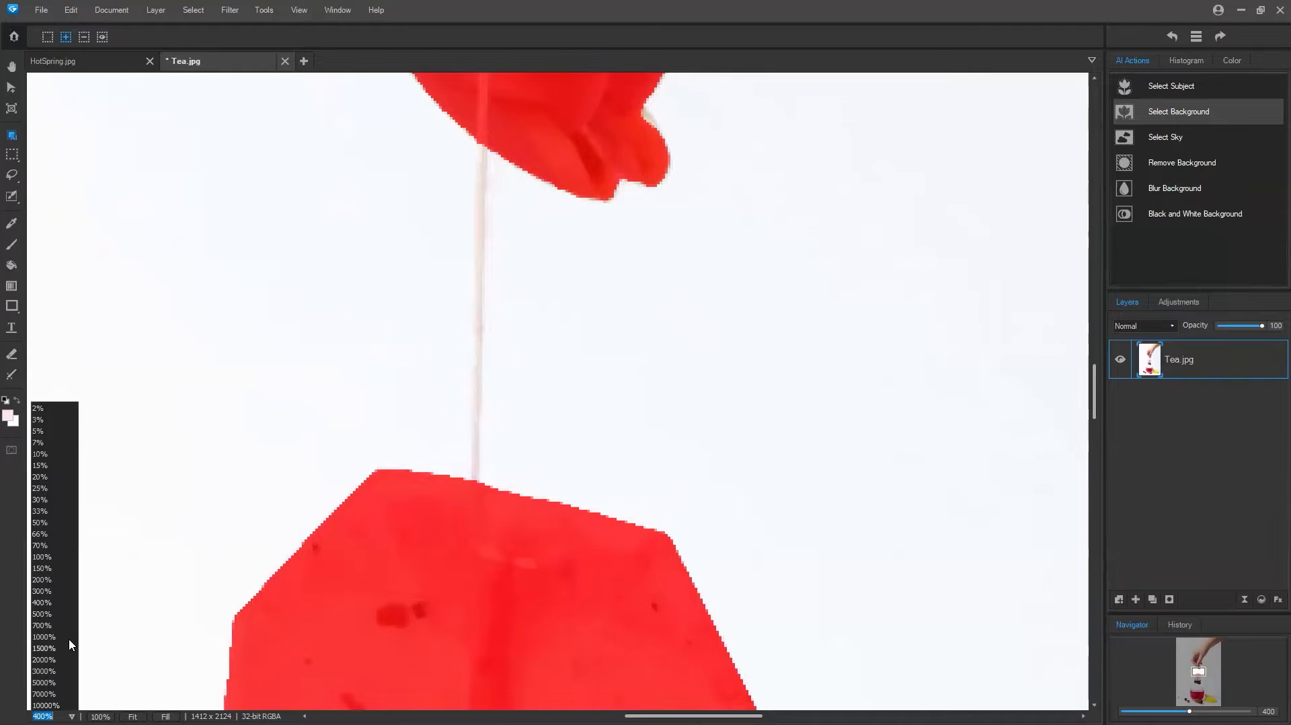
left_click(57, 603)
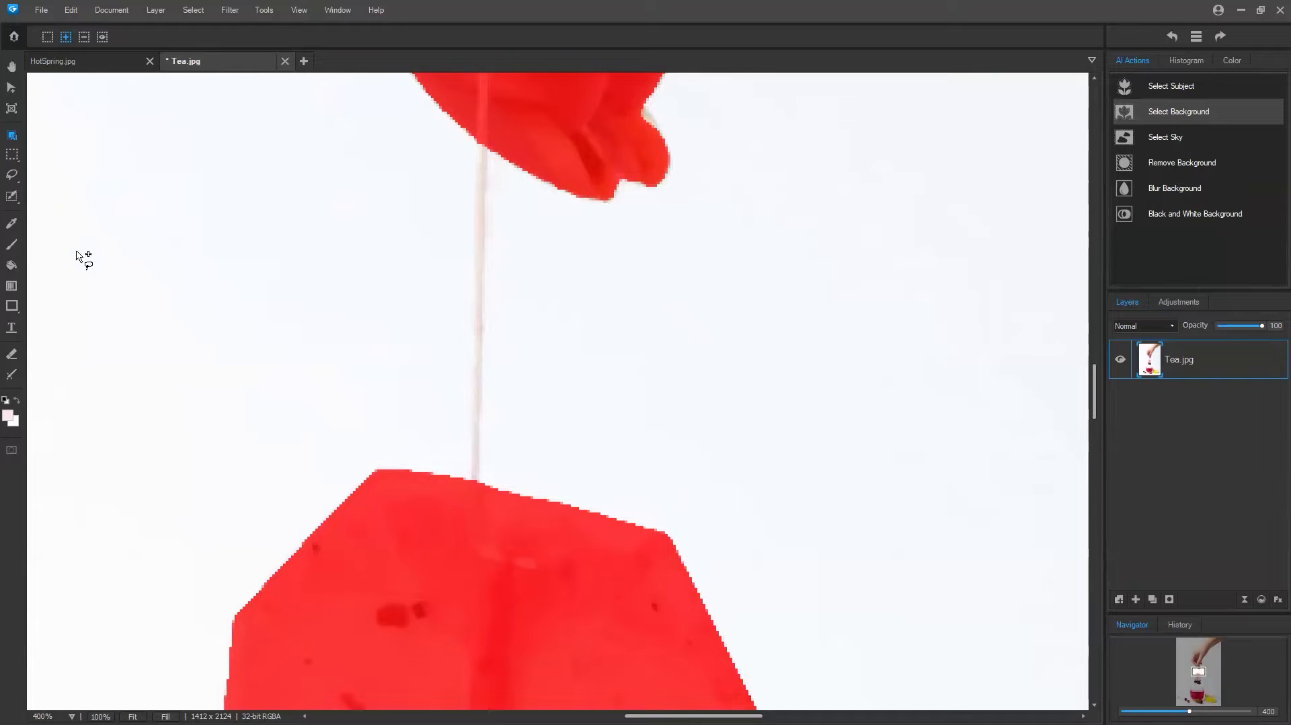
left_click(10, 196)
left_click(12, 197)
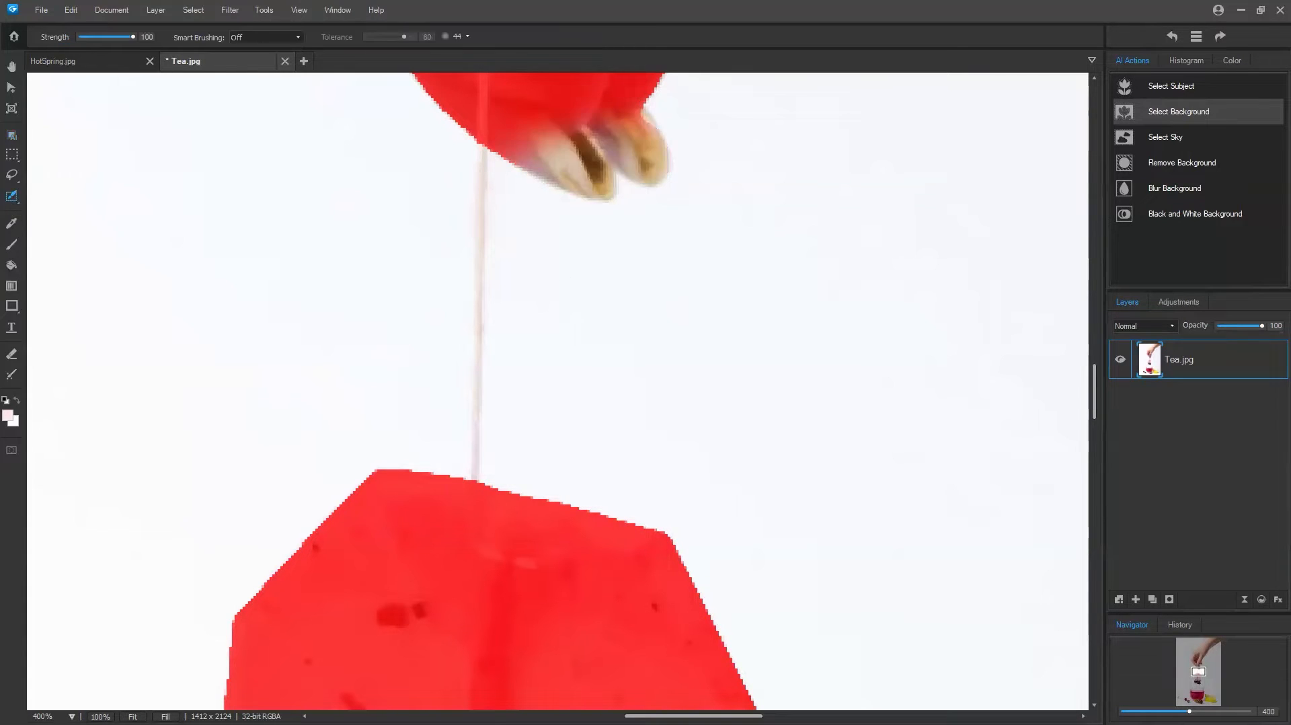
left_click(71, 716)
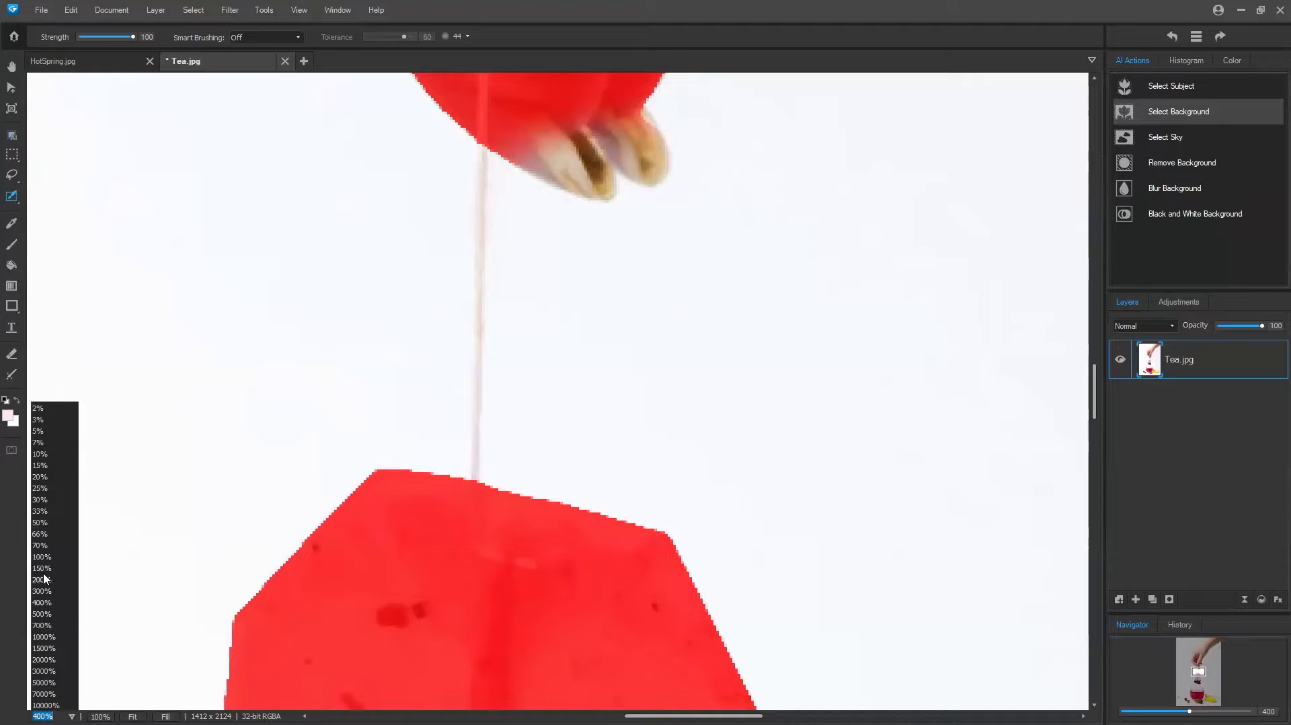
left_click(43, 572)
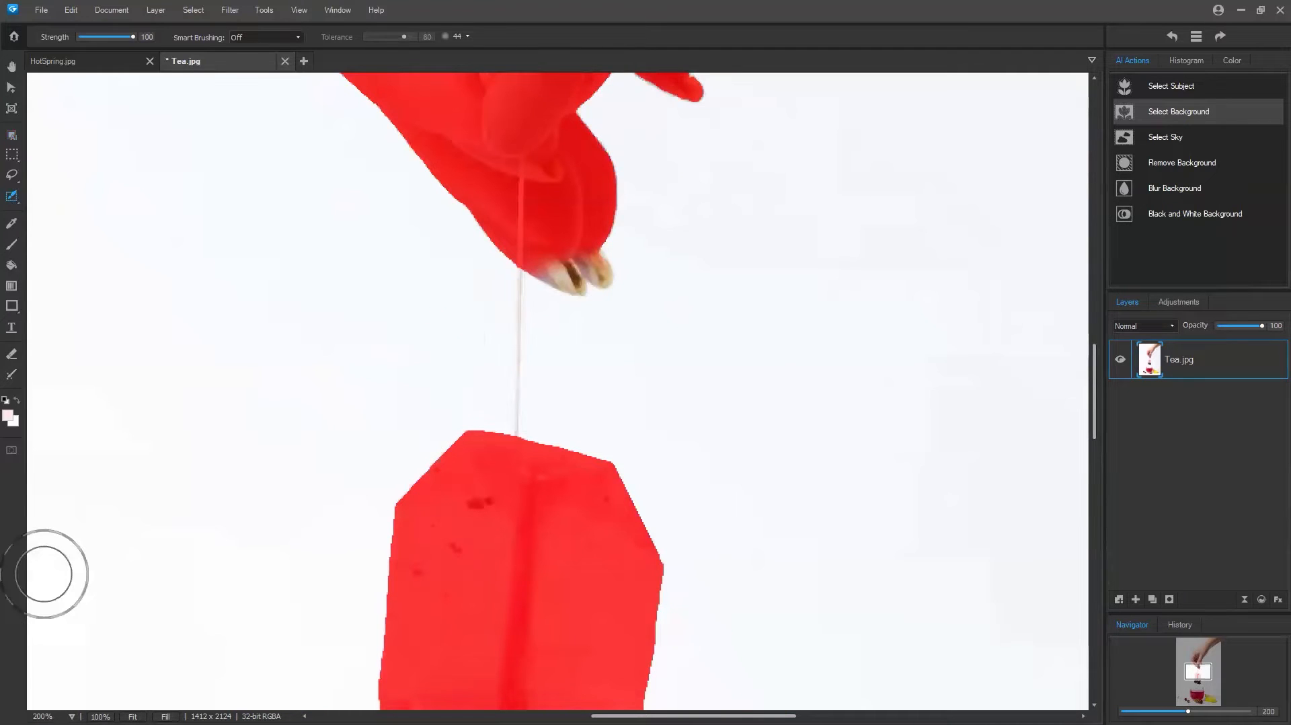
left_click(71, 716)
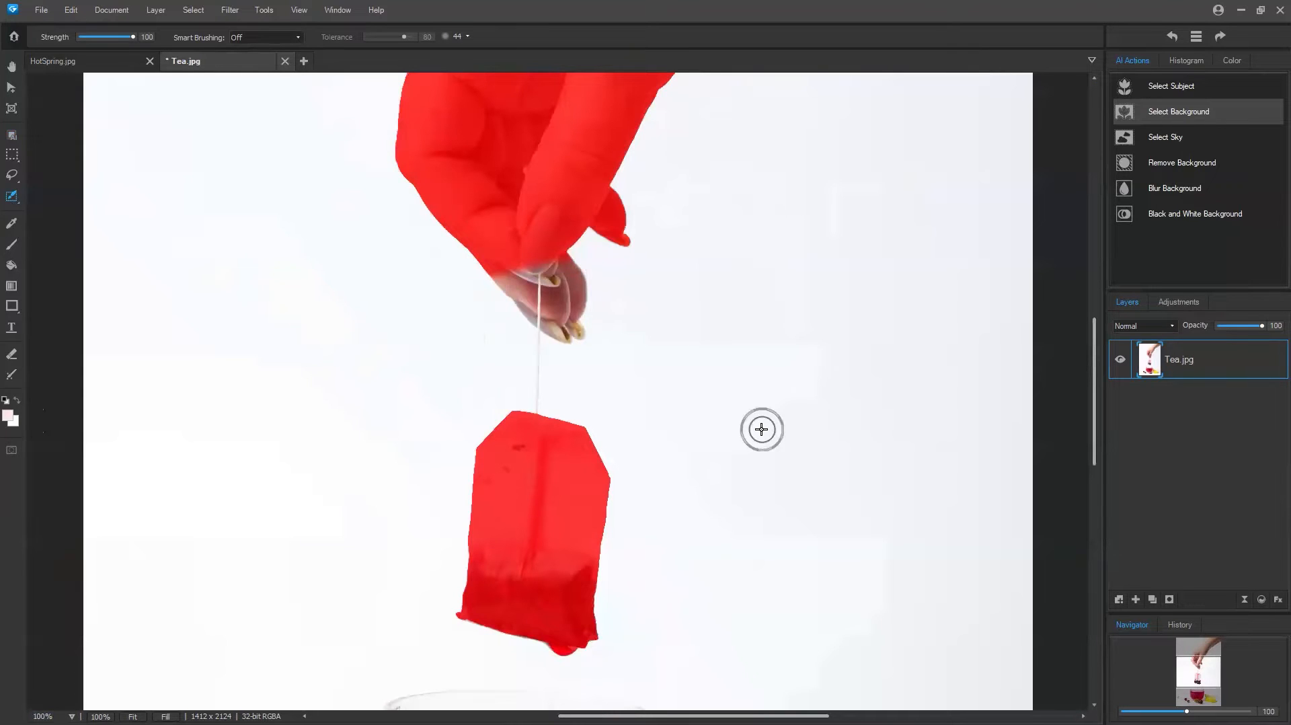
left_click(540, 256)
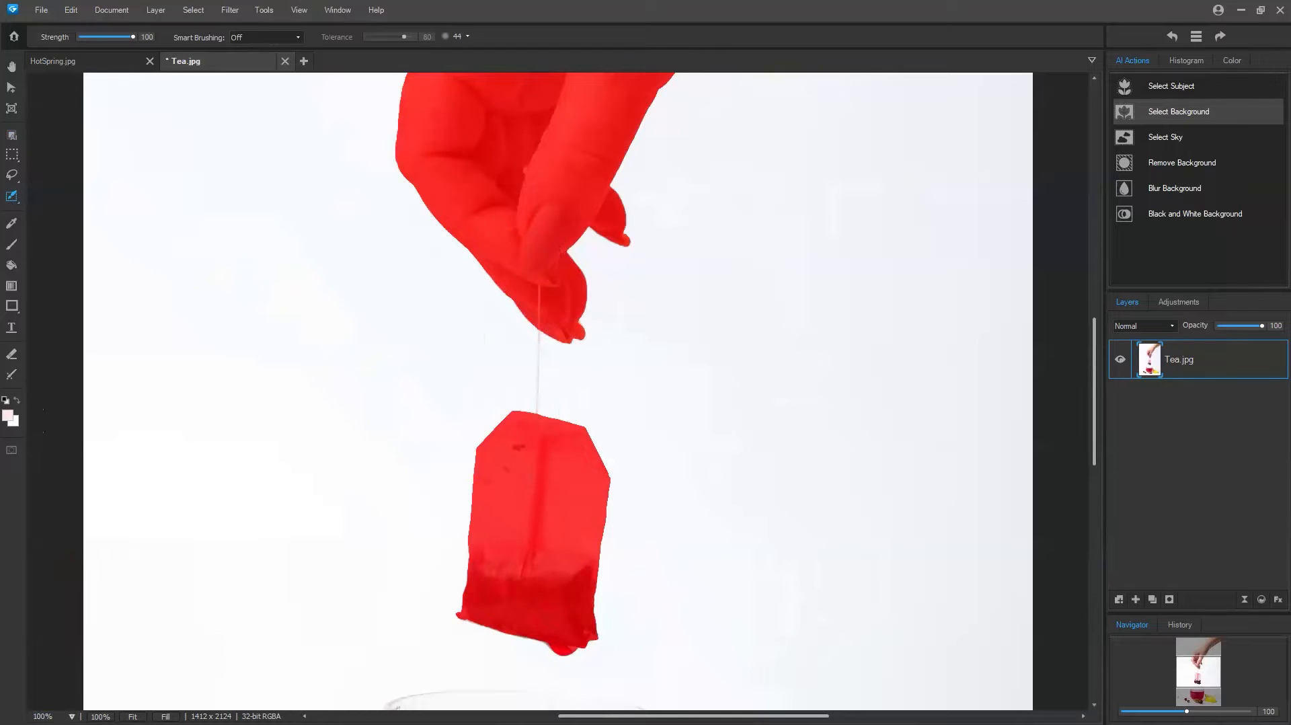
Try a wavy Brush Selection stroke across the white background with Smart Brushing off, and undo it
left_click(43, 716)
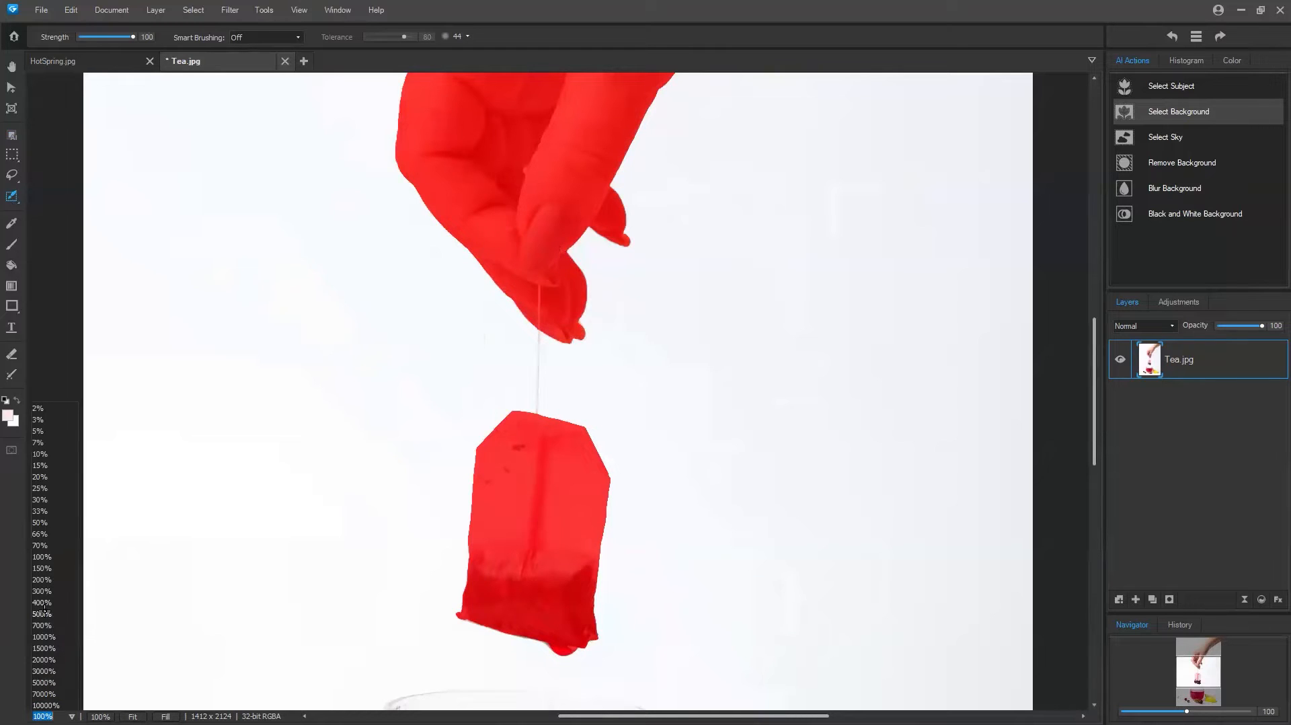
left_click(11, 67)
left_click_drag(48, 87, 206, 164)
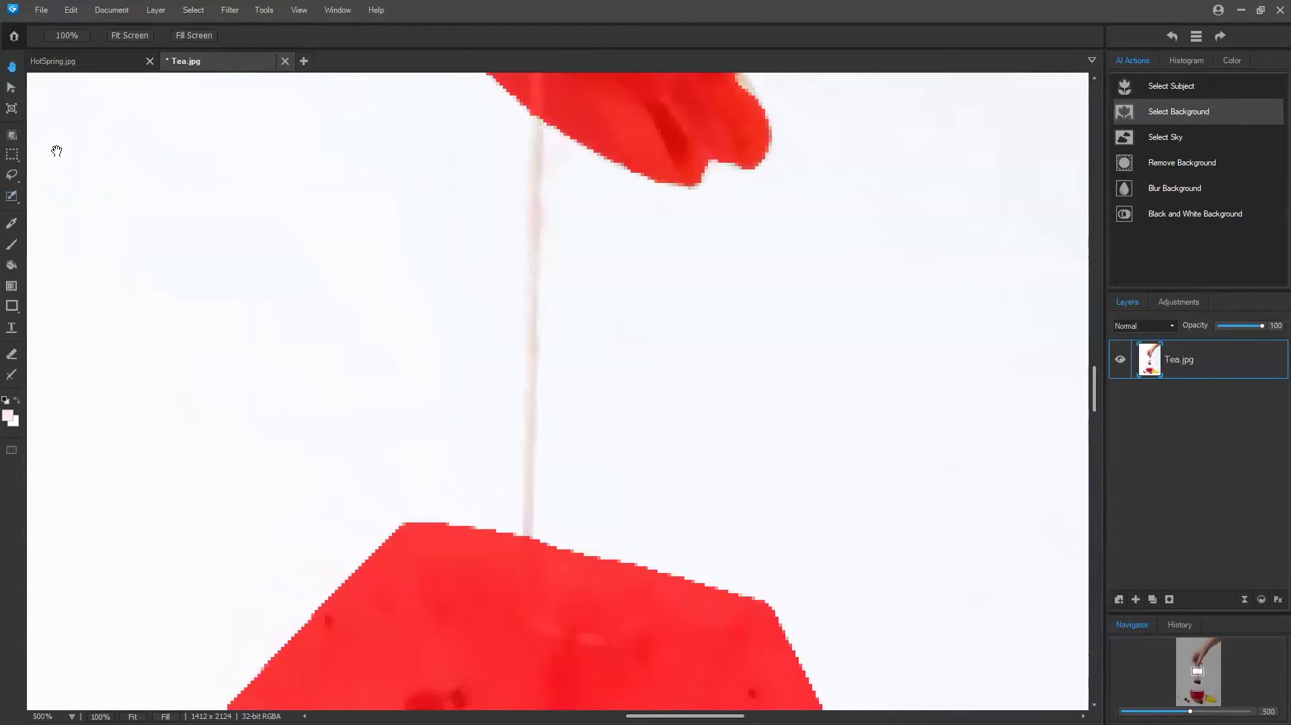
left_click(12, 197)
left_click(528, 339)
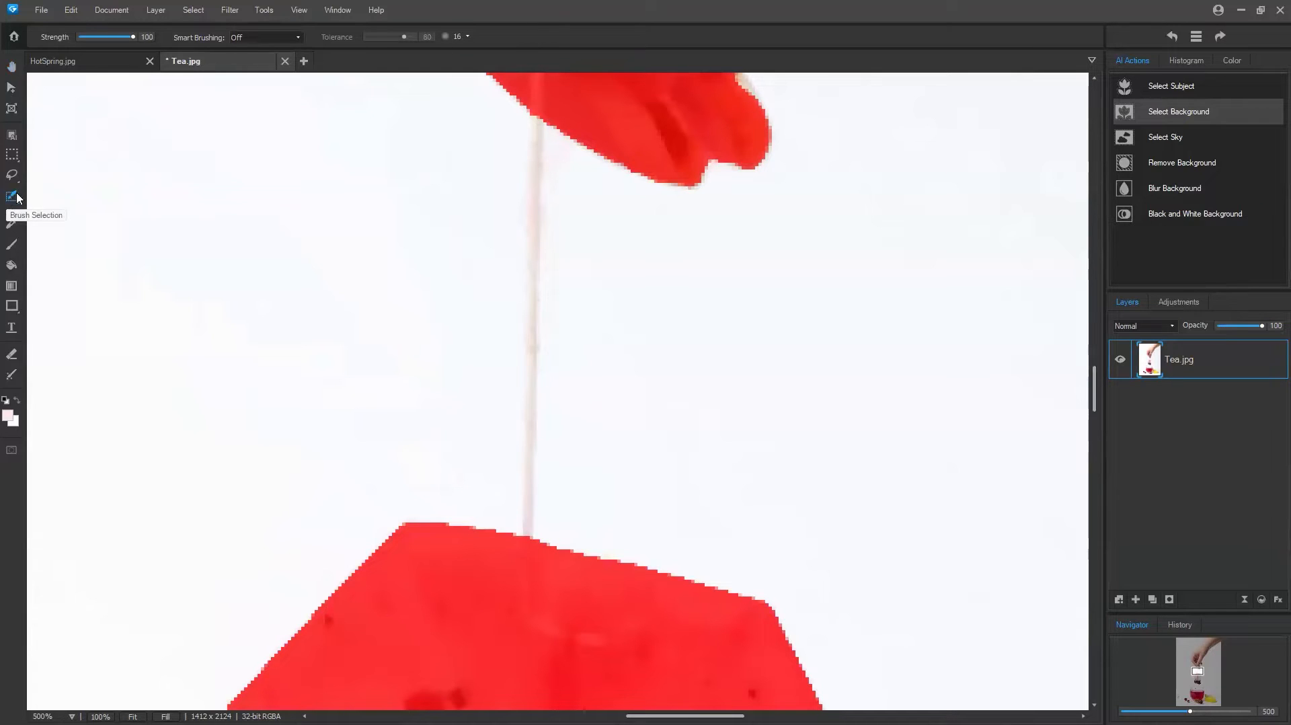
left_click(298, 38)
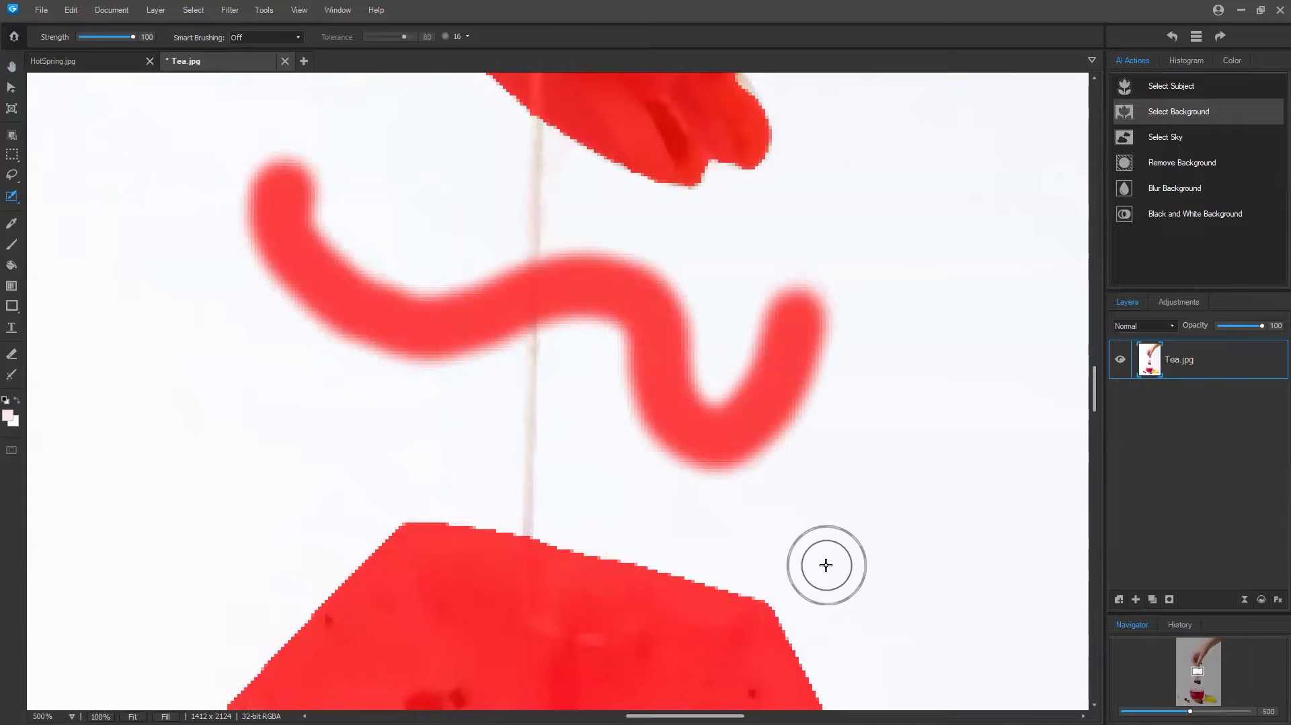
key("ctrl+z")
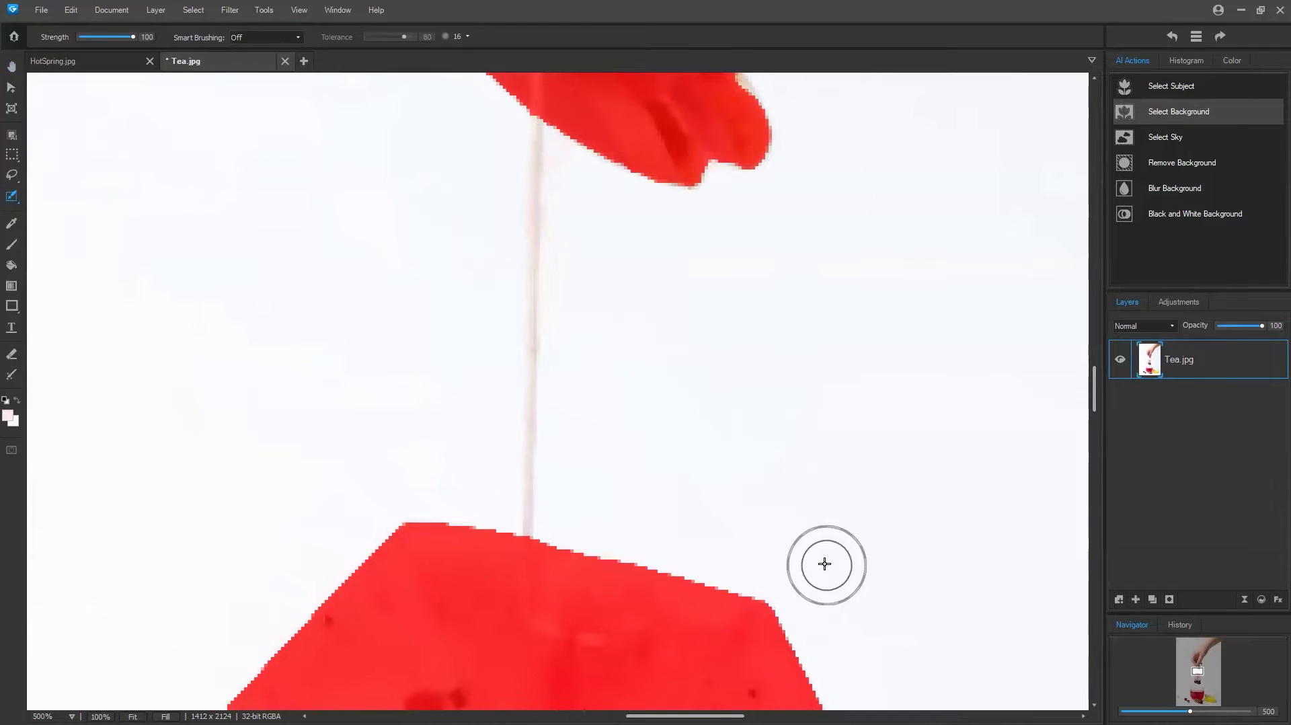
Set Smart Brushing to Magic and the nib width to 5, and brush over the tea bag's string
left_click(295, 37)
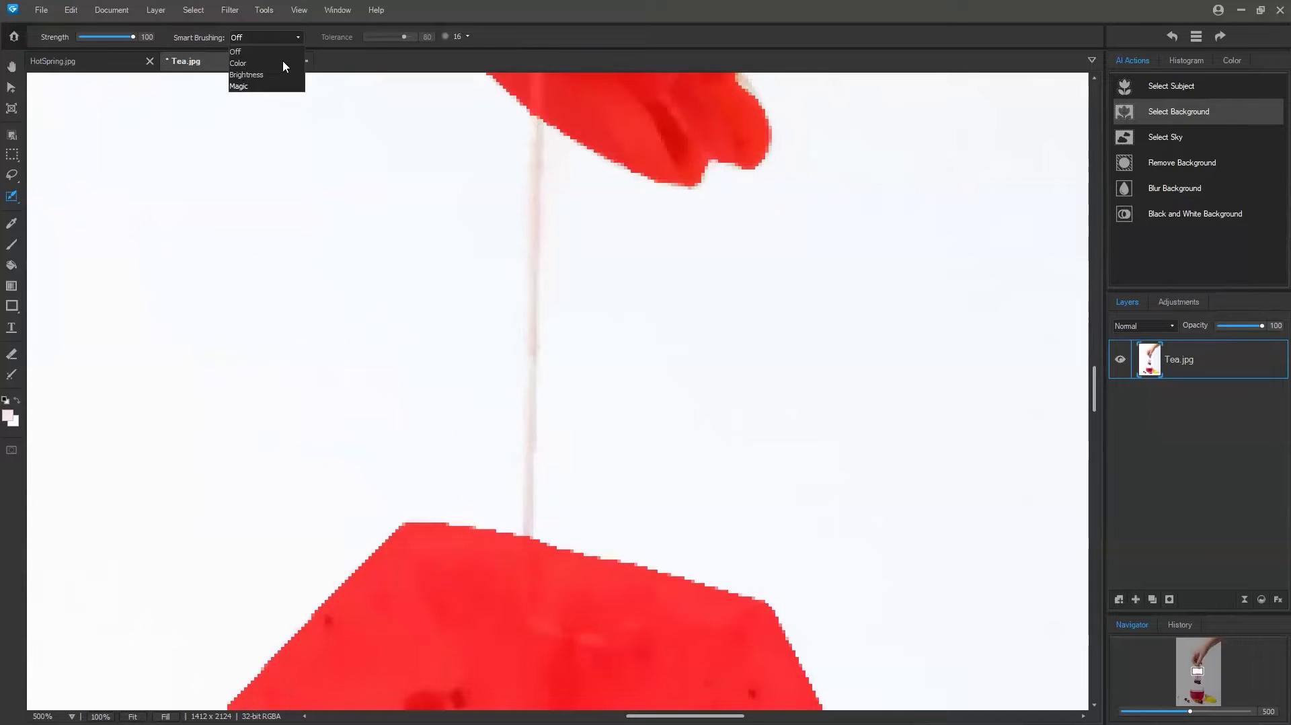
left_click(240, 86)
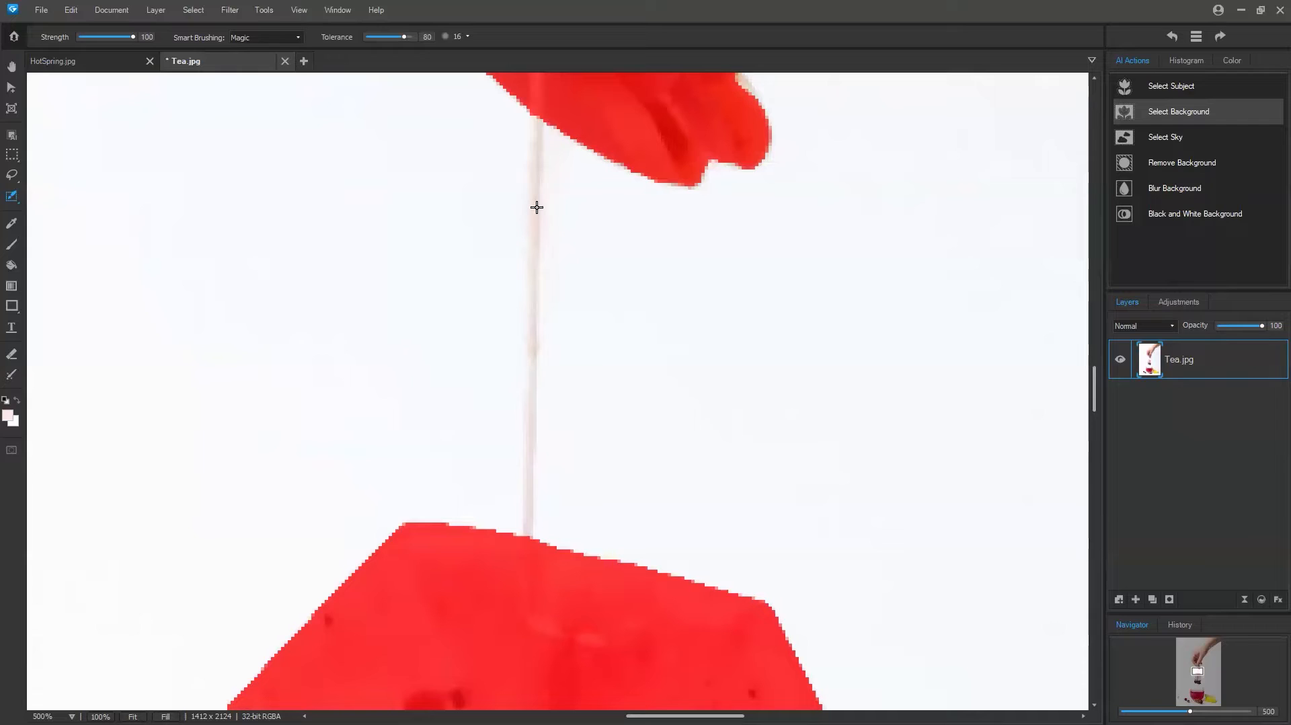
scroll(538, 208, "down", 3)
left_click(452, 38)
type("5")
left_click(468, 37)
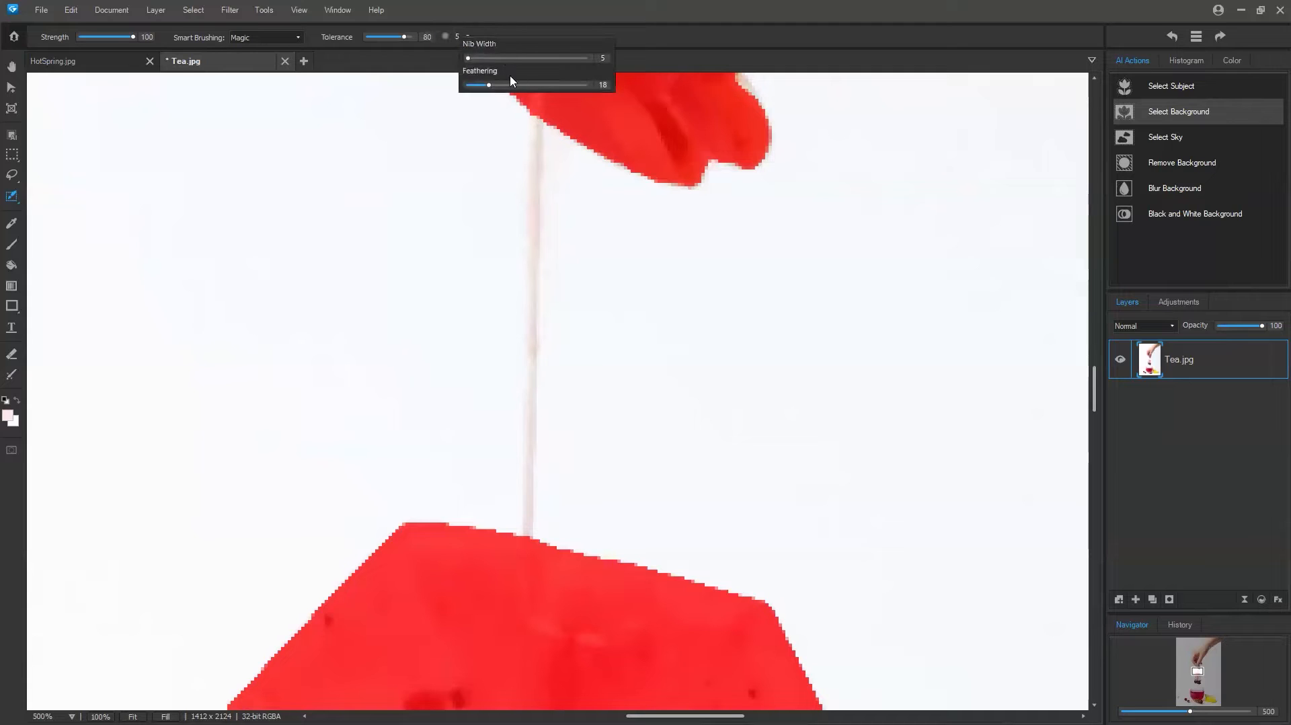
left_click(518, 24)
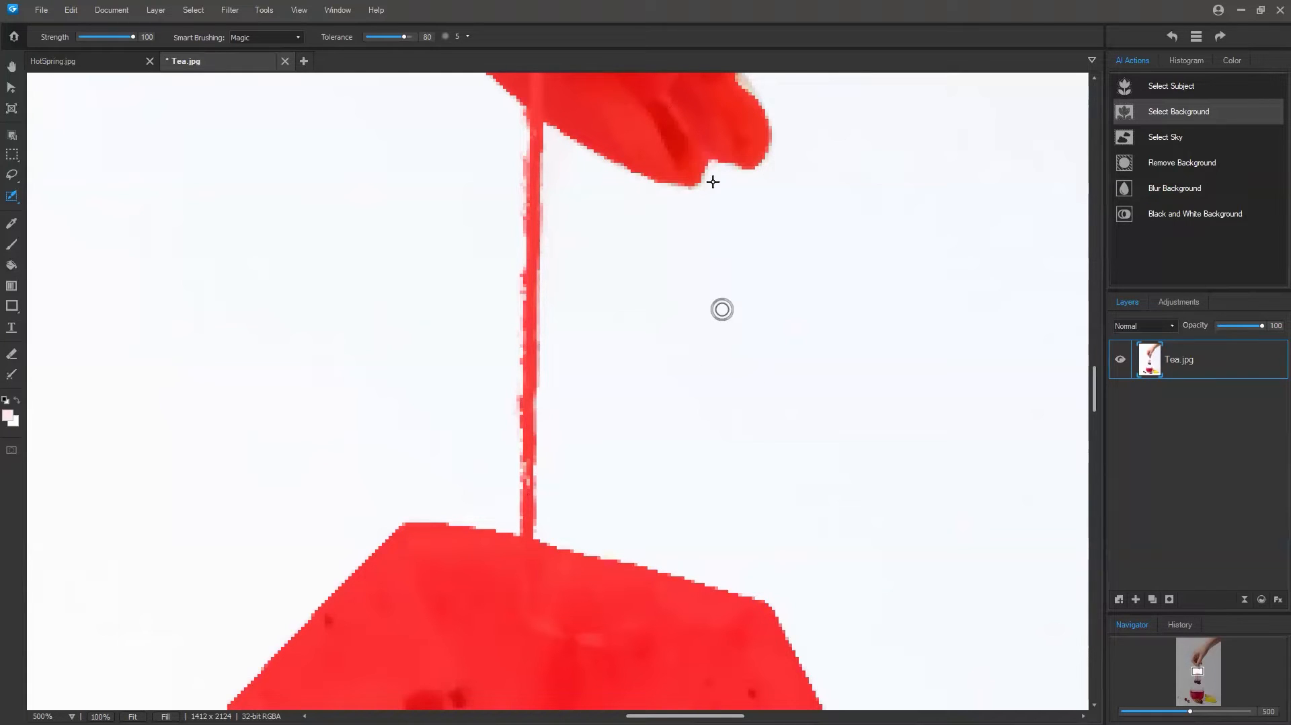
Undo the strokes on the string and brush it into the selection again between the fingers and the tea bag
key("ctrl+z")
key("ctrl+z")
key("ctrl+z")
key("ctrl+z")
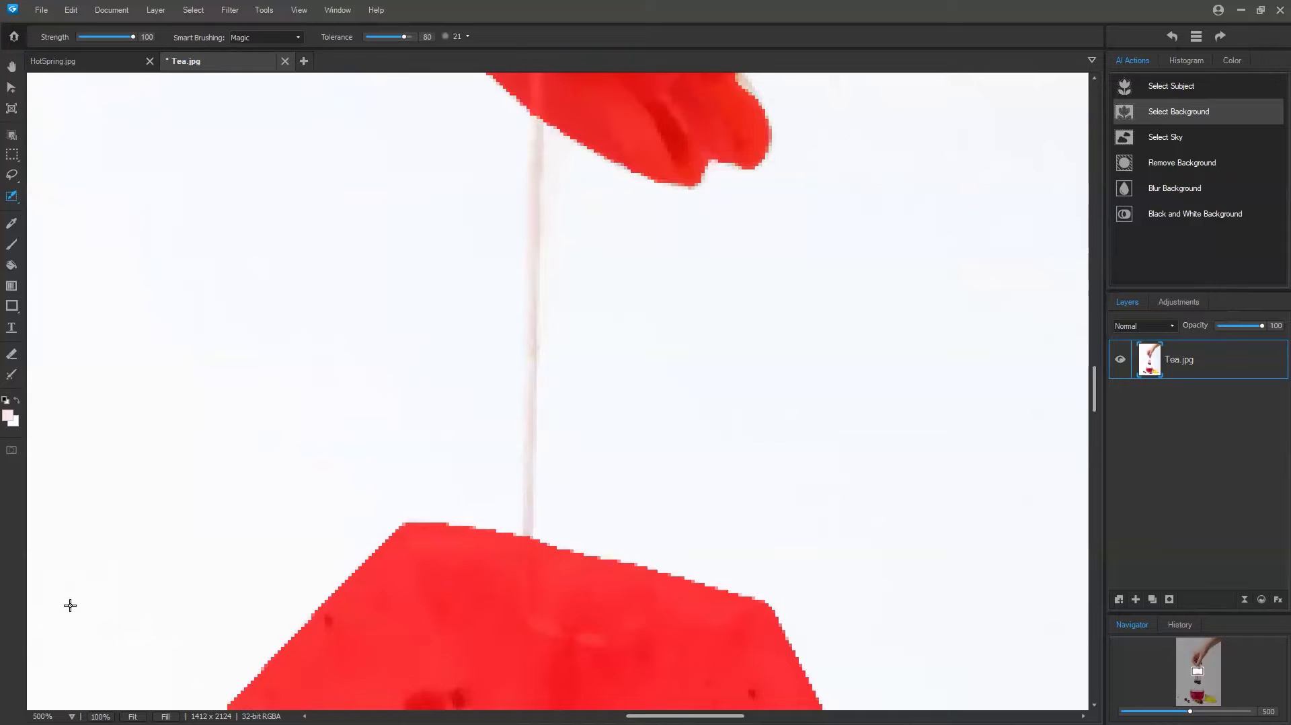
left_click(72, 717)
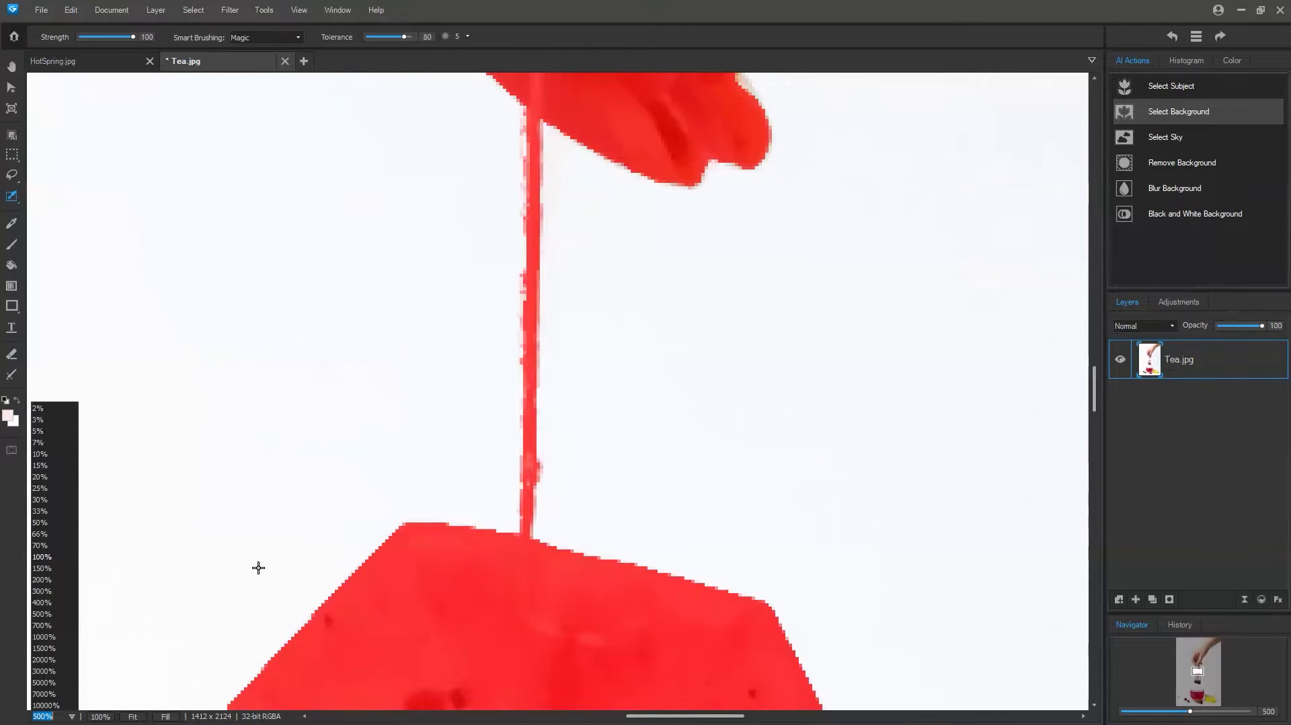
left_click(41, 556)
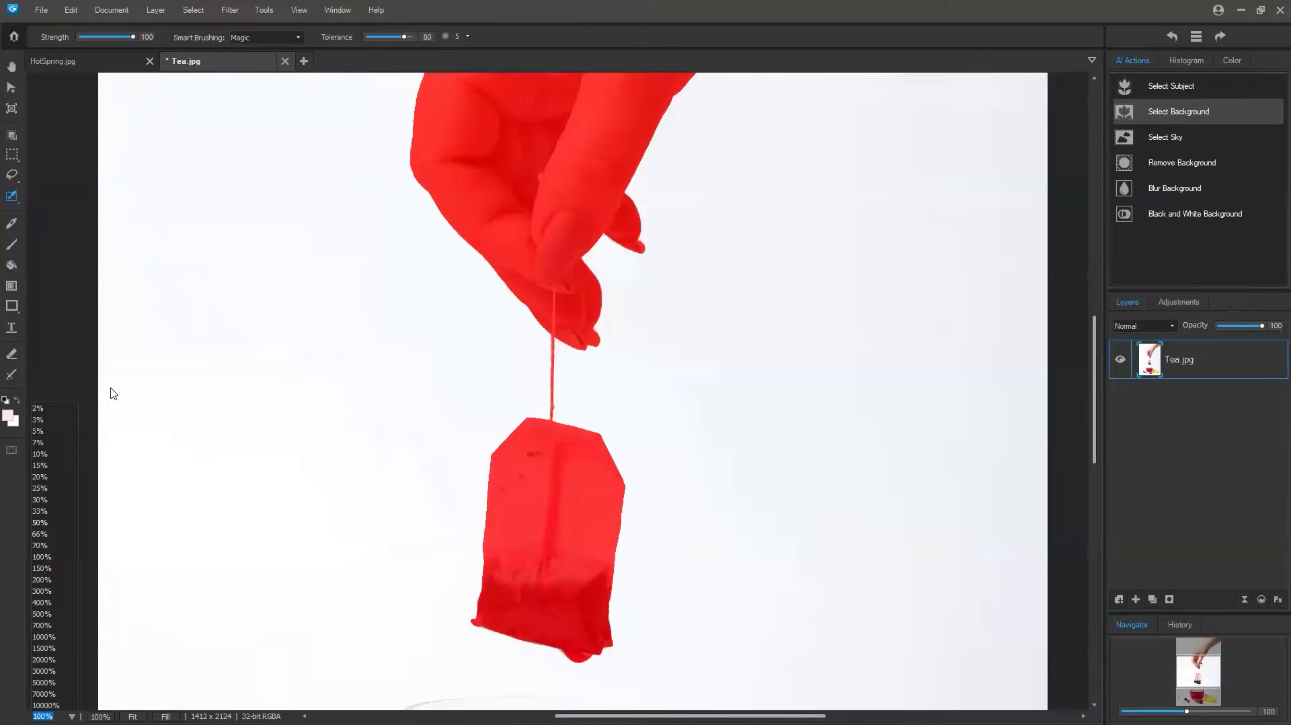
left_click(463, 13)
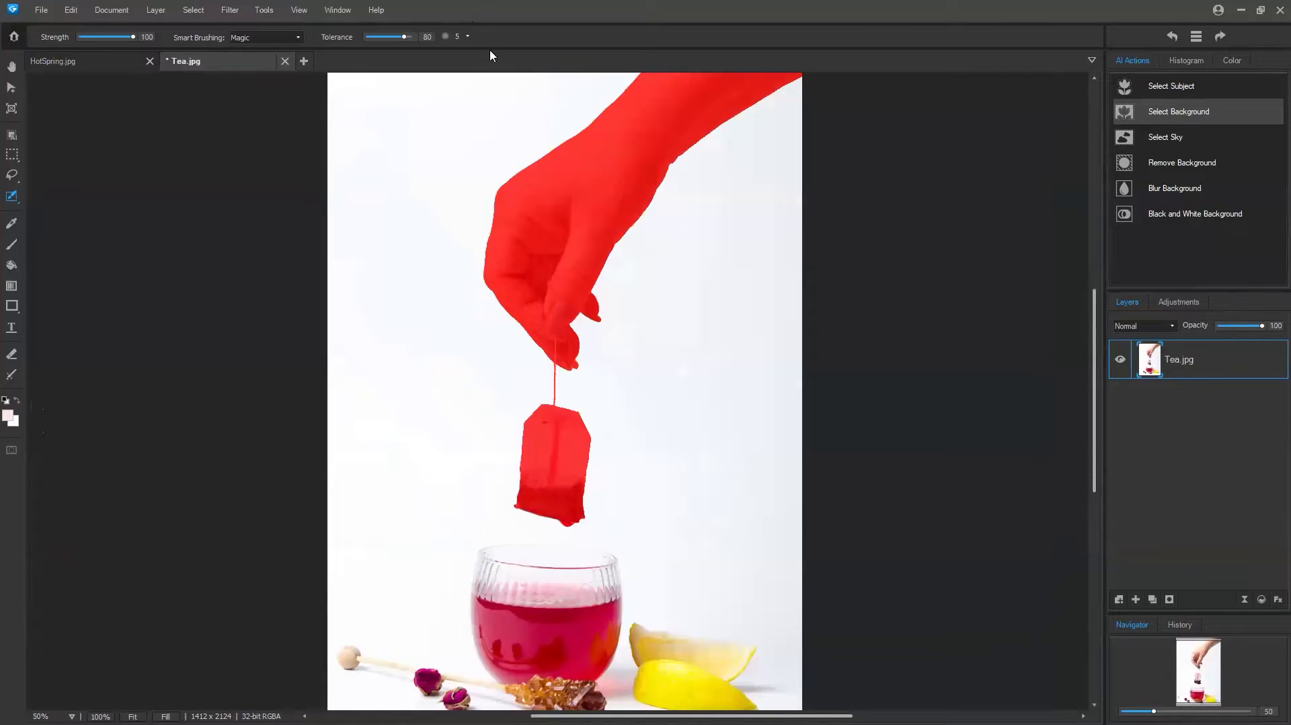
Copy the selected hand, string and tea bag from Tea.jpg and paste them into HotSpring.jpg as a new layer
key("ctrl+c")
key("ctrl+c")
left_click(89, 63)
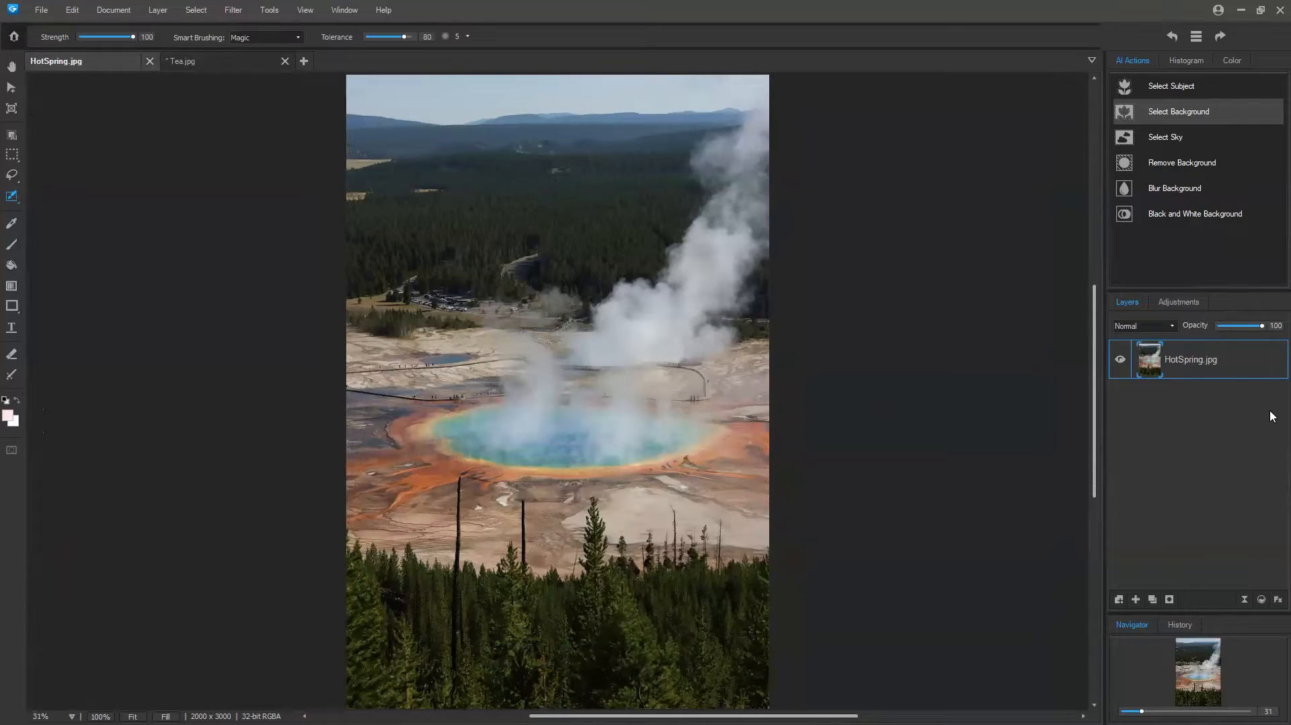
key("ctrl+v")
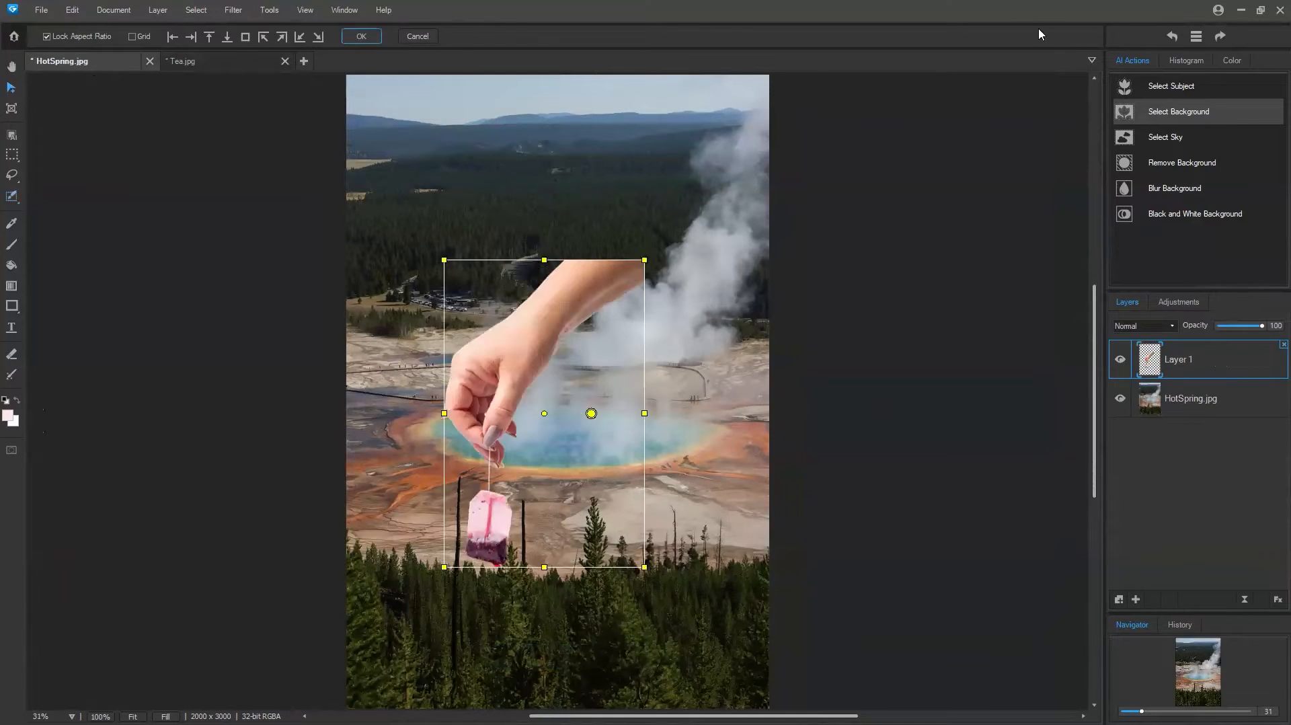
Enlarge the pasted hand and position it so the arm meets the photo's edge and the tea bag hangs over the pool, and apply
left_click_drag(562, 479, 582, 370)
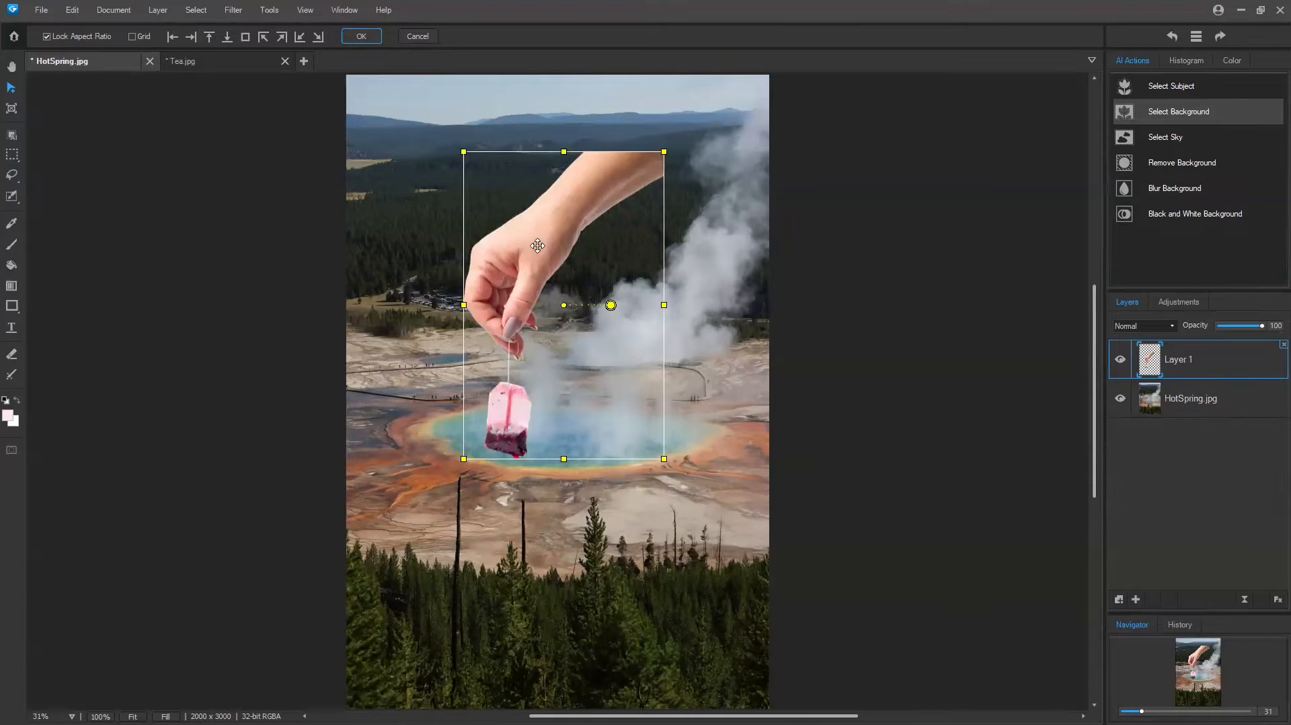
left_click_drag(664, 152, 763, 45)
left_click_drag(689, 260, 738, 234)
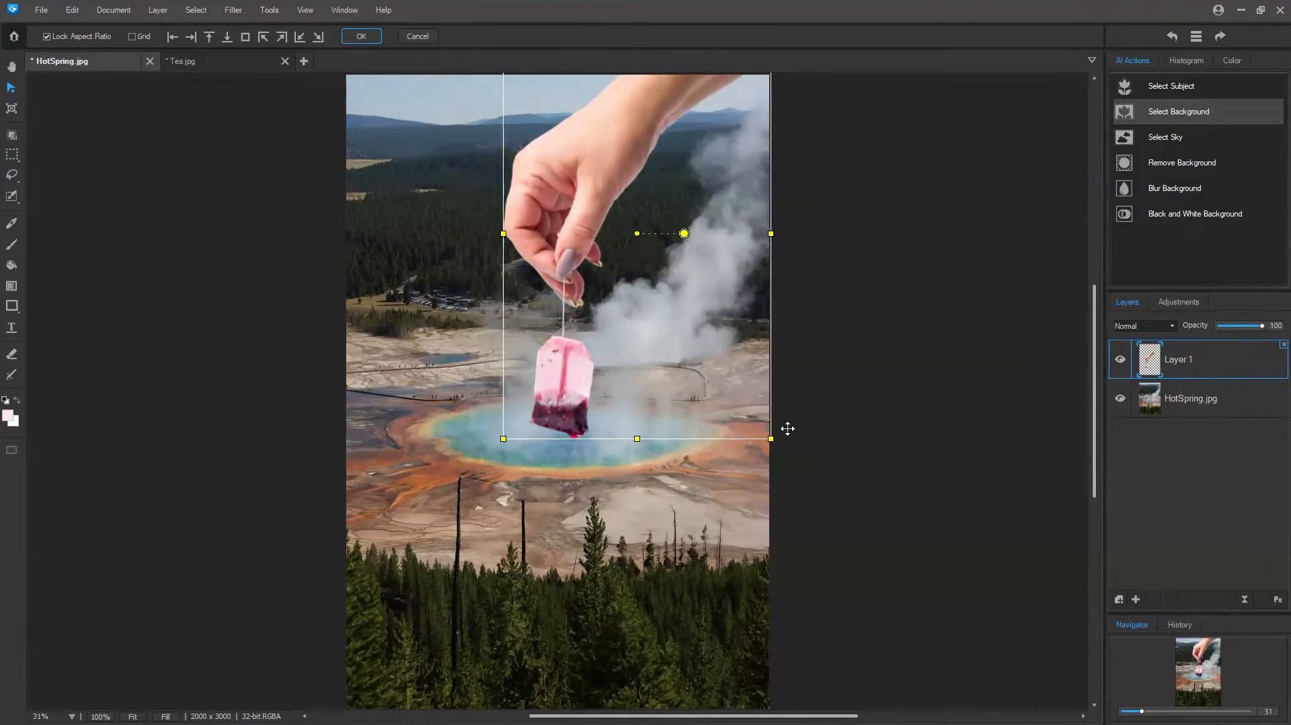
left_click_drag(771, 438, 705, 428)
left_click_drag(677, 328, 680, 350)
left_click_drag(767, 250, 715, 224)
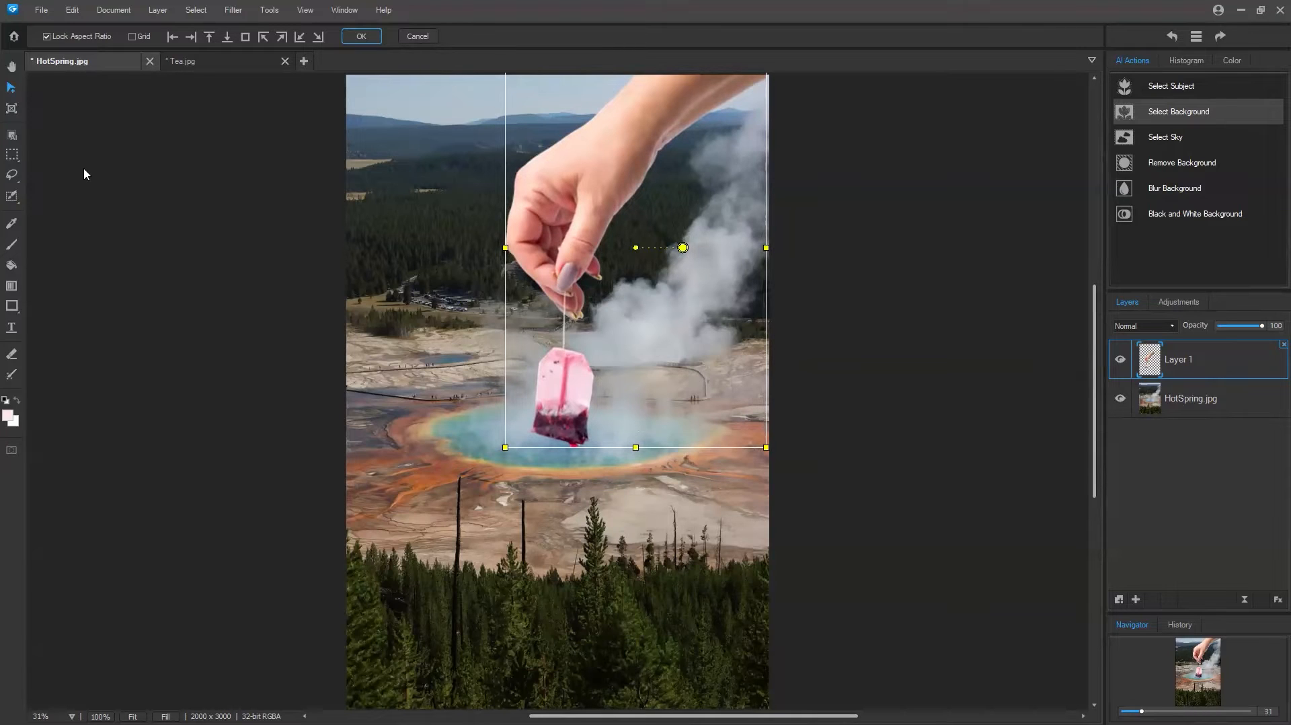
left_click(361, 37)
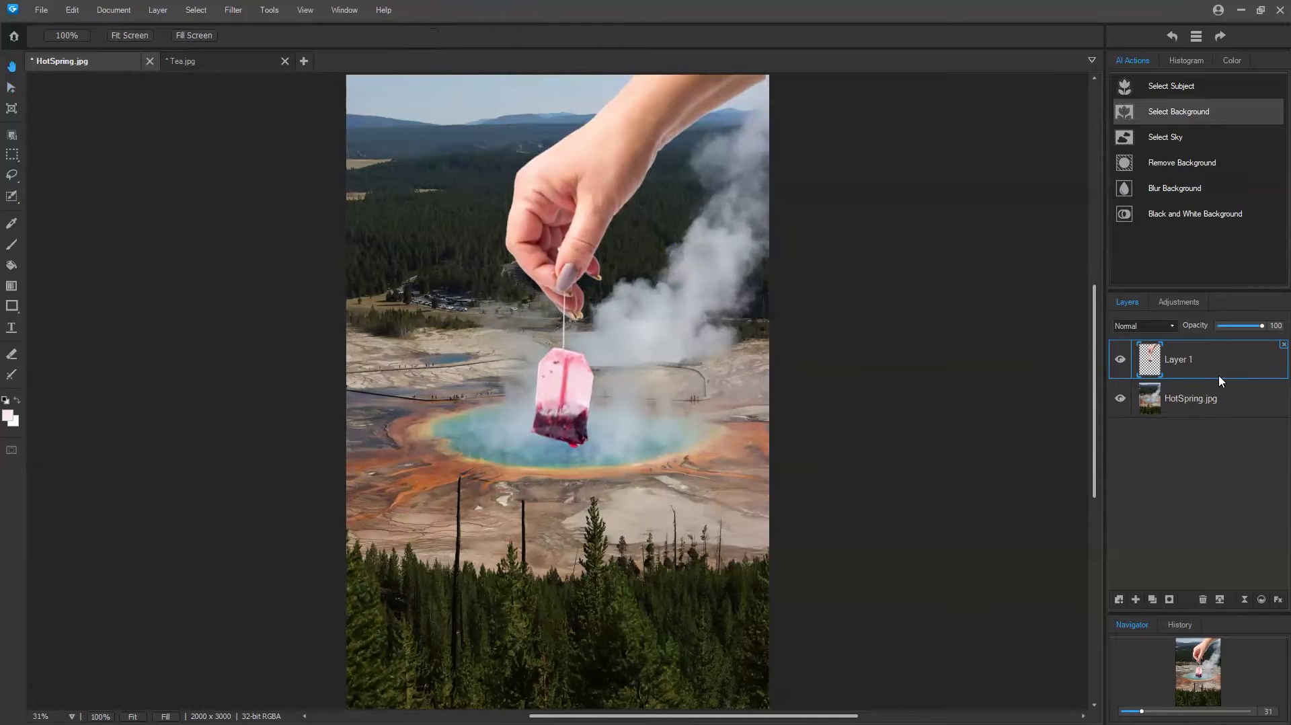
Toggle Layer 1's visibility and compare the HotSpring.jpg composite with the selection in Tea.jpg
left_click(1120, 359)
left_click(1120, 360)
left_click(237, 55)
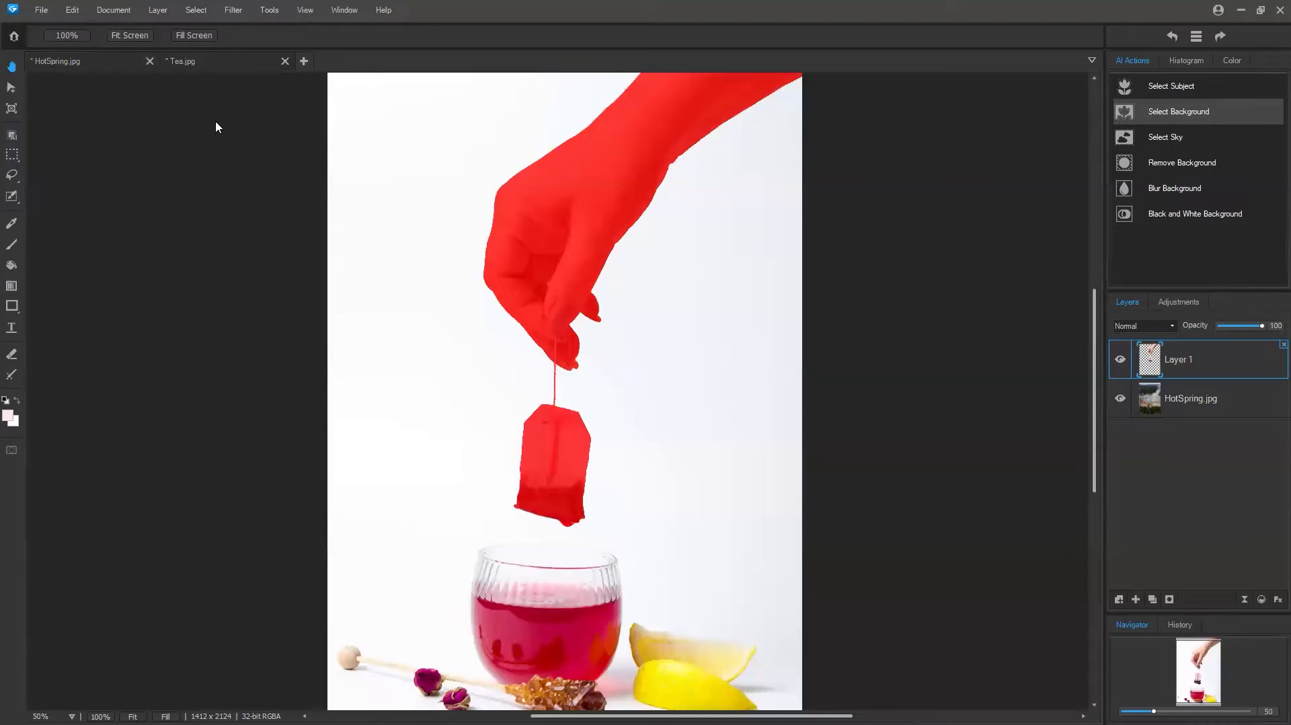
left_click(202, 67)
left_click_drag(201, 71, 146, 80)
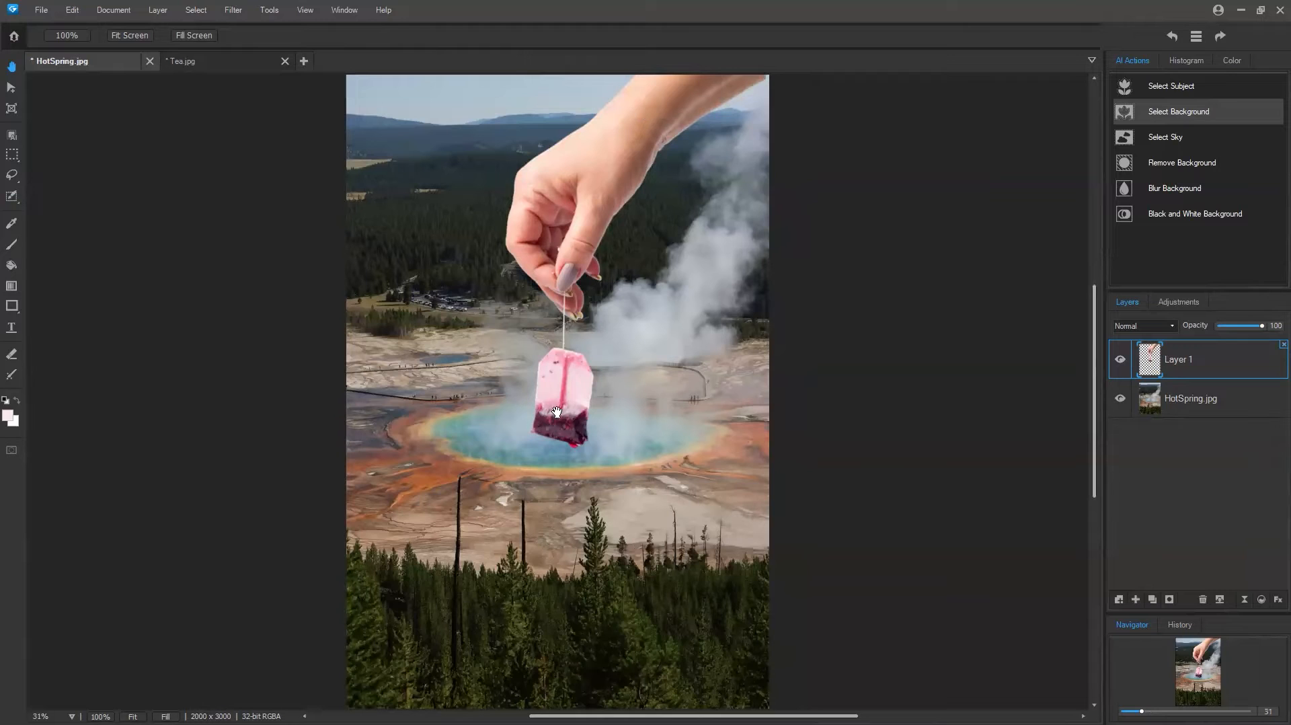
Add a Color EQ adjustment layer and place it between Layer 1 and HotSpring.jpg
left_click(1183, 302)
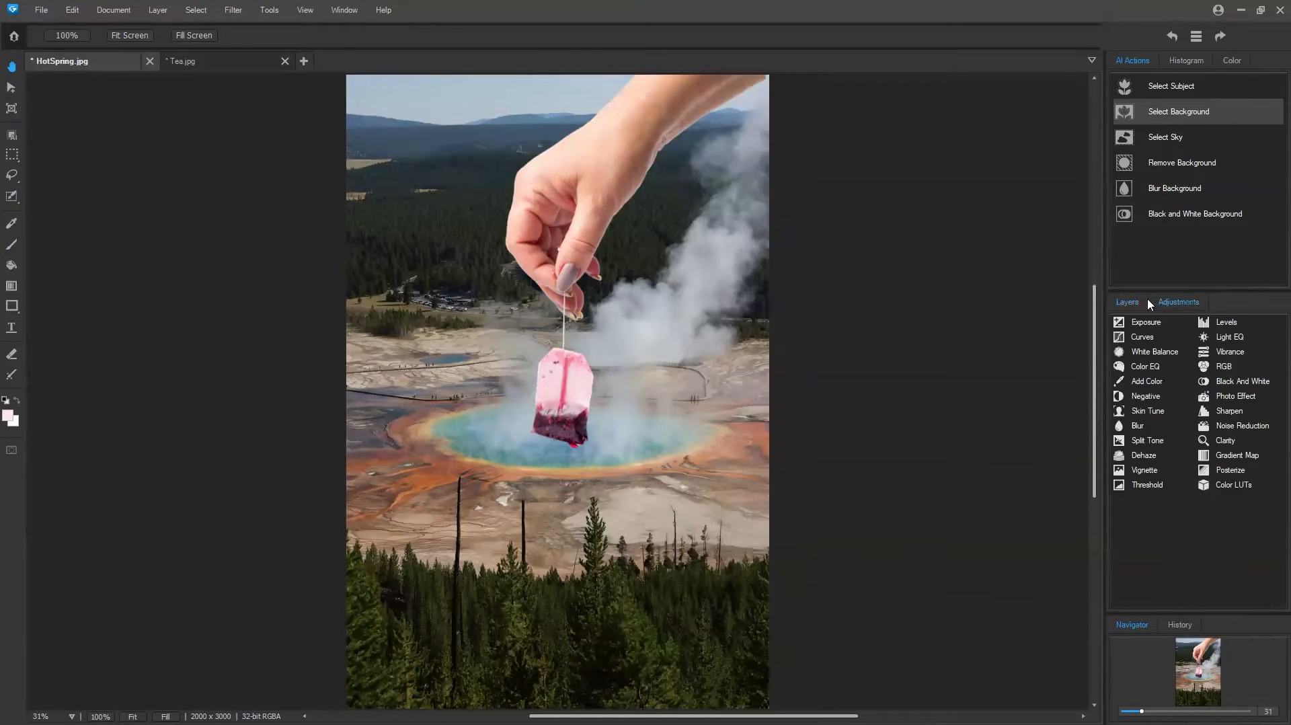
left_click(1130, 302)
left_click(1170, 302)
left_click(1150, 369)
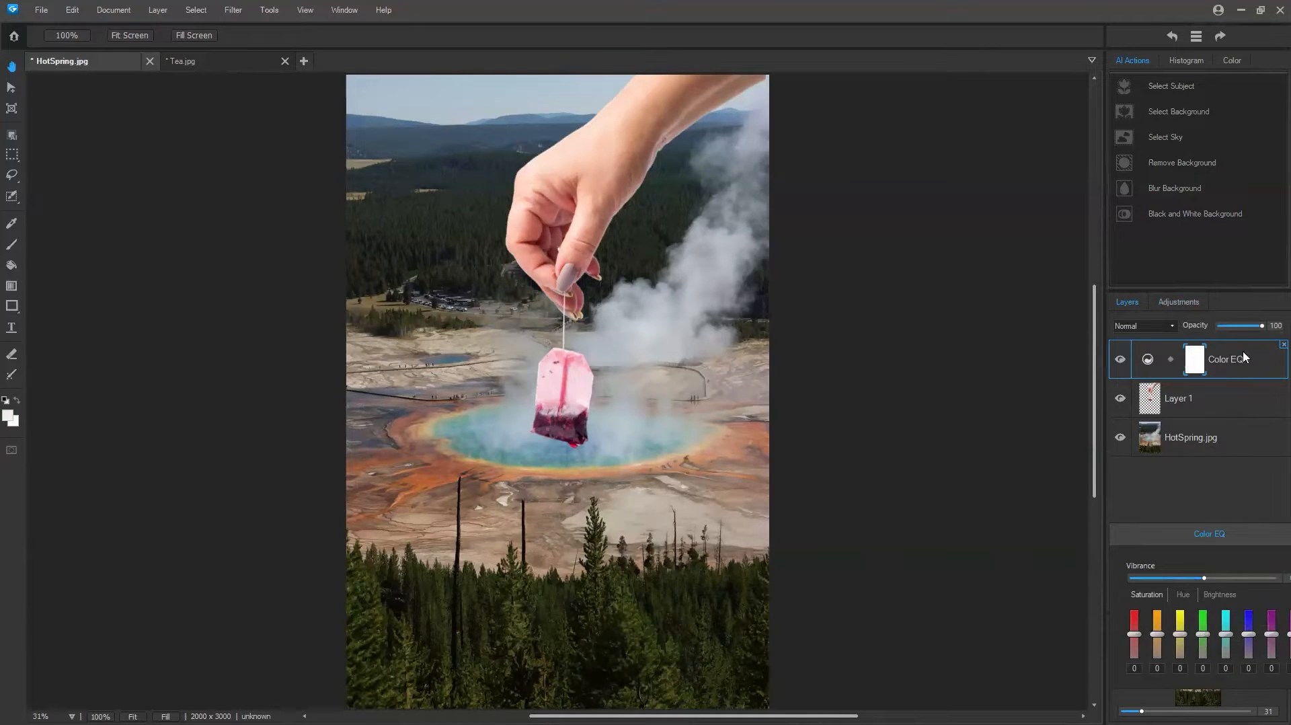
left_click(1205, 440)
left_click(1236, 368)
left_click_drag(1234, 377, 1236, 423)
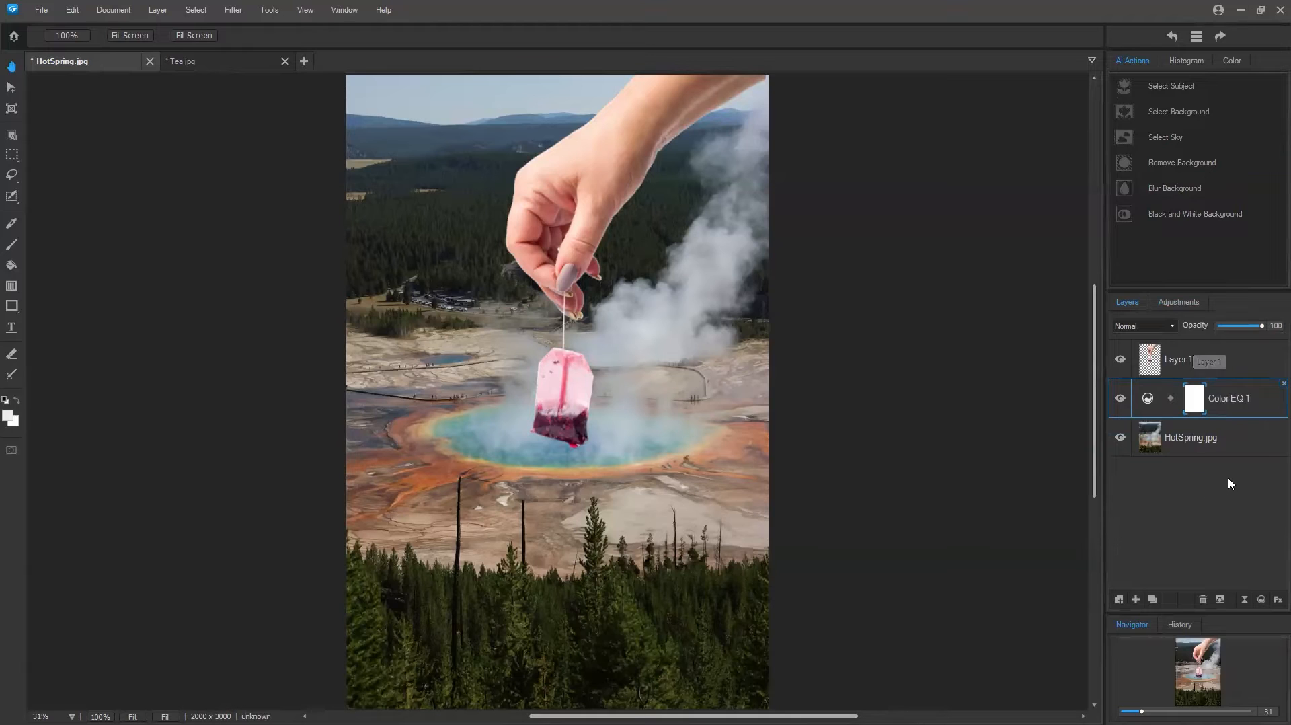
Select only the Color EQ 1 layer, move its settings beside the photo and set the cyan and blue hues to -100
left_click(1204, 368)
left_click(1244, 400, "shift")
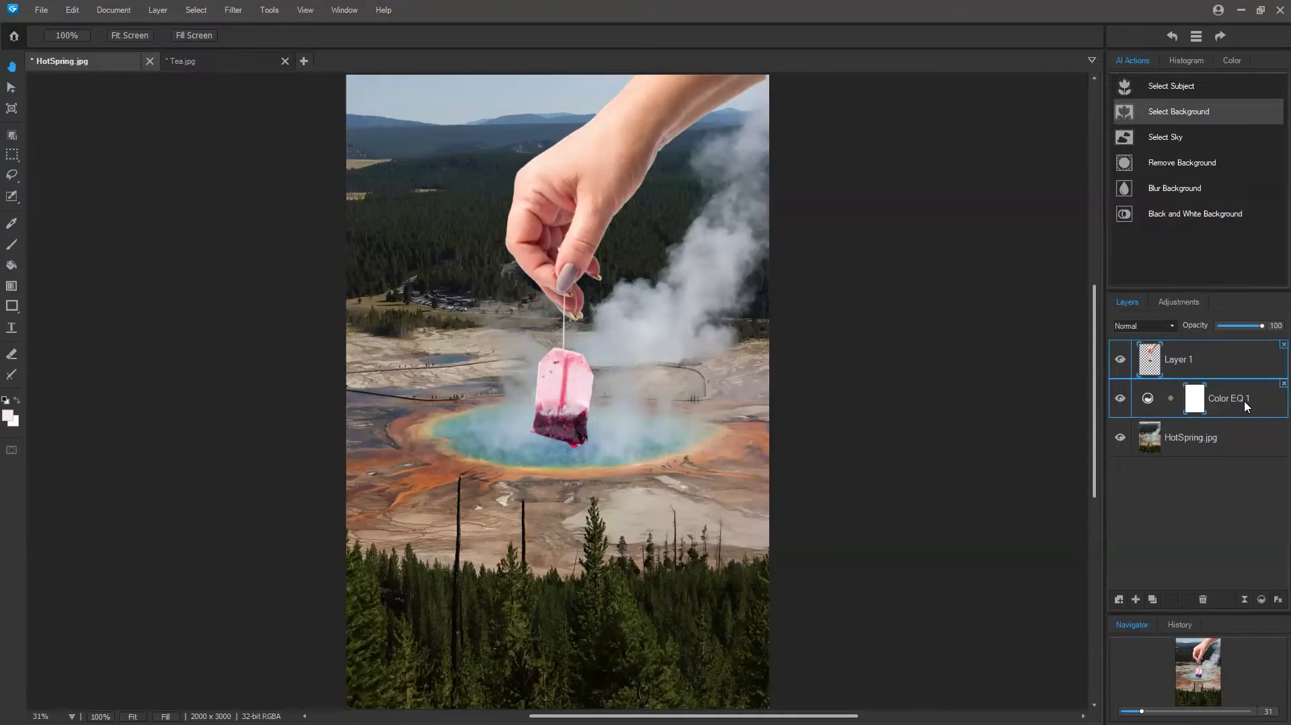
left_click(1244, 401)
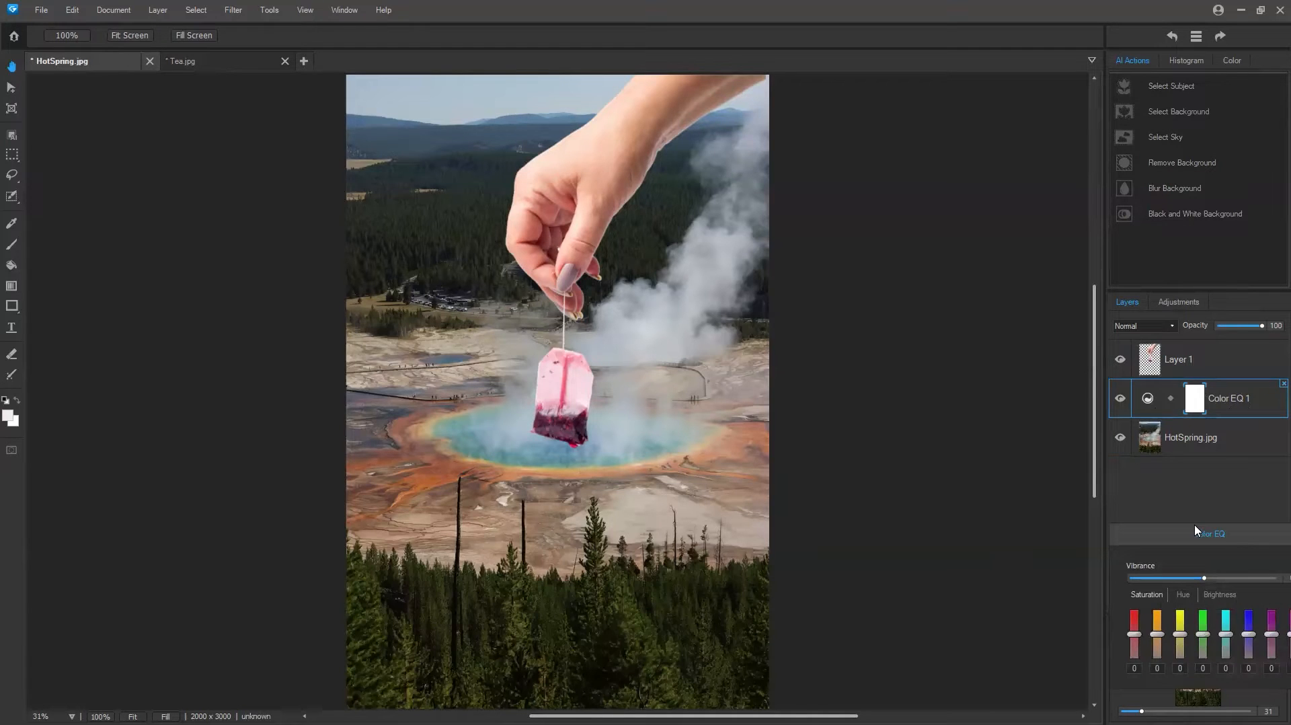
left_click_drag(1192, 533, 162, 220)
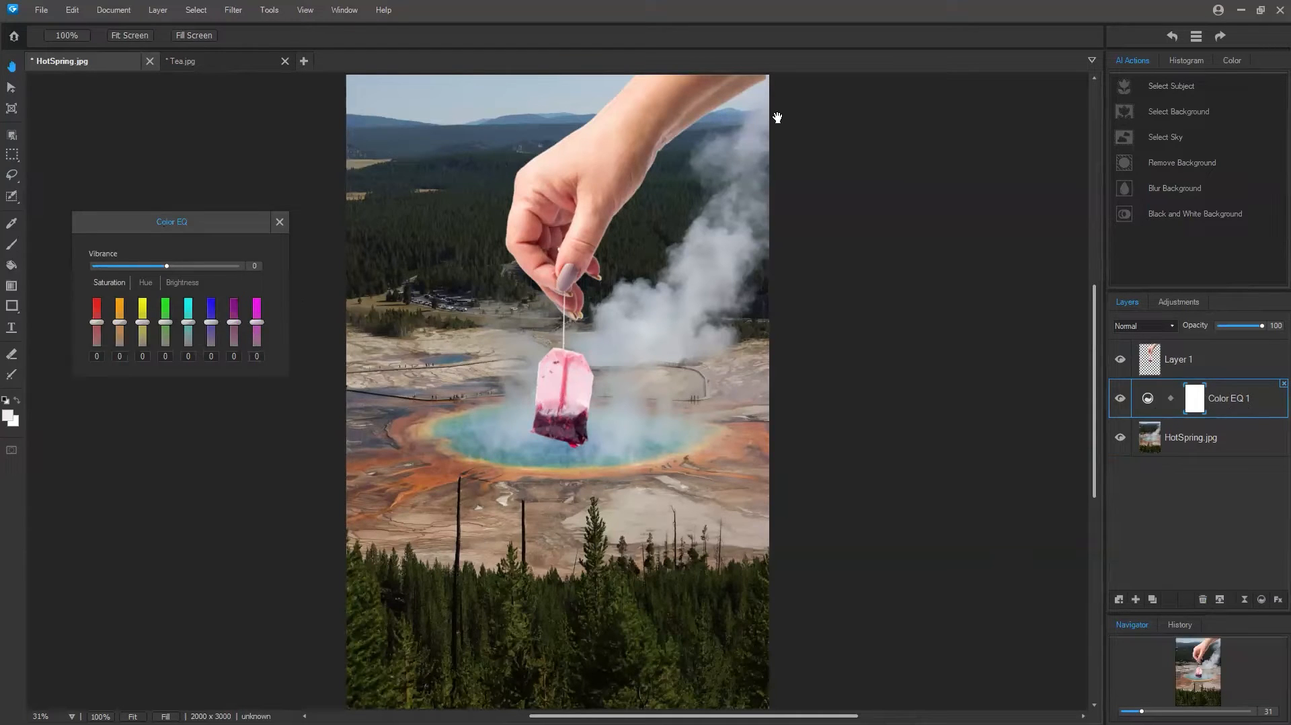
left_click(147, 283)
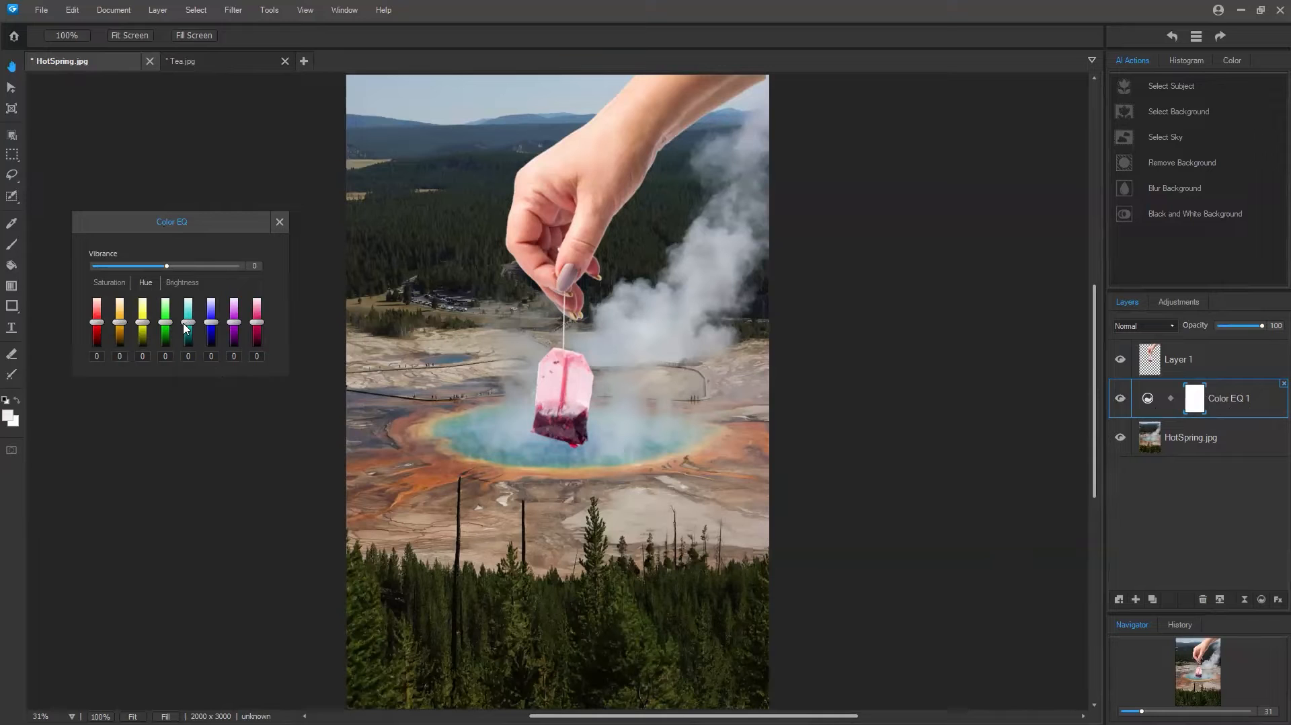
left_click_drag(189, 322, 210, 349)
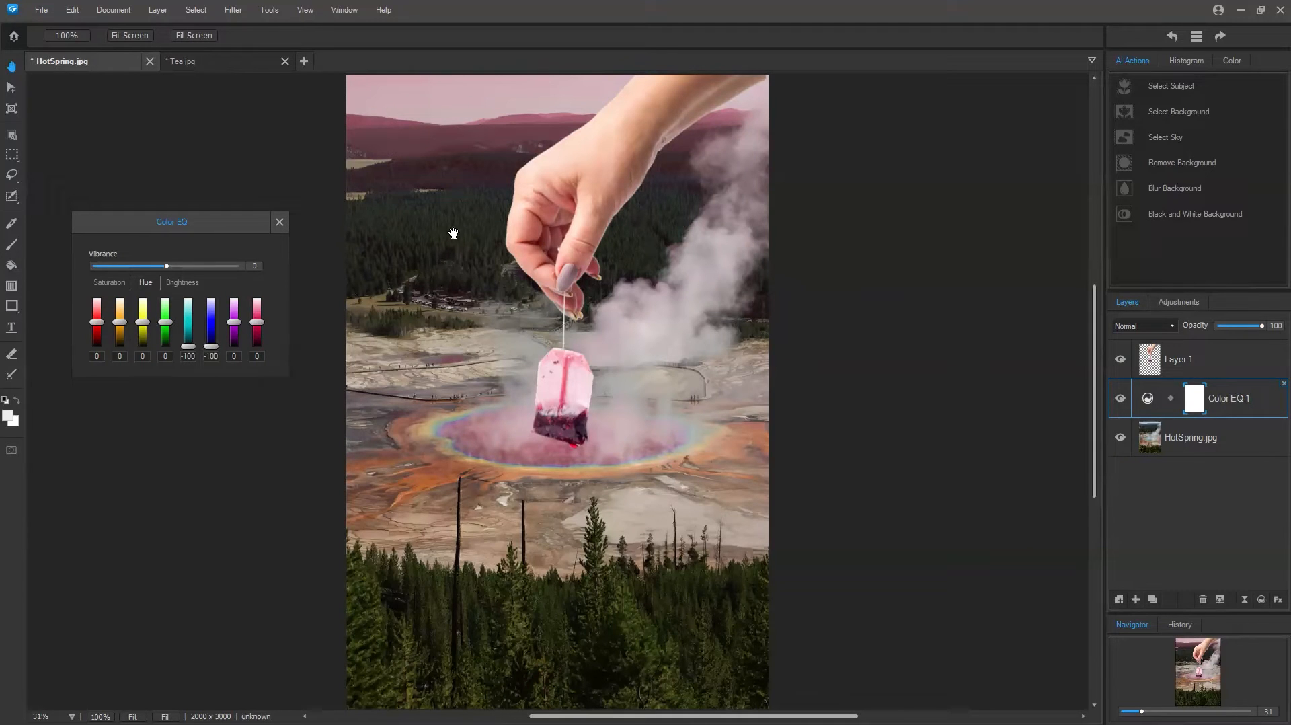
Toggle Color EQ 1's visibility to compare the photo with and without the hue change
left_click(1120, 398)
left_click(1121, 398)
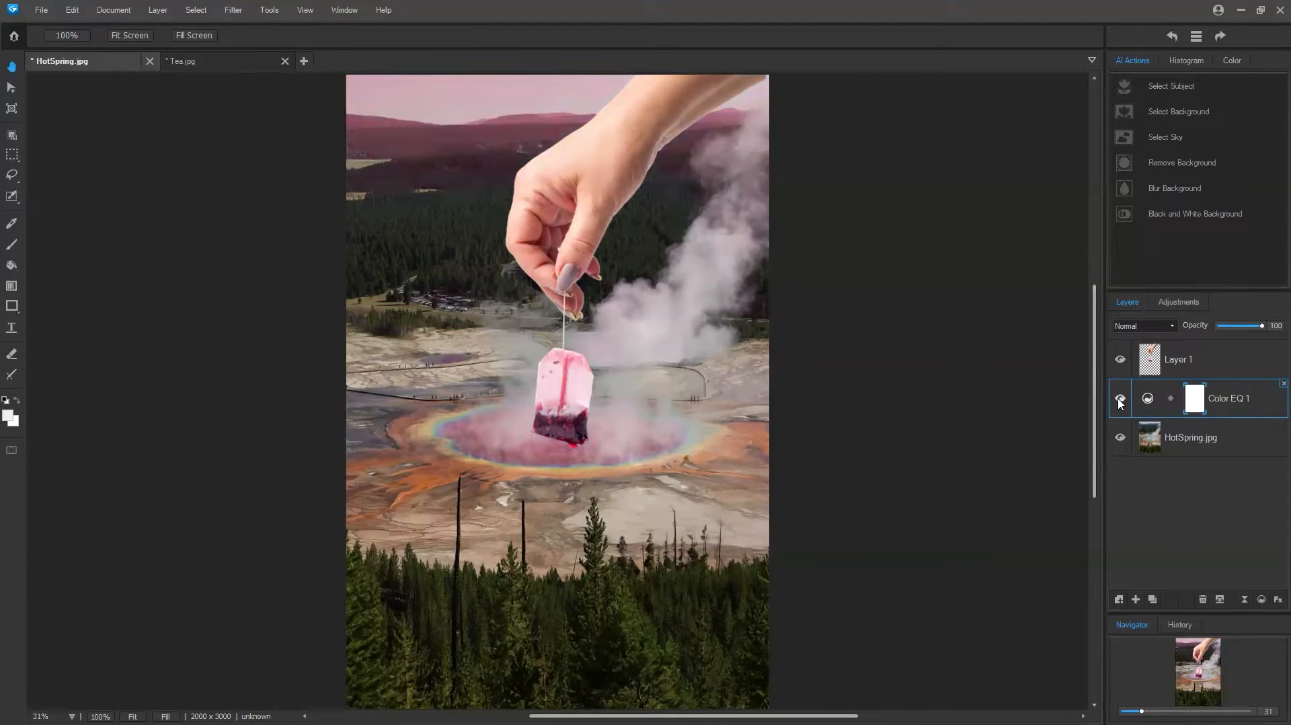
left_click(1120, 398)
left_click(1121, 399)
left_click(1120, 398)
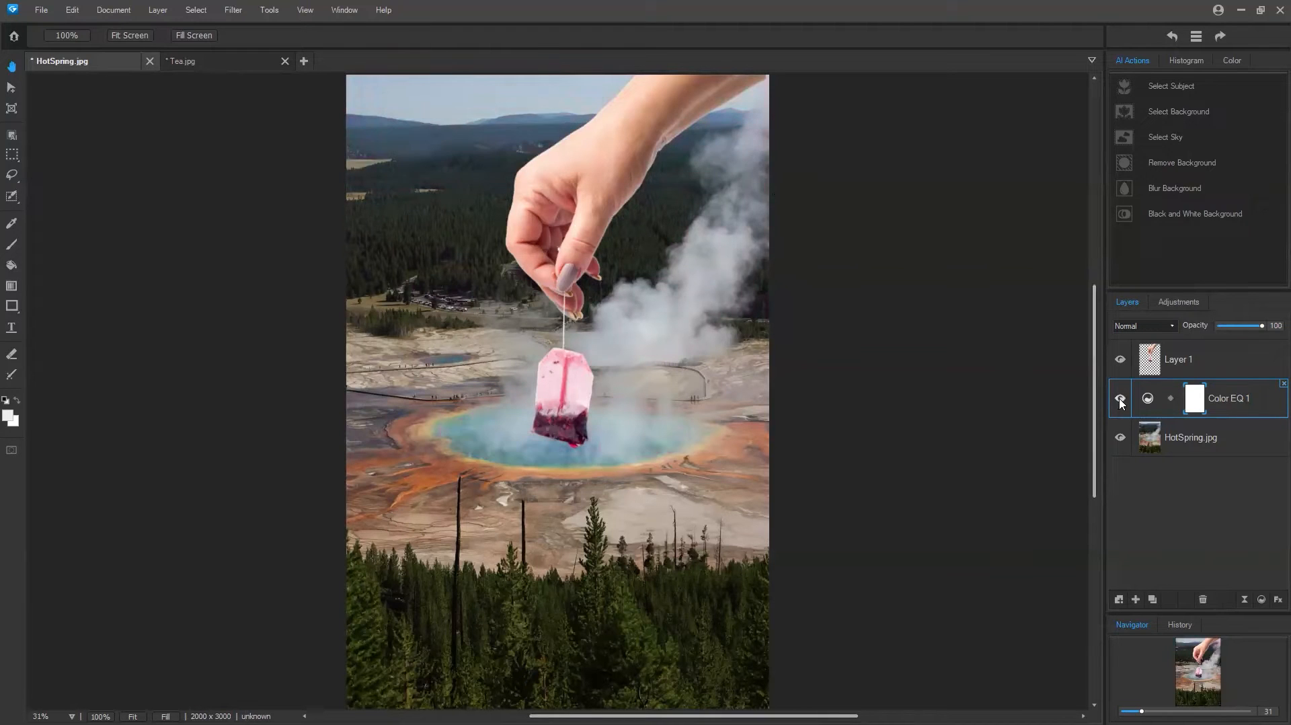
left_click(1120, 399)
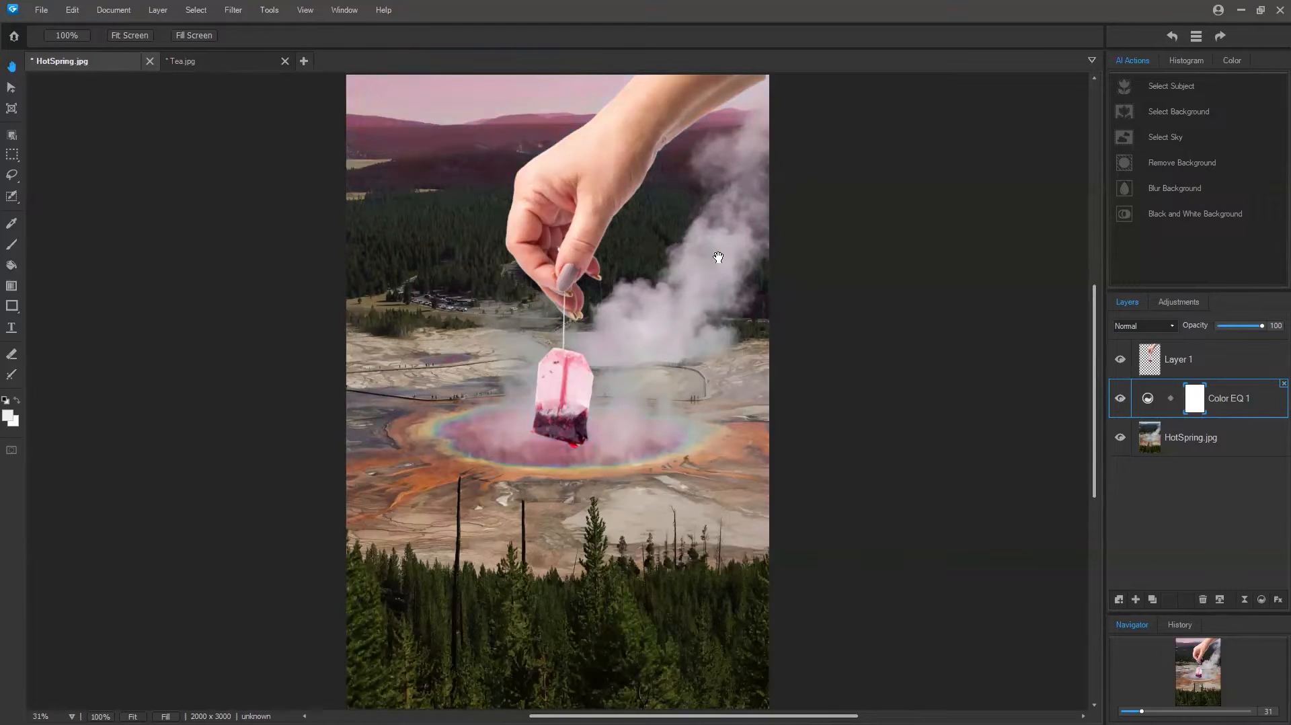
left_click(1120, 399)
left_click(1120, 399)
Select the Color EQ 1 layer mask and set up the Brush with black as the foreground color
double_click(1200, 401)
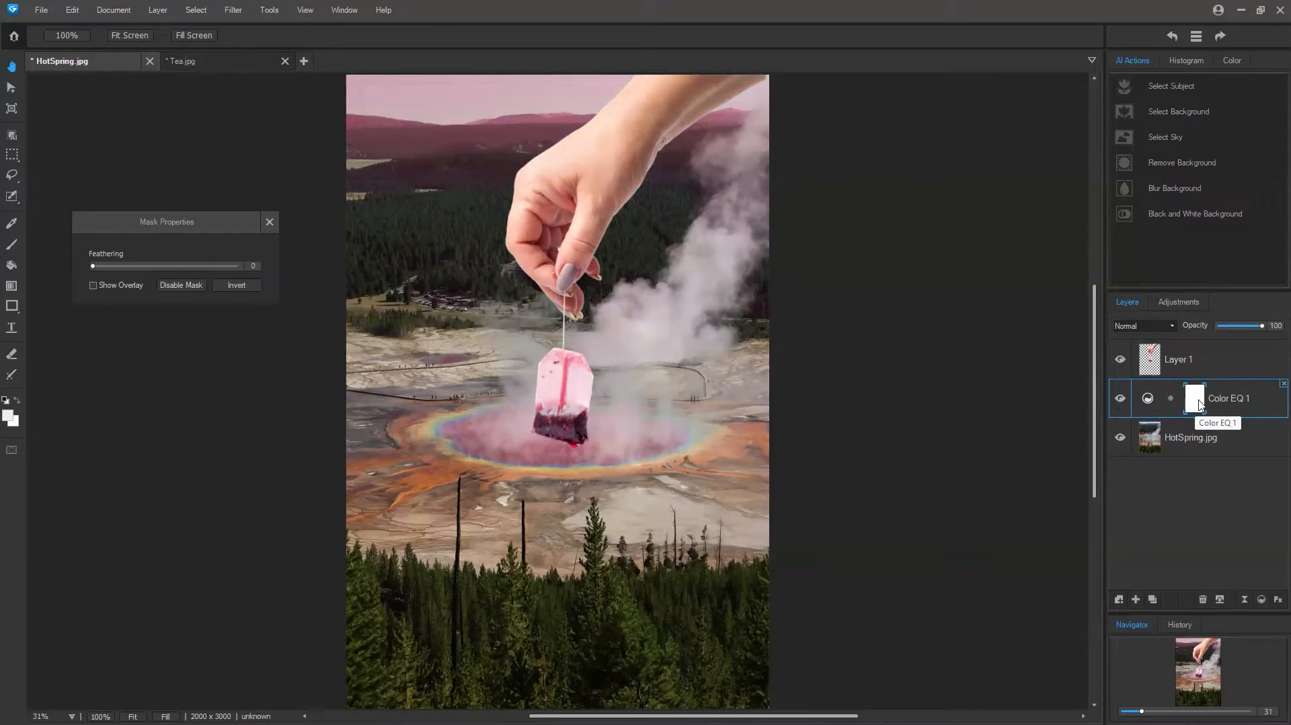
left_click(12, 245)
left_click(6, 414)
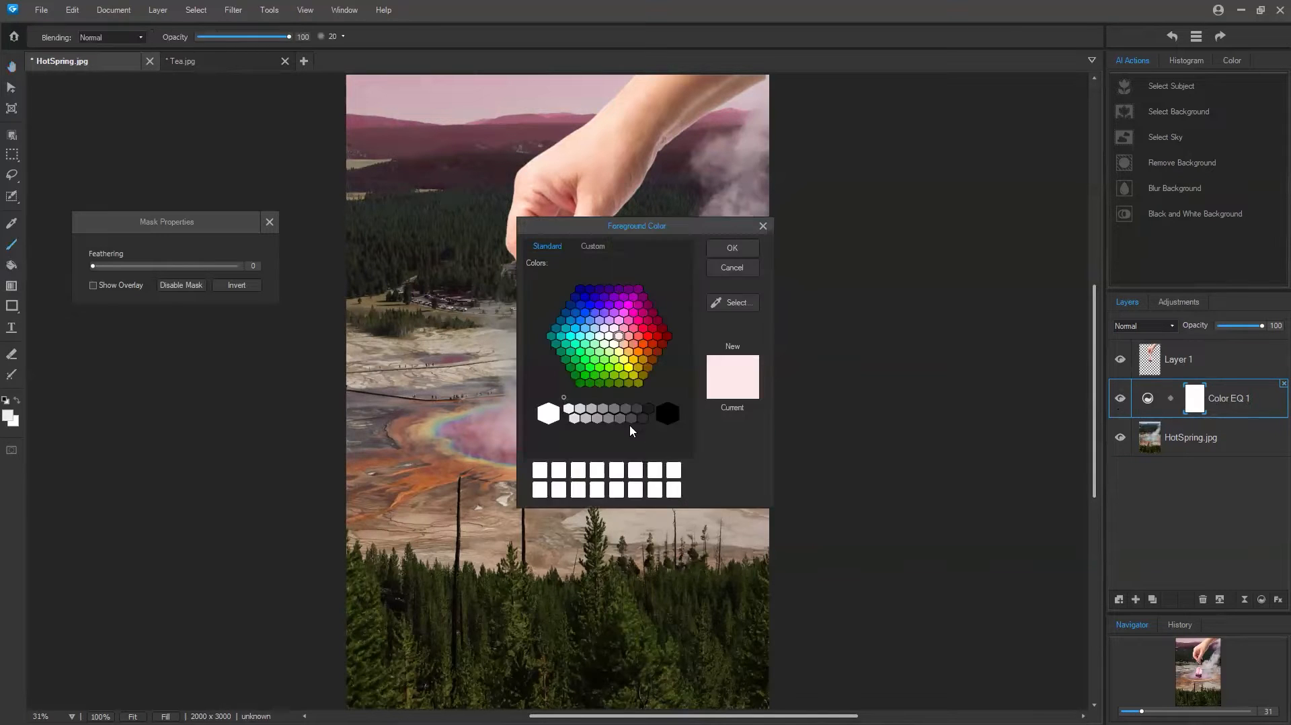
left_click(668, 415)
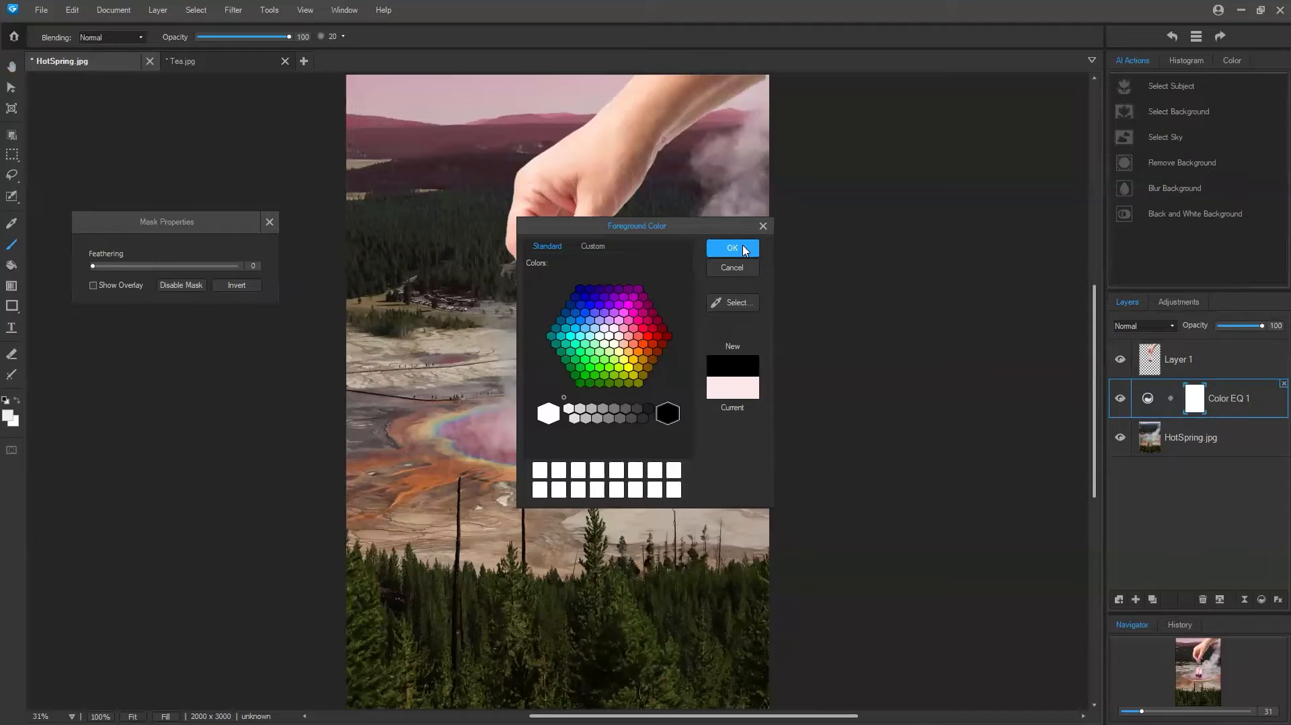
key("Return")
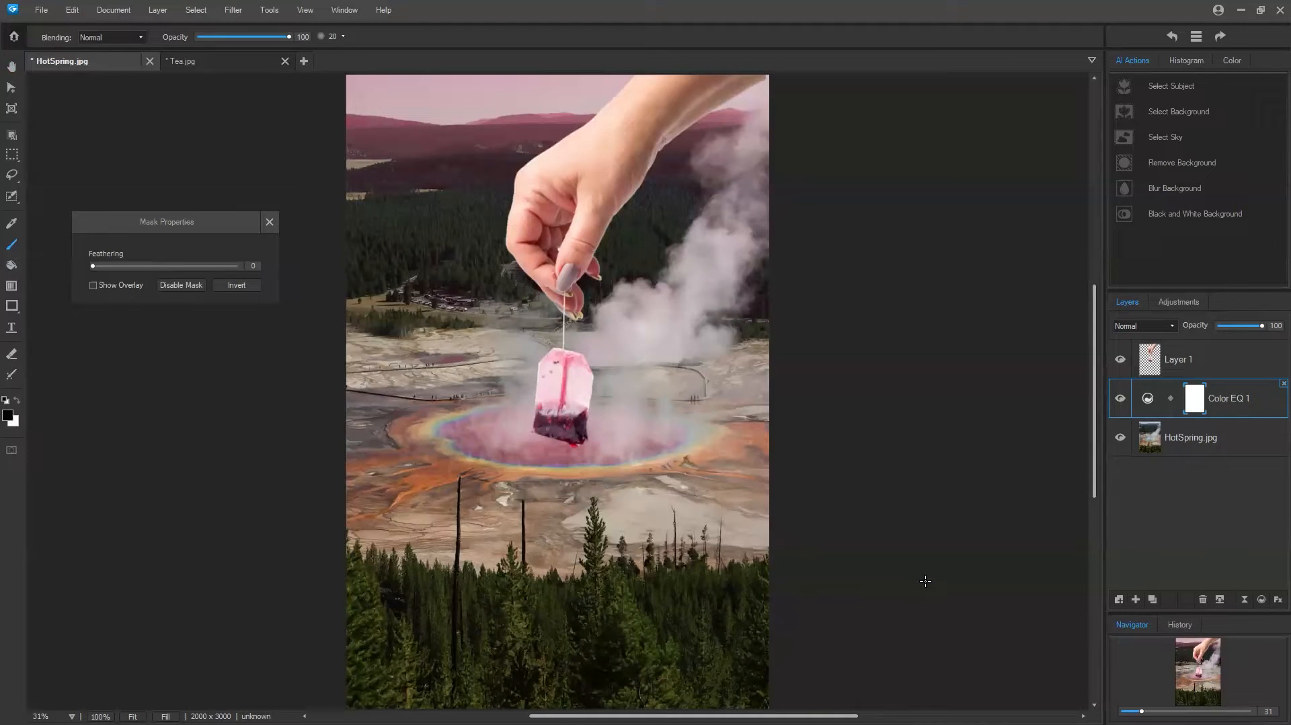
Paint the Color EQ 1 mask black with a size 344 brush everywhere except over the pool, including the forest at the photo's lower edge
scroll(926, 581, "up", 5)
left_click(199, 227)
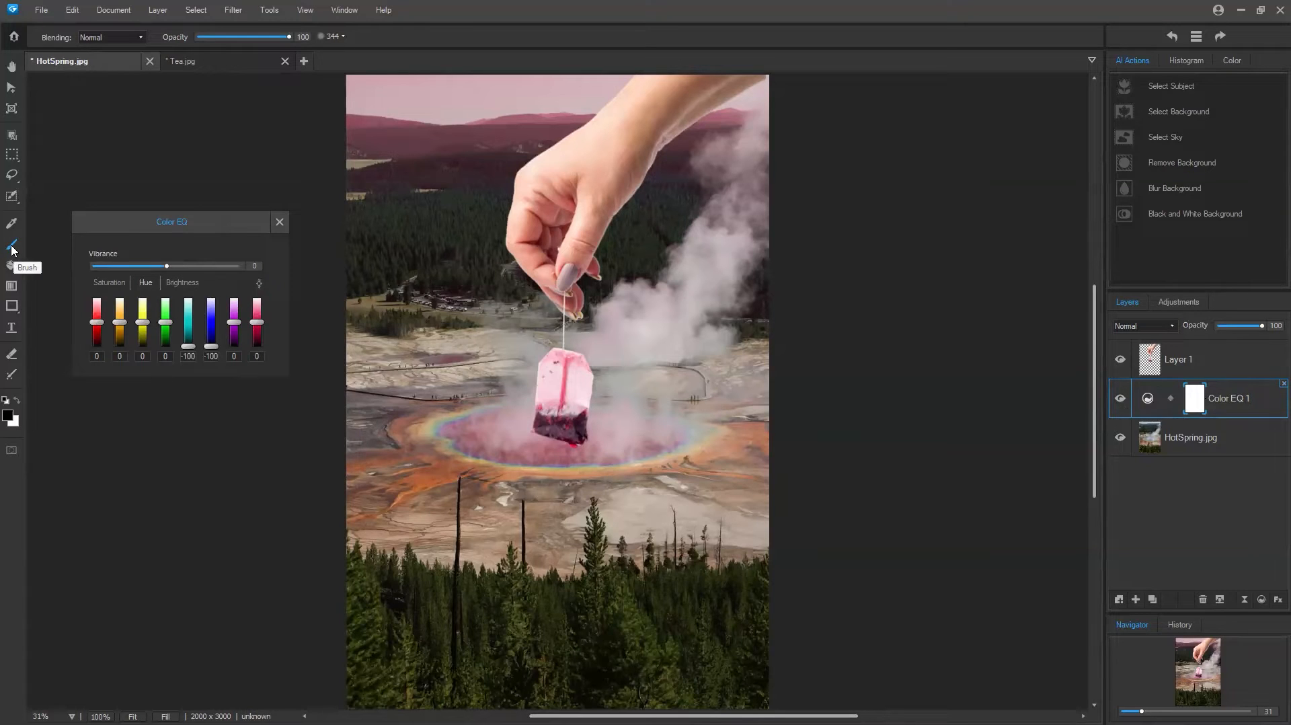
left_click(9, 417)
left_click(734, 250)
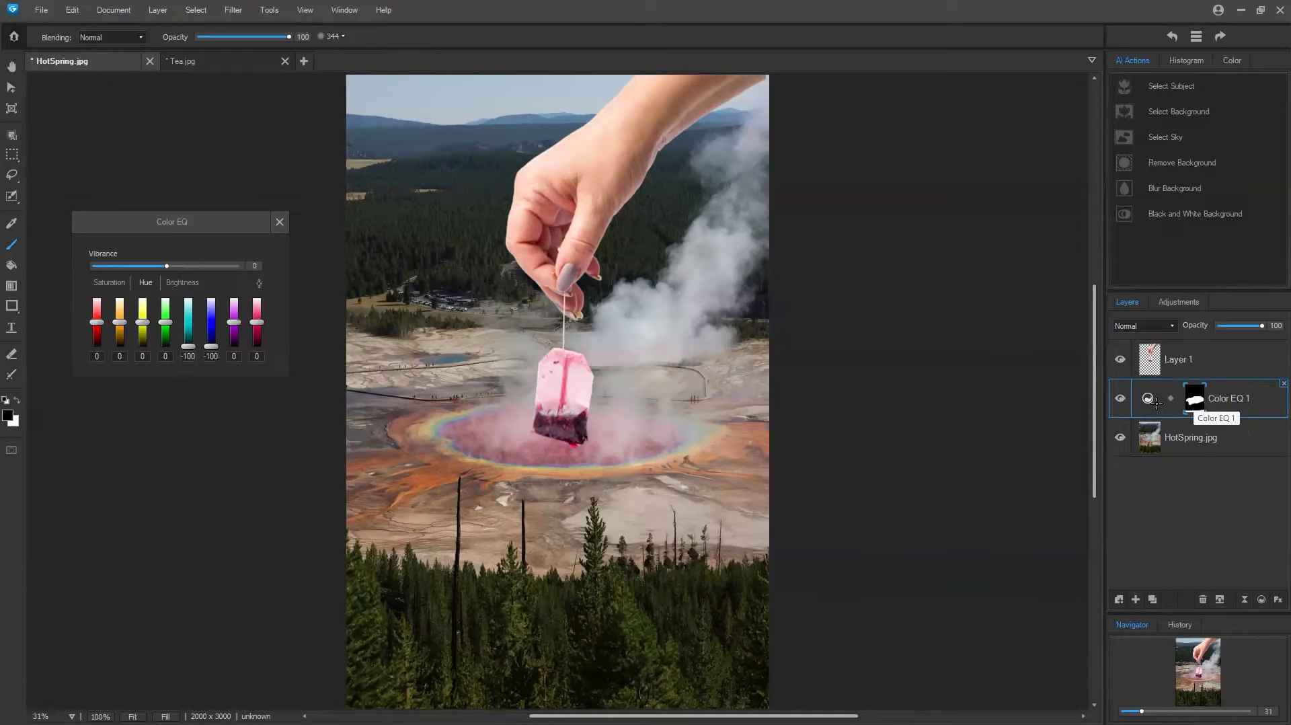
scroll(1062, 339, "down", 3)
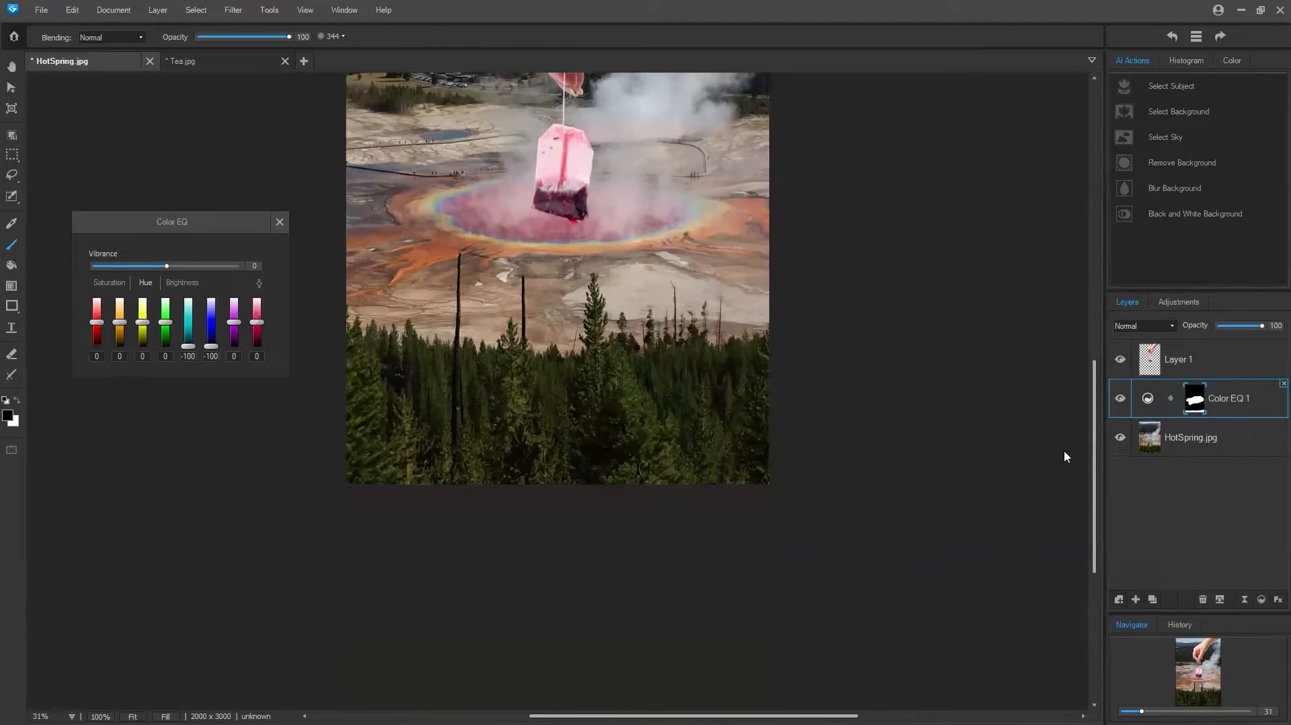
scroll(1063, 450, "up", 3)
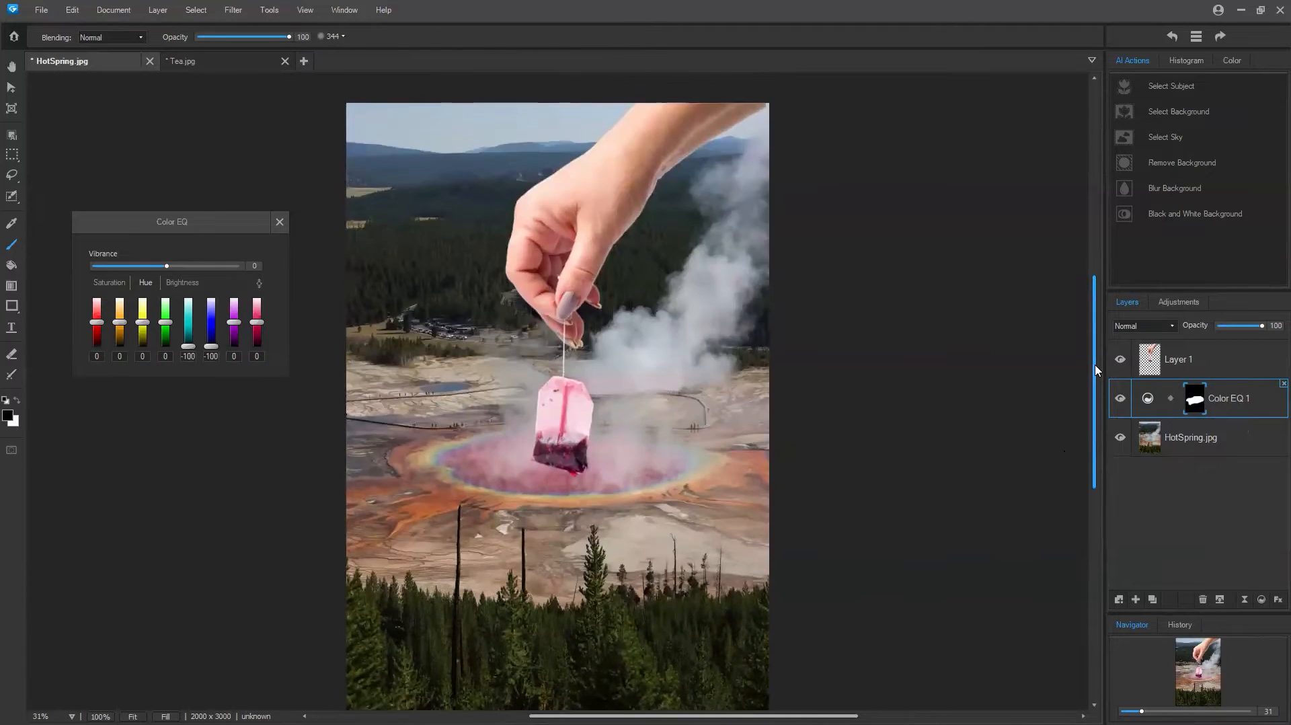
Toggle Color EQ 1's visibility to compare the pool with and without the masked hue change
left_click(1120, 398)
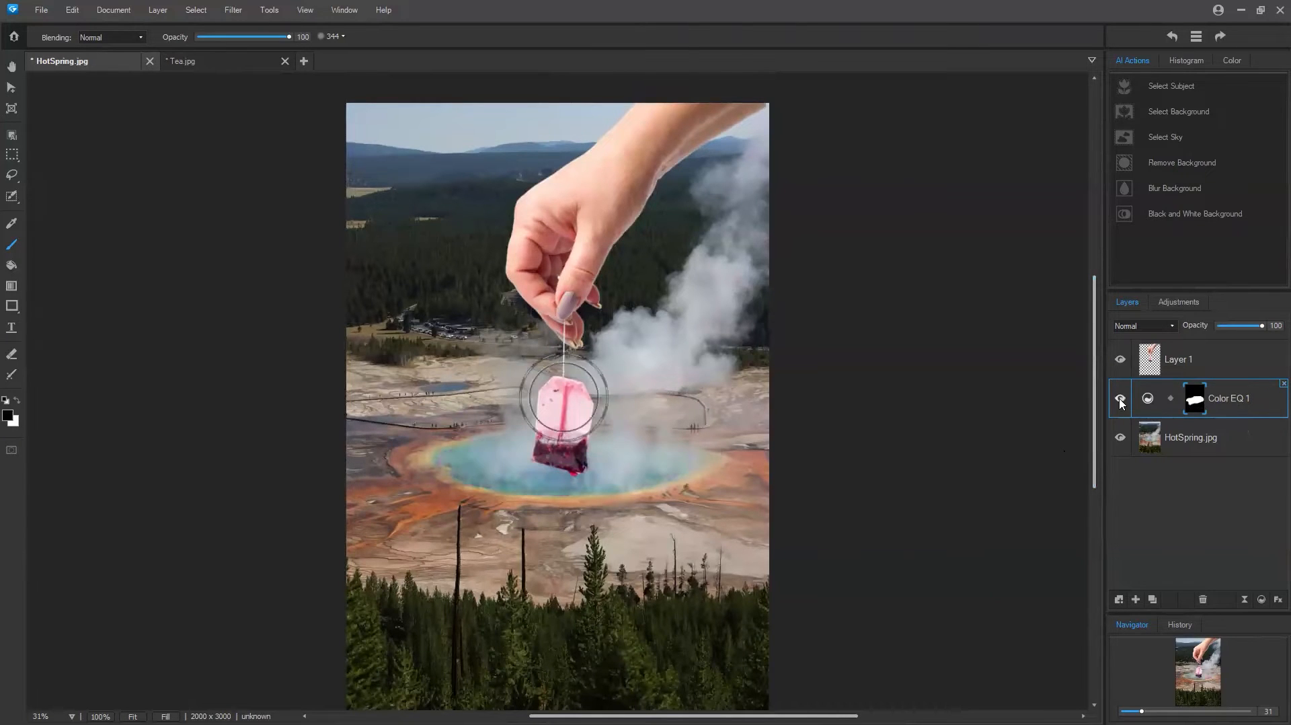
left_click(1120, 399)
left_click(1120, 398)
left_click(1120, 399)
left_click(1120, 399)
left_click(1120, 399)
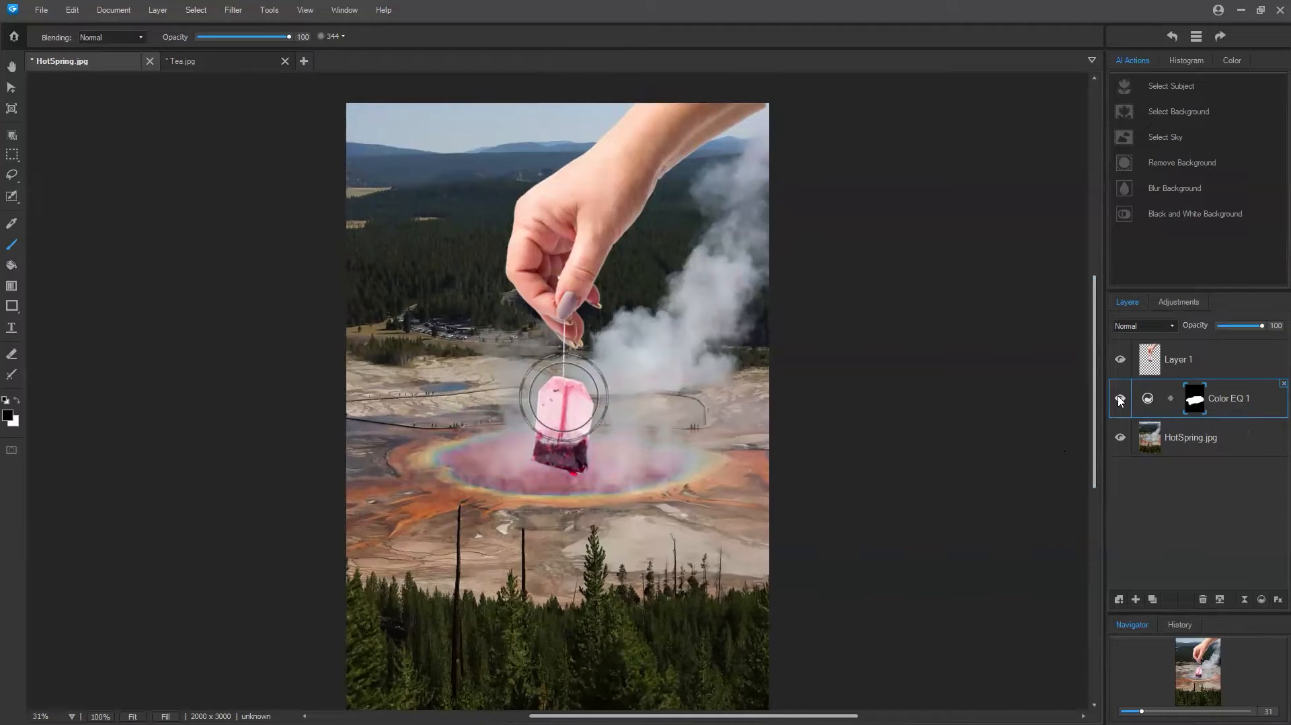
left_click(1120, 398)
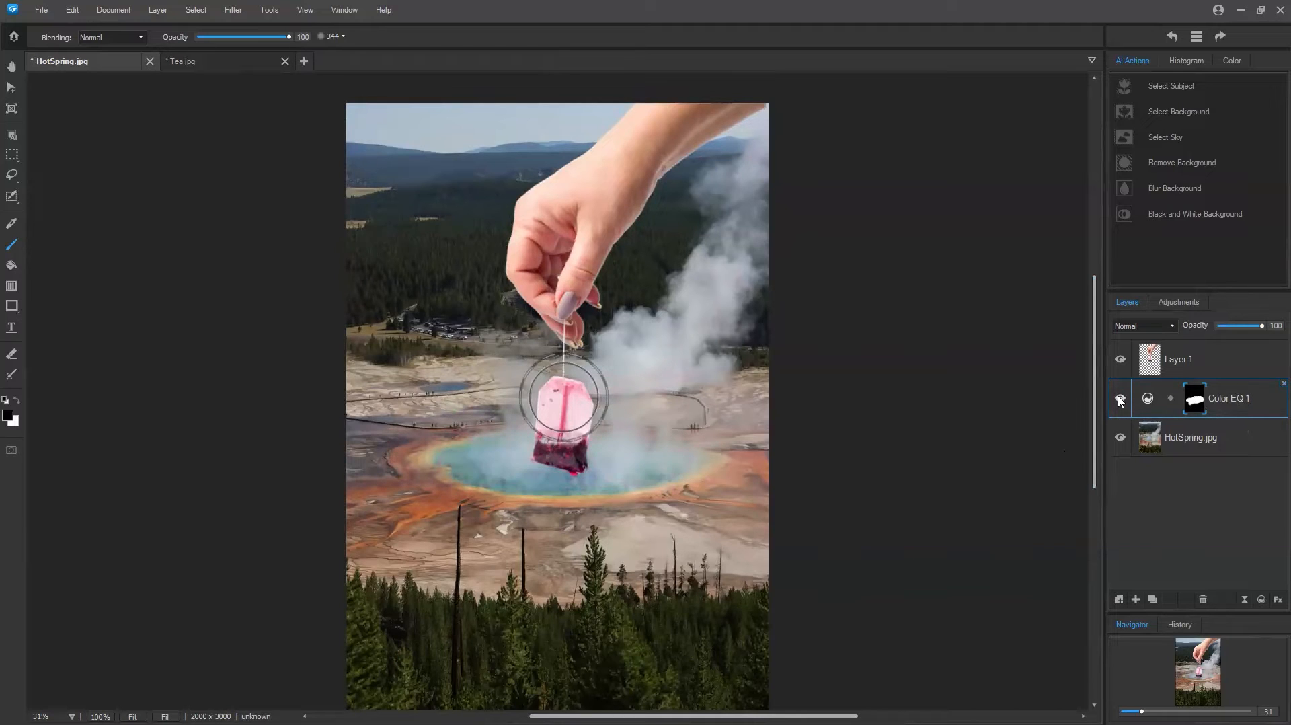
left_click(1120, 399)
left_click(1120, 399)
left_click(1120, 399)
Add a layer mask to Layer 1 and paint a black band across the hand to hide that part
scroll(1096, 400, "down", 1)
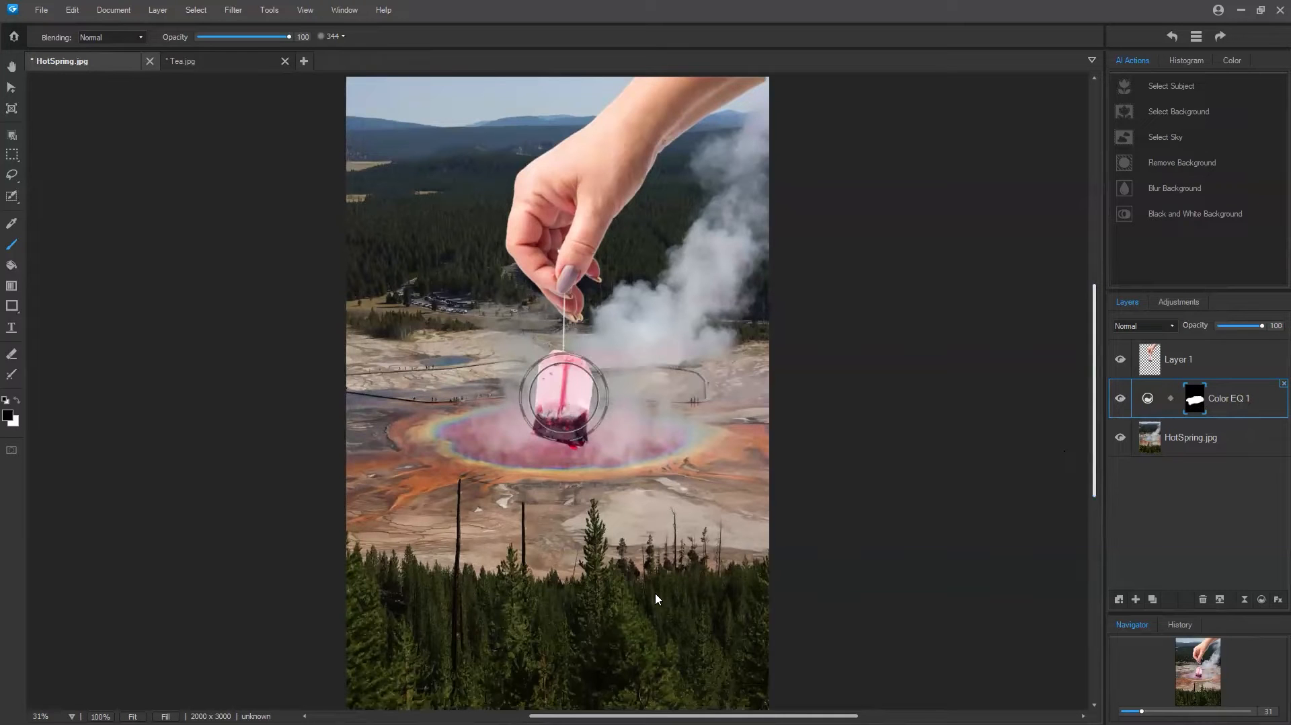
left_click(1154, 365)
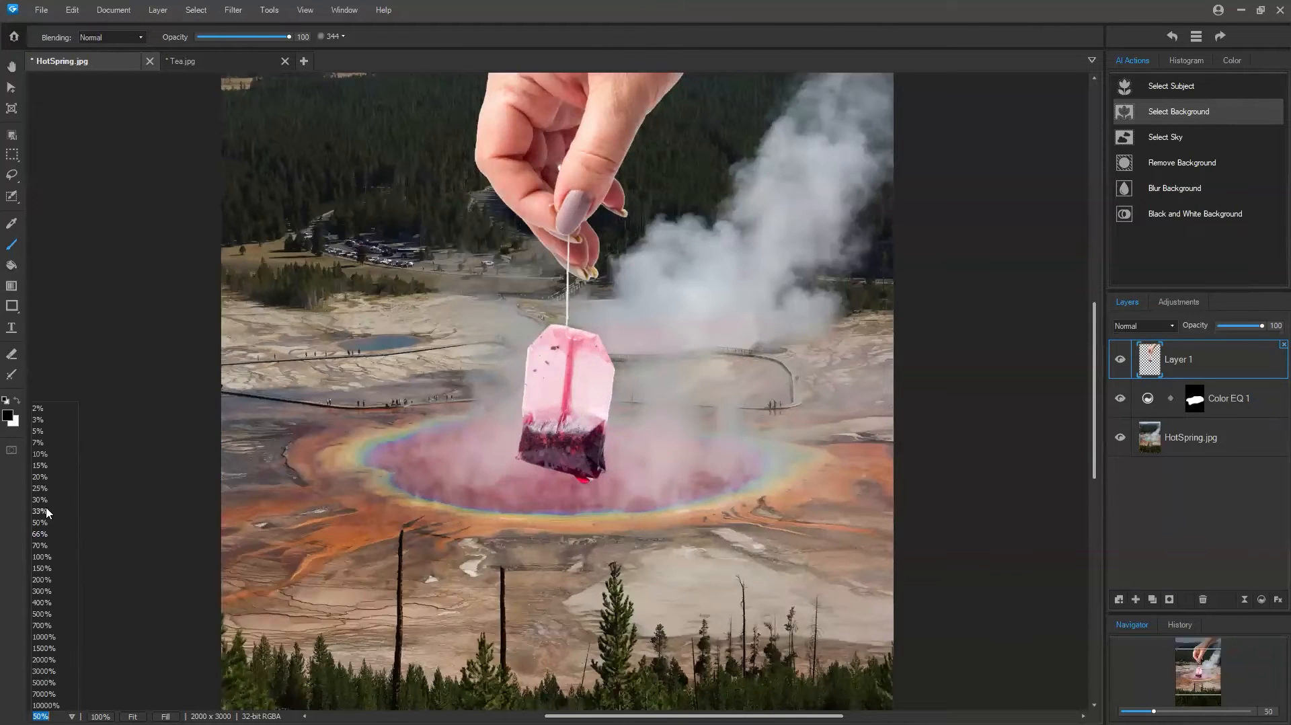
left_click(48, 510)
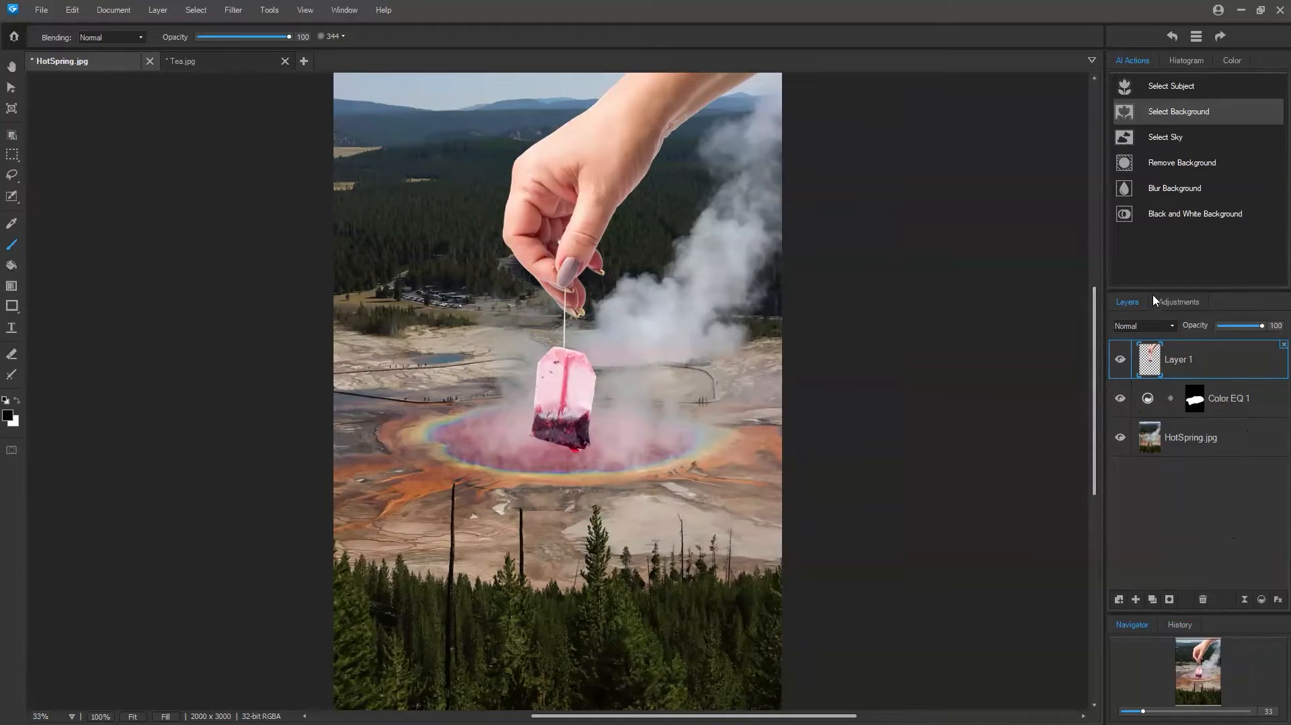
left_click(1169, 600)
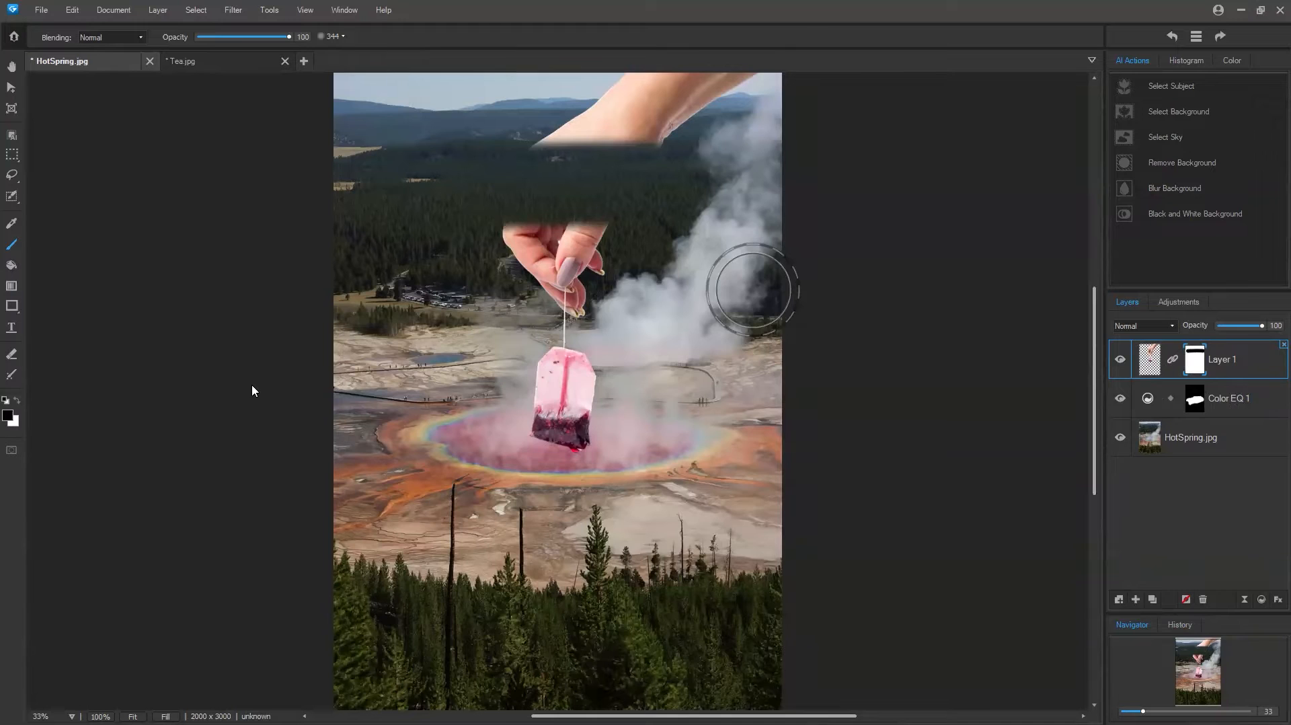
Paint the hidden band of the hand back in with white on Layer 1's mask, and set the foreground color back to black
left_click(548, 413)
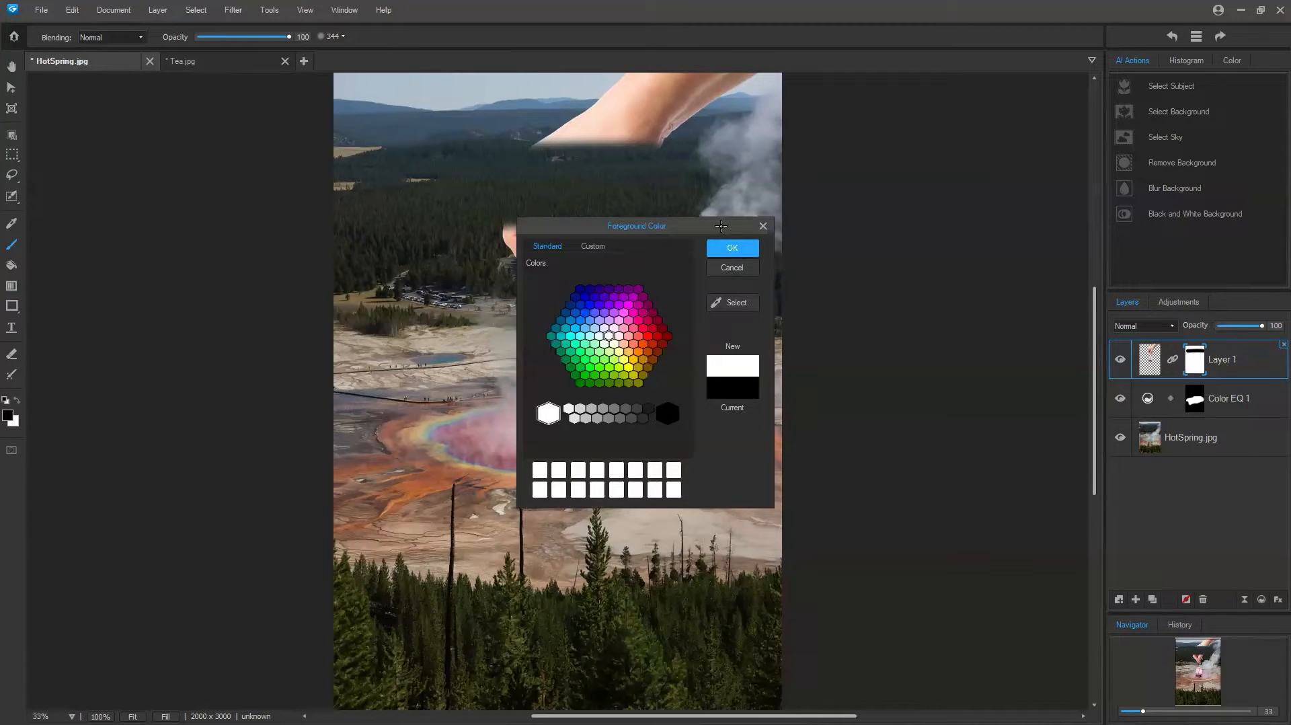
key("Return")
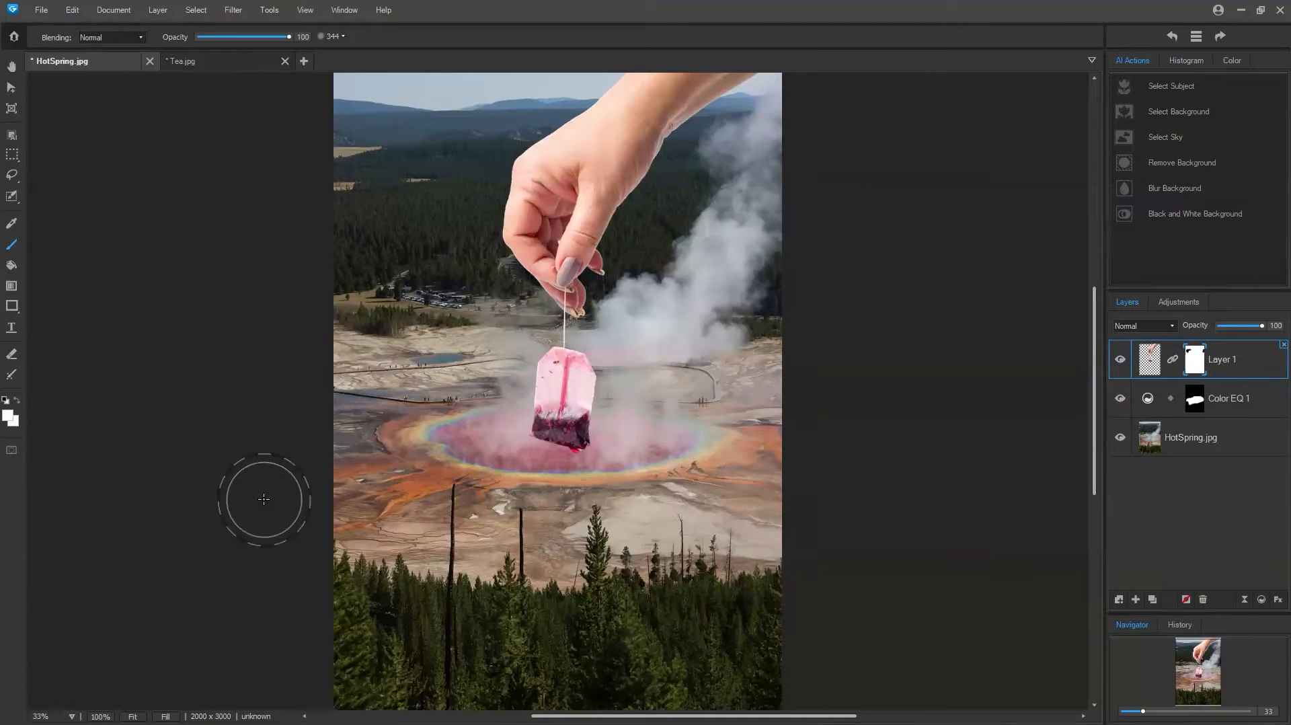
left_click(11, 416)
left_click(667, 413)
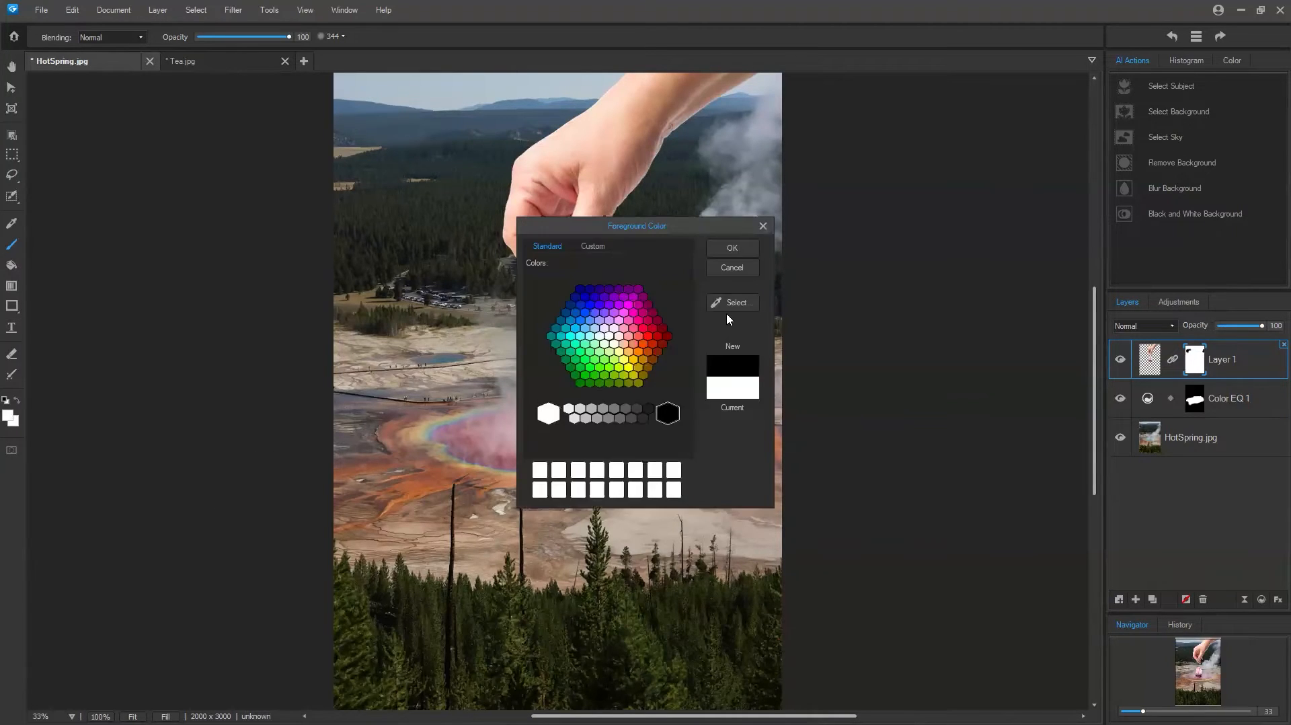
left_click(739, 249)
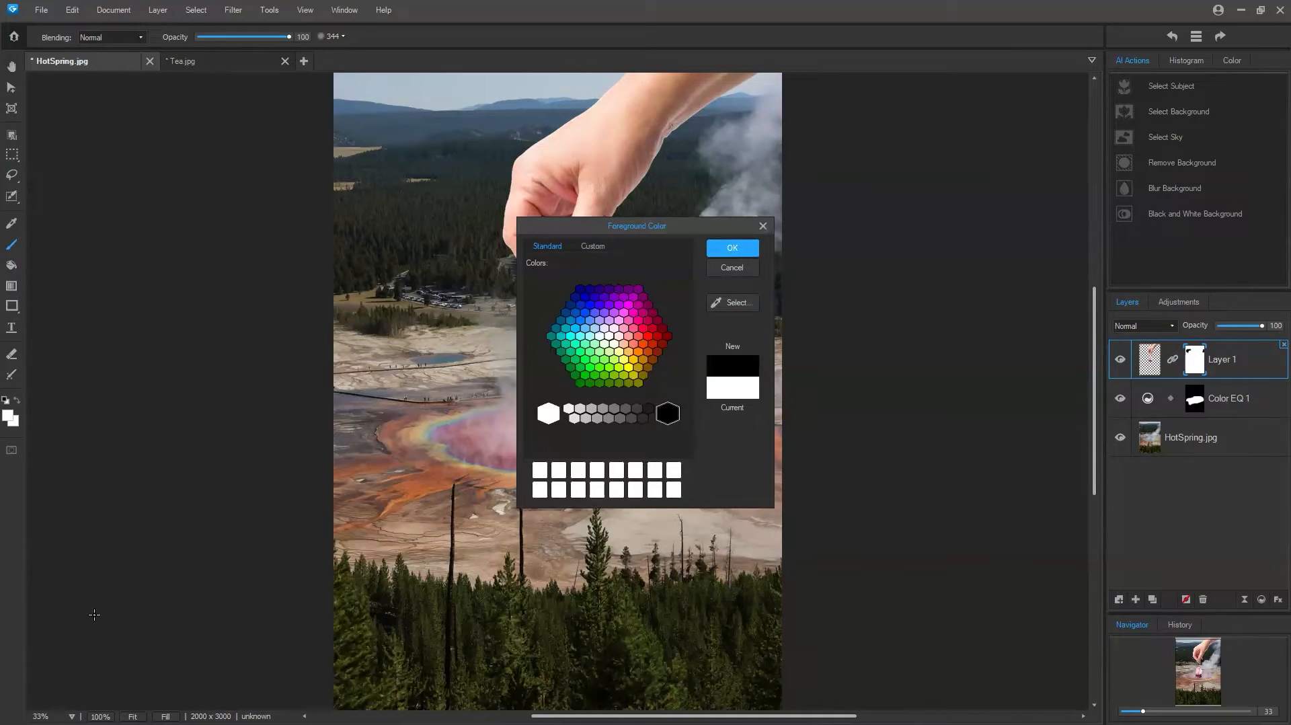
Paint the lower part of the tea bag black on Layer 1's mask with a feathered size 176 brush to blend it into the pool
left_click(72, 716)
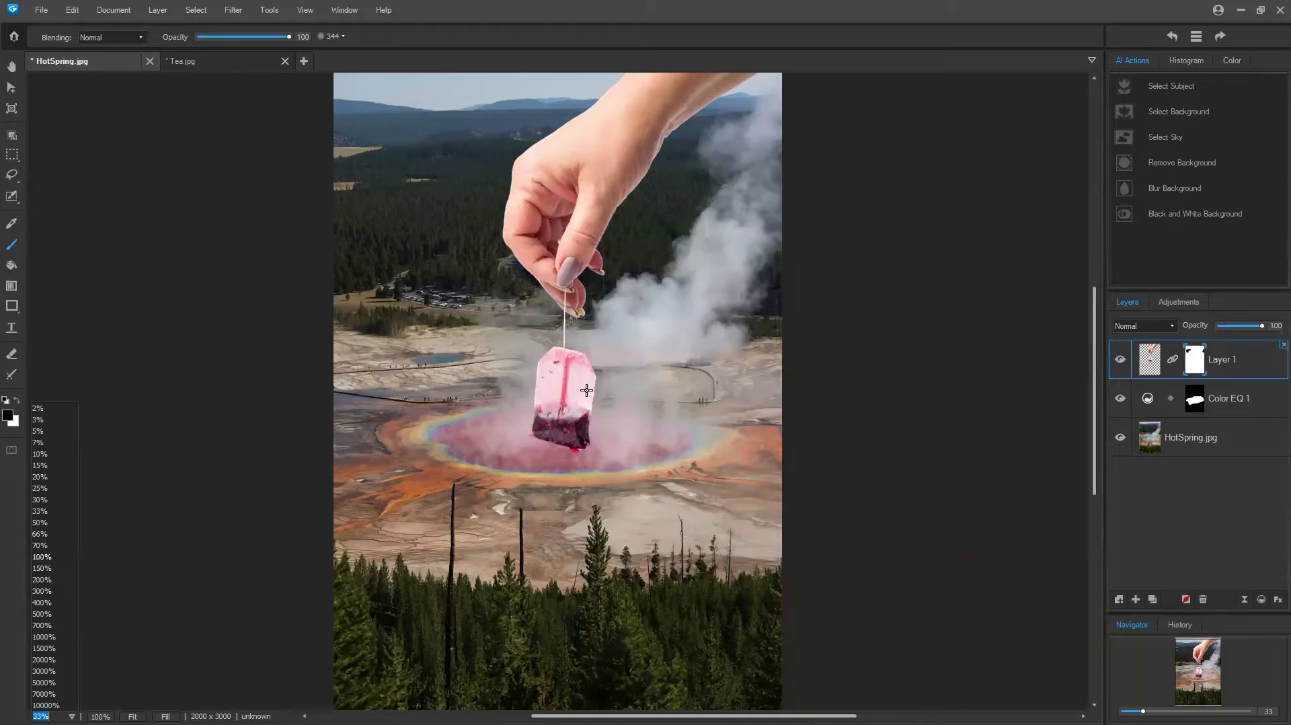
key("space")
left_click_drag(339, 354, 320, 184)
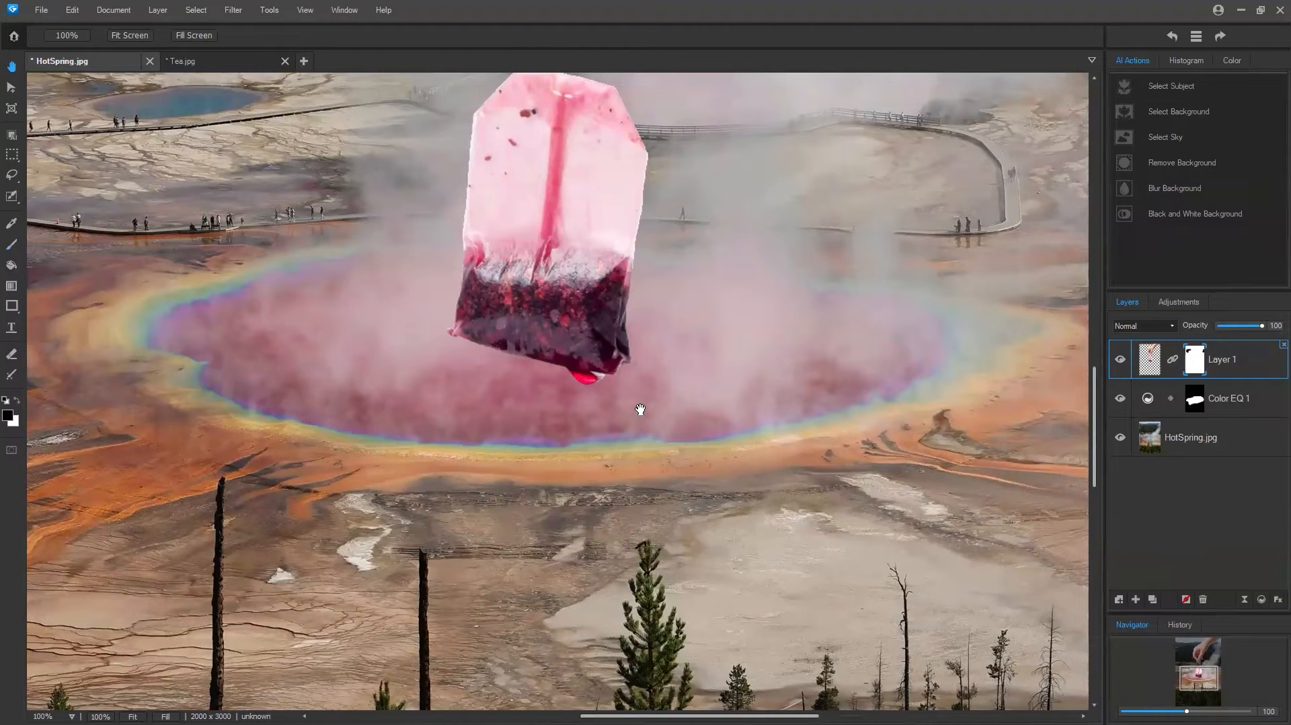
left_click(72, 717)
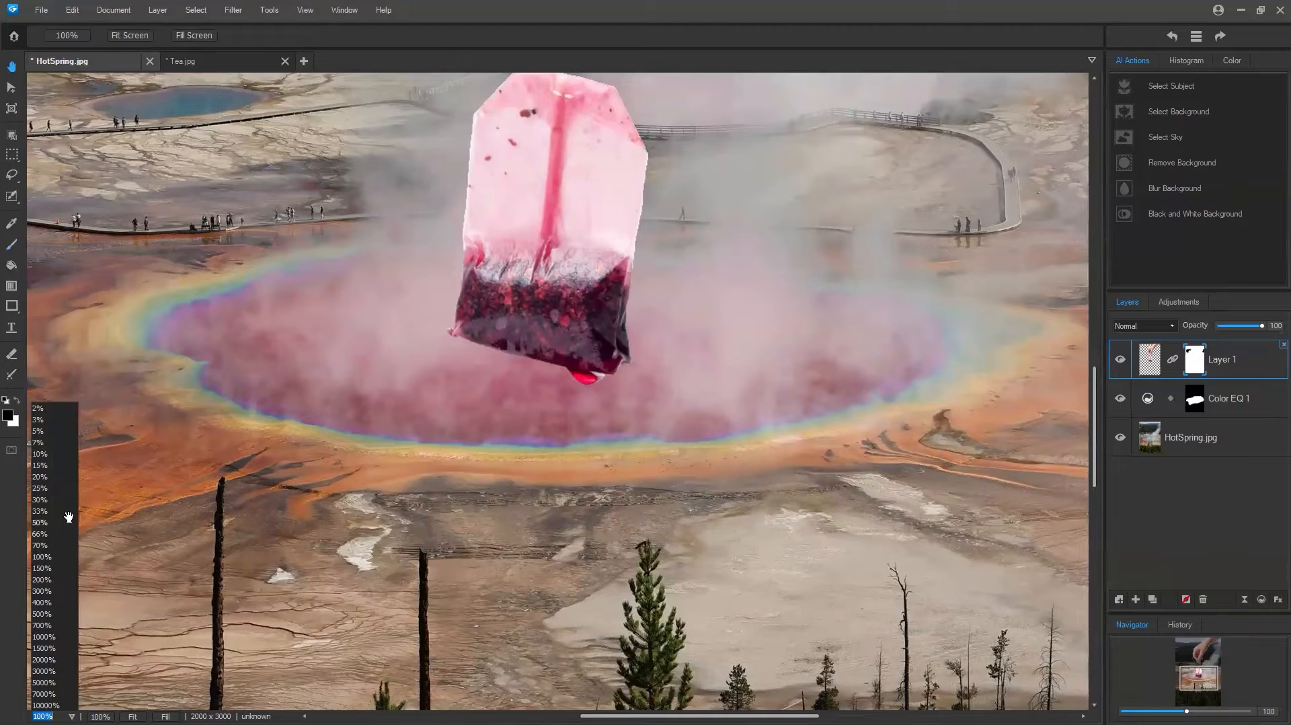
left_click(69, 521)
left_click_drag(475, 306, 436, 330)
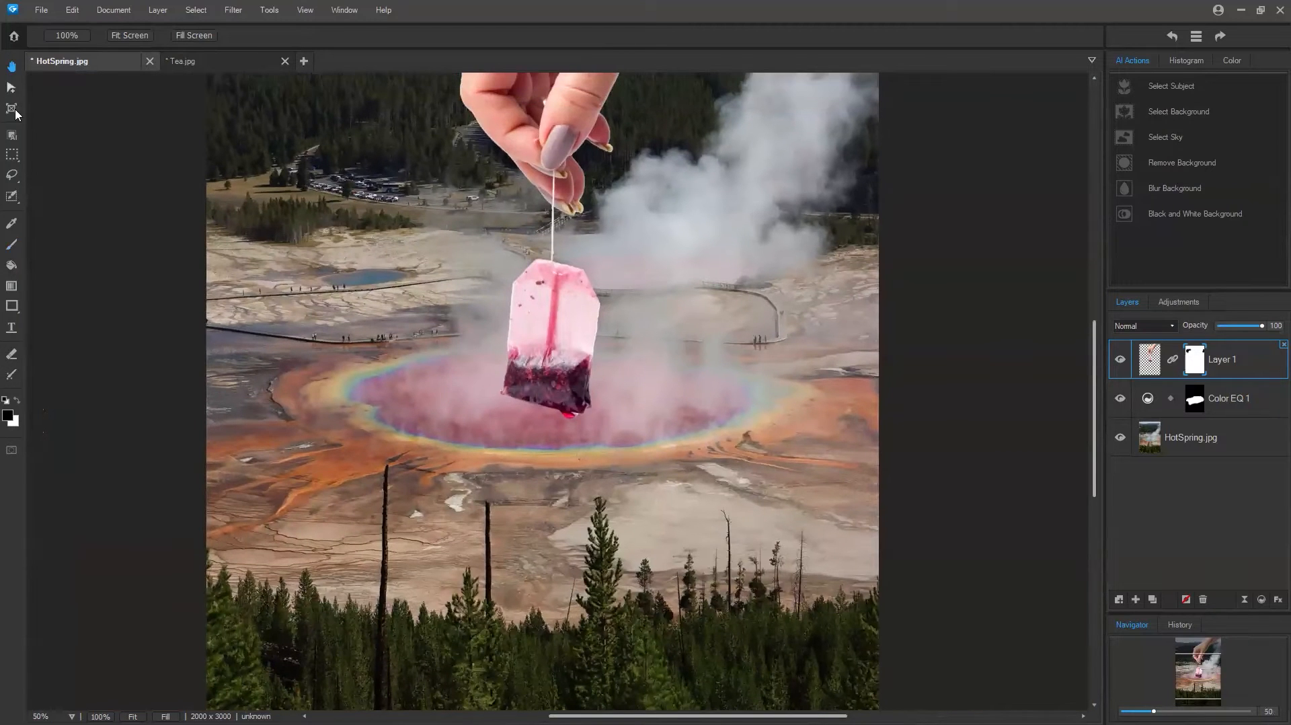
left_click(11, 246)
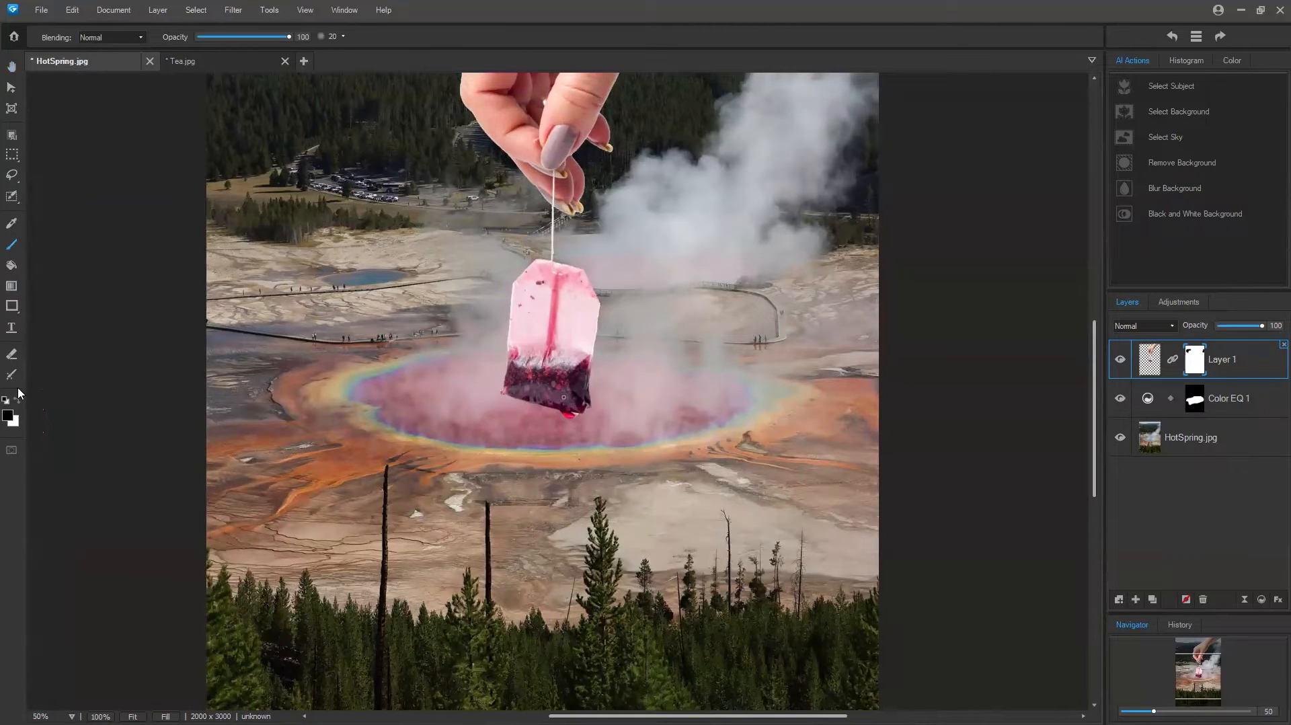
left_click(343, 37)
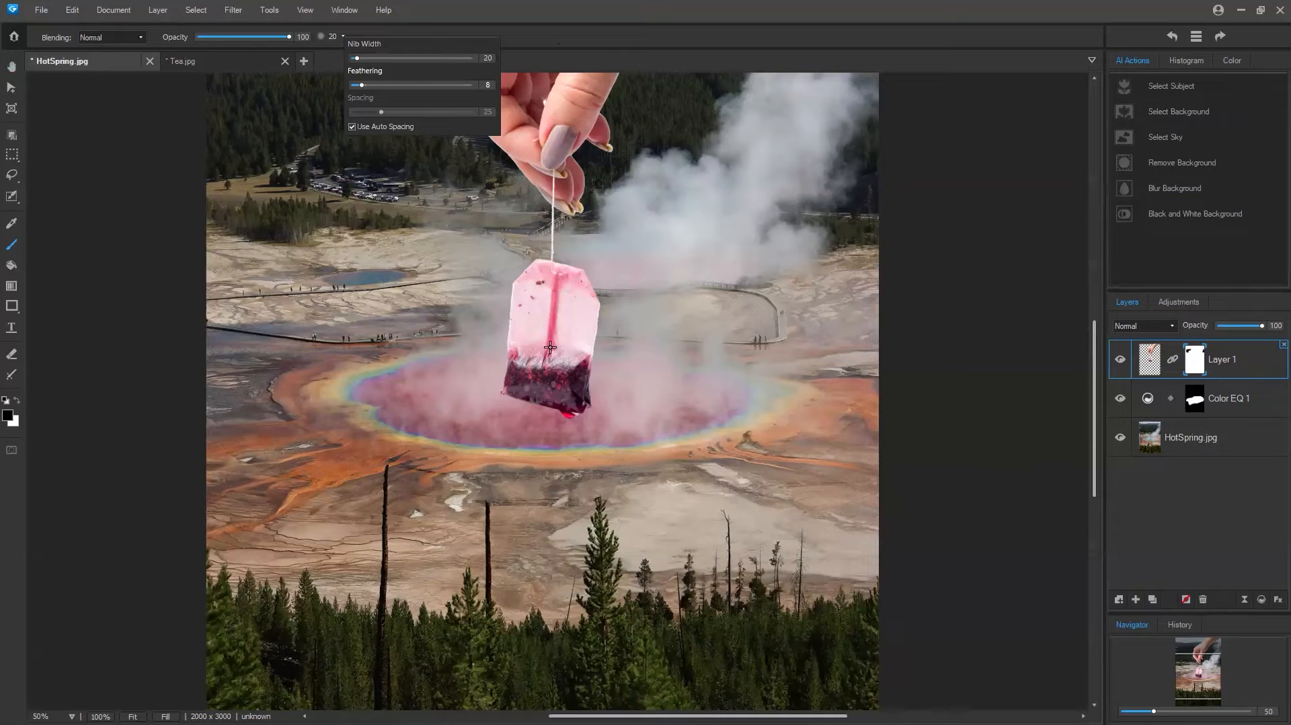
scroll(554, 345, "up", 10)
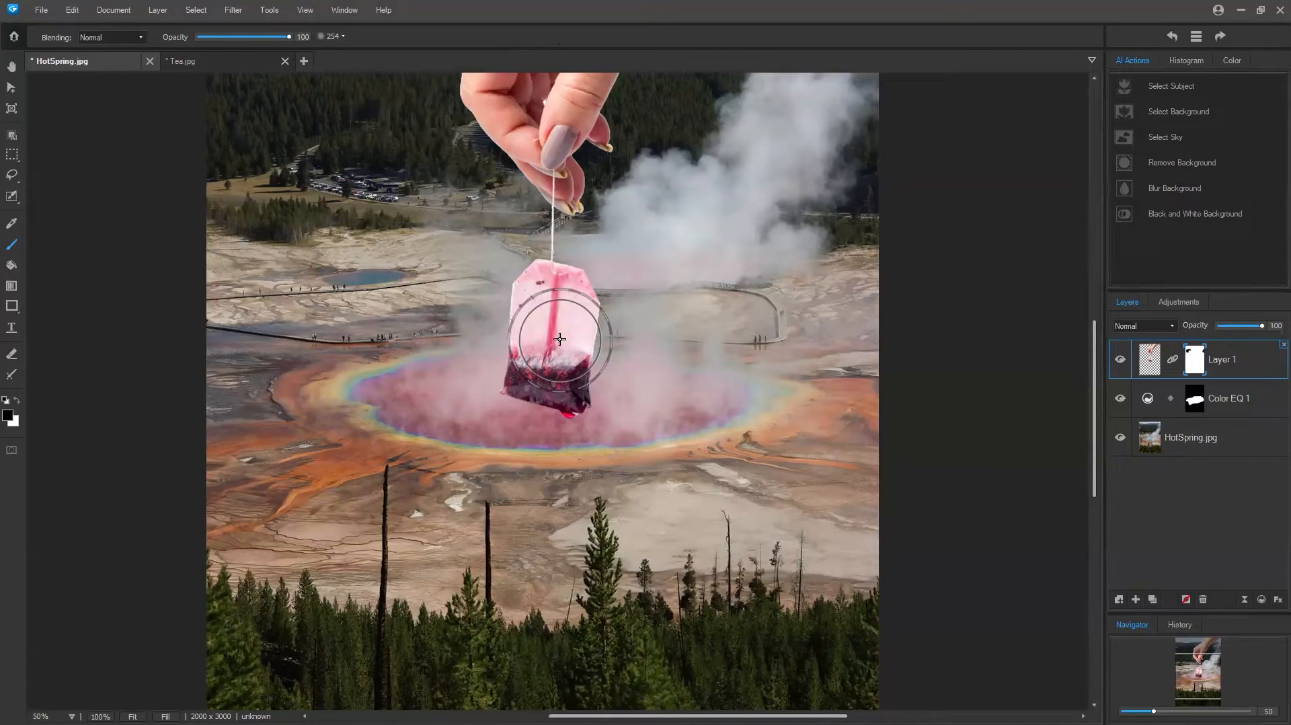
left_click(343, 37)
left_click(390, 83)
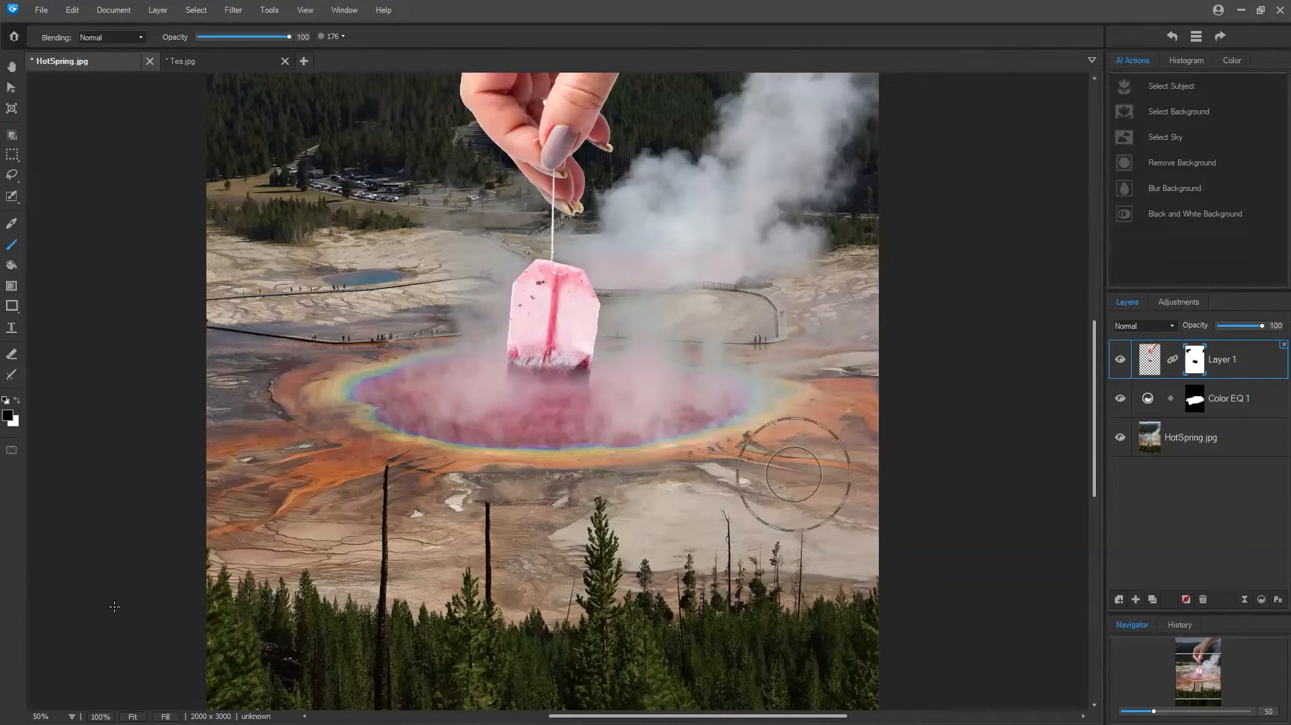
left_click(72, 716)
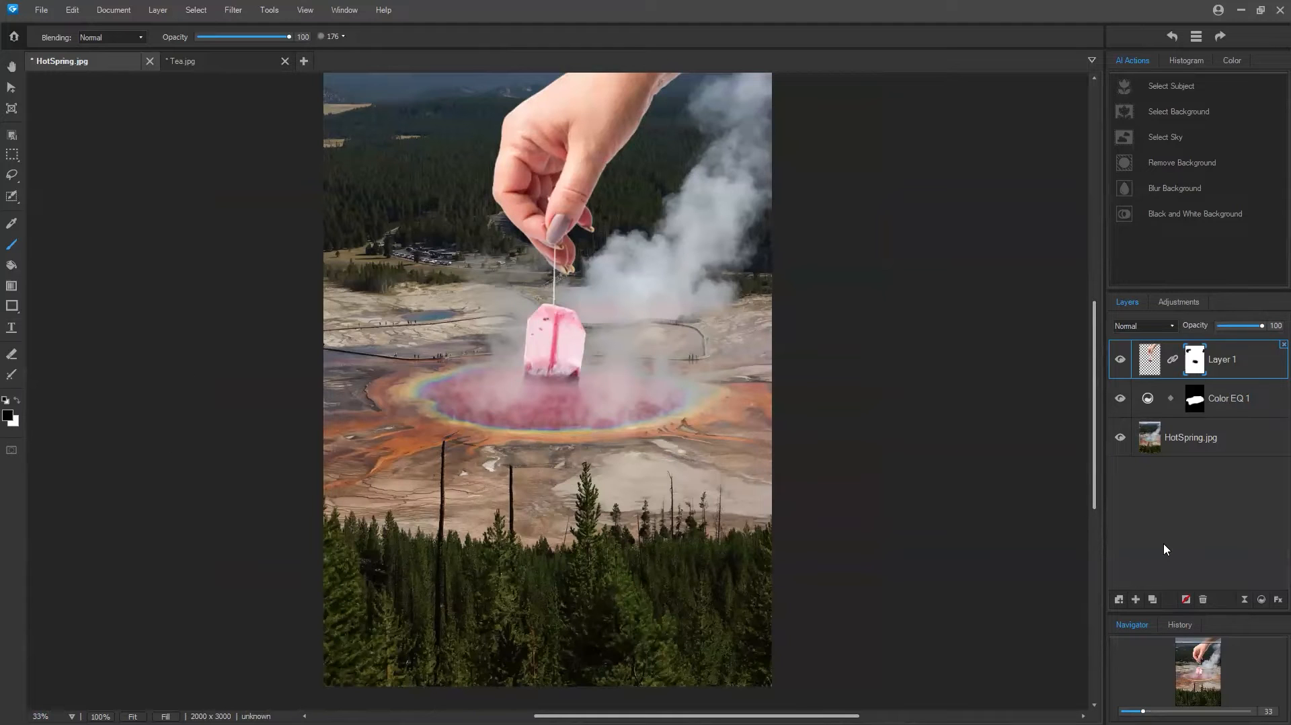
Add a Color LUTs adjustment layer above Layer 1 and move its dialog clear of the photo
left_click(1180, 304)
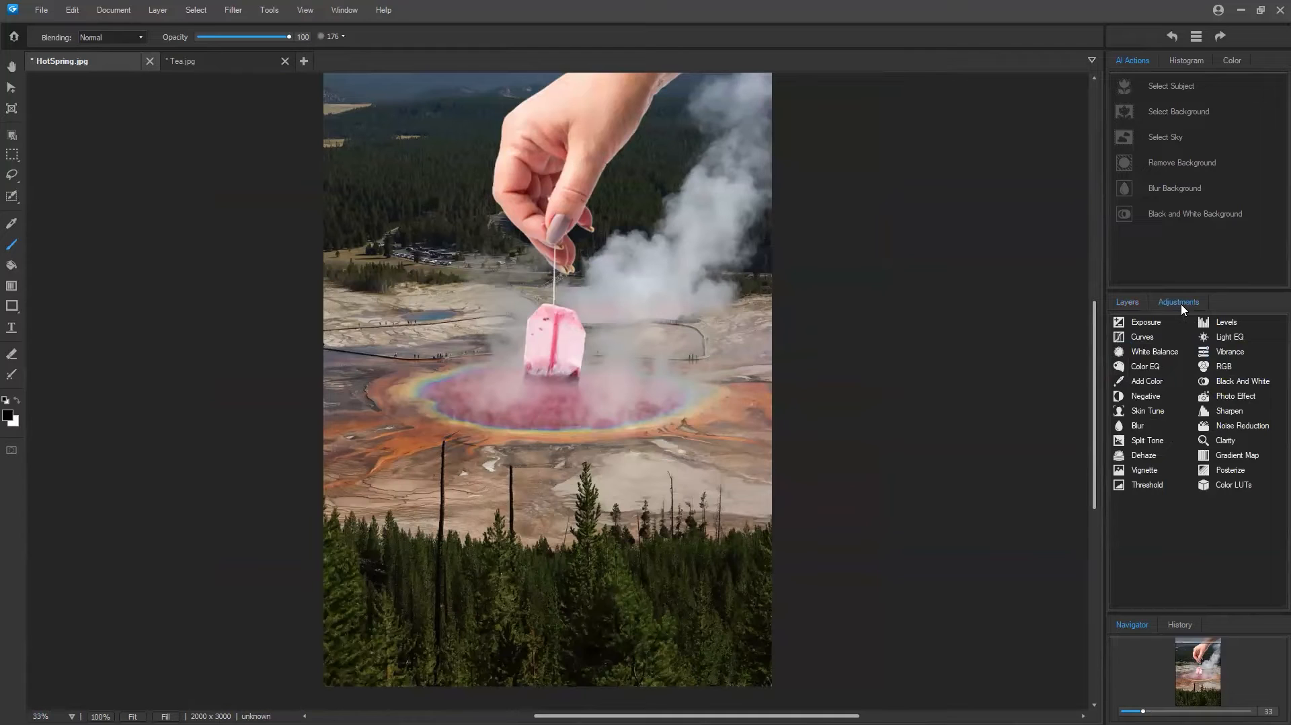
left_click(1127, 302)
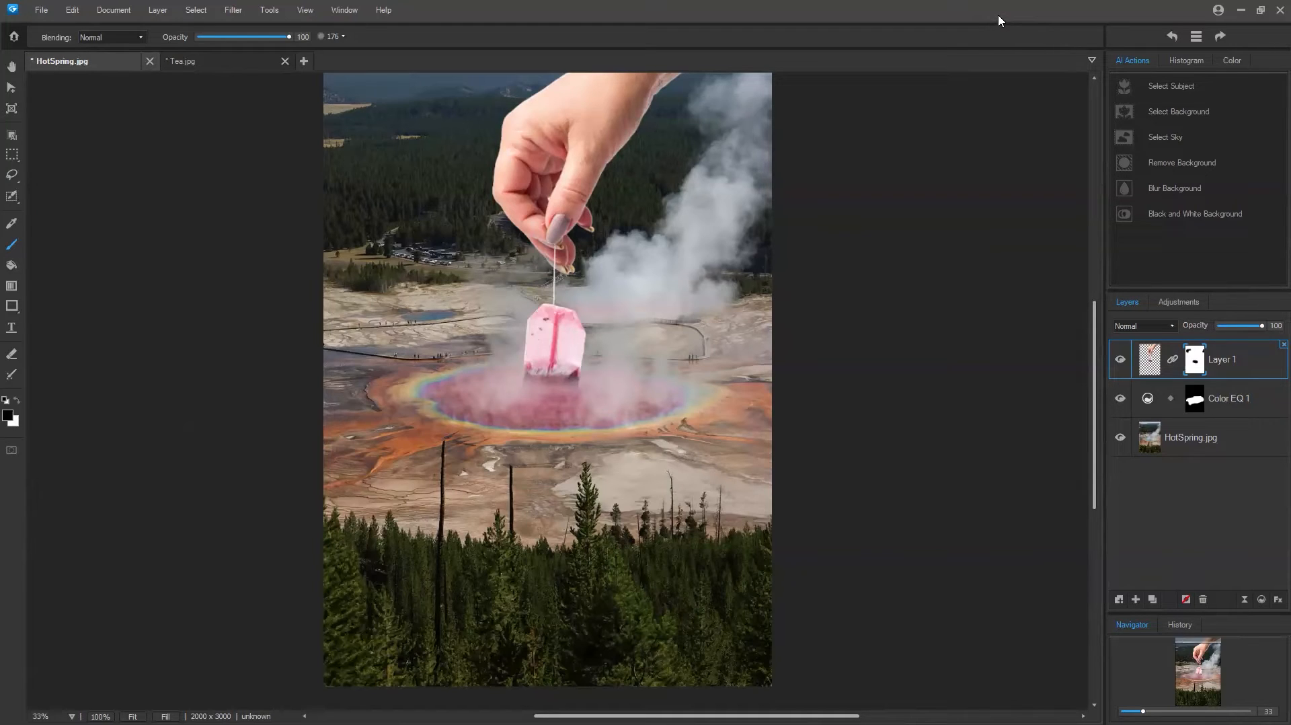
left_click(1180, 302)
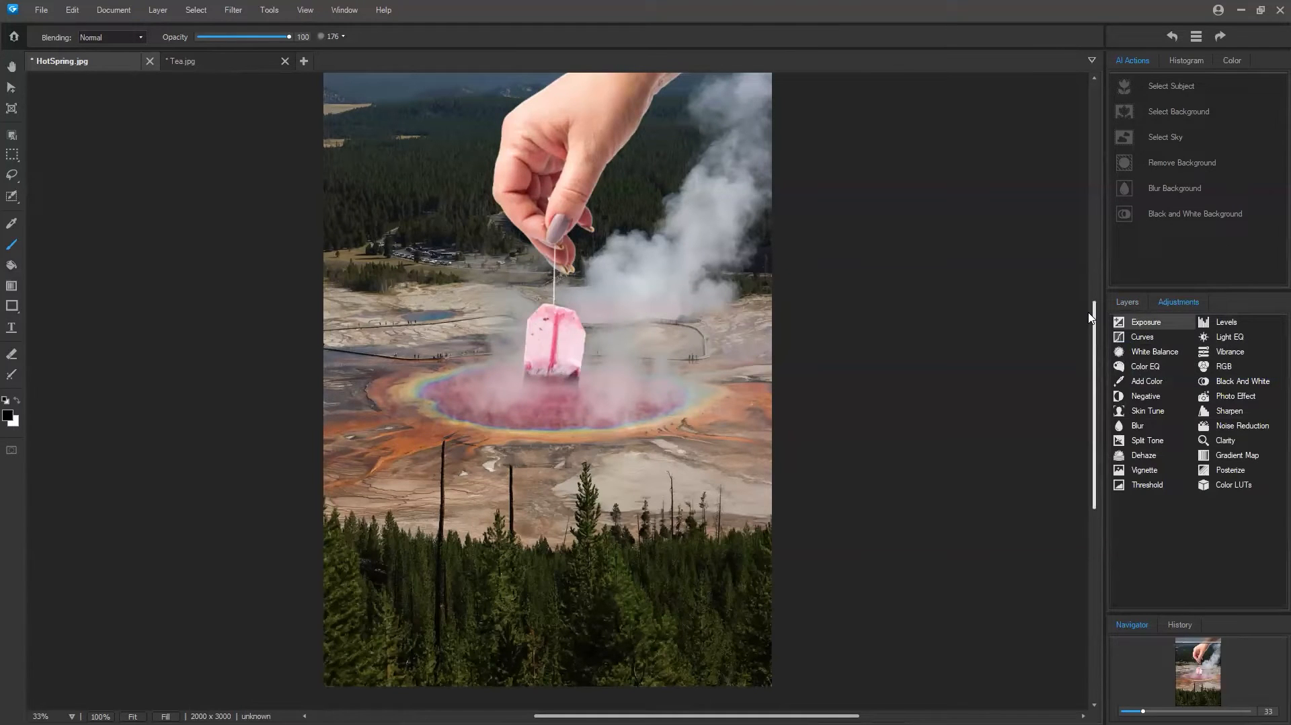
left_click(1229, 488)
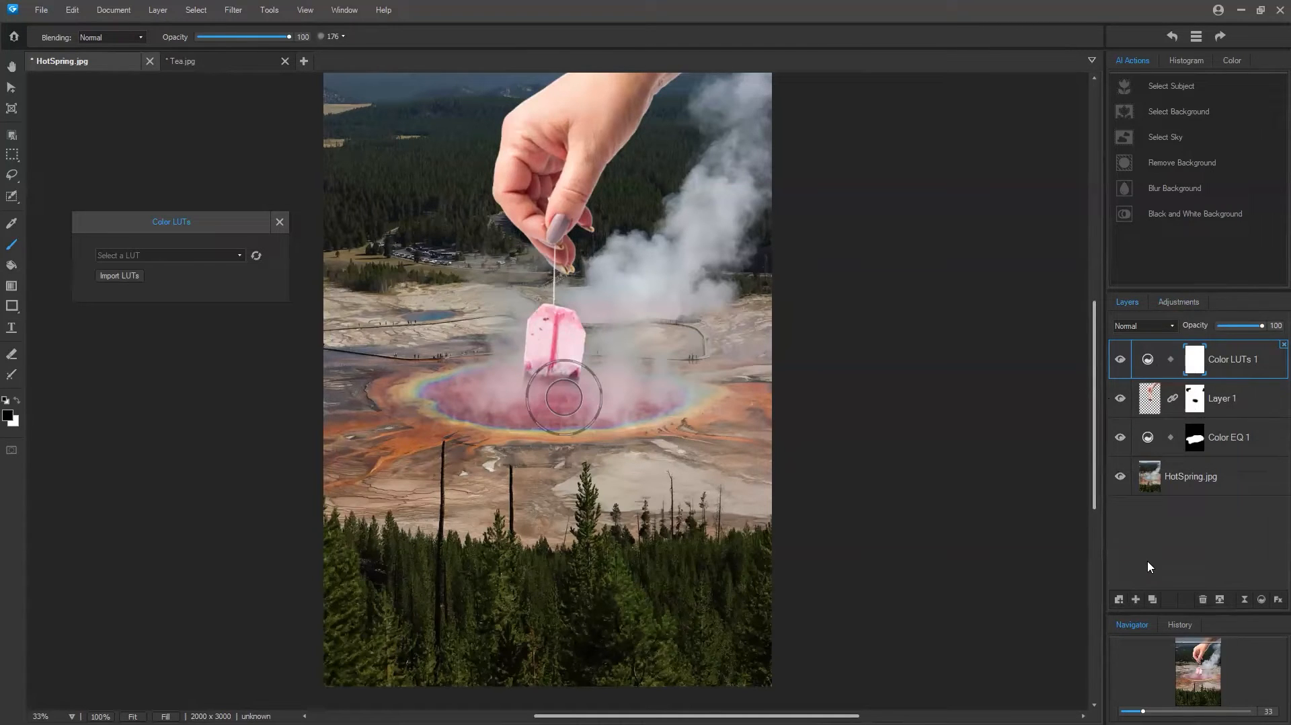
left_click(1171, 328)
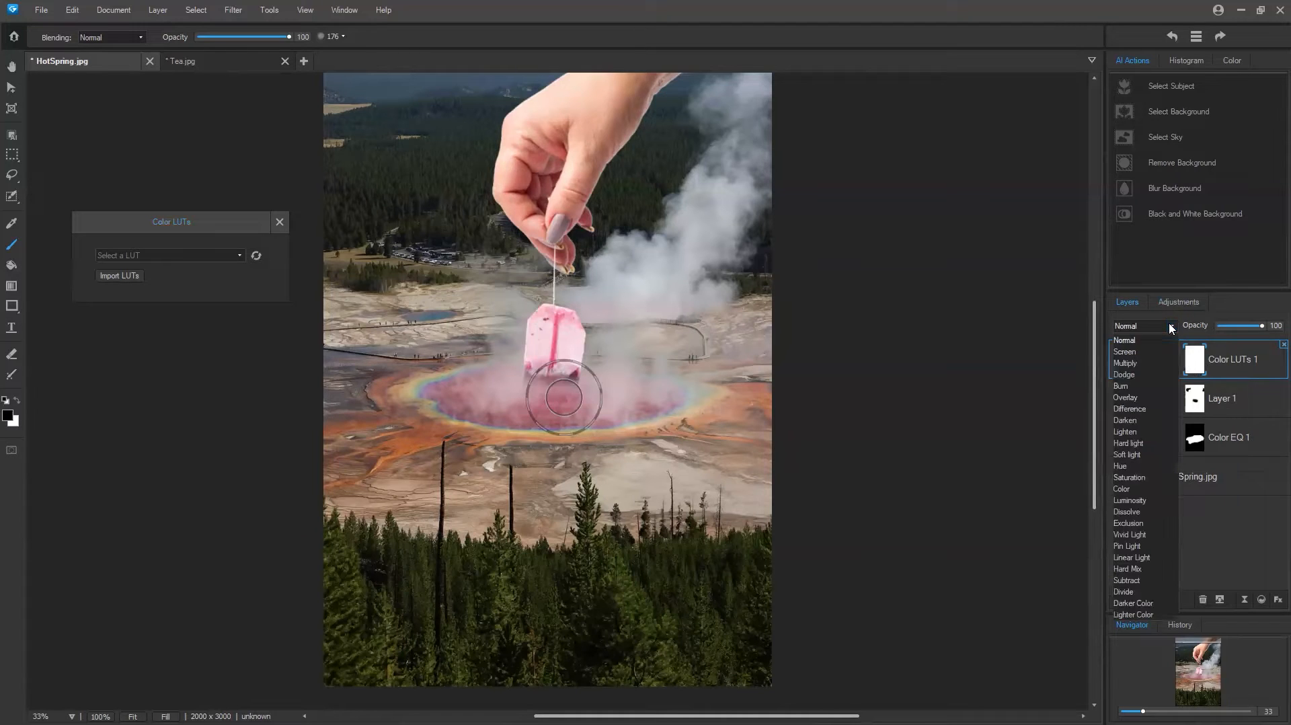
left_click(1234, 374)
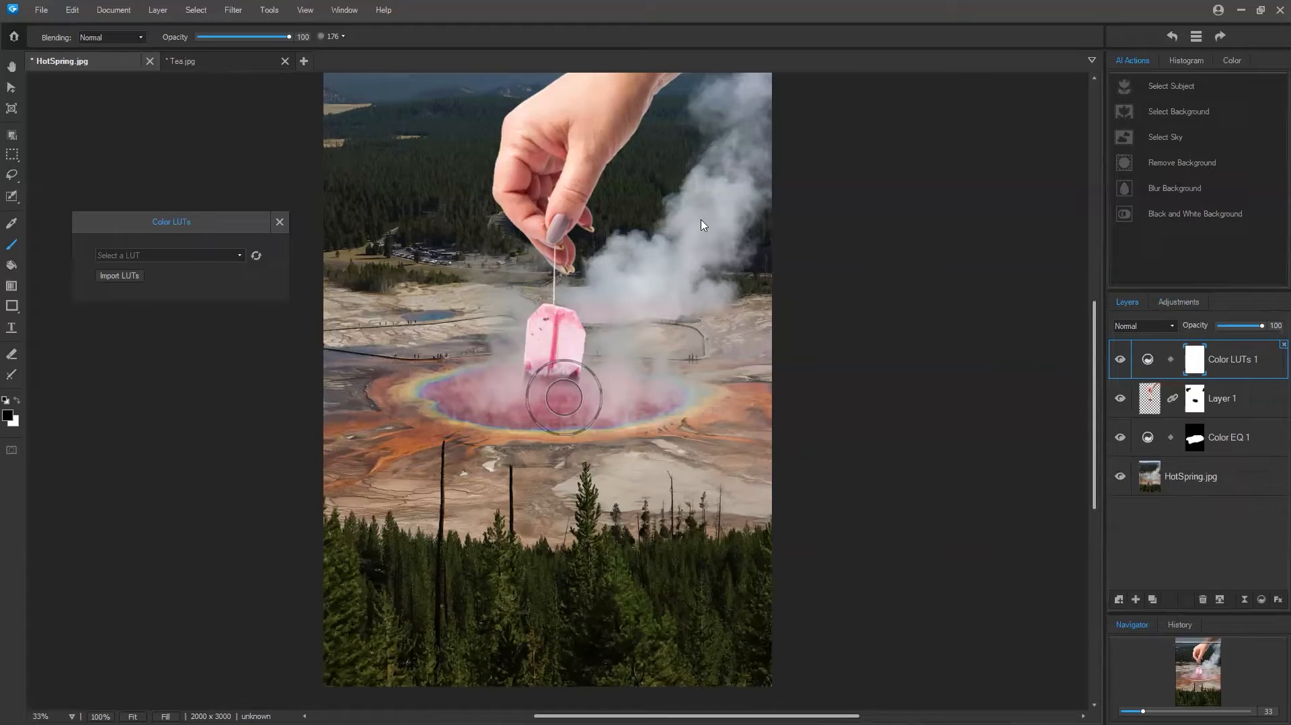
left_click_drag(206, 222, 944, 261)
Try the Beige, Dusk, Film, Herschel and Tinsel LUTs on the image to compare their color grading
left_click(978, 295)
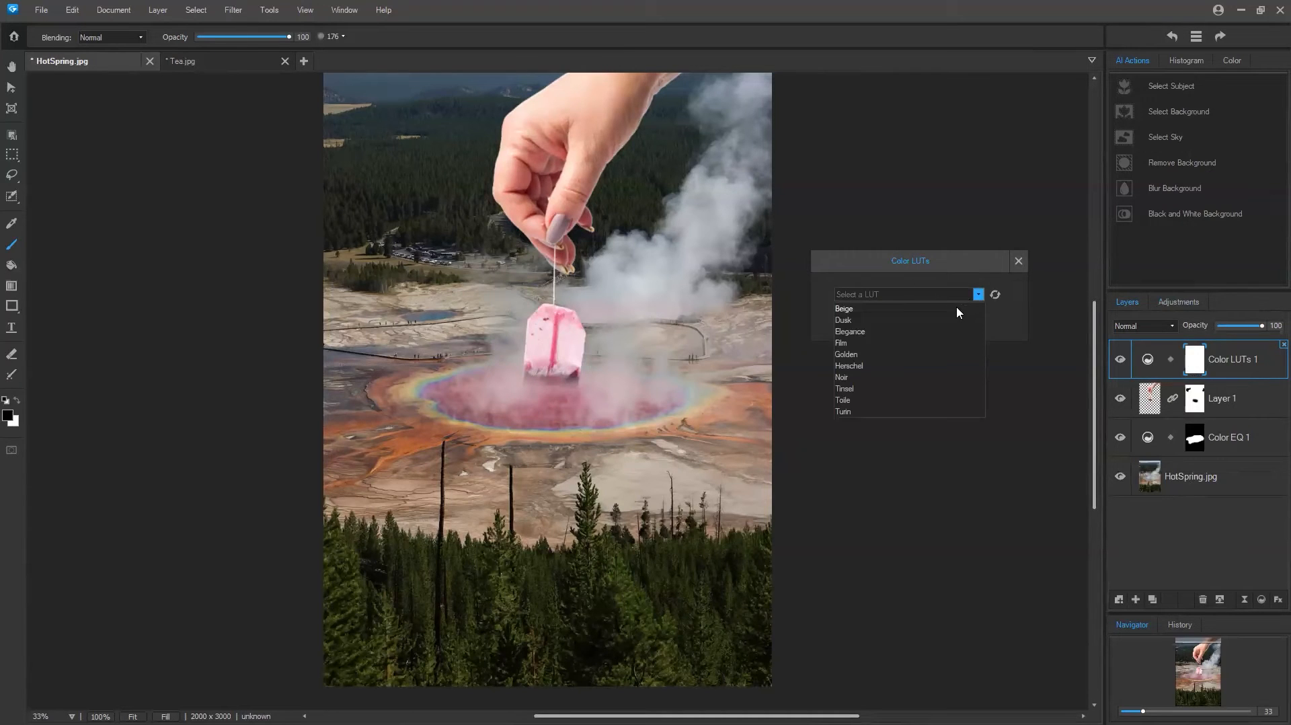
left_click(956, 307)
left_click(978, 295)
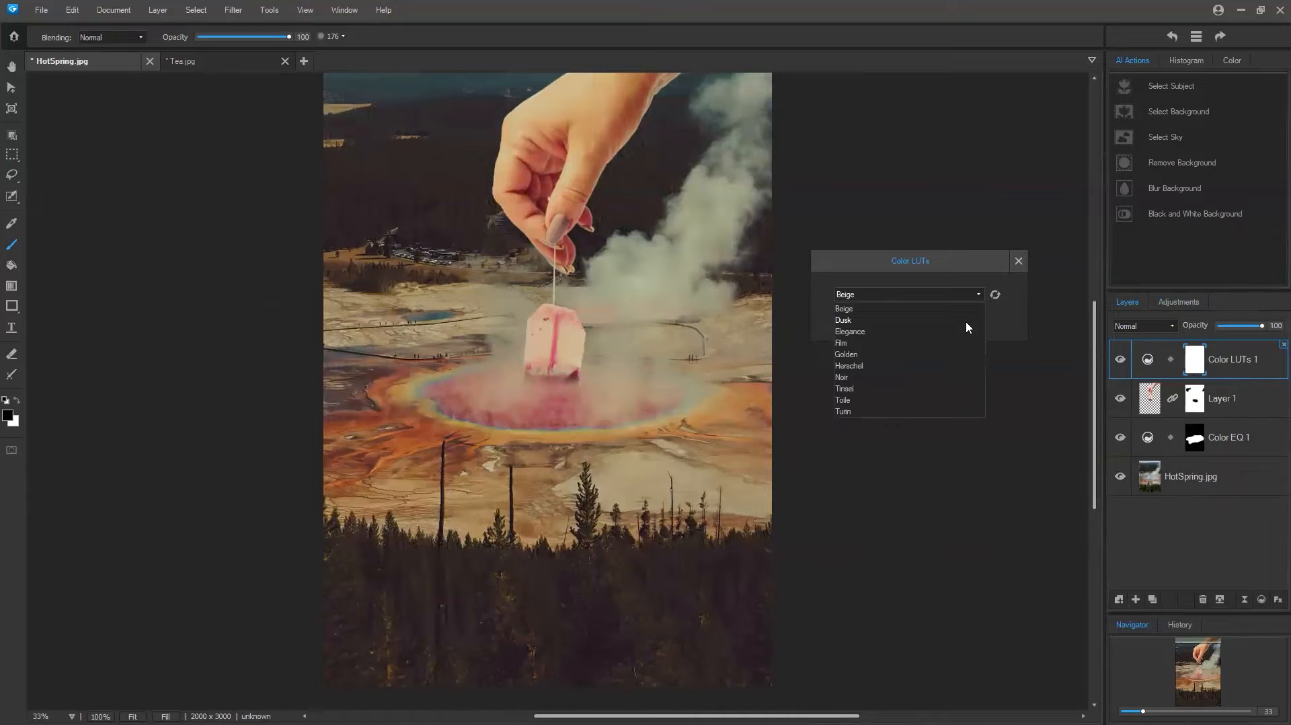
left_click(966, 320)
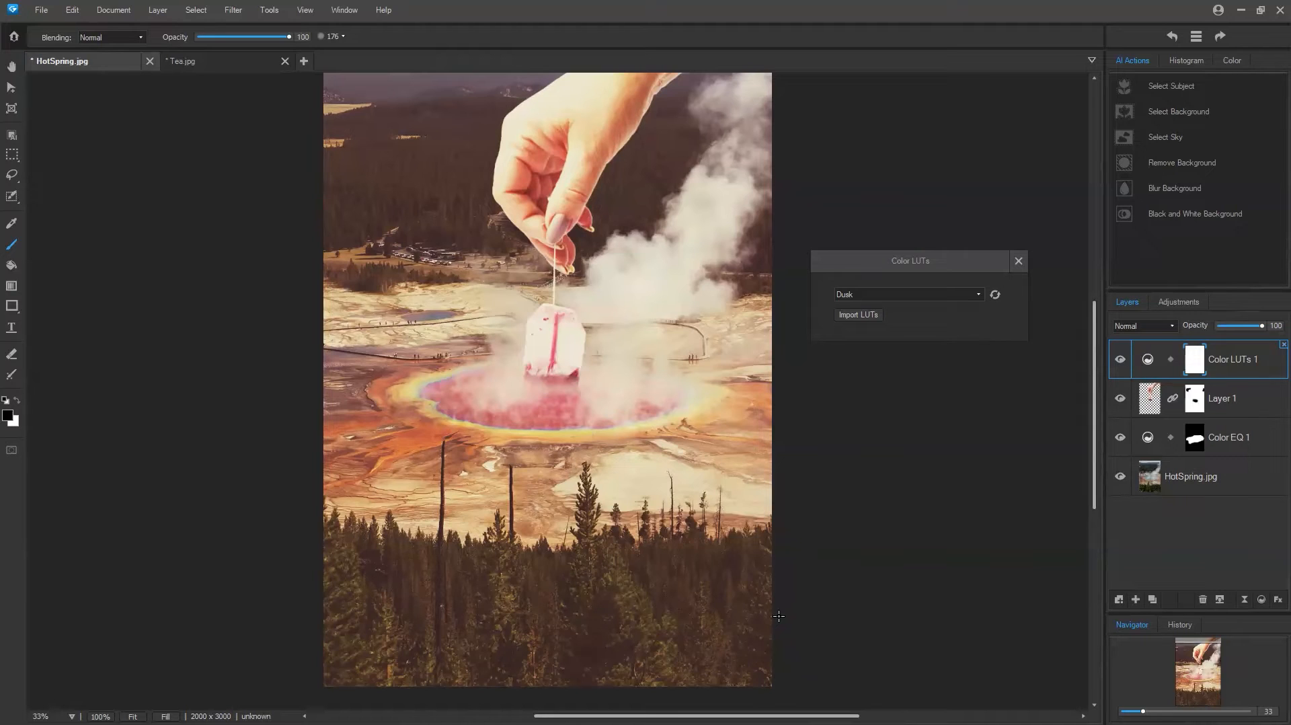
left_click(968, 295)
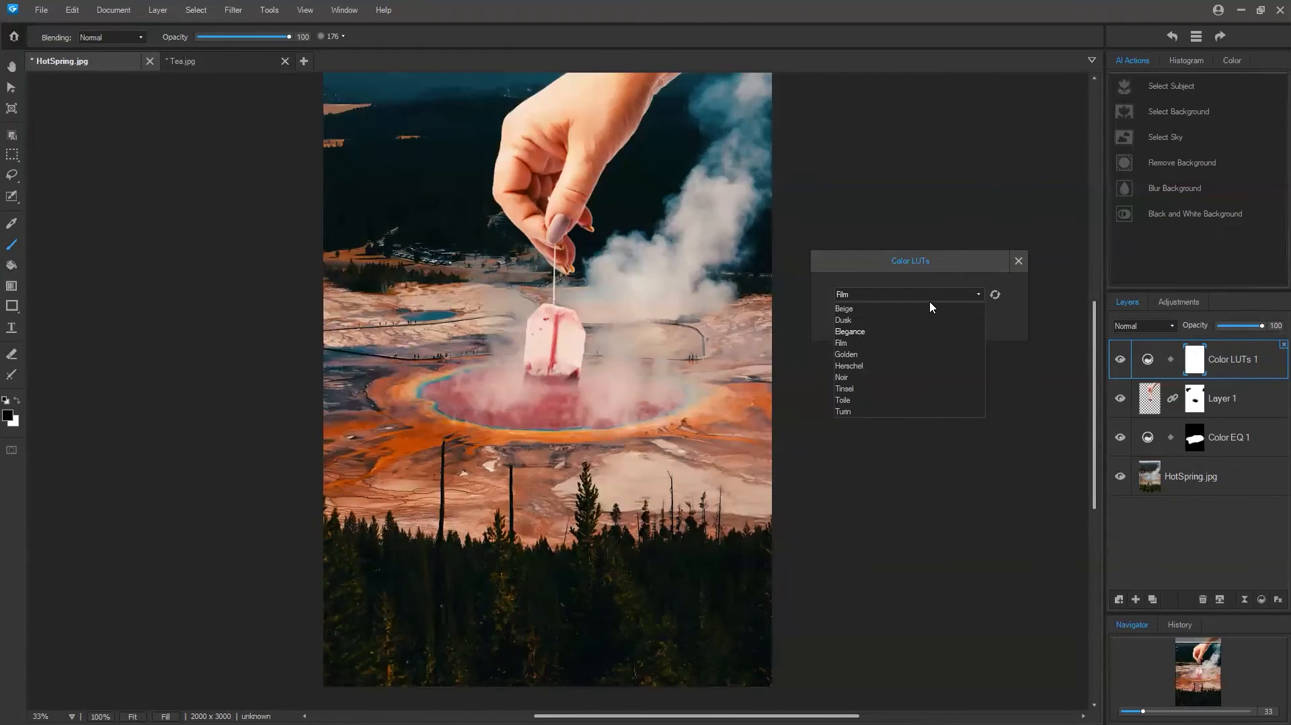
left_click(929, 300)
left_click(929, 298)
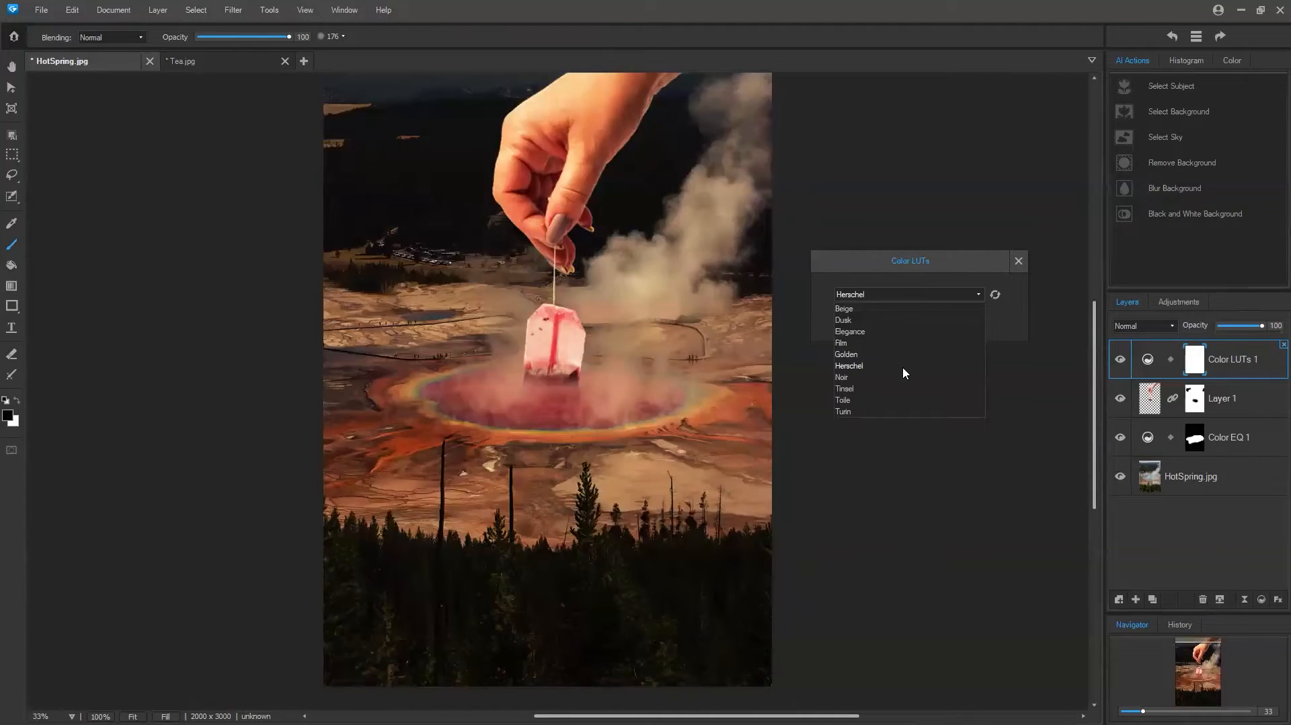
left_click(901, 293)
left_click(901, 293)
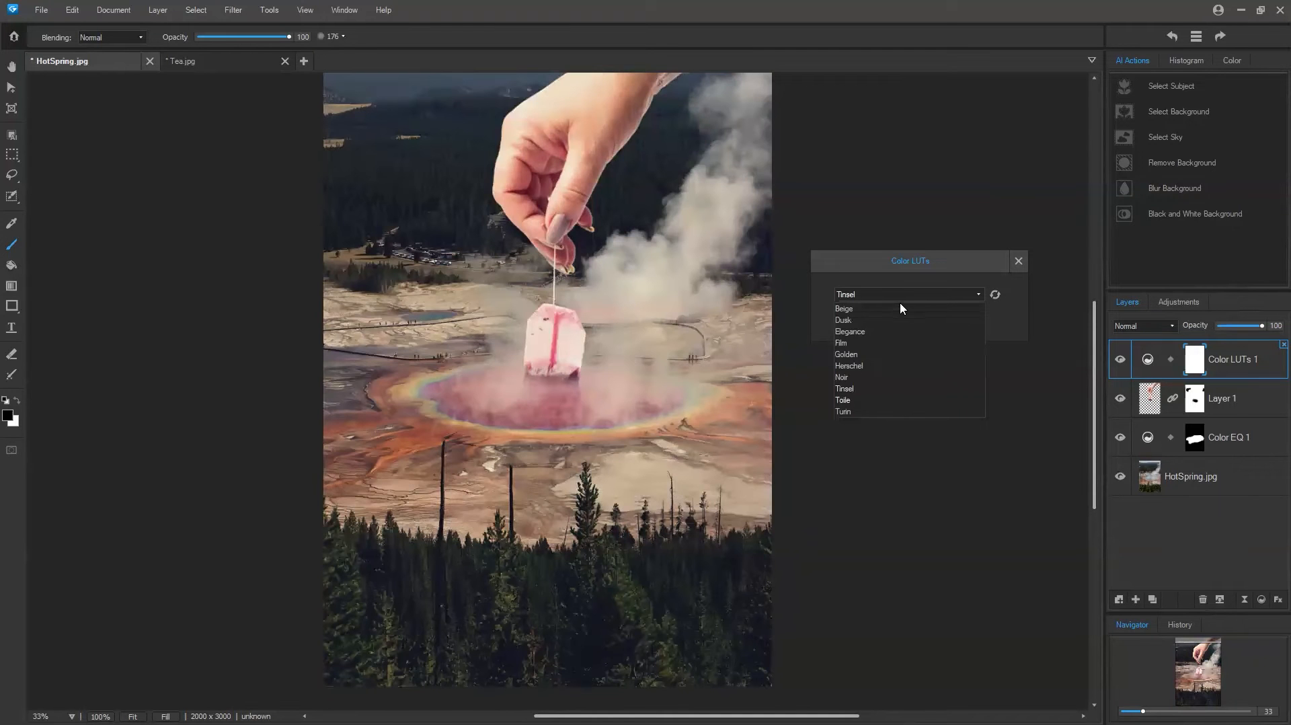
Apply the Film LUT and lower the Color LUTs 1 layer's opacity to 52
left_click(895, 343)
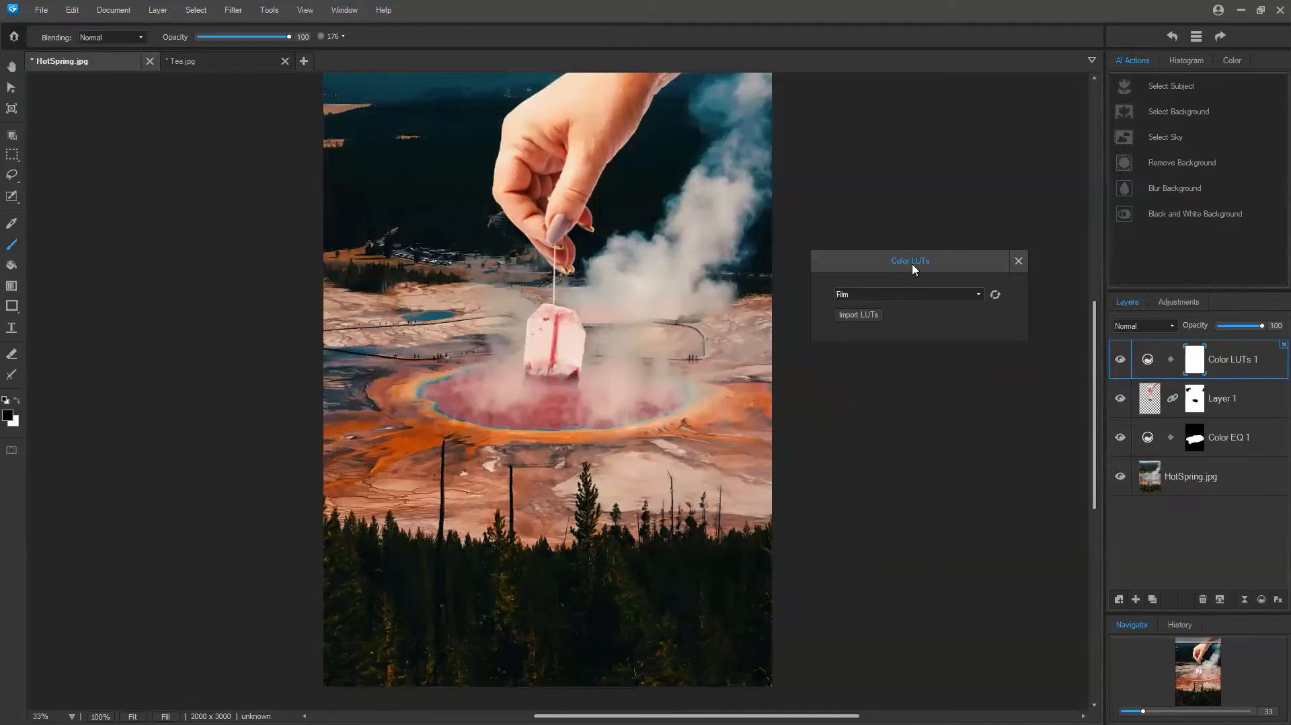
left_click(1017, 261)
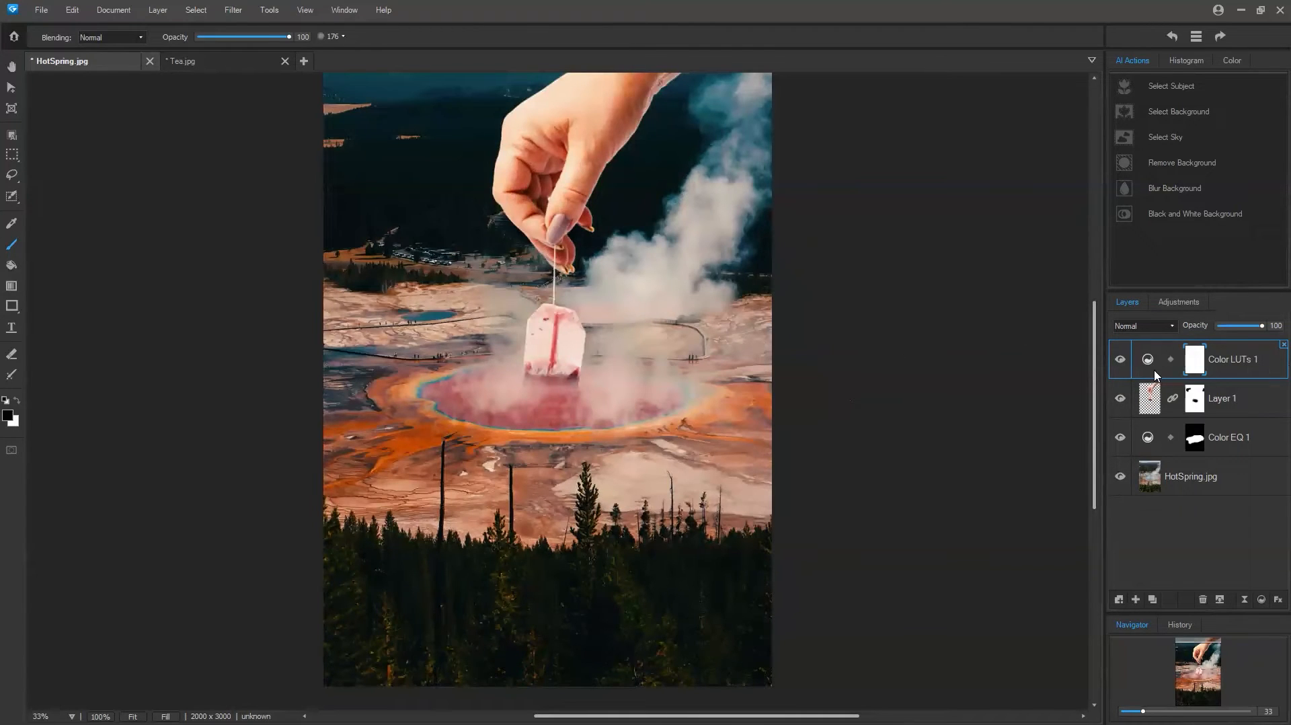
mouse_move(1270, 331)
left_mouse_down()
mouse_move(1177, 327)
mouse_move(1274, 327)
left_mouse_up()
double_click(1241, 363)
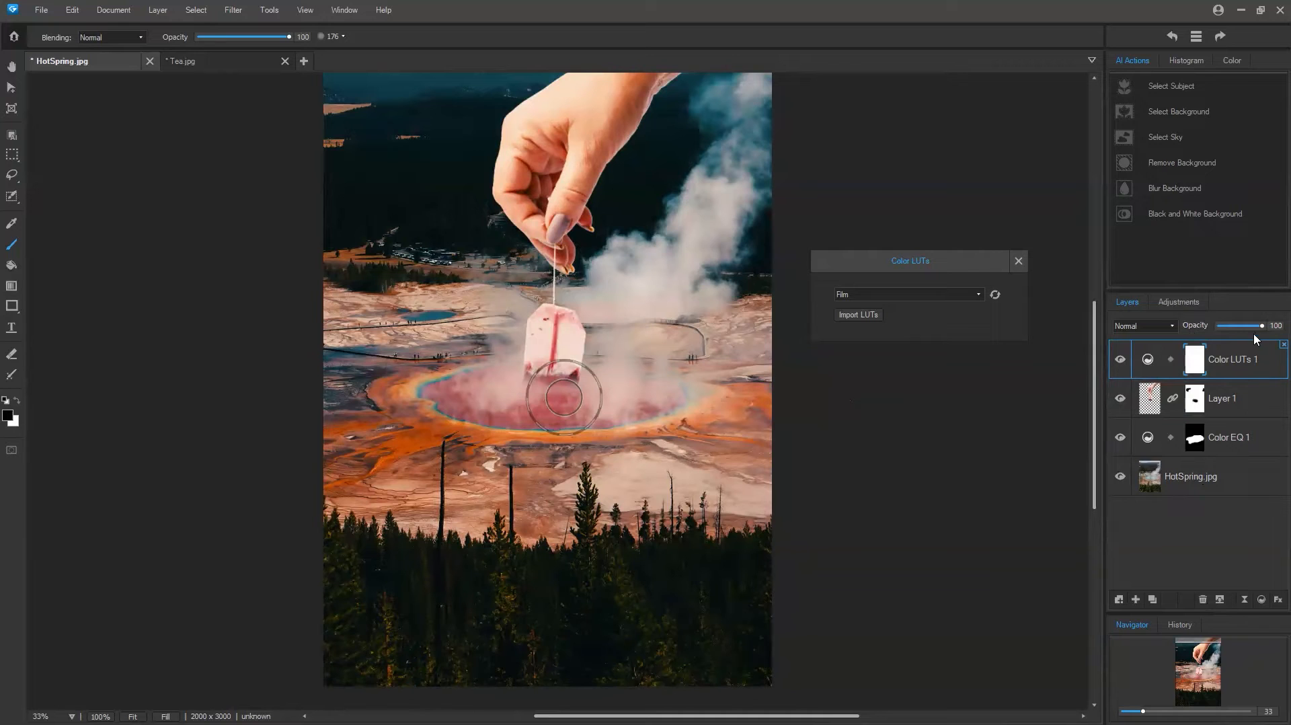
mouse_move(1262, 329)
left_mouse_down()
mouse_move(1211, 325)
mouse_move(1244, 329)
left_mouse_up()
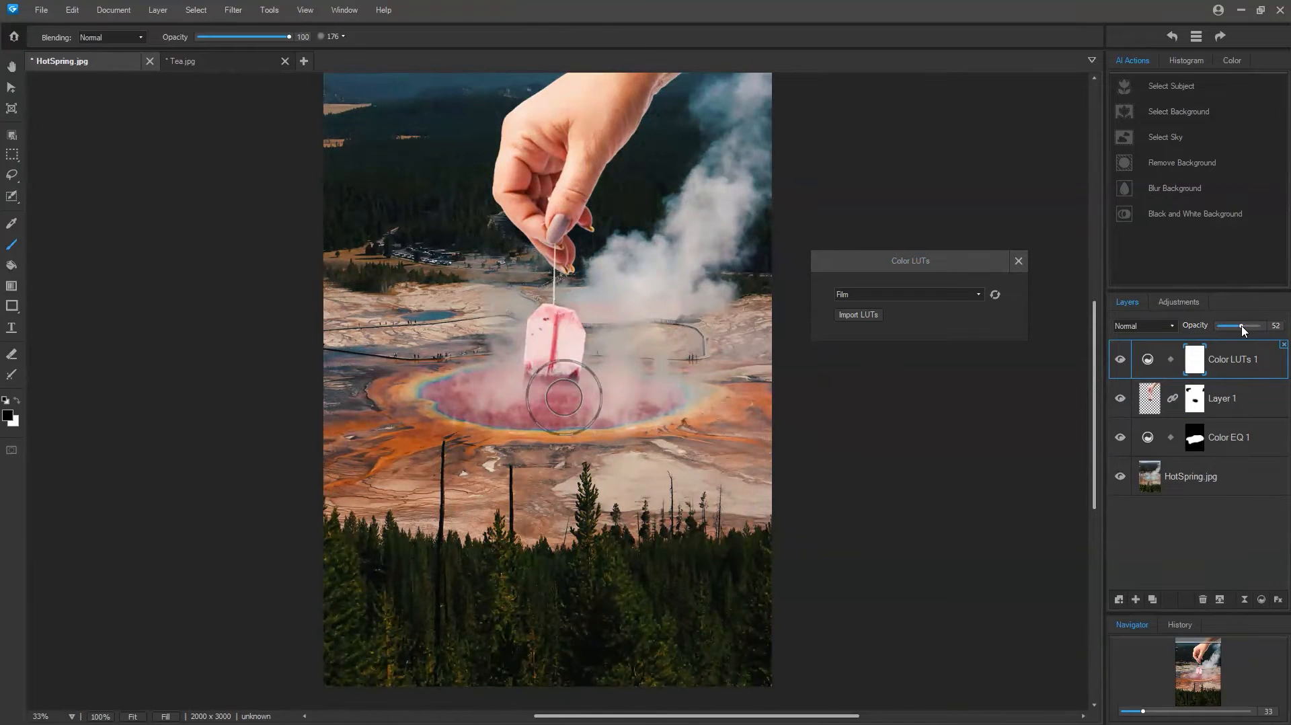
left_click_drag(1244, 329, 1234, 333)
Toggle Color LUTs 1's visibility to compare the image with and without the color grade
left_click(1119, 363)
left_click(1118, 364)
left_click(1118, 365)
left_click(1118, 365)
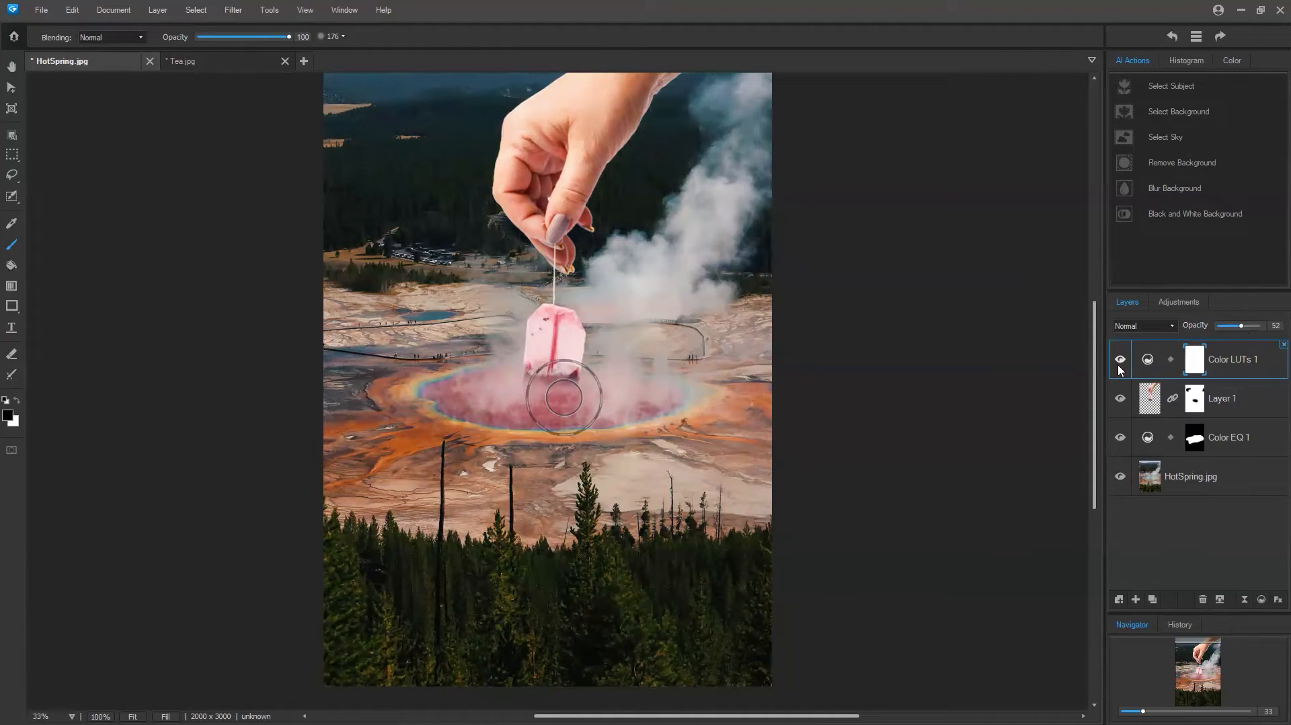
Add an Exposure adjustment layer directly above HotSpring.jpg and set its exposure to 24 (+0.48 eV)
left_click(1164, 483)
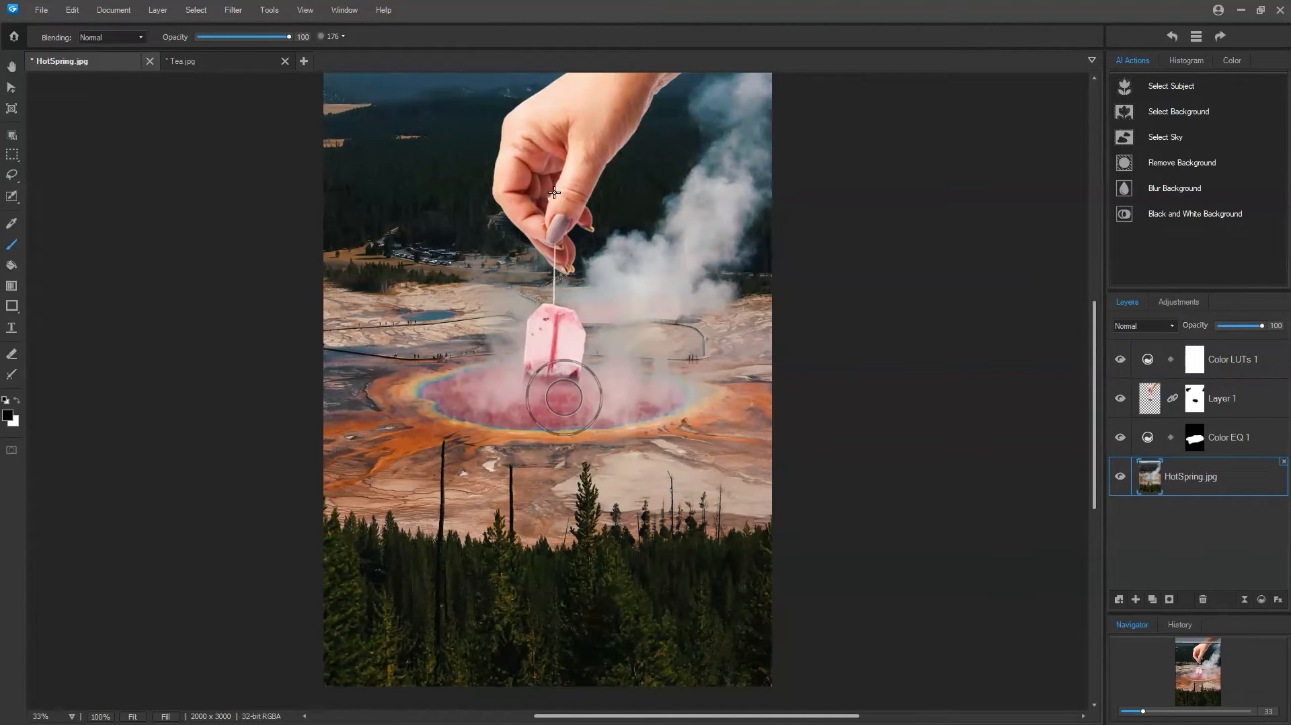
left_click(1181, 302)
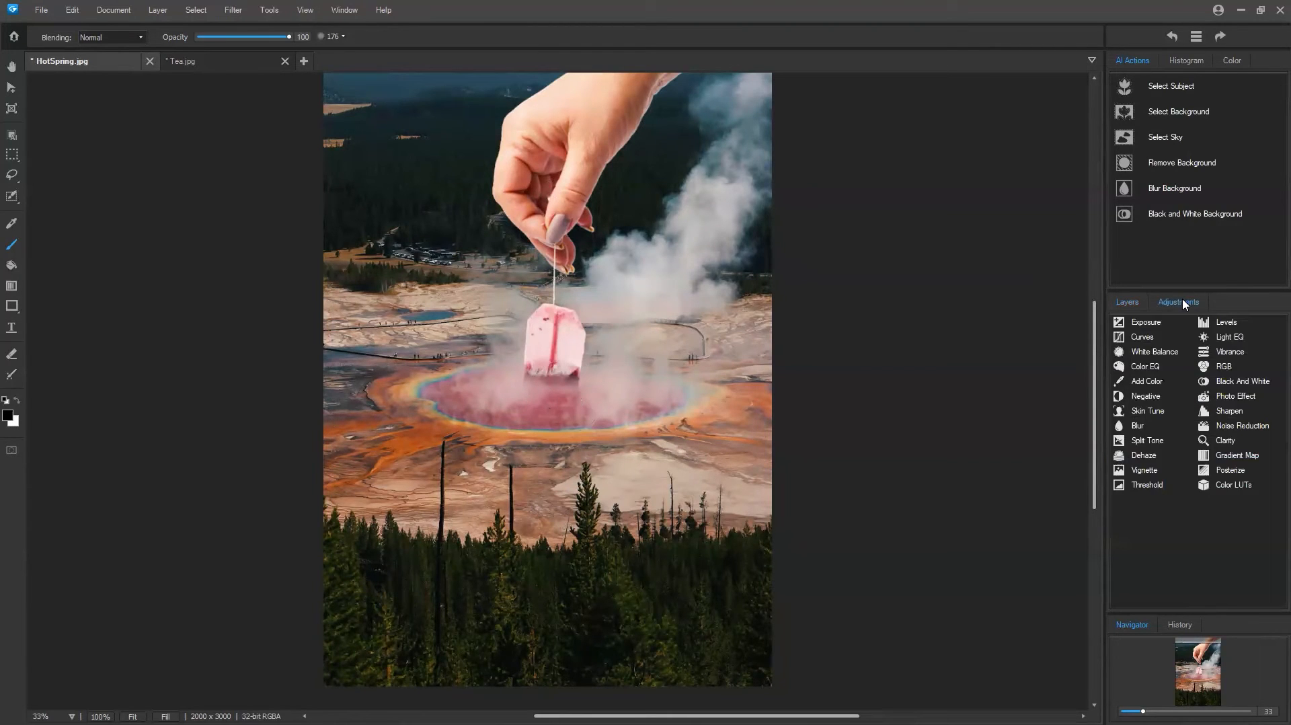
left_click(1153, 322)
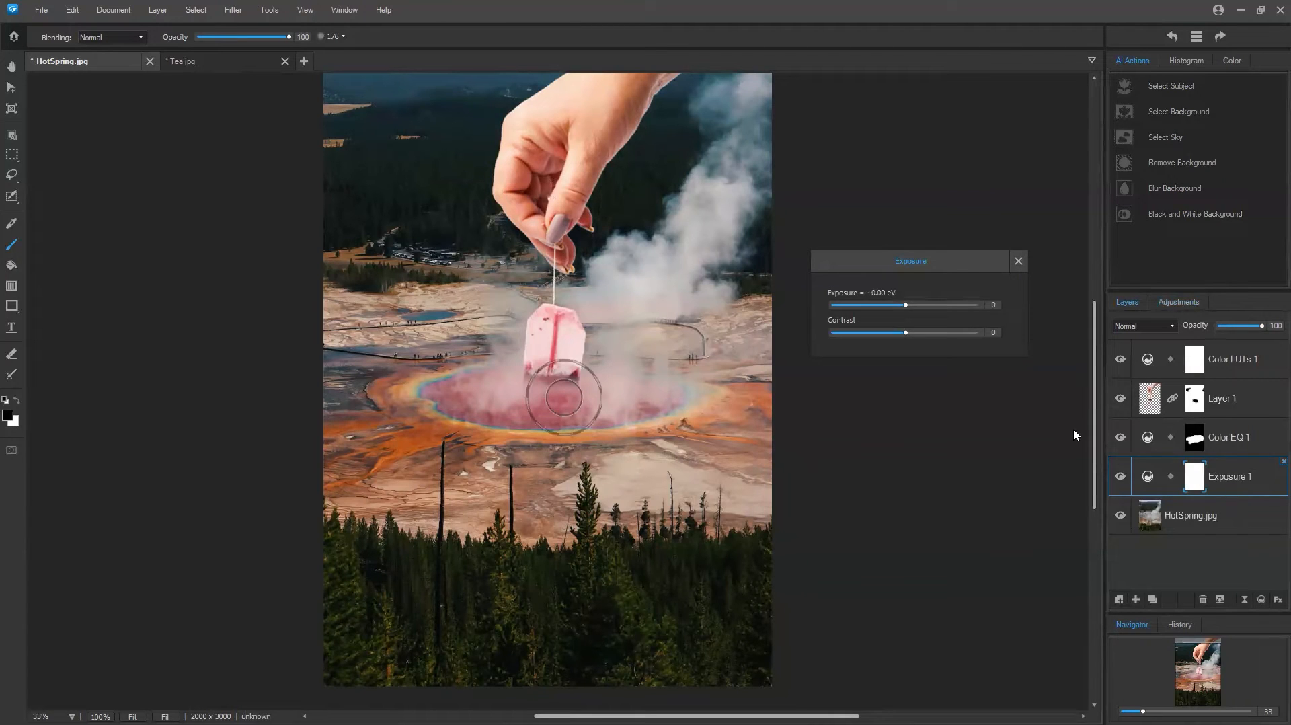
left_click_drag(905, 305, 924, 309)
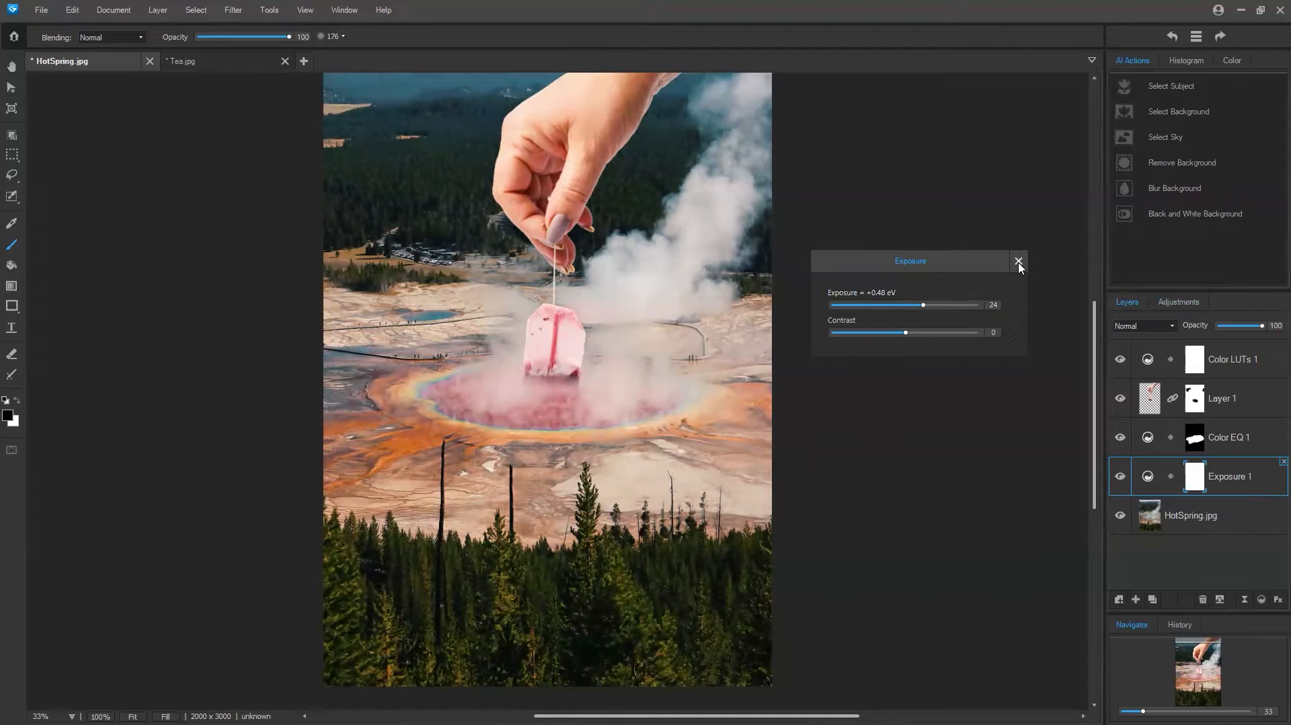
left_click(1035, 426)
Add a Vignette adjustment above Color LUTs 1 with distance 73, shape 80 and a strength slightly above 21
left_click(1250, 371)
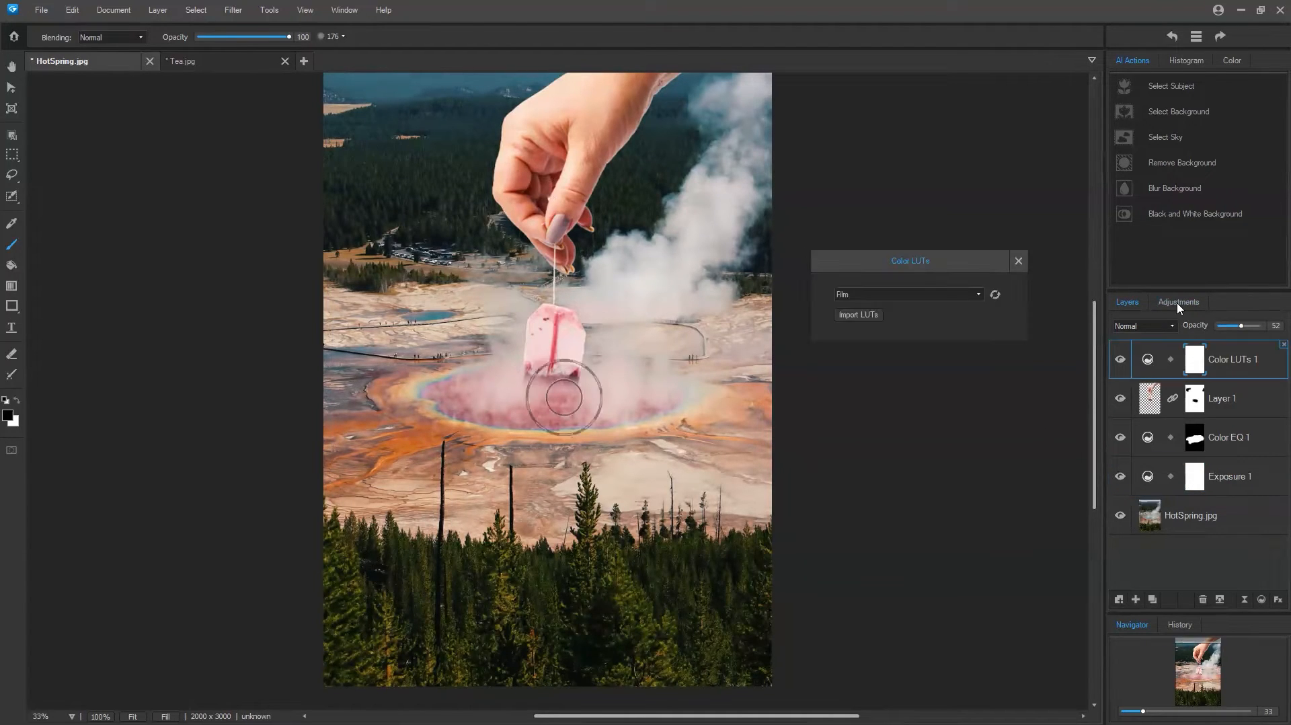
left_click(1177, 303)
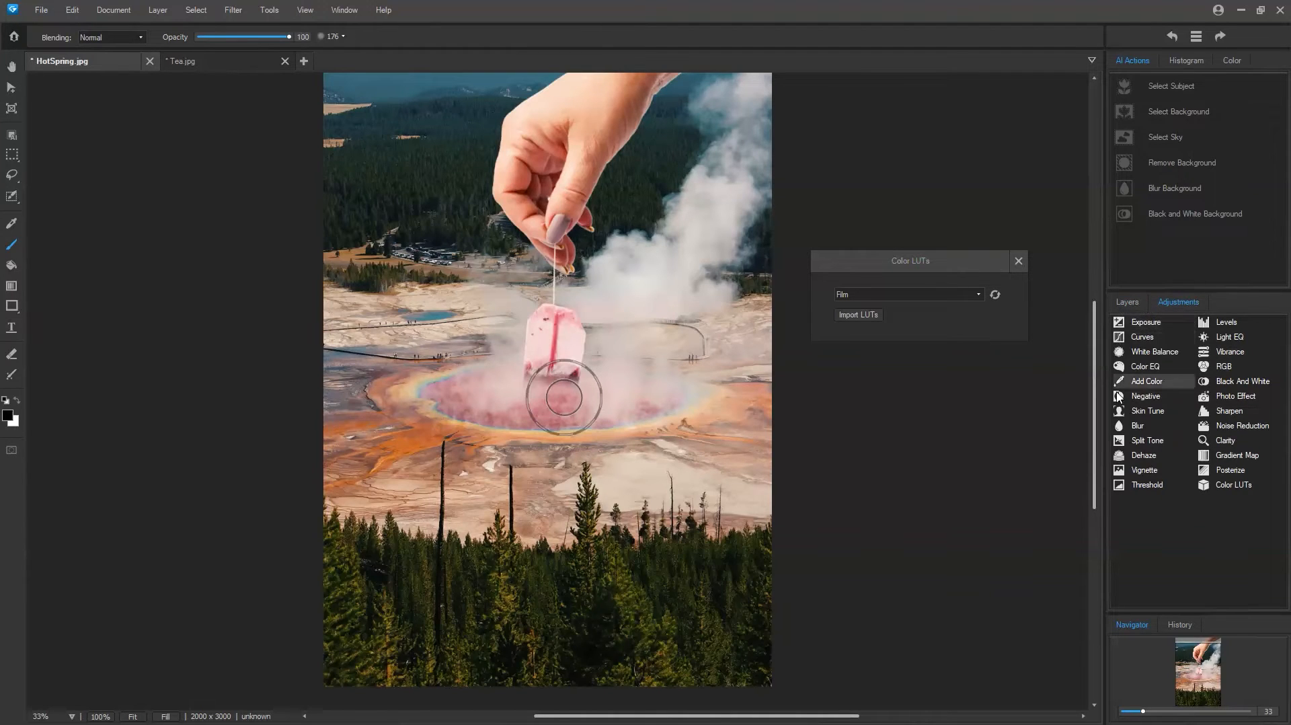
left_click(1151, 470)
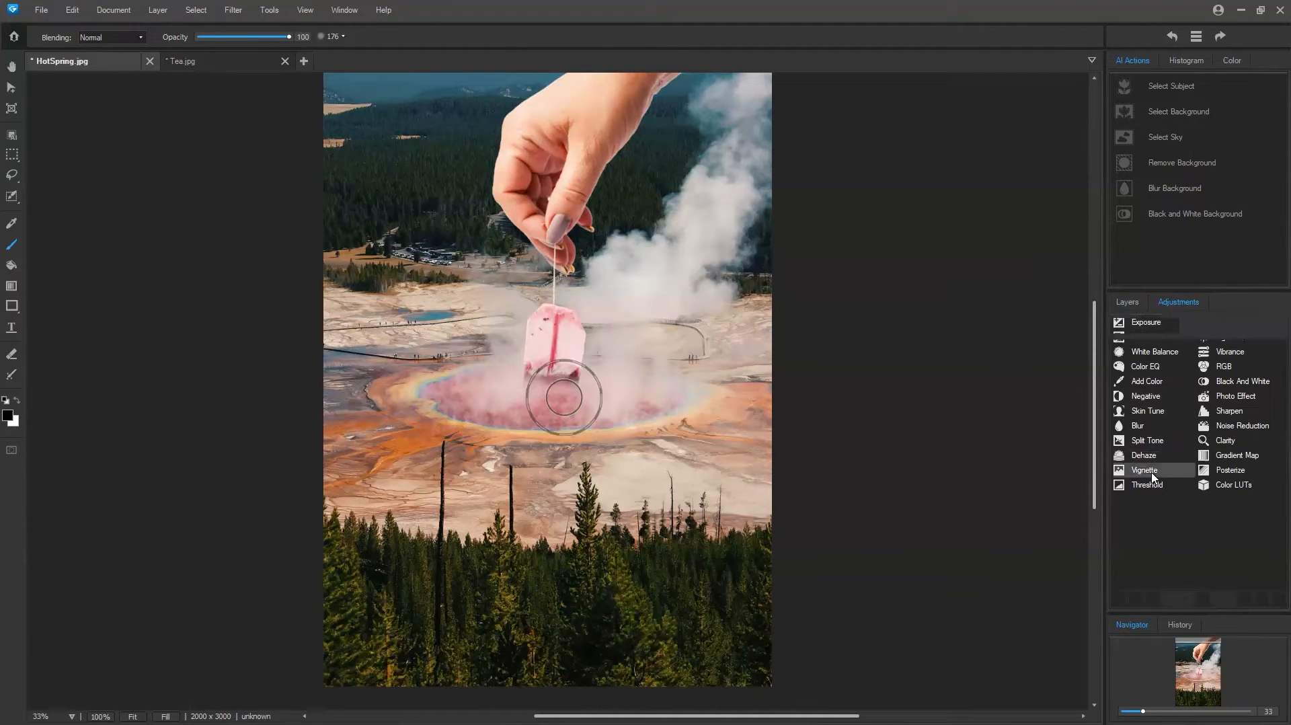
left_click_drag(904, 305, 950, 363)
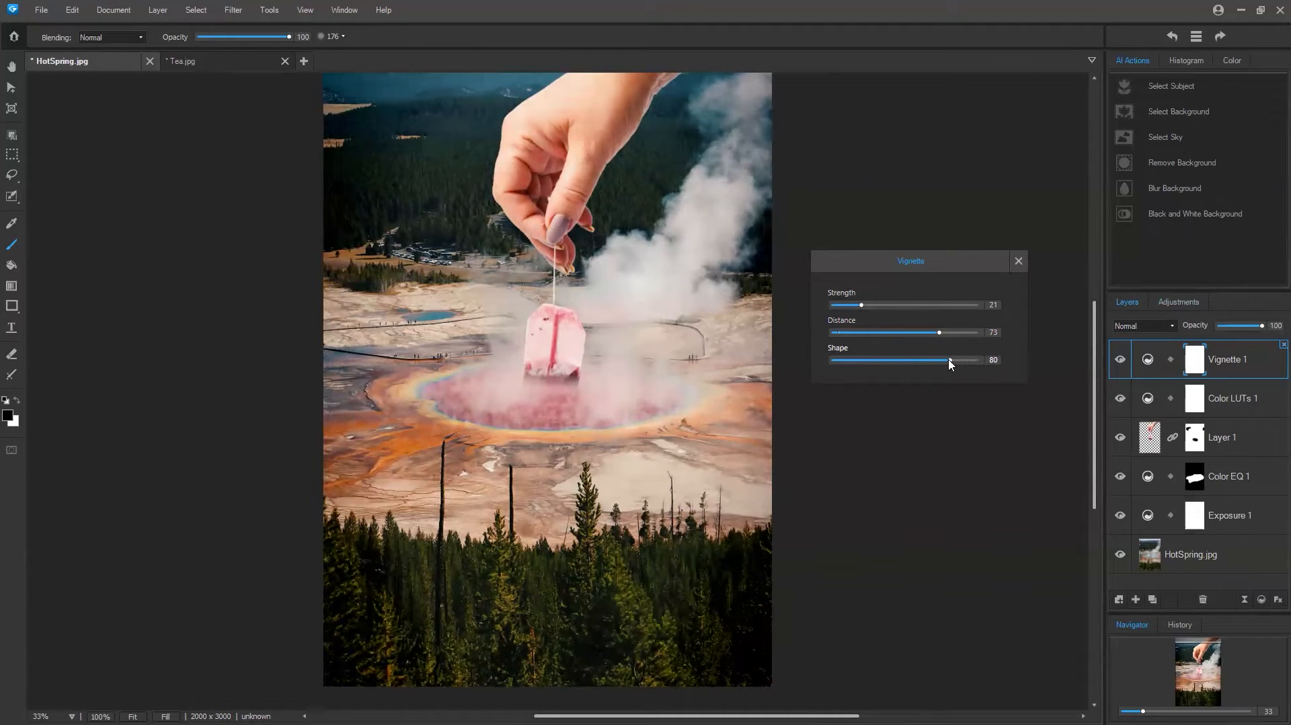
left_click_drag(861, 306, 874, 305)
left_click(1019, 261)
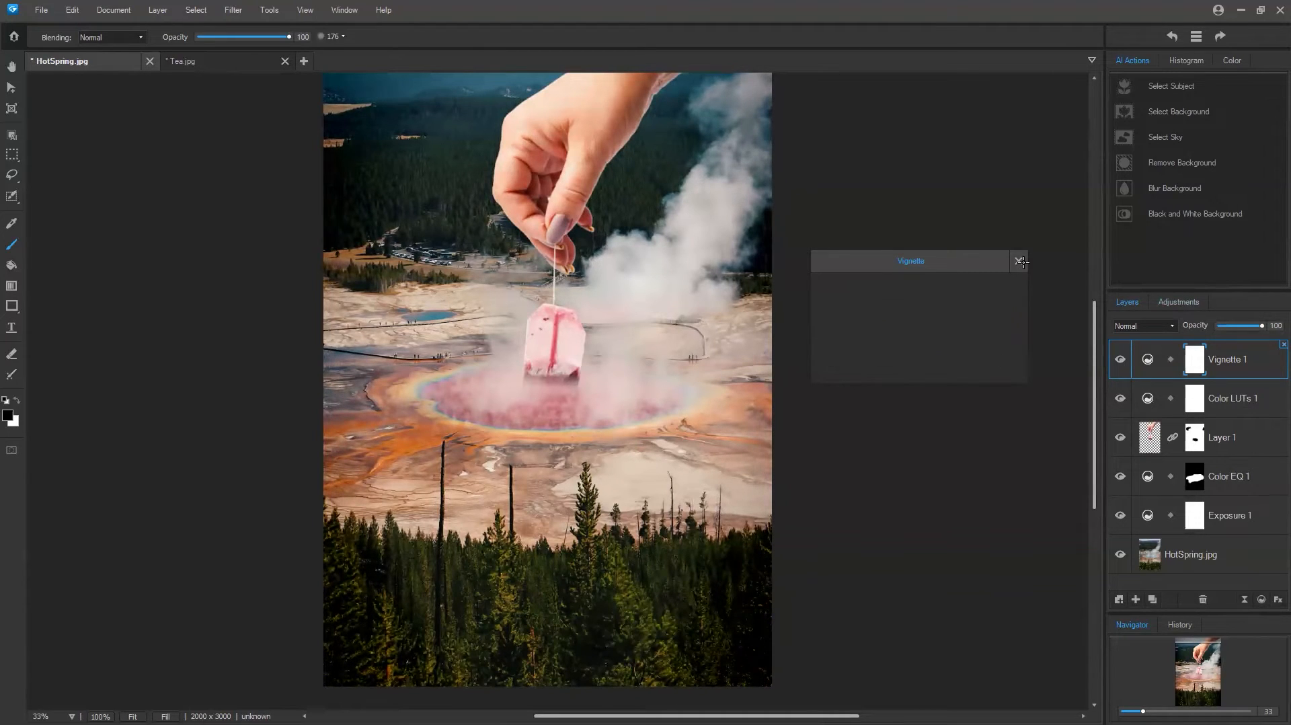
Toggle Vignette 1's visibility to compare the image with and without the vignette
left_click(1119, 360)
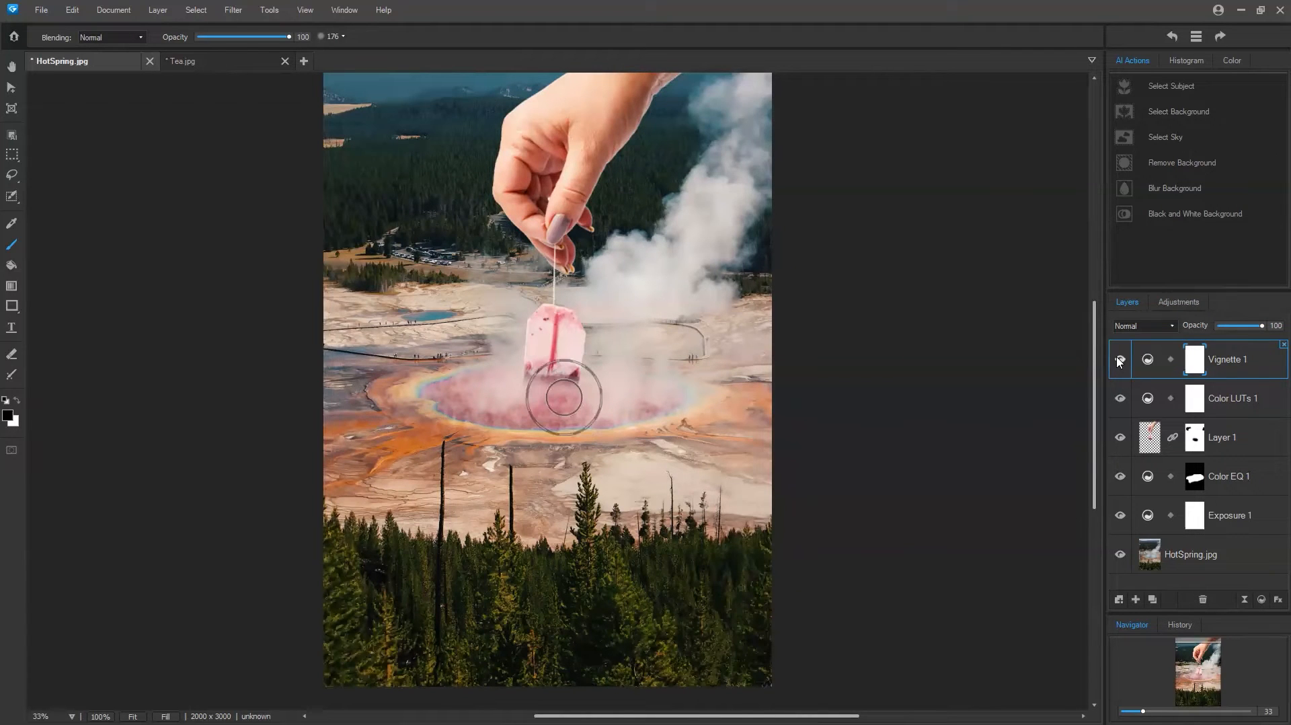
left_click(1119, 360)
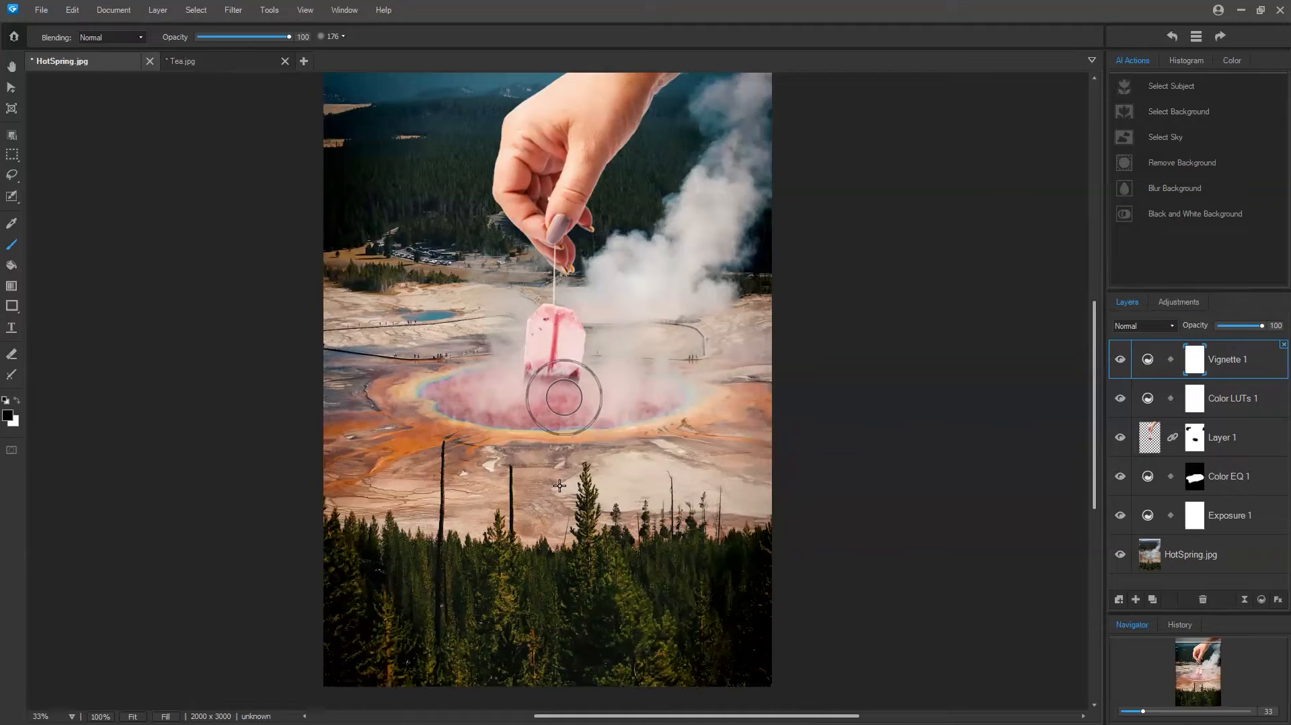
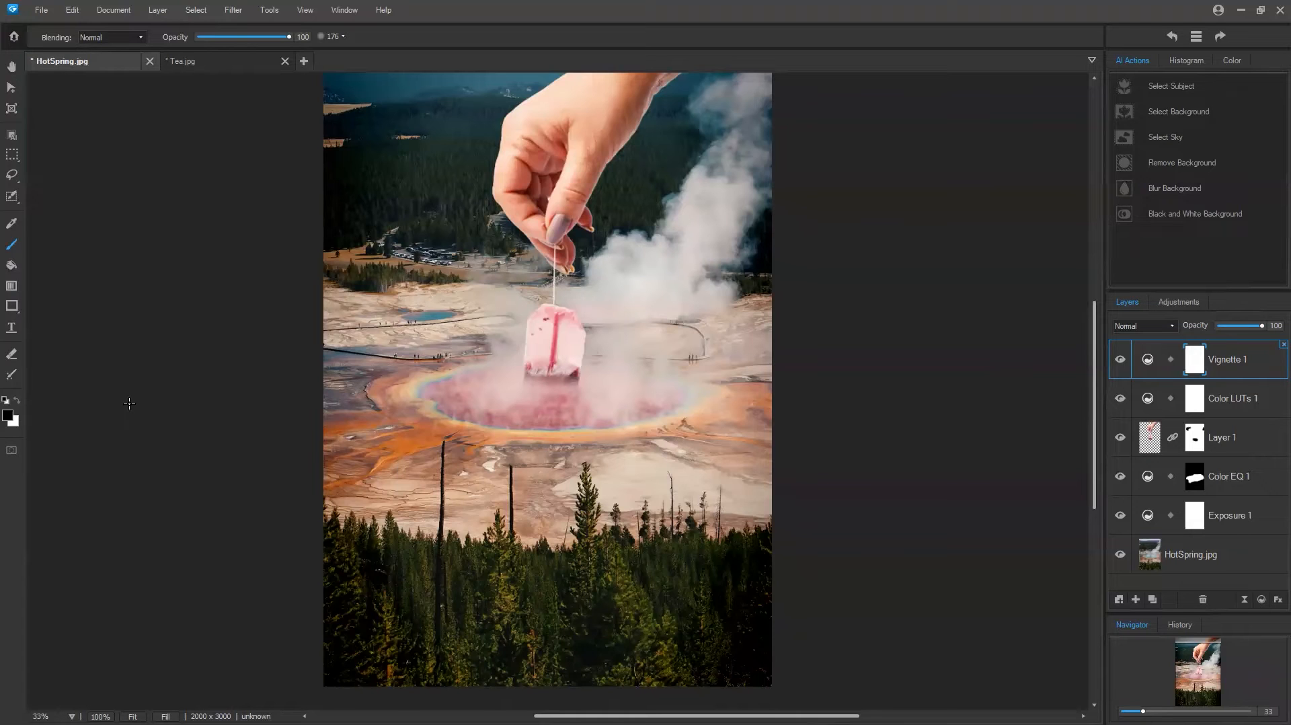
left_click(46, 14)
left_click(73, 57)
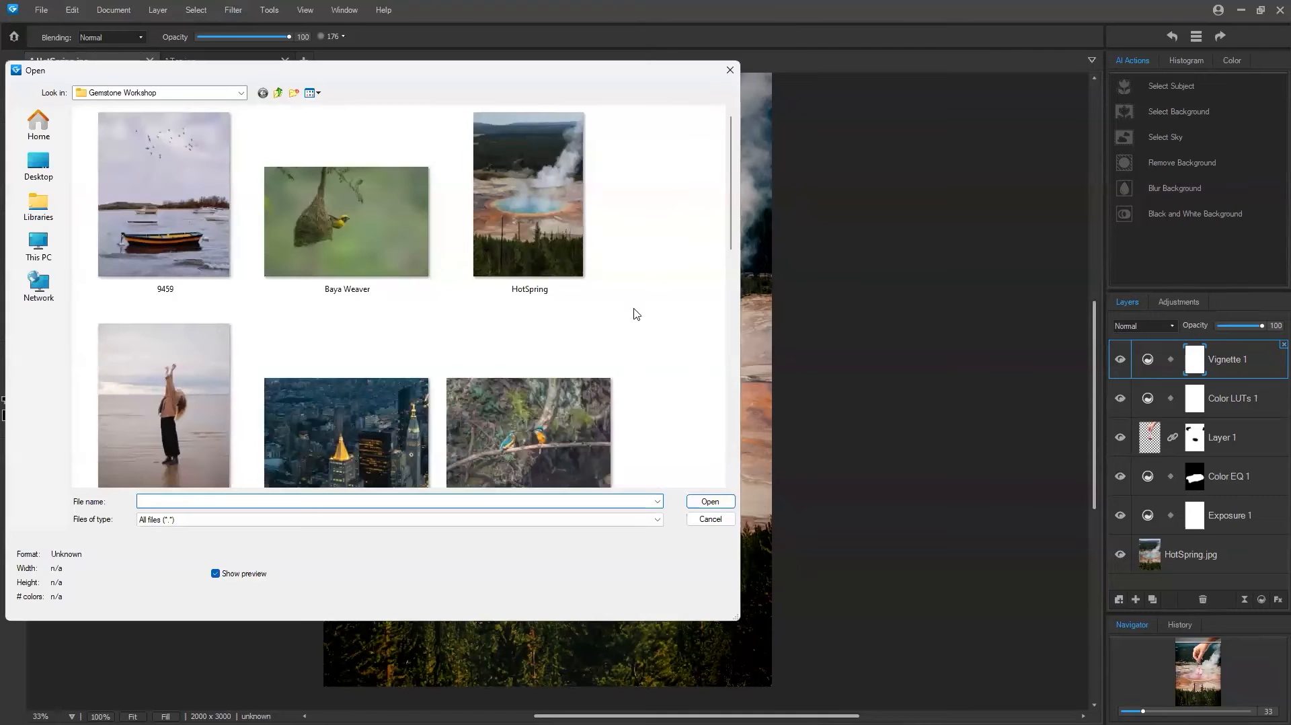
left_click_drag(729, 192, 738, 260)
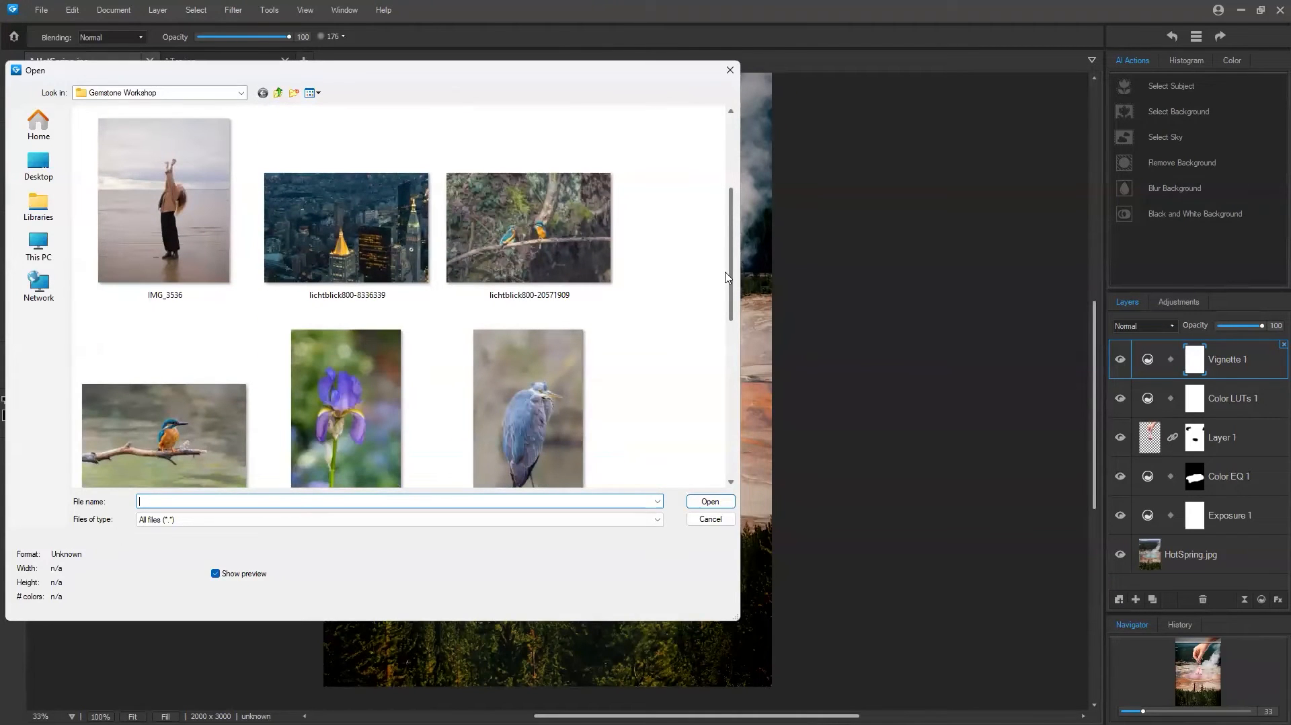
left_click(344, 221)
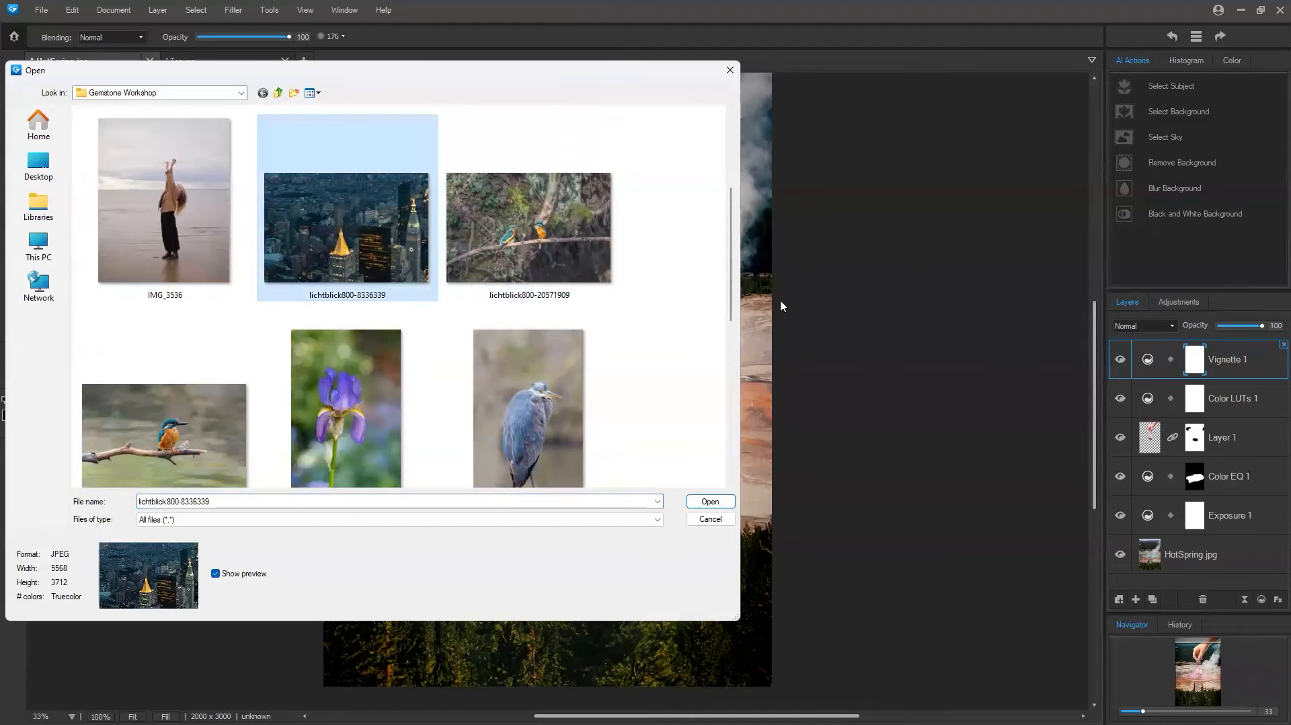
scroll(733, 255, "up", 1)
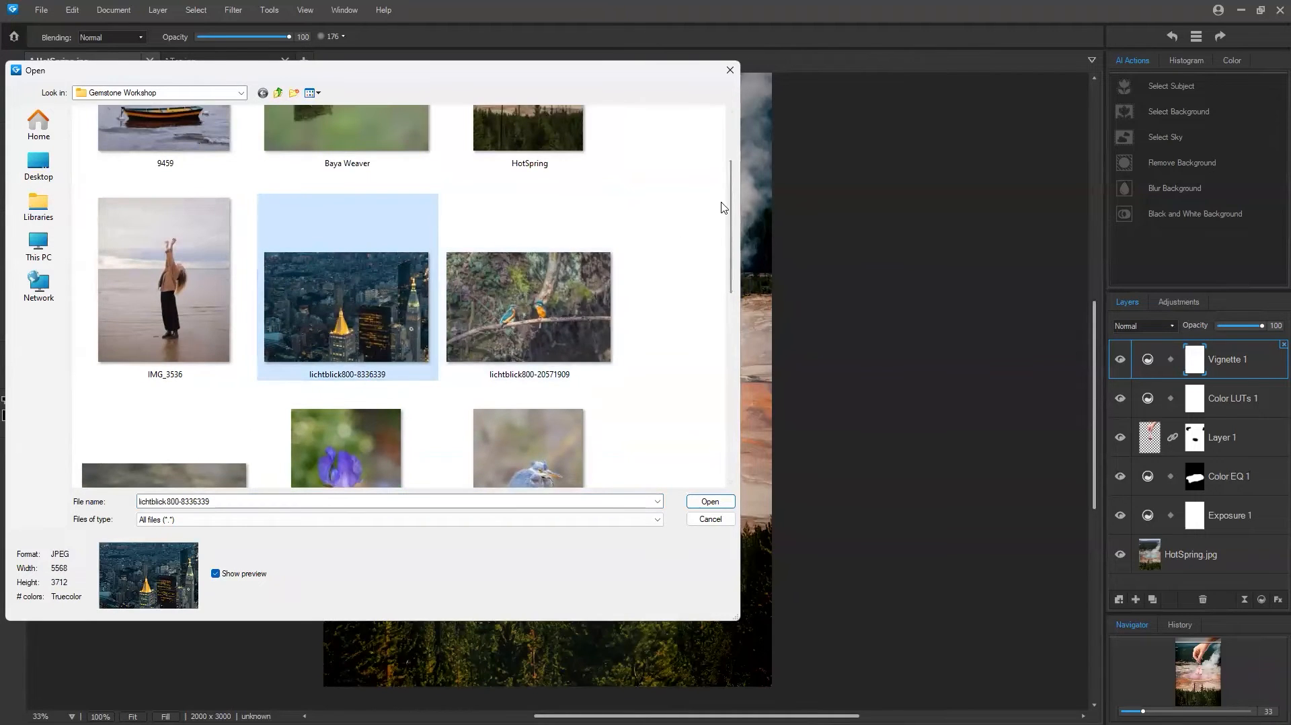
scroll(725, 208, "up", 1)
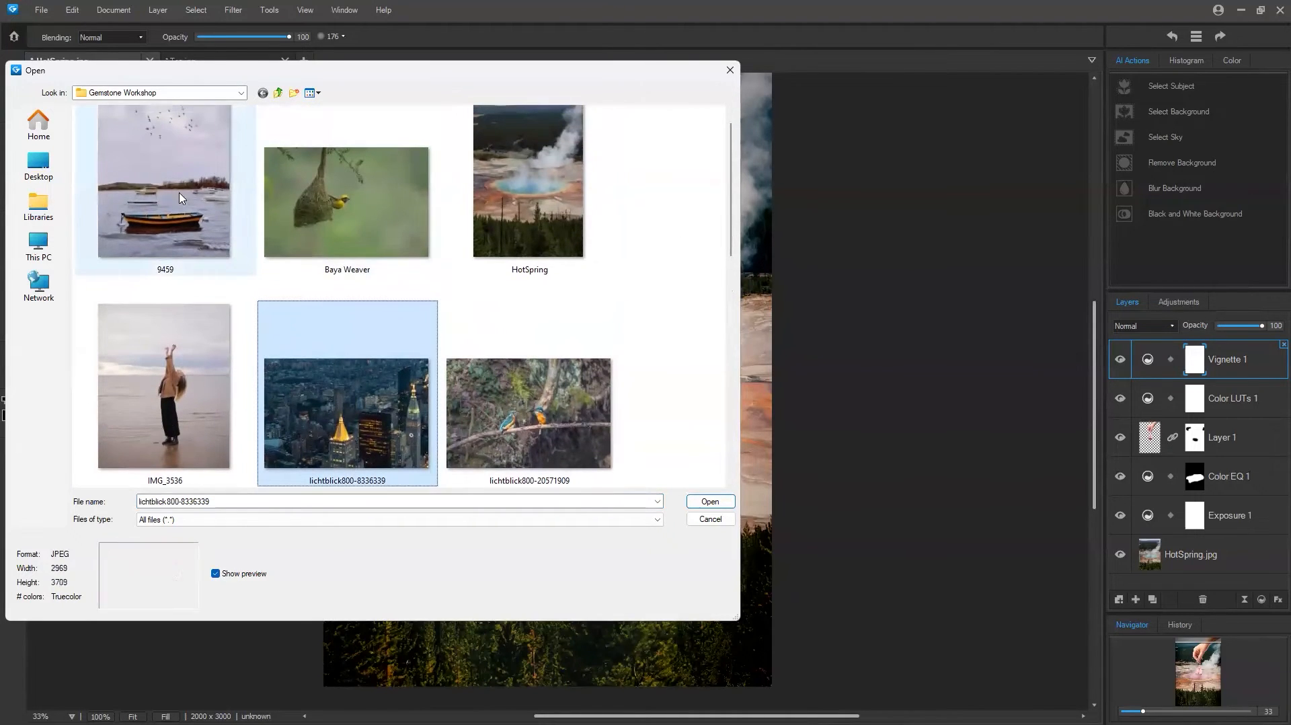
left_click(170, 196, "ctrl")
left_click_drag(729, 196, 742, 155)
left_click(730, 502)
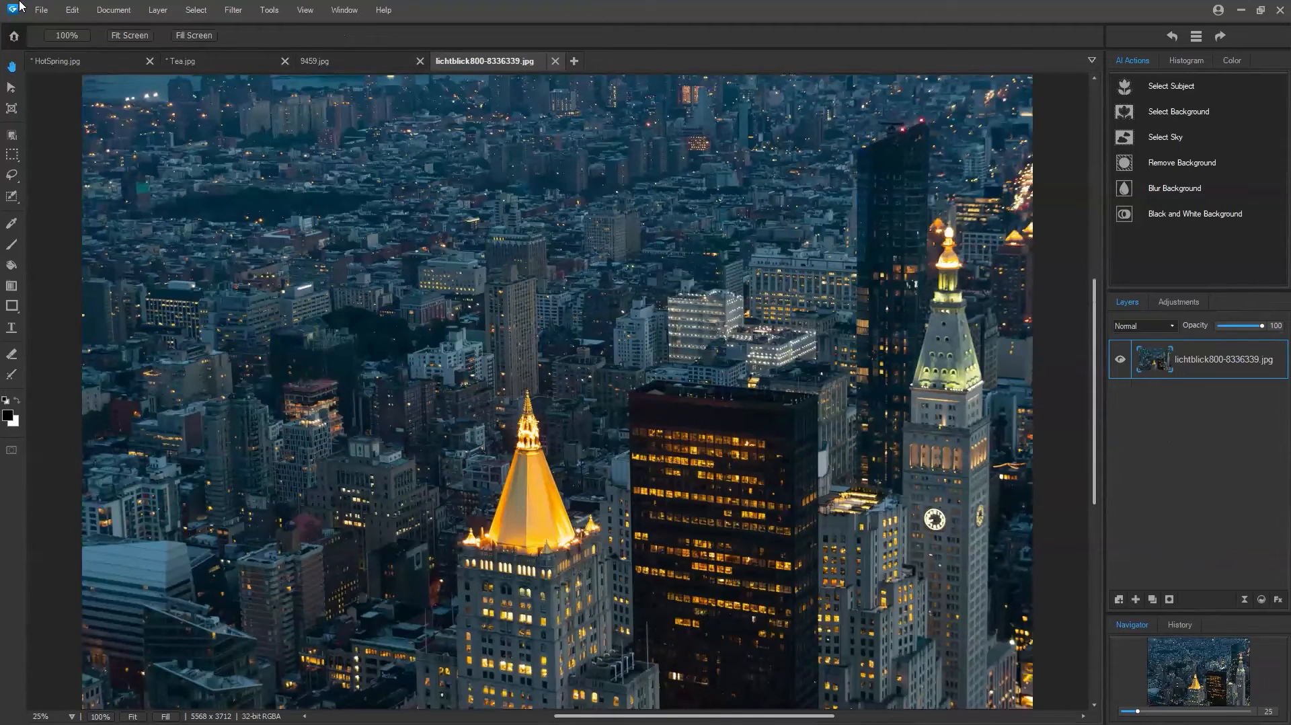
Open the clouds-overlay-for-photoshop image from the Gemstone 14 folder
left_click(41, 10)
left_click(85, 50)
left_click(229, 96)
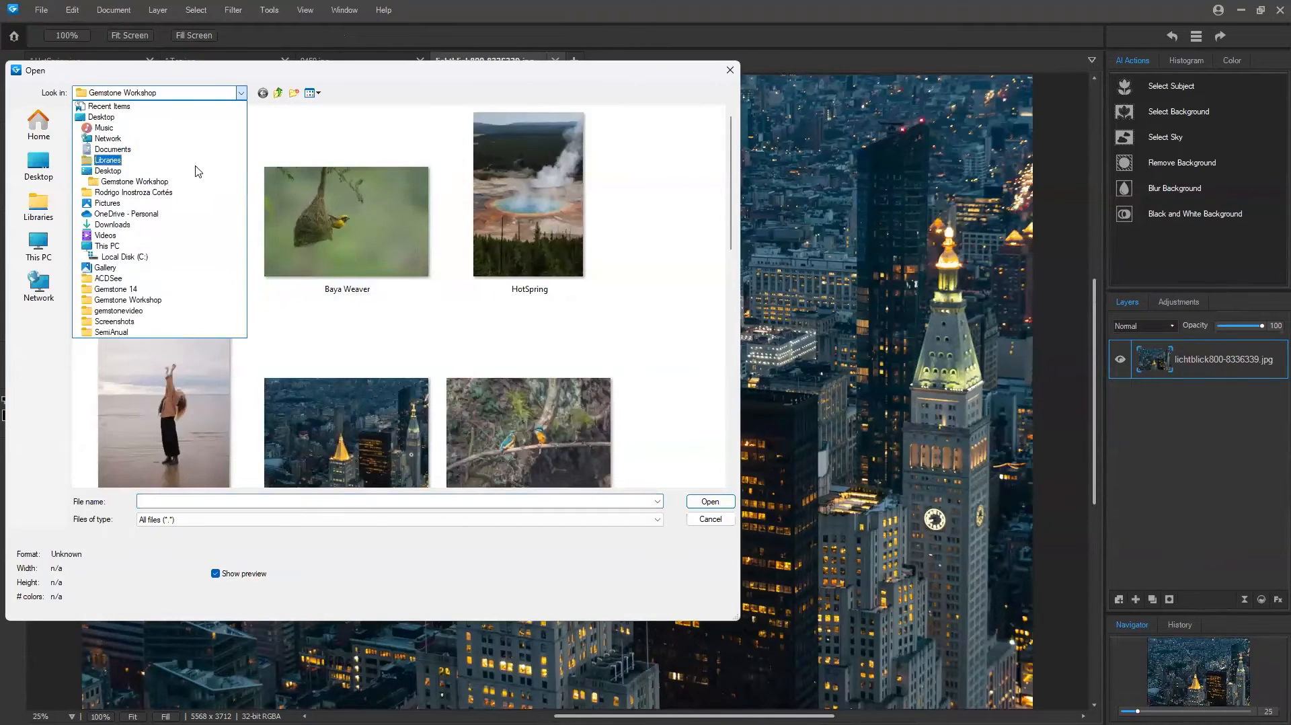
left_click(116, 289)
left_click(533, 153)
left_click(463, 149)
left_click(702, 501)
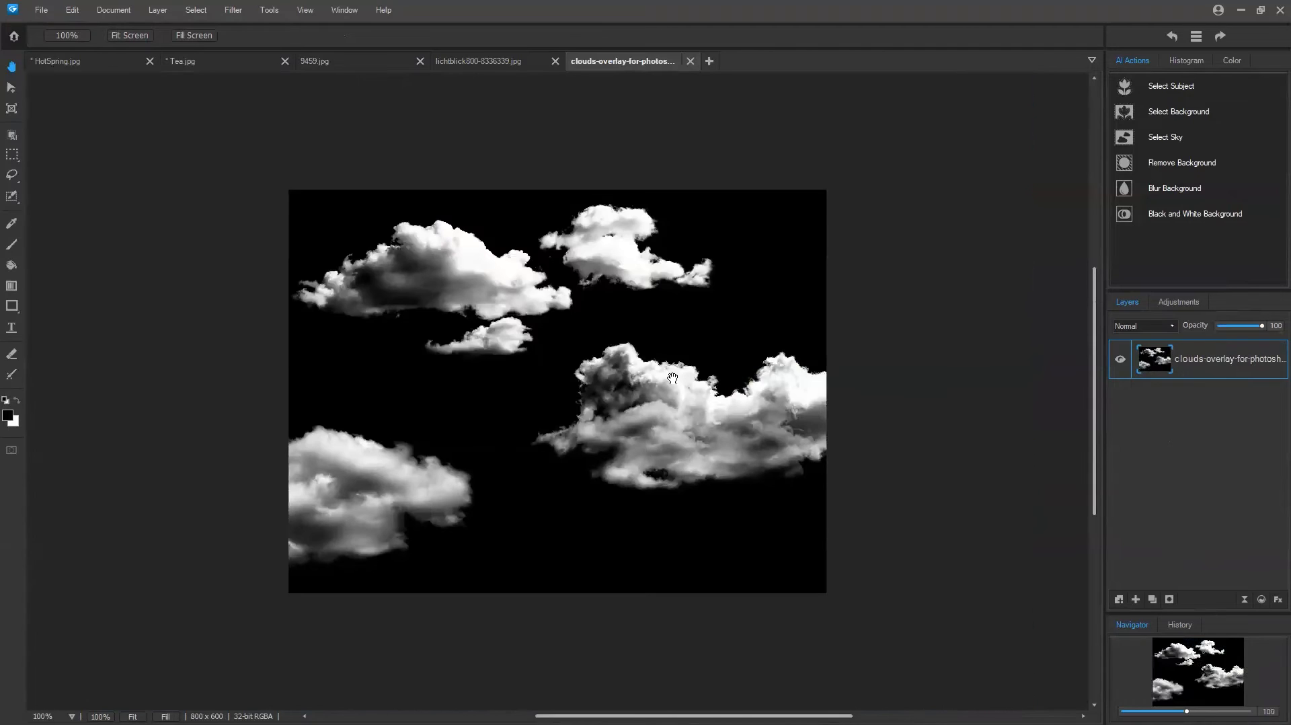
Close the Tea.jpg document without saving its changes
left_click(506, 62)
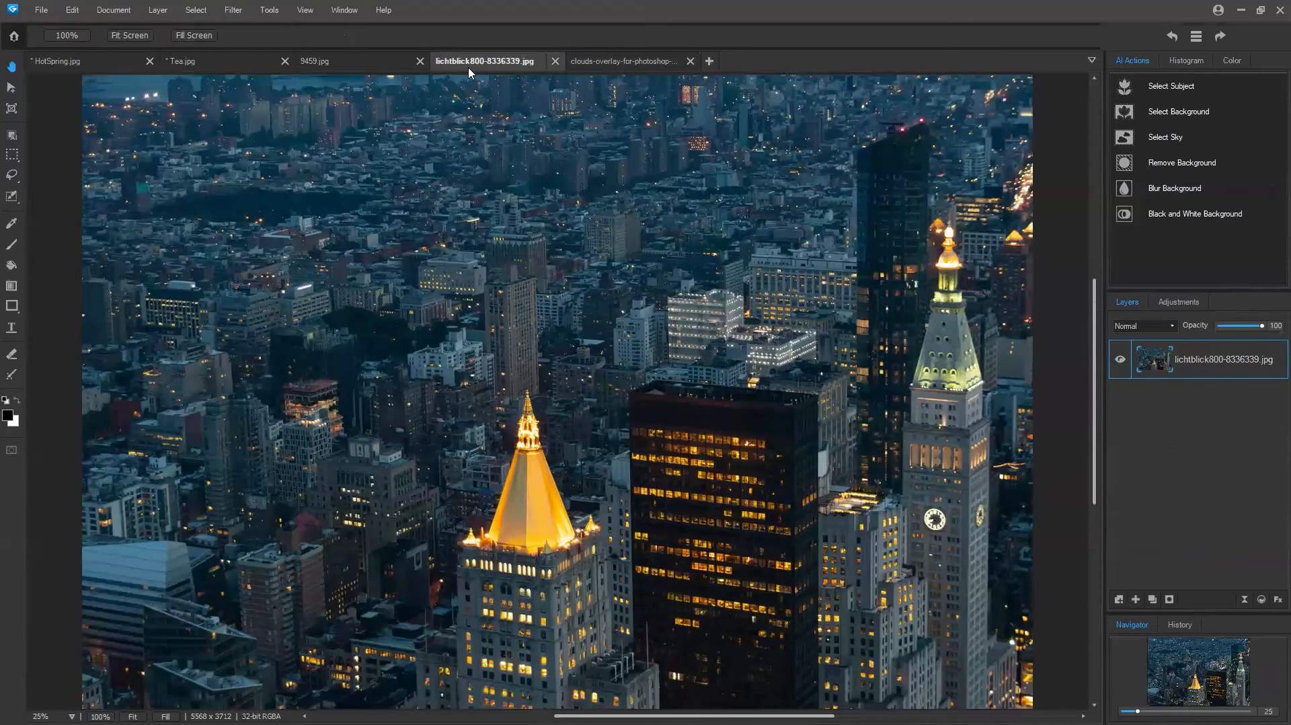
left_click(372, 62)
left_click(244, 61)
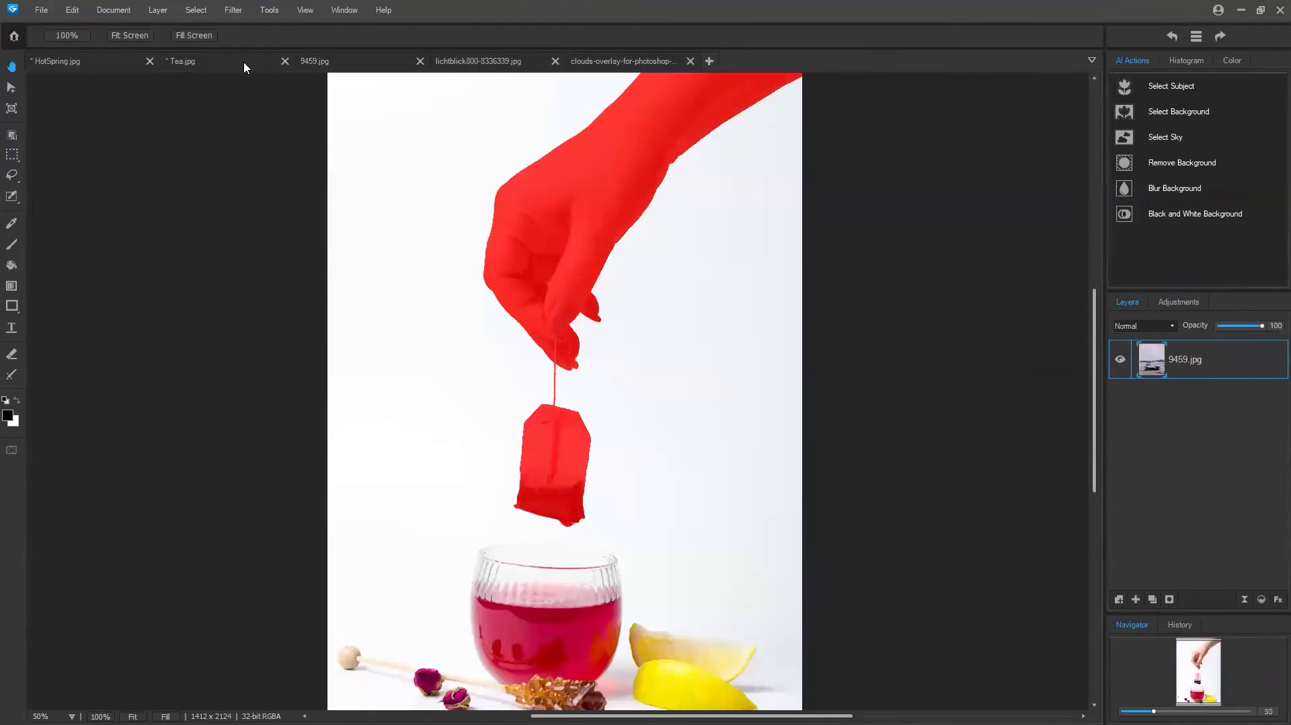
left_click(285, 61)
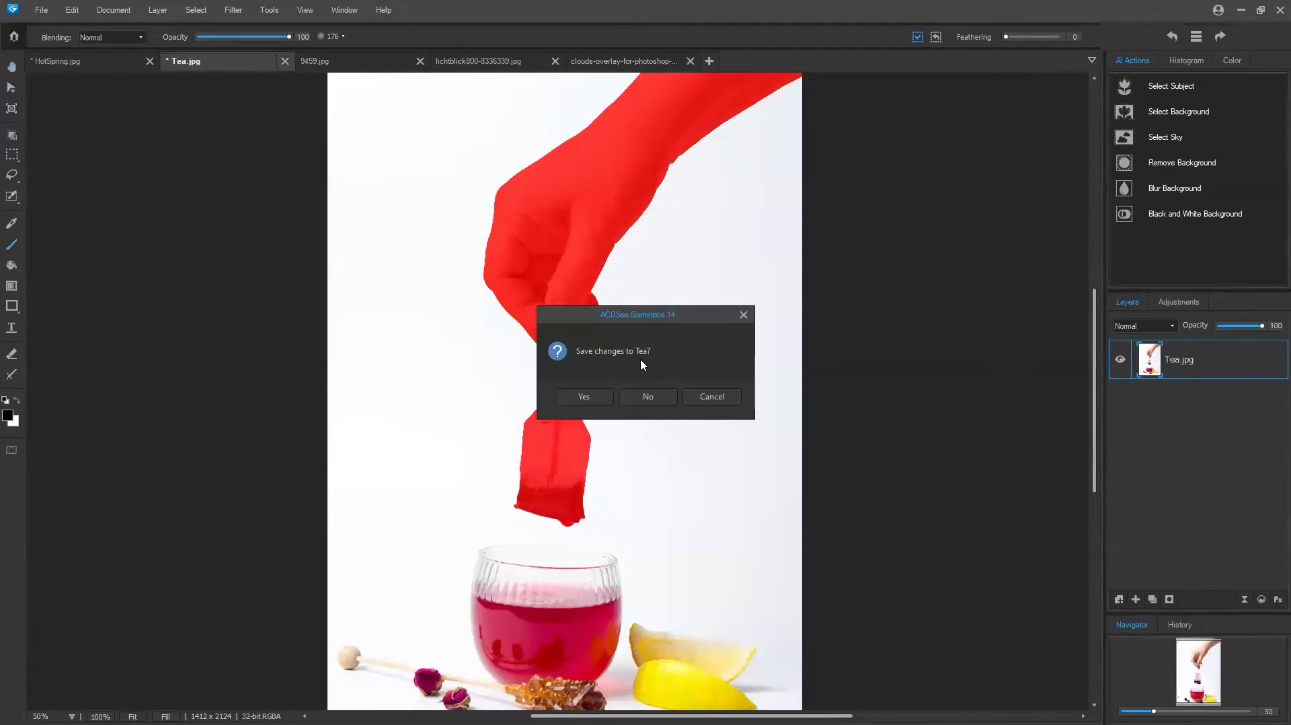
left_click(649, 396)
Bring the finished HotSpring.jpg composite to the front and close it
left_click(99, 61)
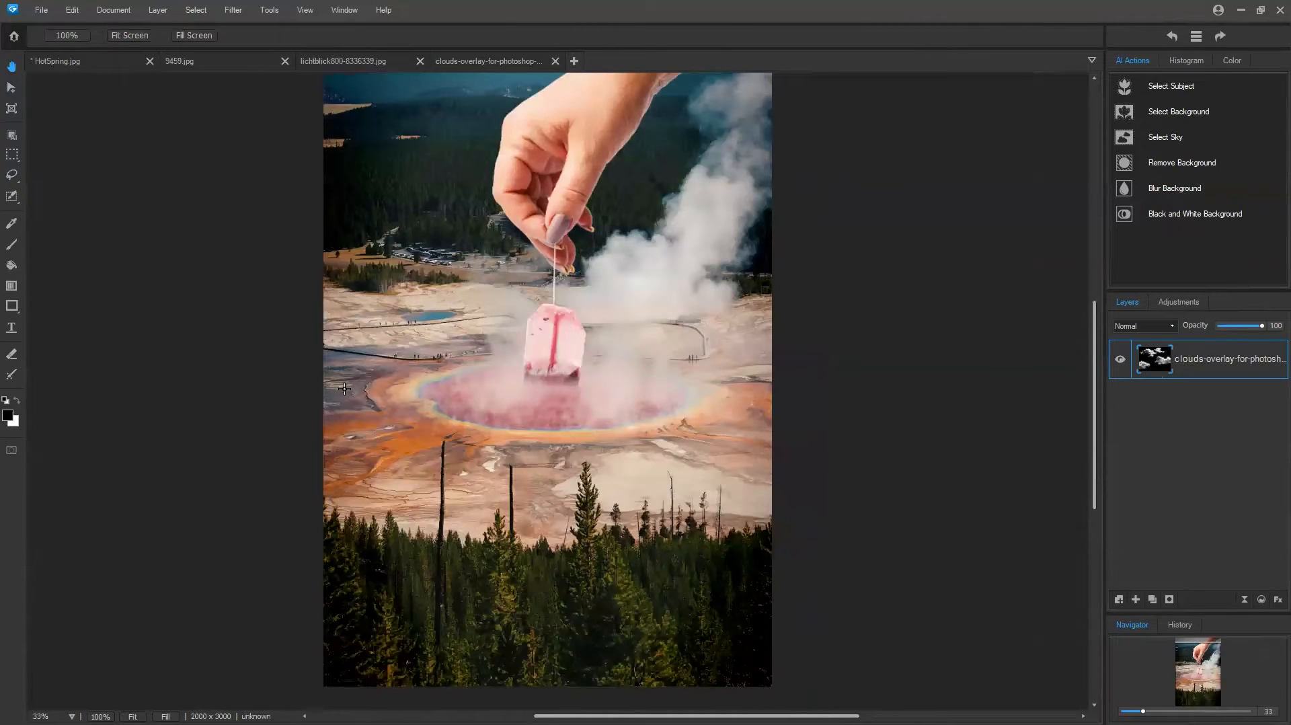
left_click(86, 67)
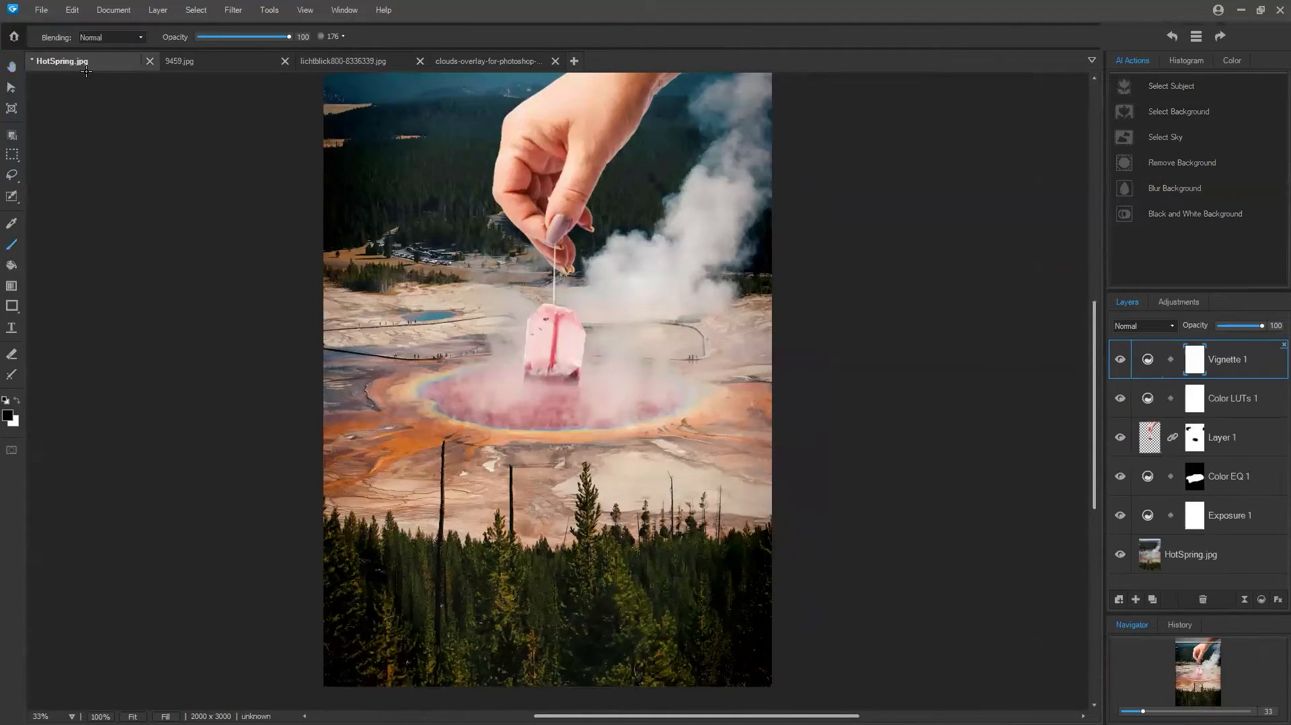
left_click(149, 61)
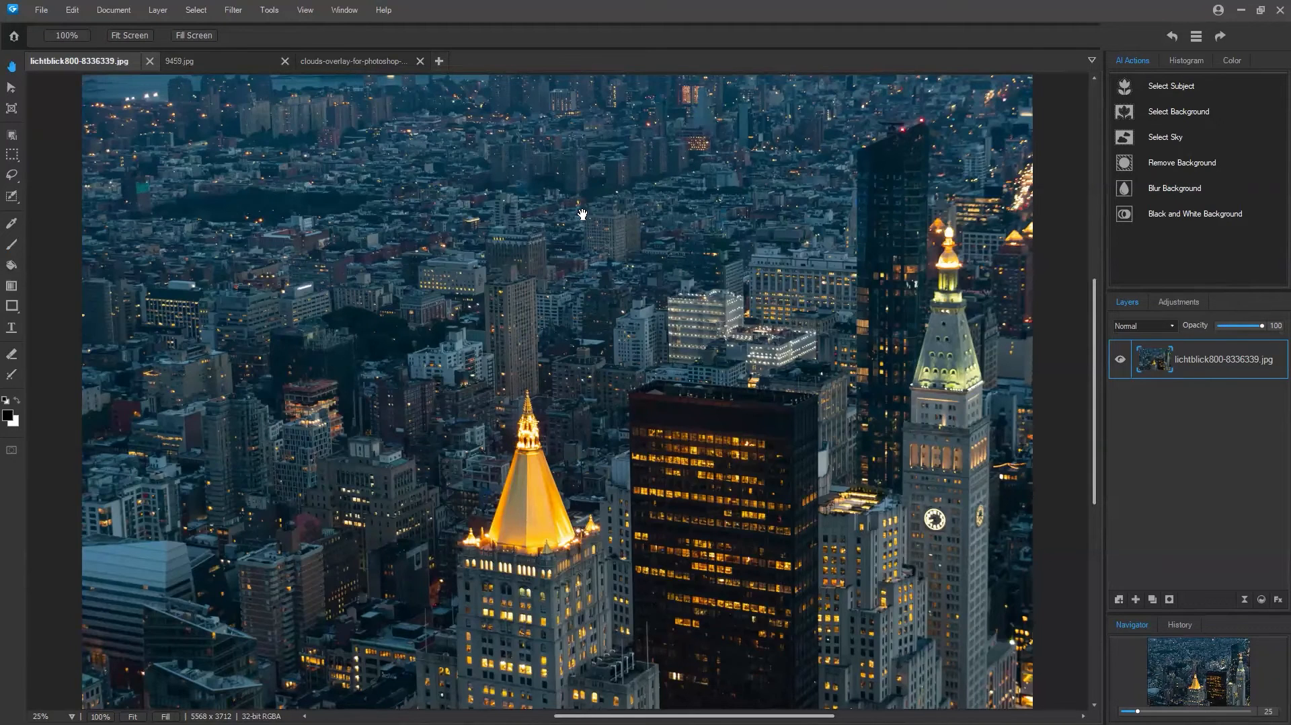
Check the 9459.jpg and clouds overlay documents, and run Select Subject on the lichtblick800-8336339.jpg city photo
left_click(201, 61)
left_click(336, 62)
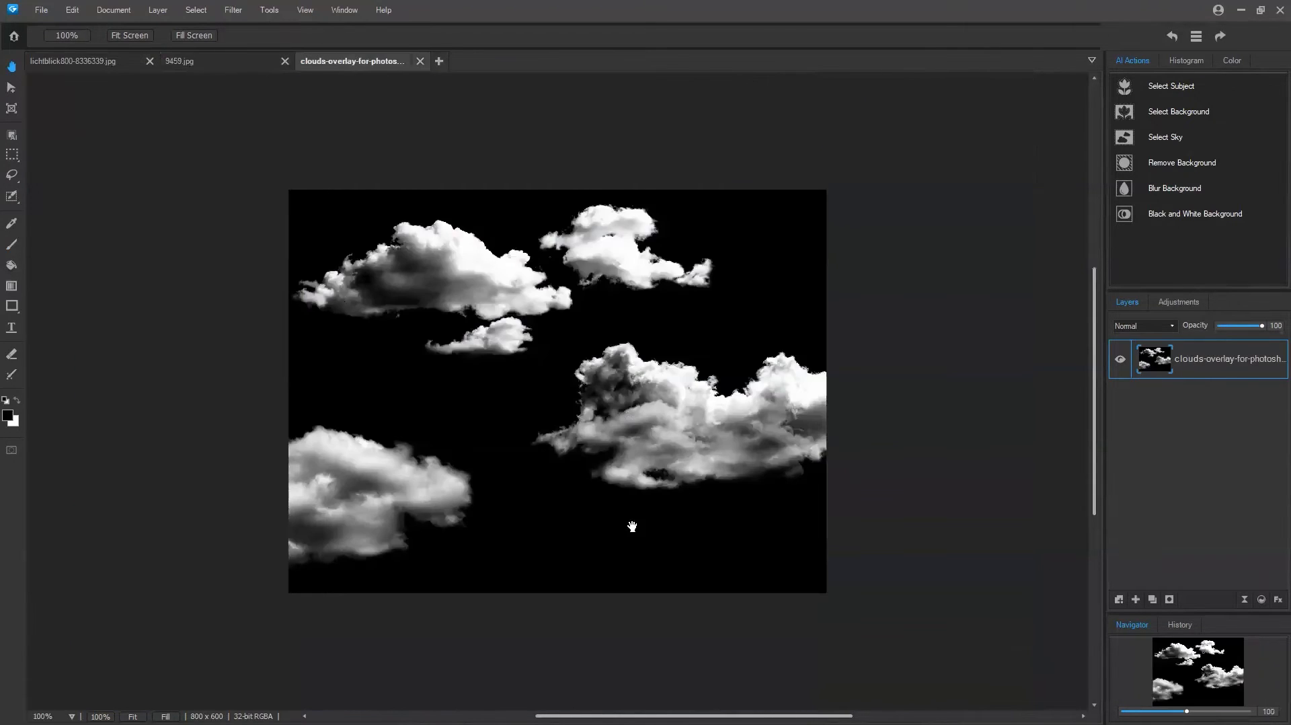
left_click(81, 66)
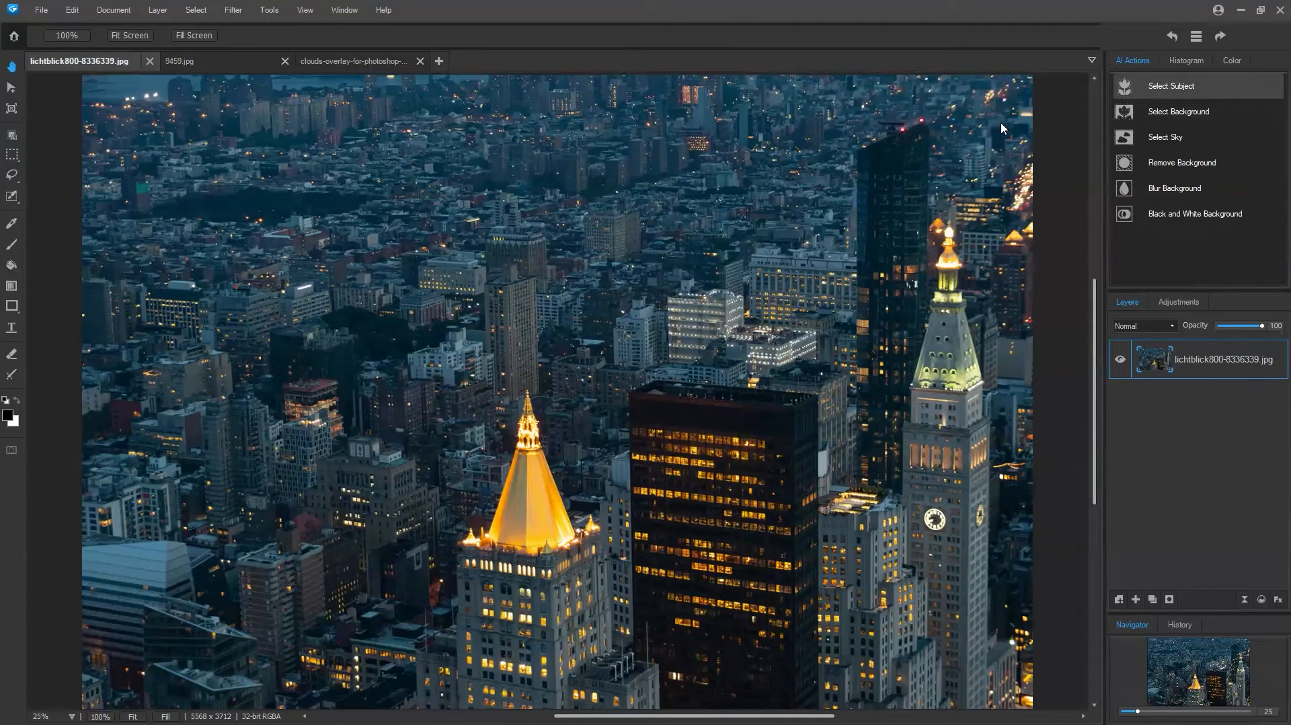
left_click(1173, 88)
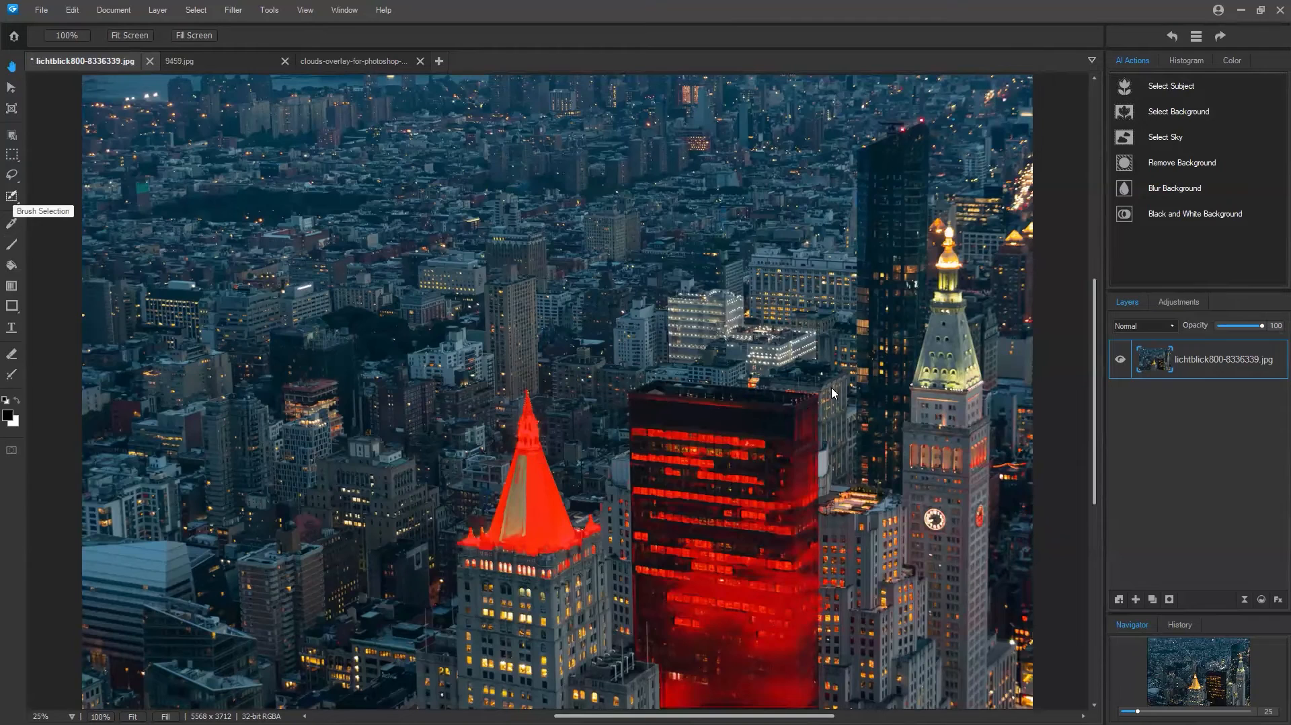
Add the rest of the golden pyramid roof and the whole dark office tower to the selection by outlining them loosely for automatic object selection
left_click(13, 199)
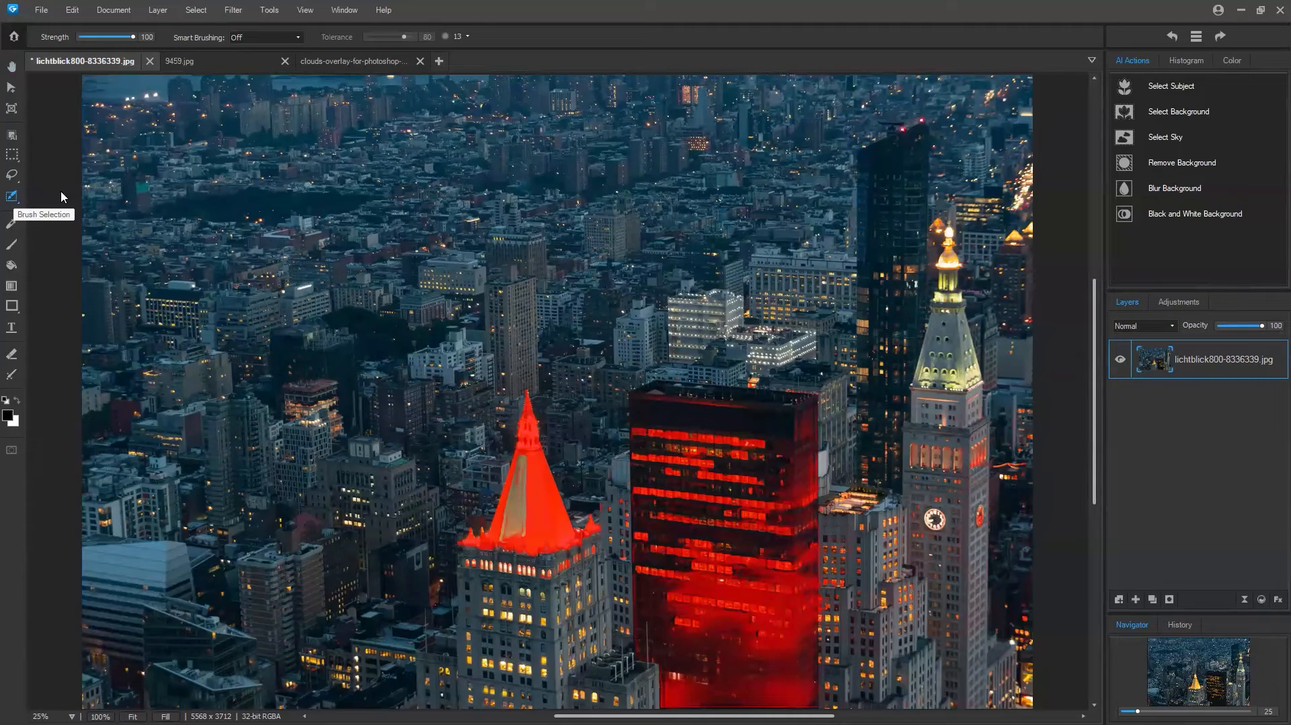
left_click(12, 135)
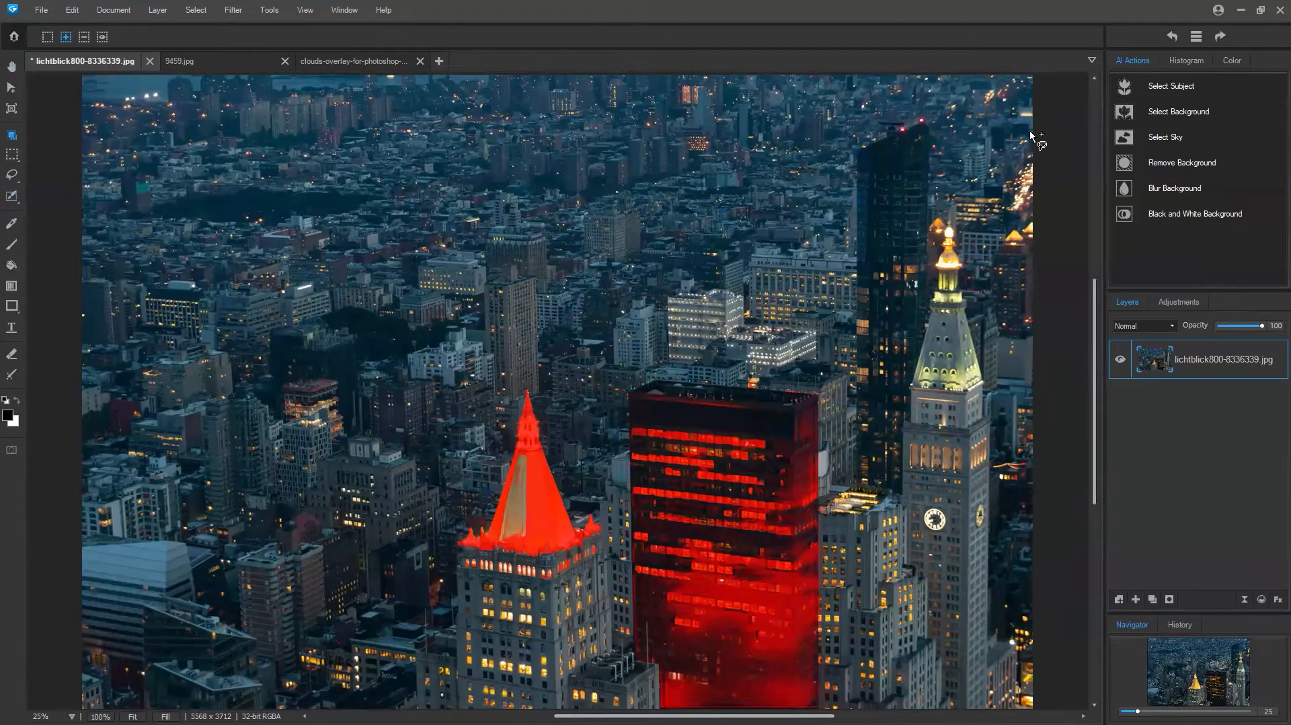
left_click(1177, 110)
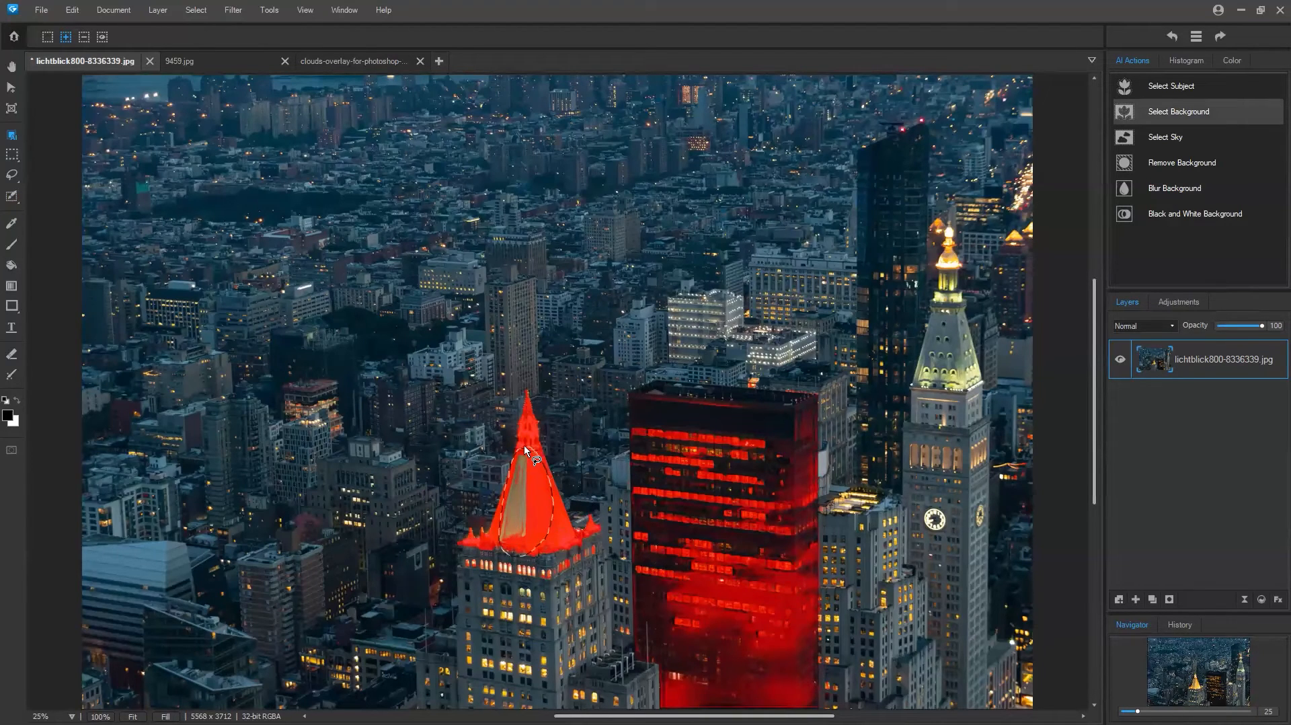
left_click_drag(524, 452, 524, 454)
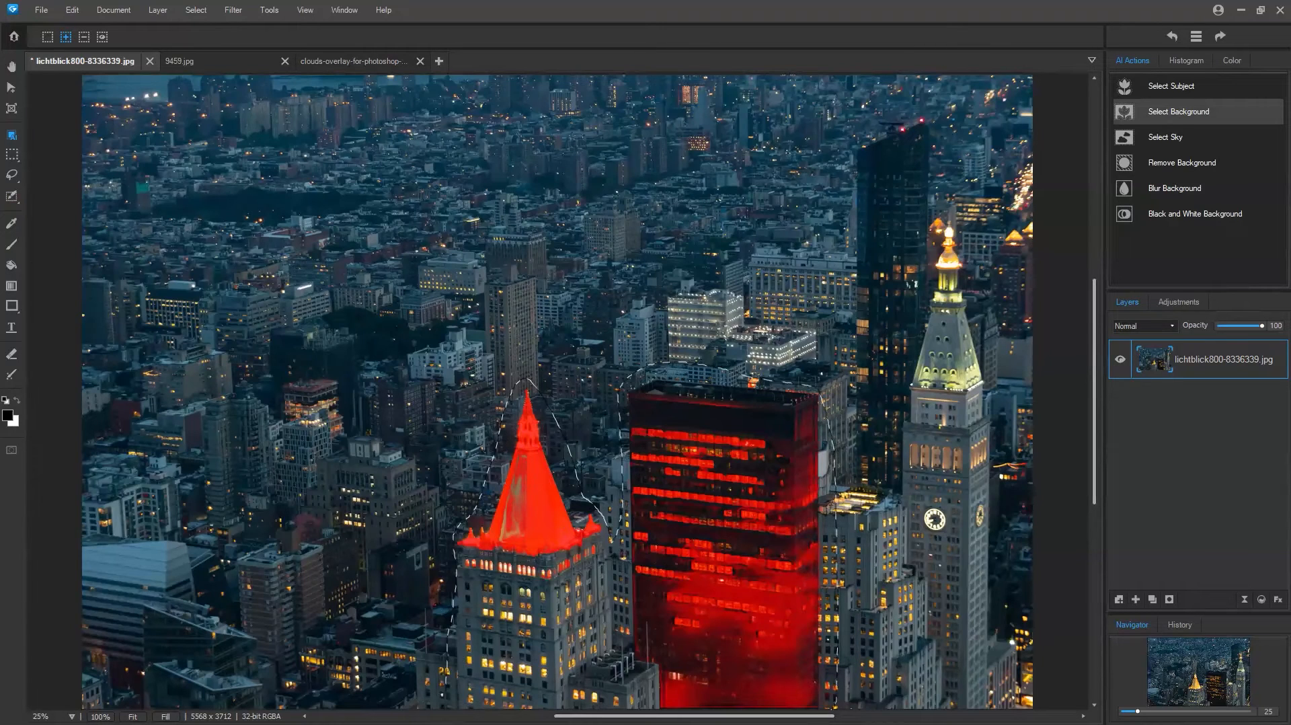
left_click_drag(450, 714, 449, 687)
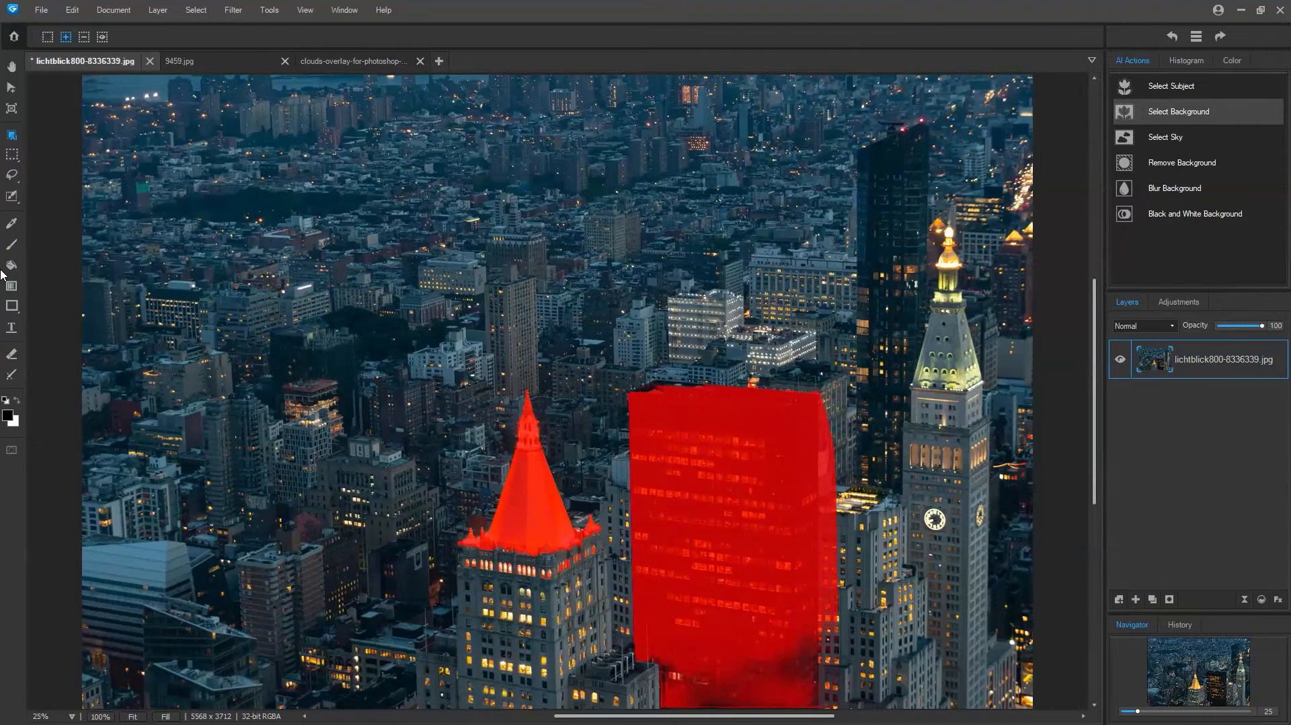
left_click(12, 197)
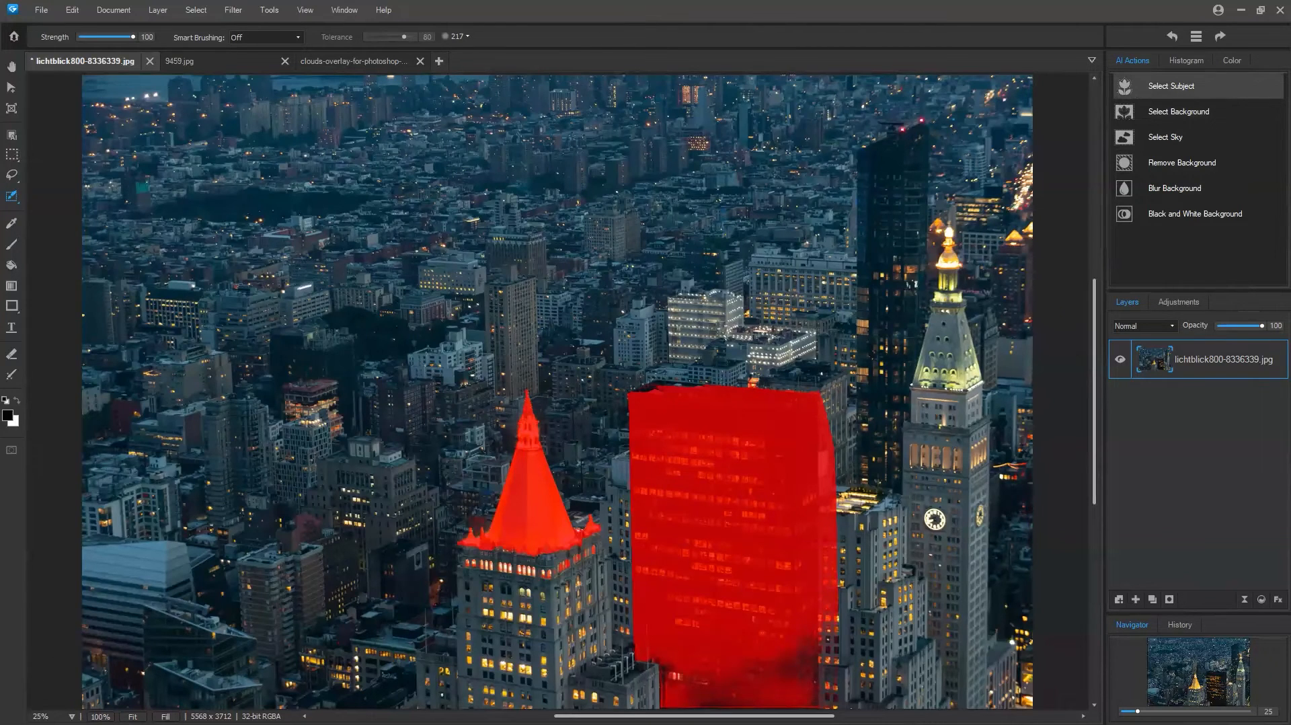
left_click(72, 716)
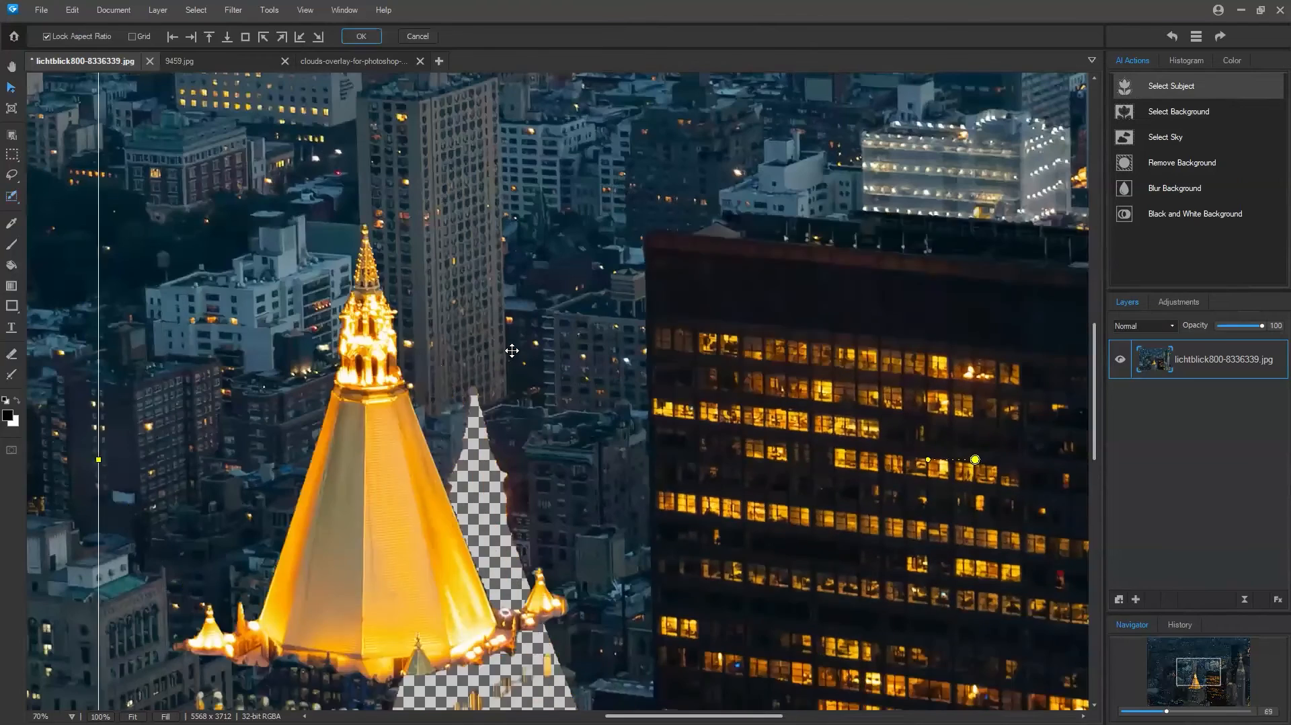
left_click_drag(512, 350, 502, 336)
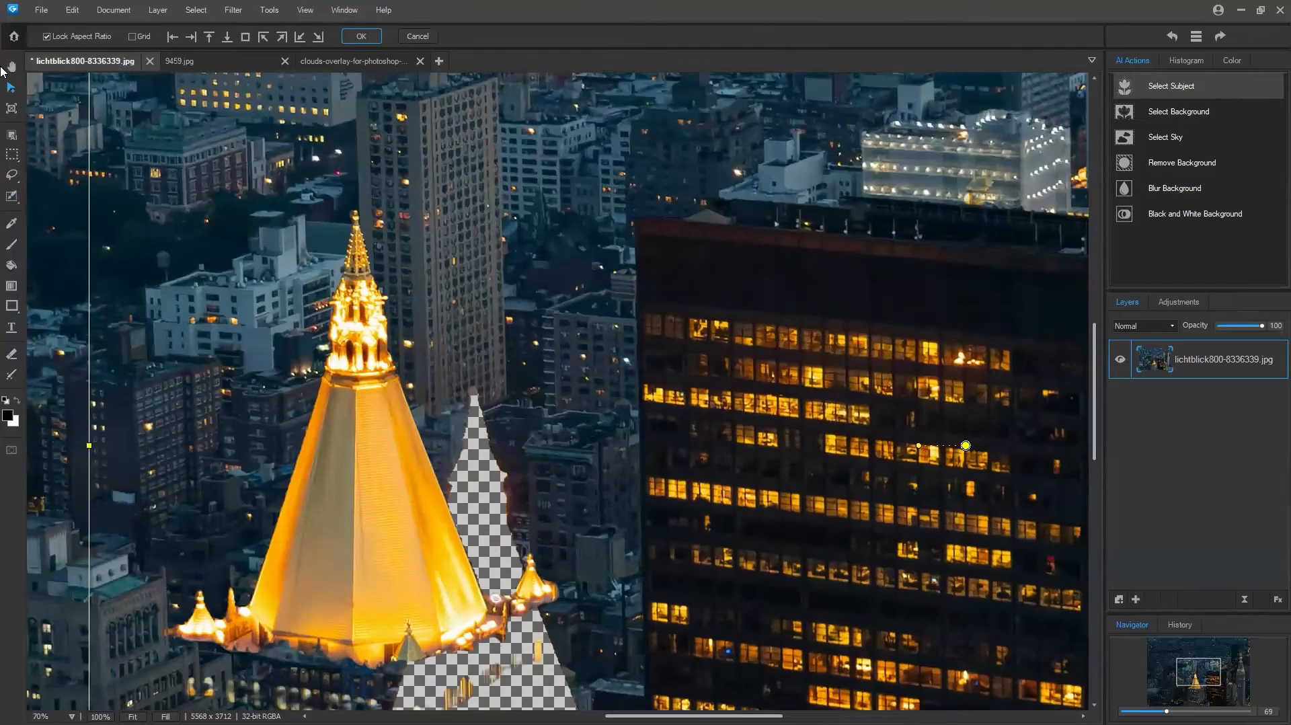
left_click(366, 38)
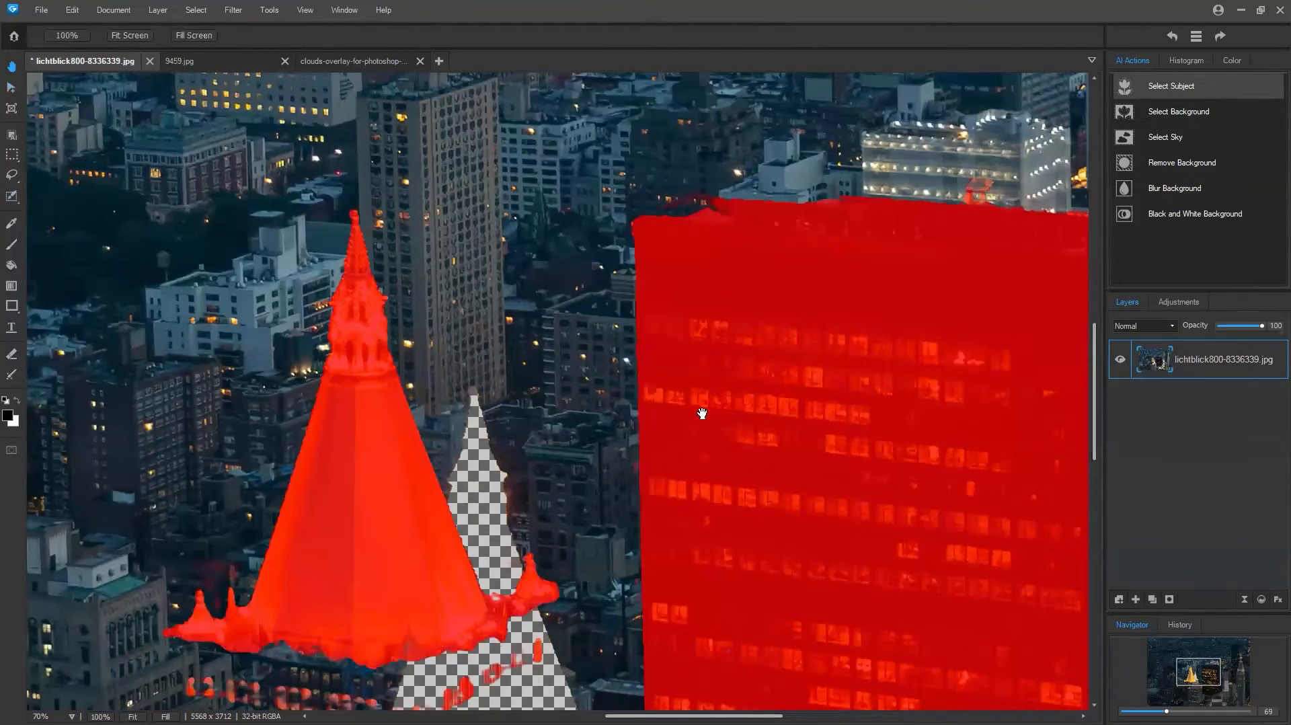
key("ctrl+d")
left_click_drag(524, 423, 491, 402)
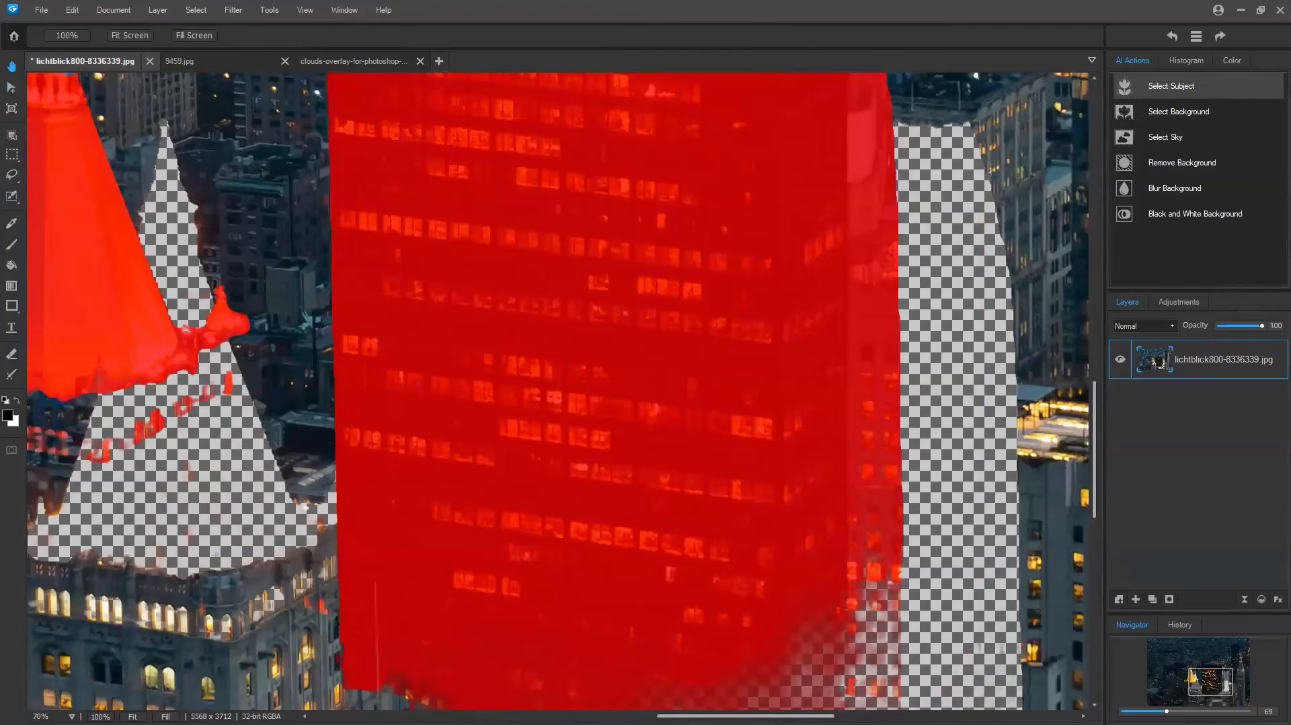
left_click(72, 717)
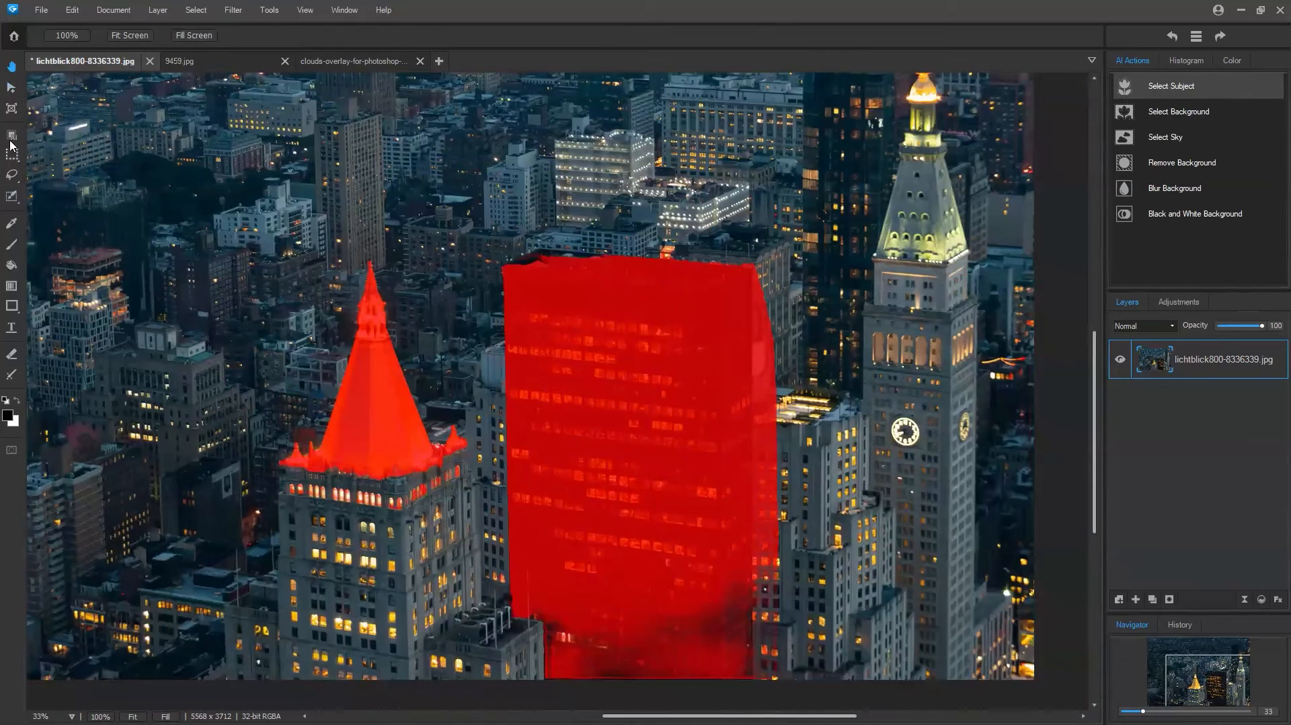
Brush the building below the golden roof into the selection and clean up the dark office tower's selected edges with Brush Selection
left_click(12, 195)
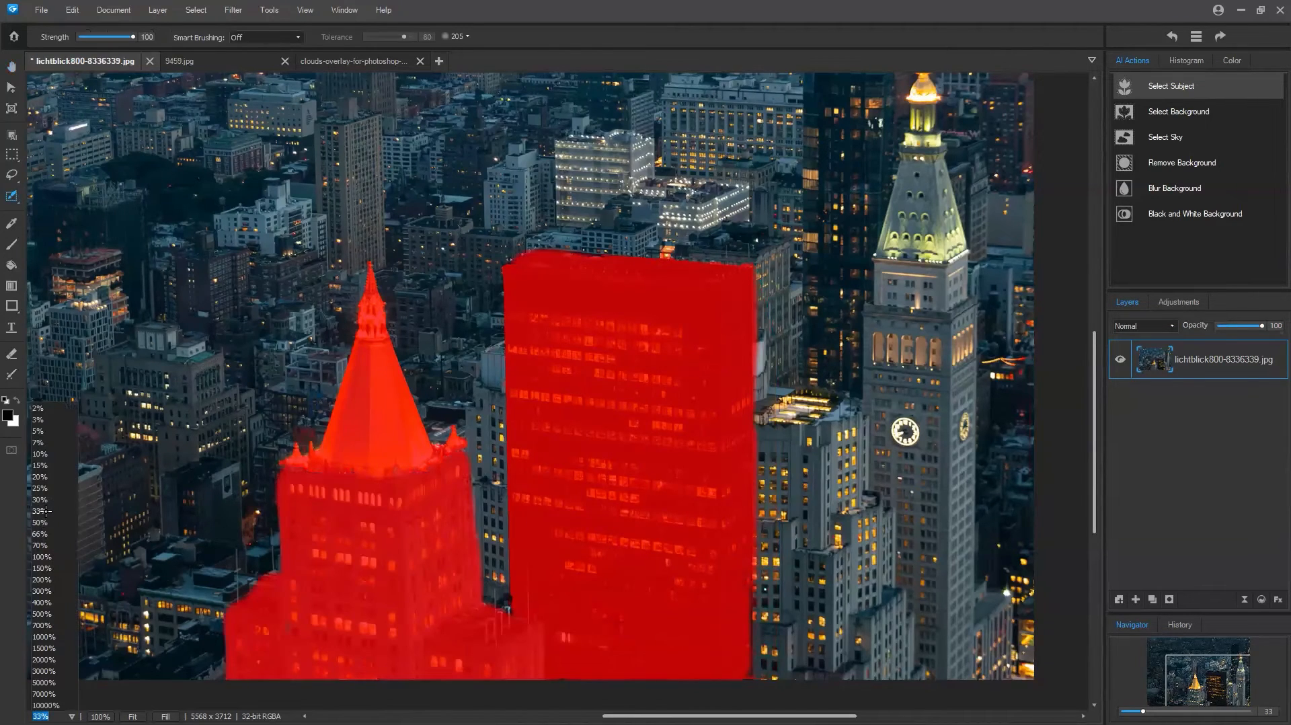
left_click(45, 511)
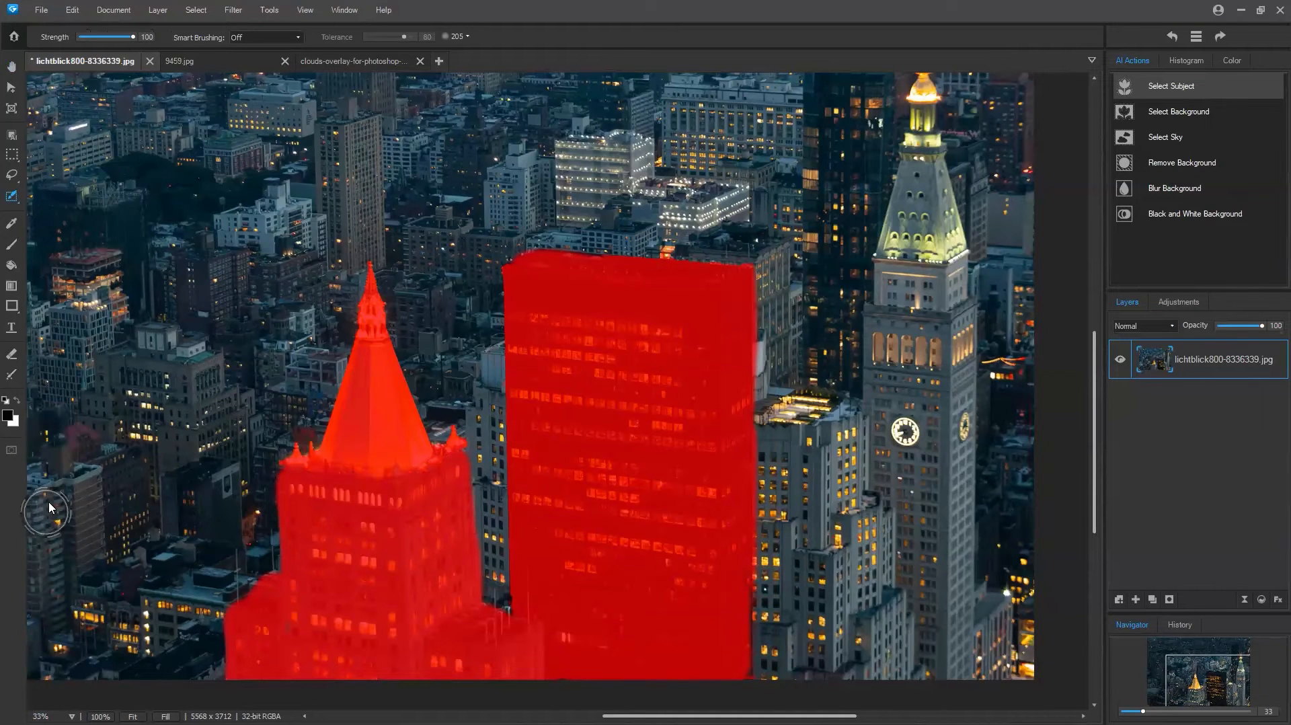
left_click(42, 477)
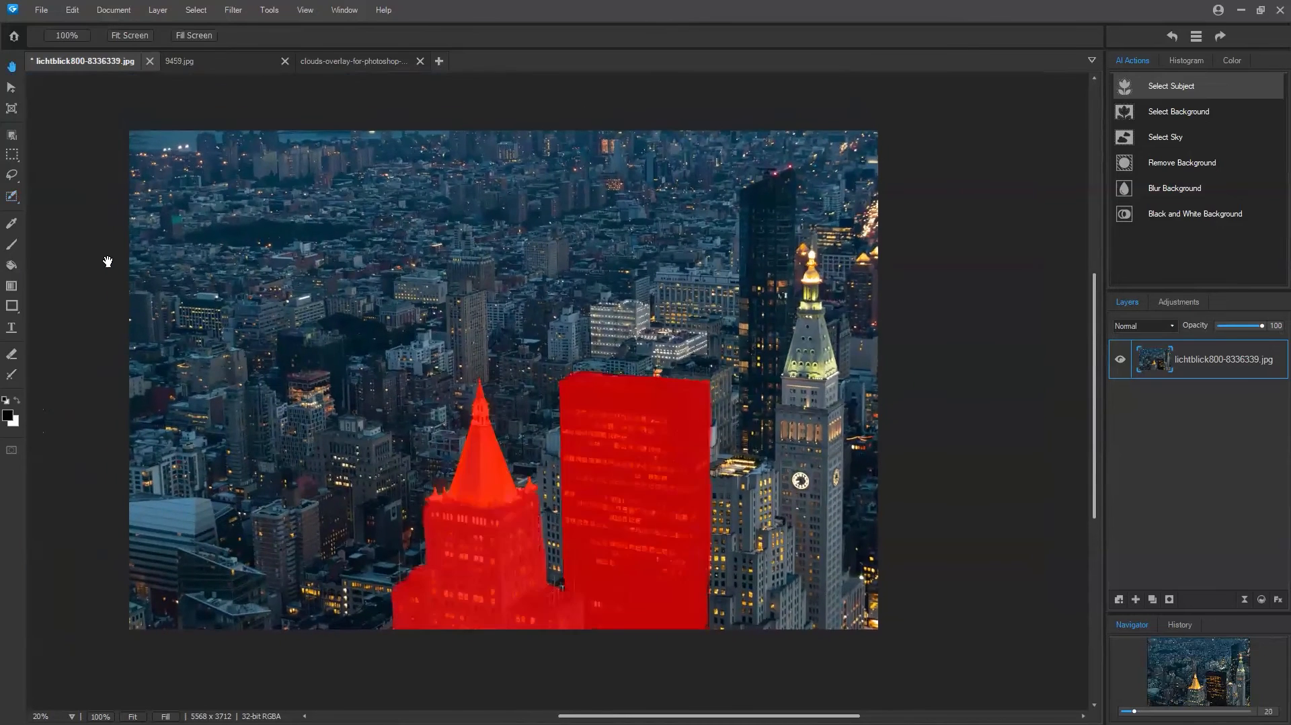
left_click_drag(108, 262, 101, 253)
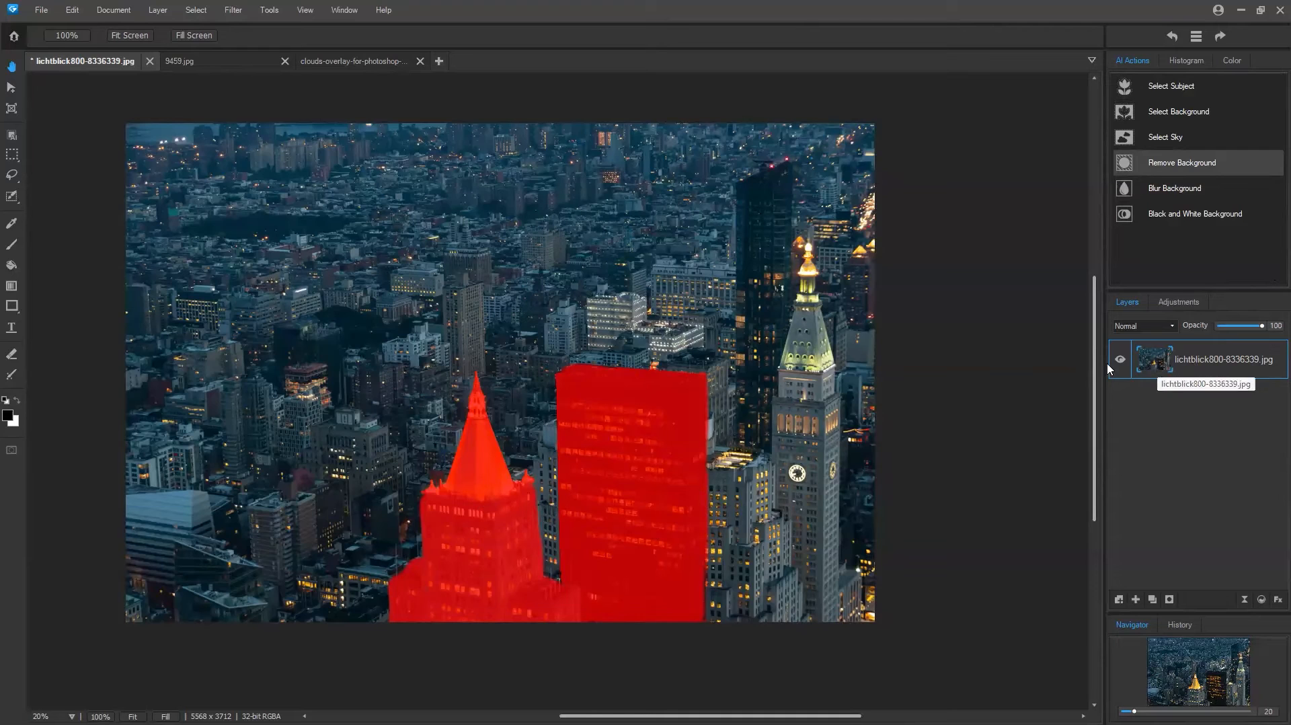
Copy the two selected towers and paste them as a new layer above the city photo
key("ctrl+c")
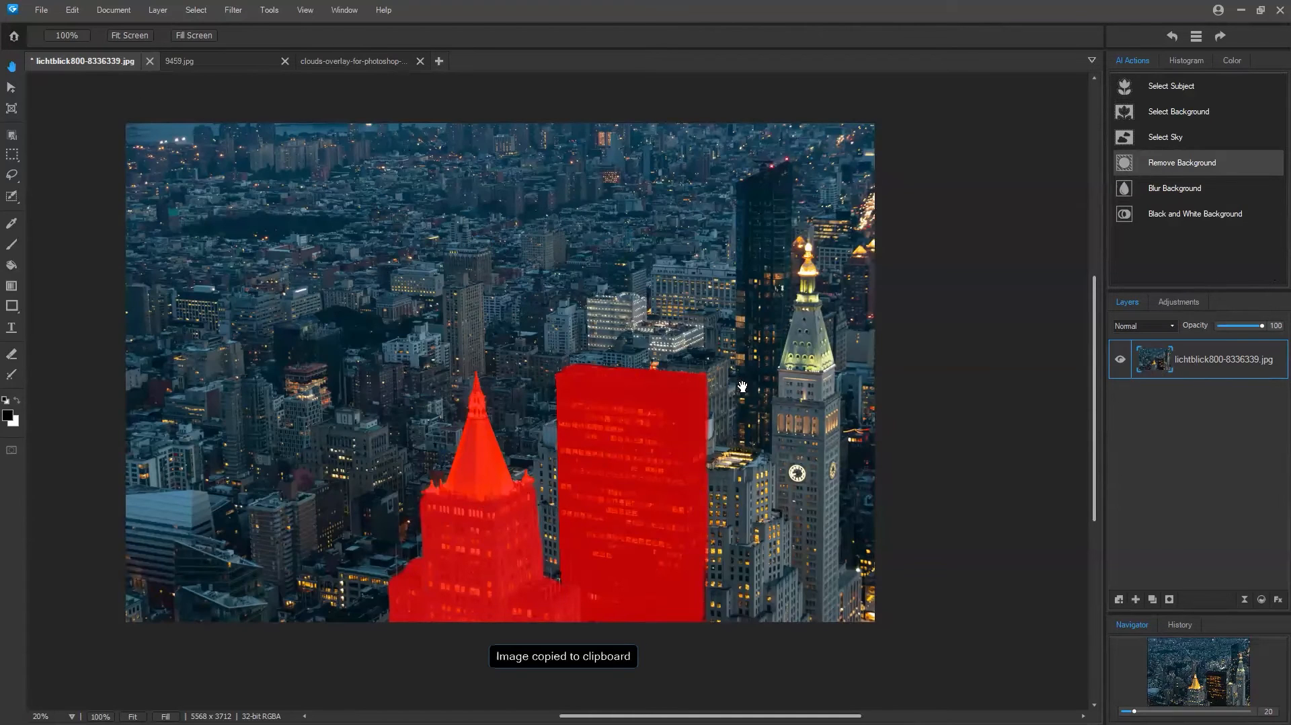
key("ctrl+v")
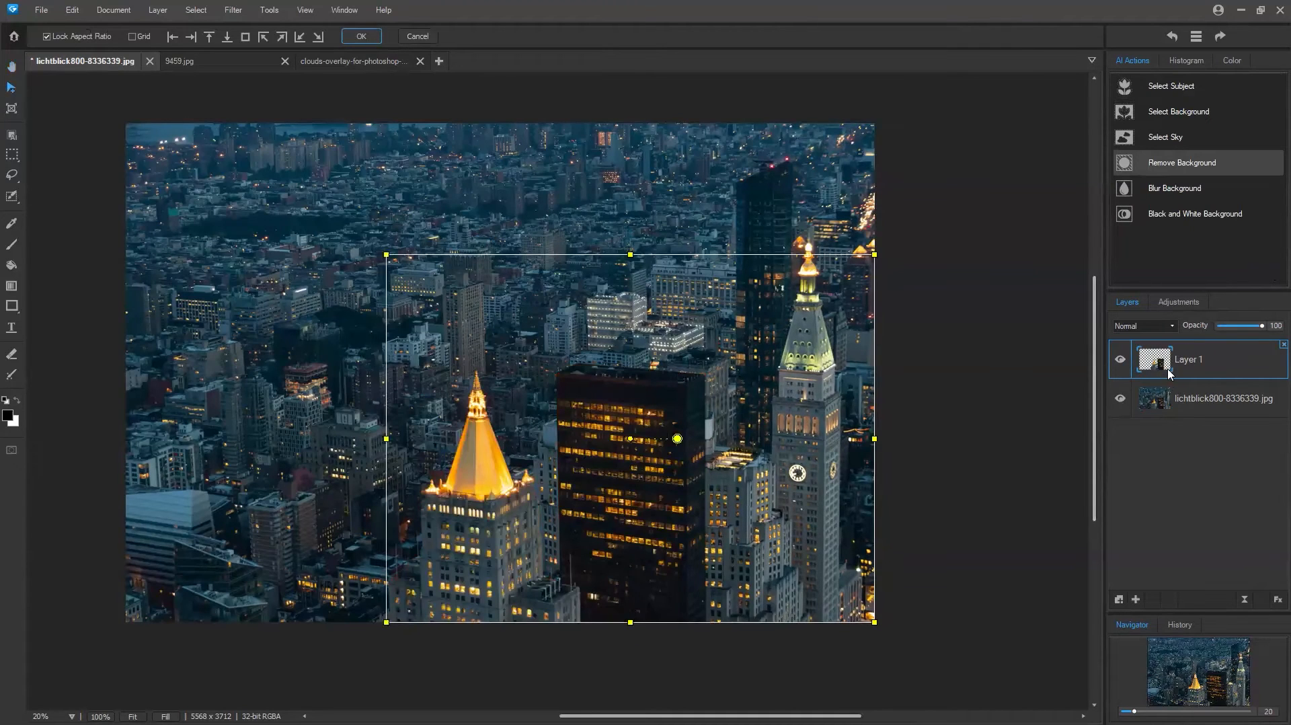
left_click(1180, 399)
left_click(1183, 365)
left_click(1181, 402)
left_click(1173, 375)
Add an Exposure adjustment directly above the city photo layer and darken the background with exposure at -58
left_click(1195, 403)
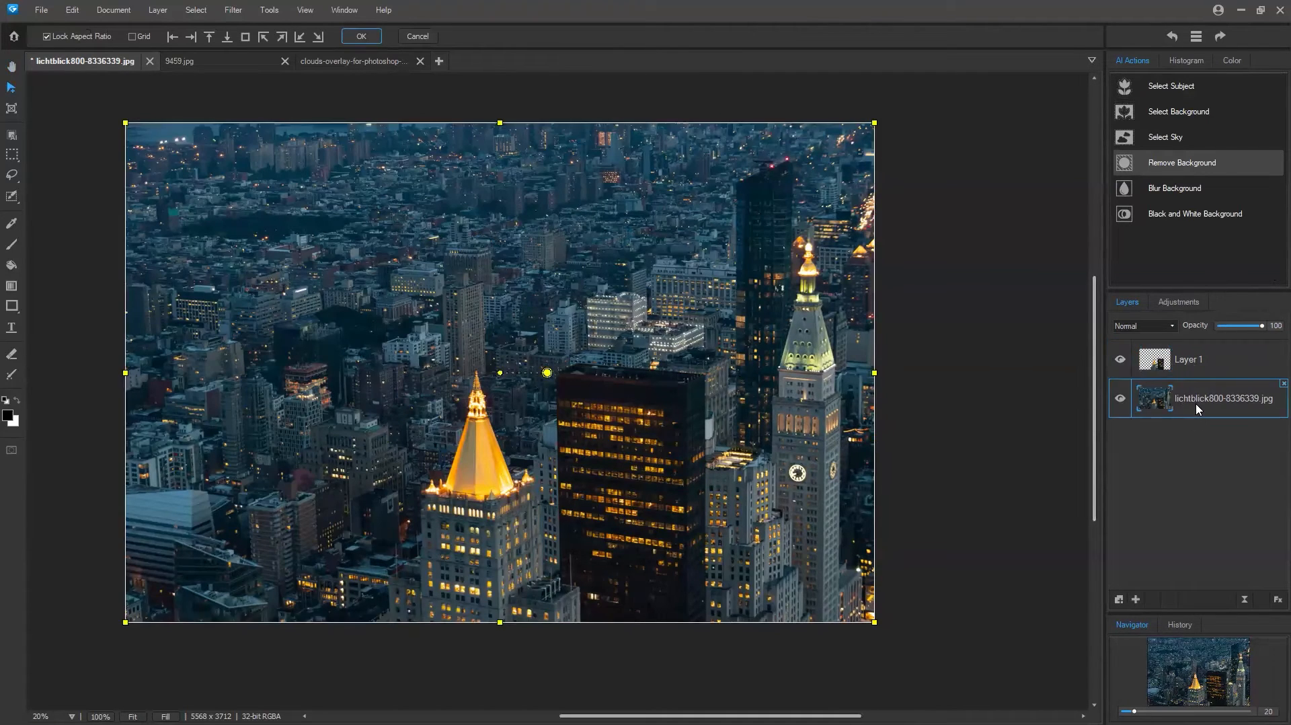
left_click(1190, 304)
left_click(1155, 324)
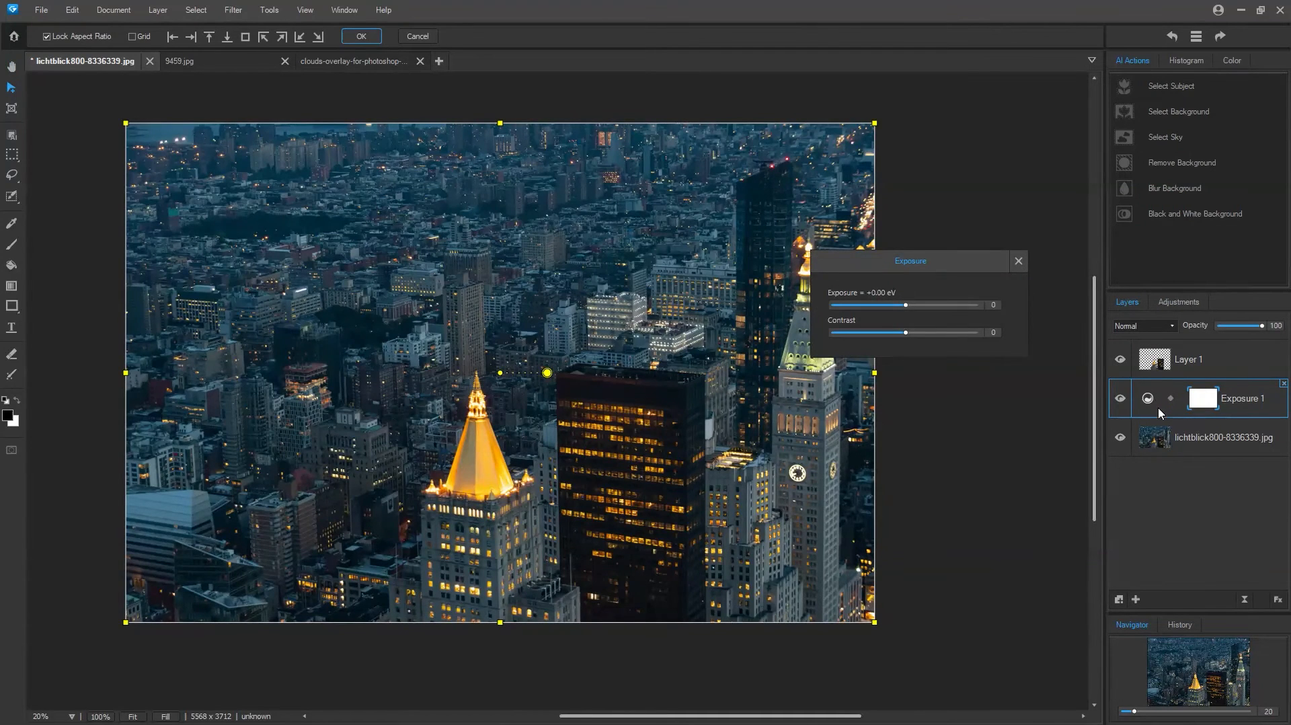
left_click(1167, 410)
left_click(1167, 412)
left_click_drag(885, 307, 857, 314)
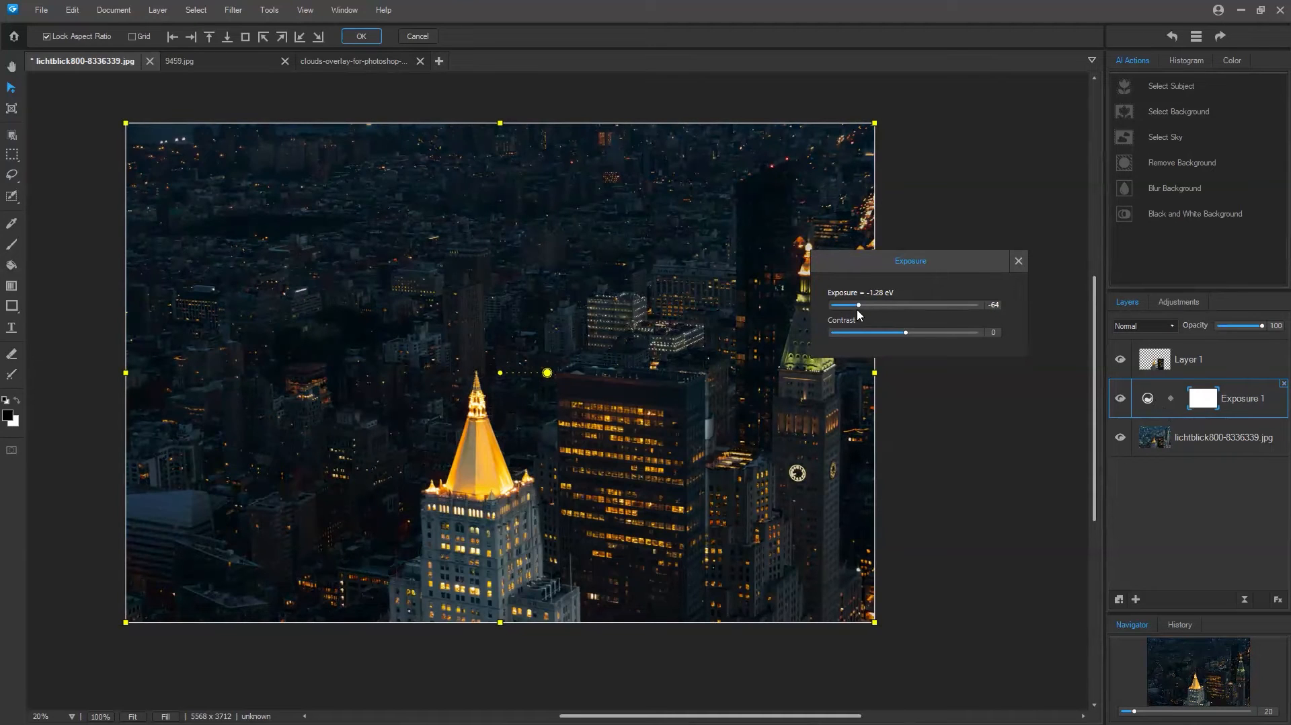
left_click_drag(861, 315, 862, 315)
left_click(1017, 263)
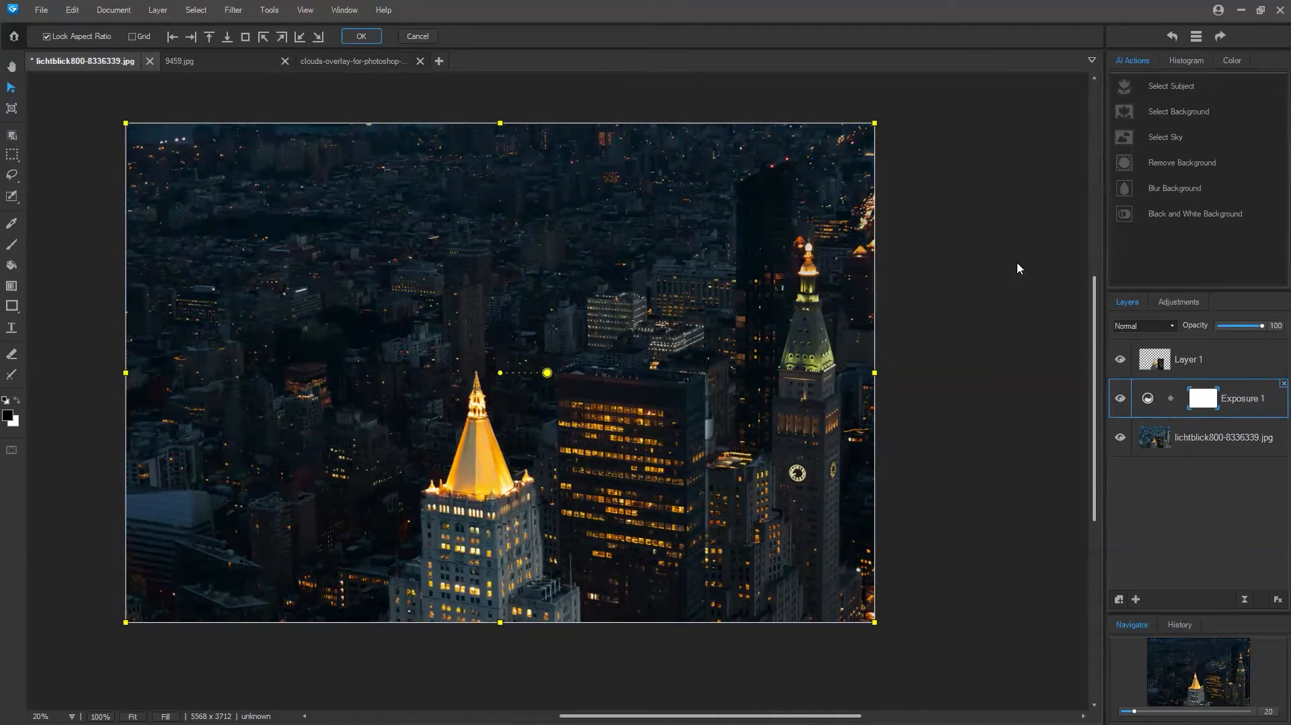
Hide and reshow the background's Exposure adjustment to compare the darkened city with the original
left_click(1121, 399)
left_click(1121, 399)
left_click(1120, 399)
left_click(1121, 400)
Add a mask to the towers layer and paint black along the dark tower's right edge with a 229-wide brush at feathering 5
left_click(1173, 375)
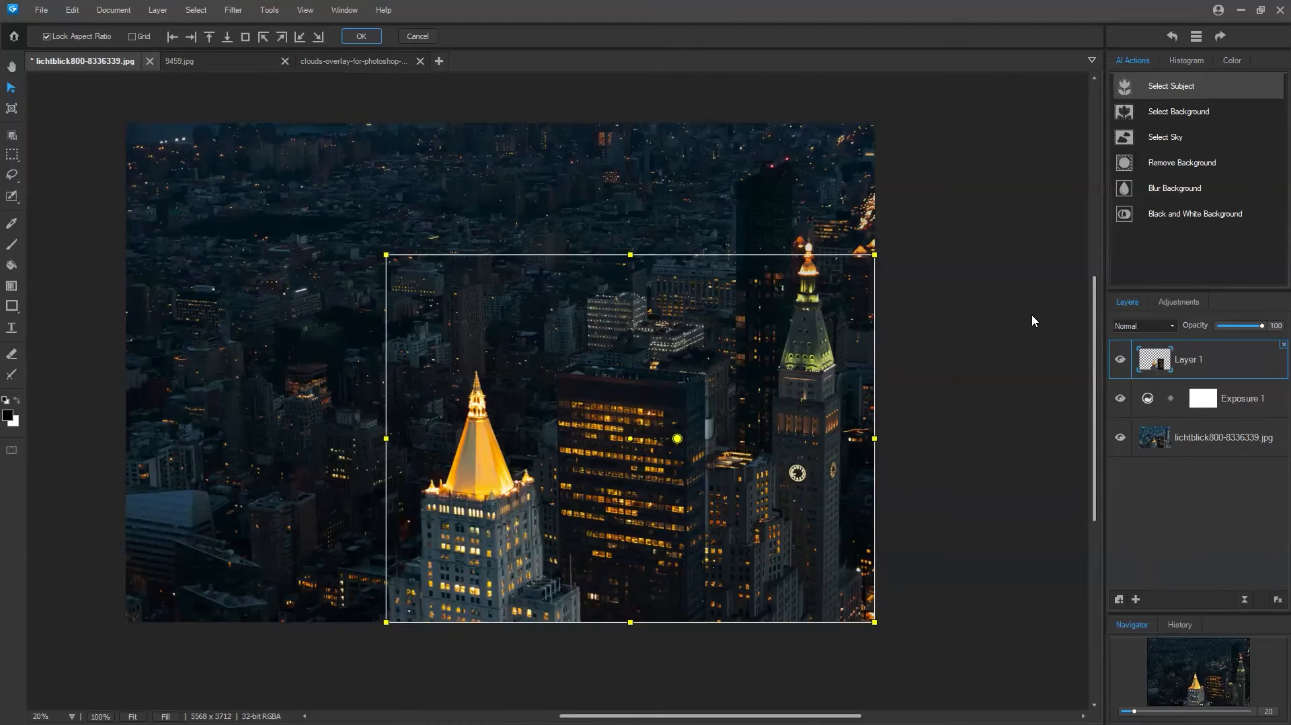
left_click(361, 37)
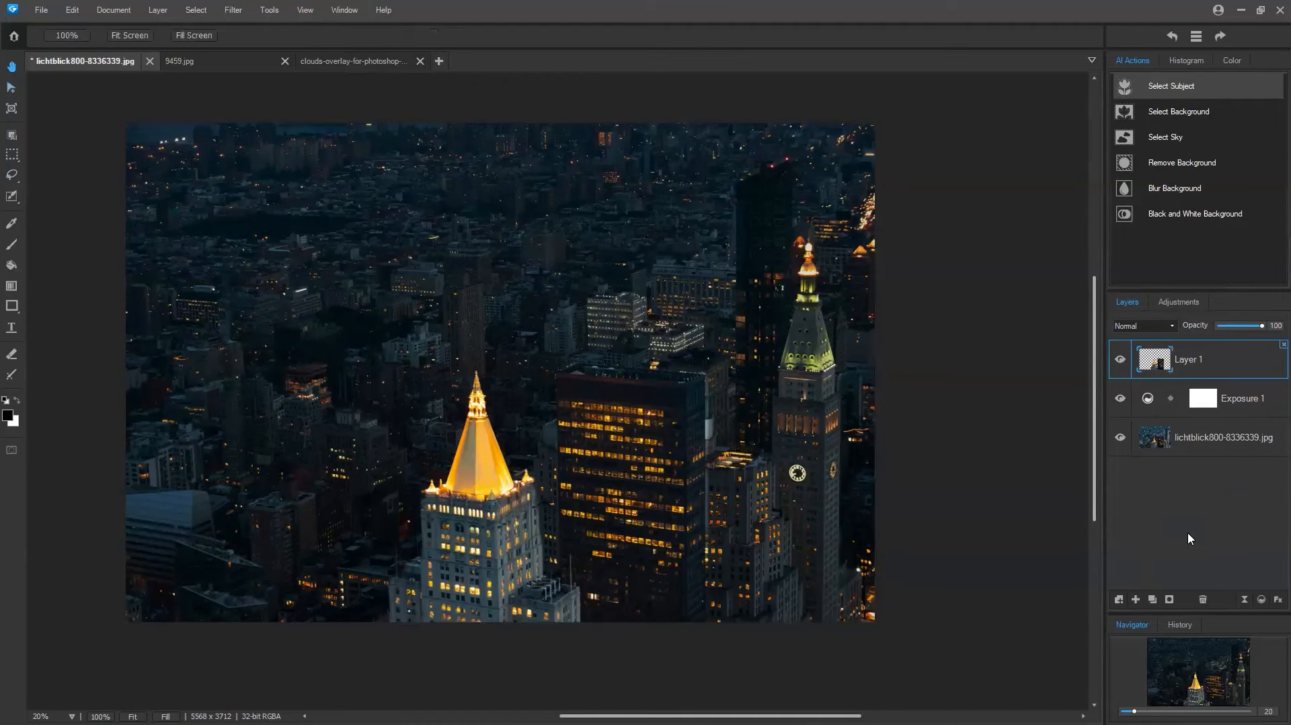
left_click(1168, 600)
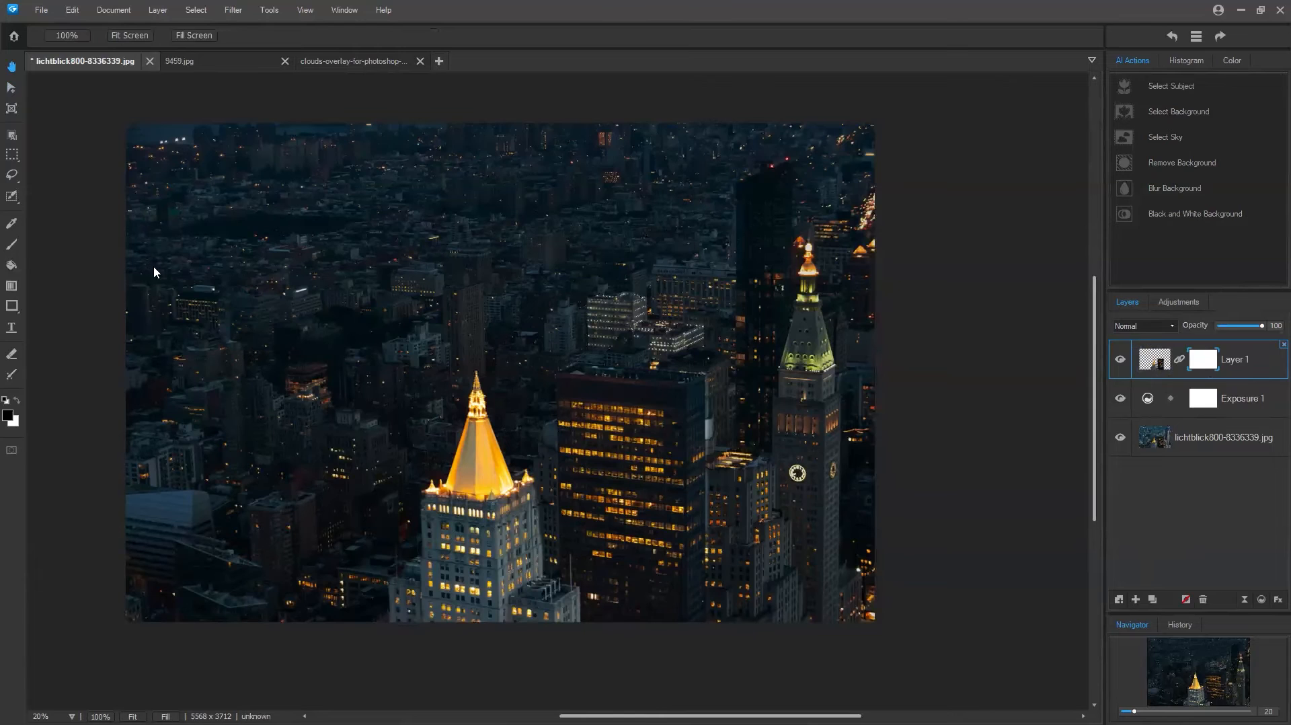
left_click(12, 244)
key("b")
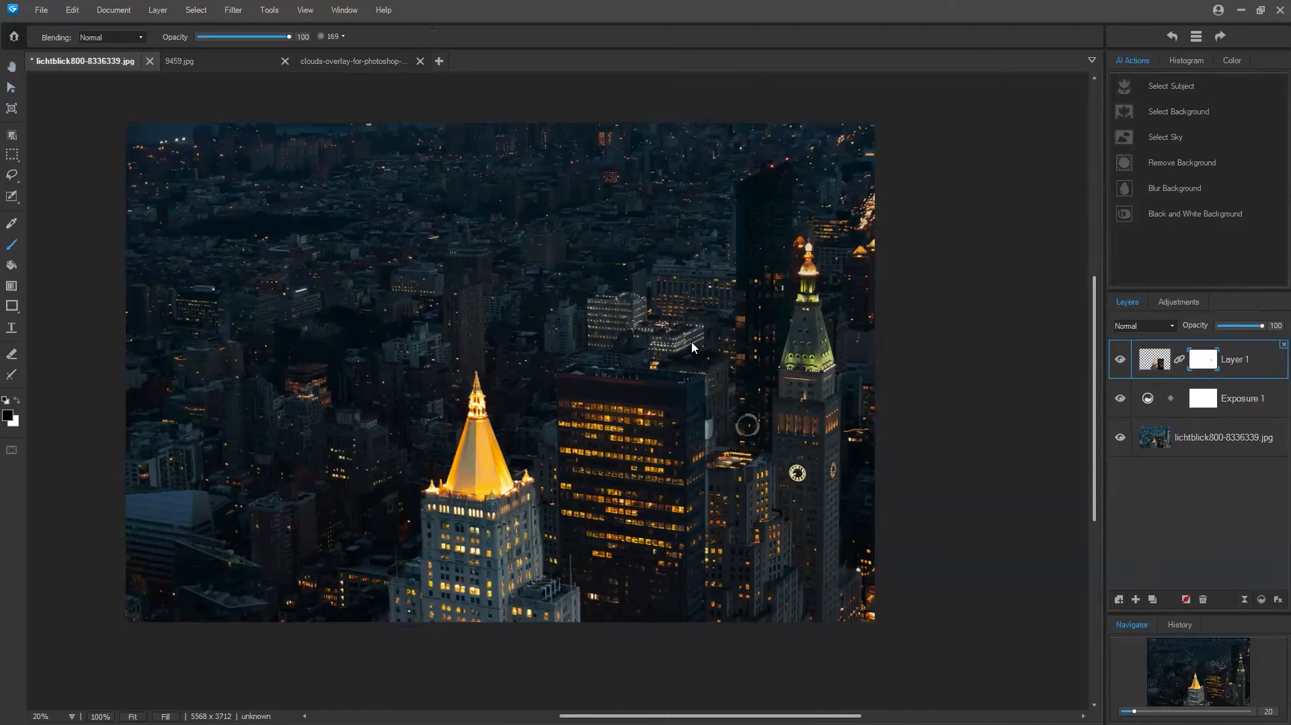
left_click(342, 39)
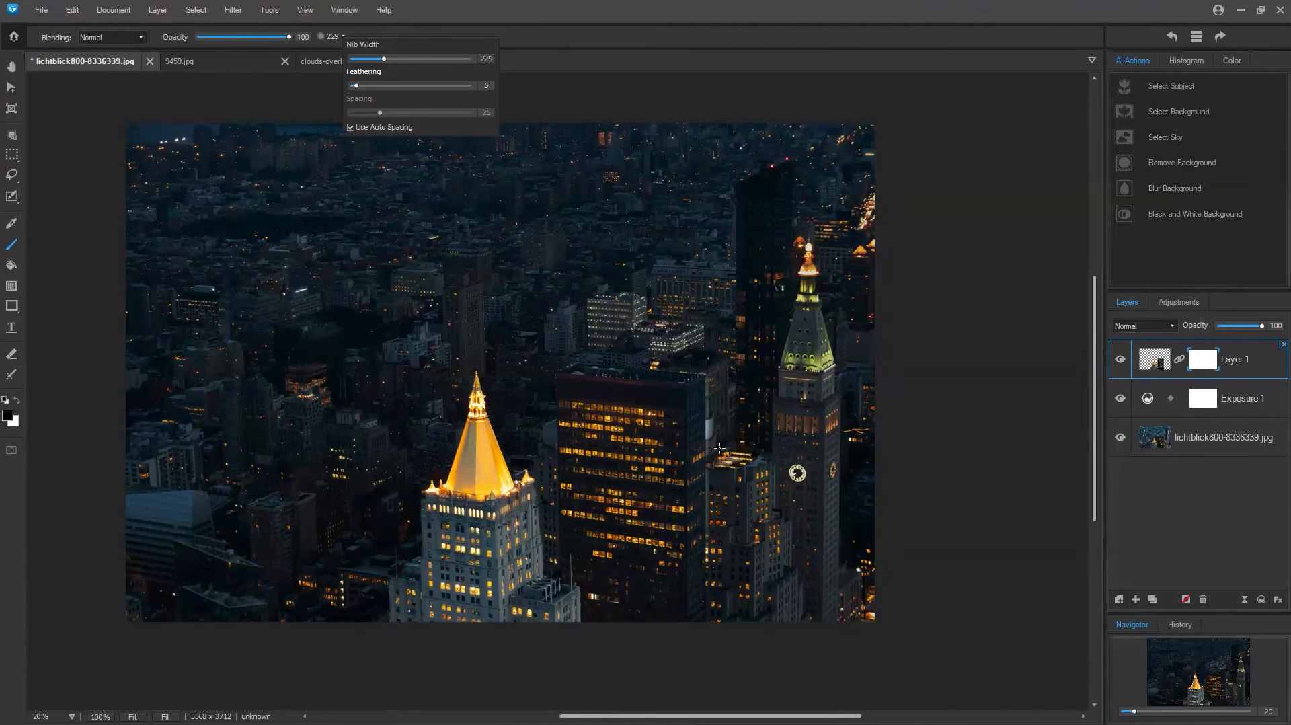
left_click(719, 361)
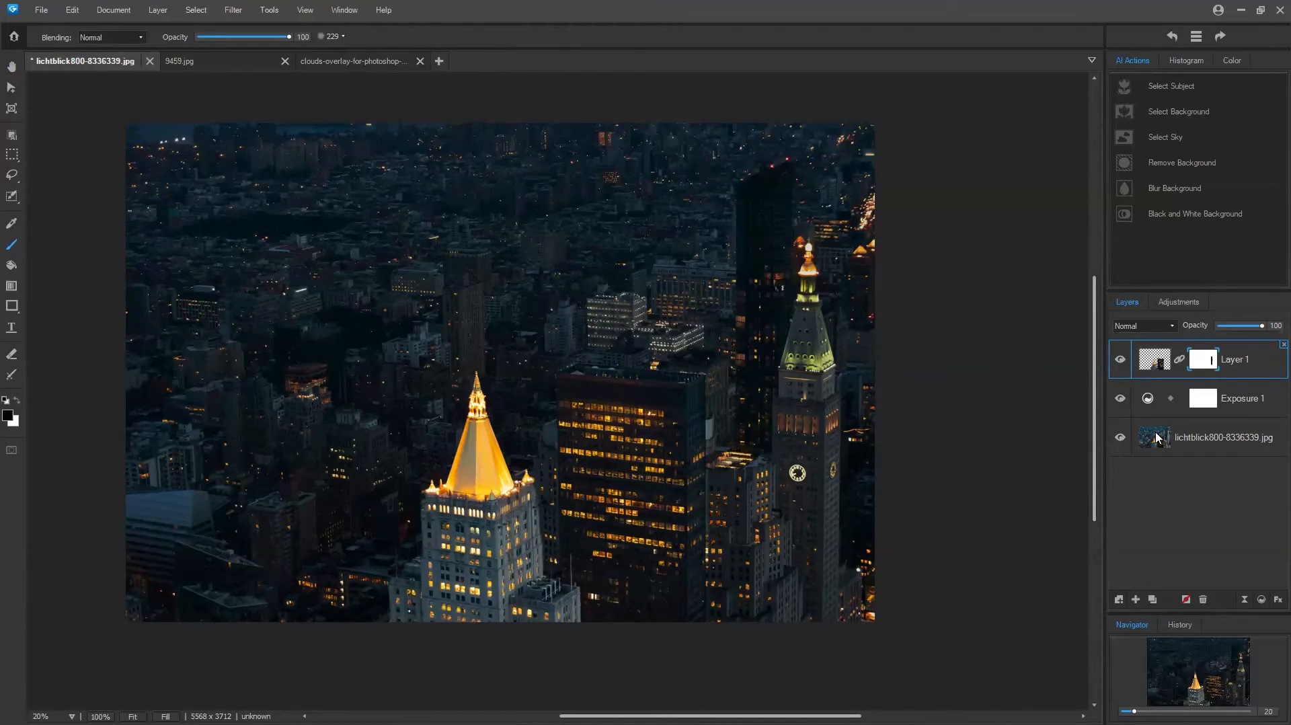
Add a Blur adjustment above the background's Exposure adjustment and set its strength to 7
double_click(1147, 398)
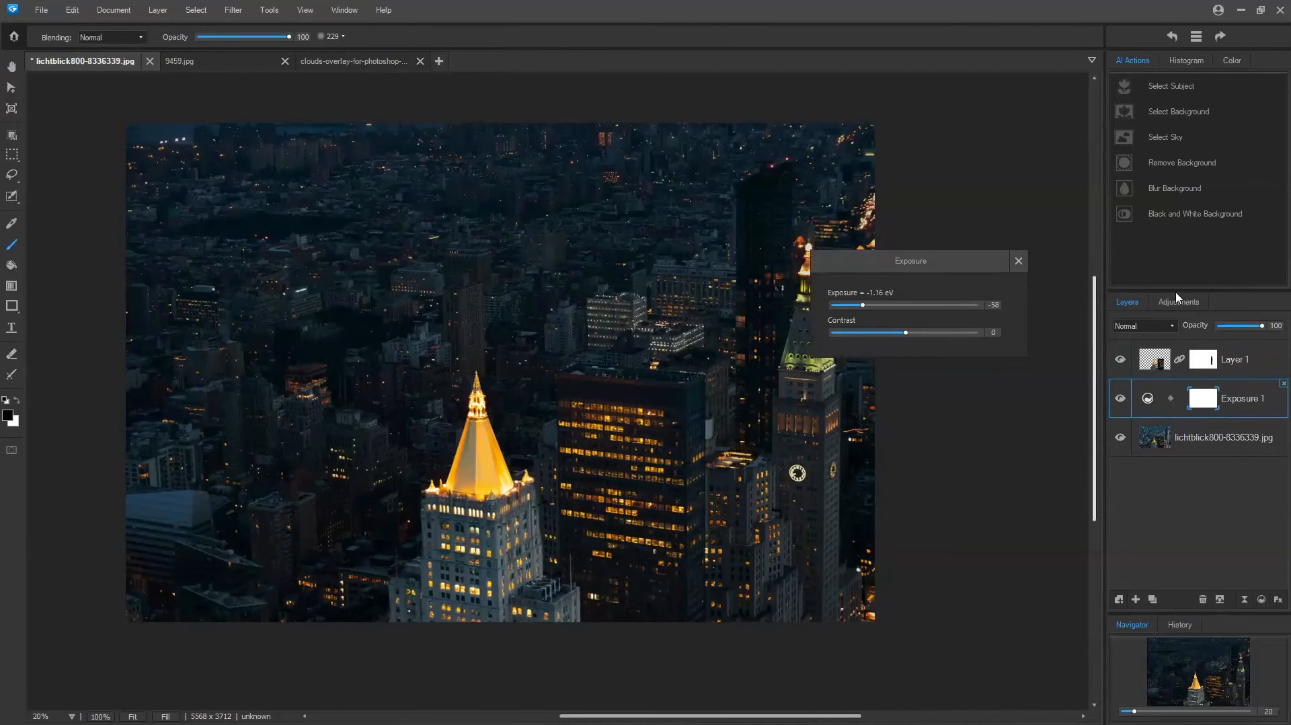
left_click(1193, 302)
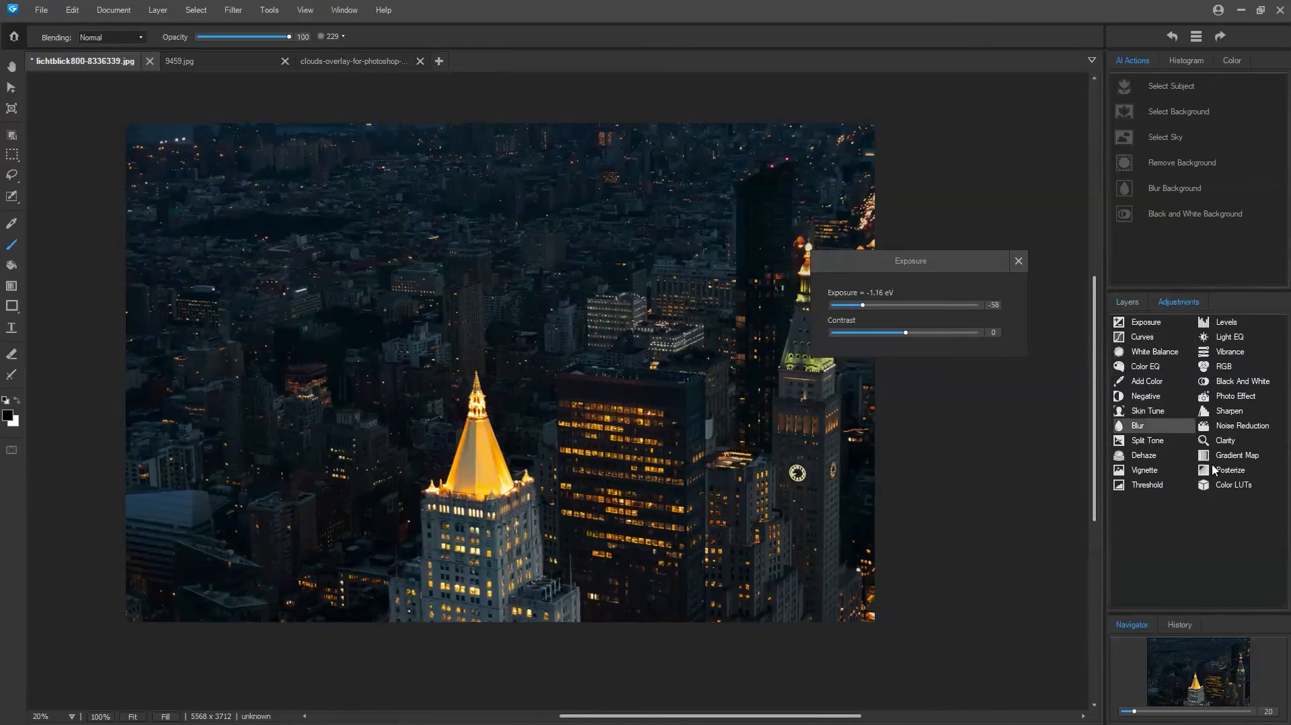
left_click(1139, 425)
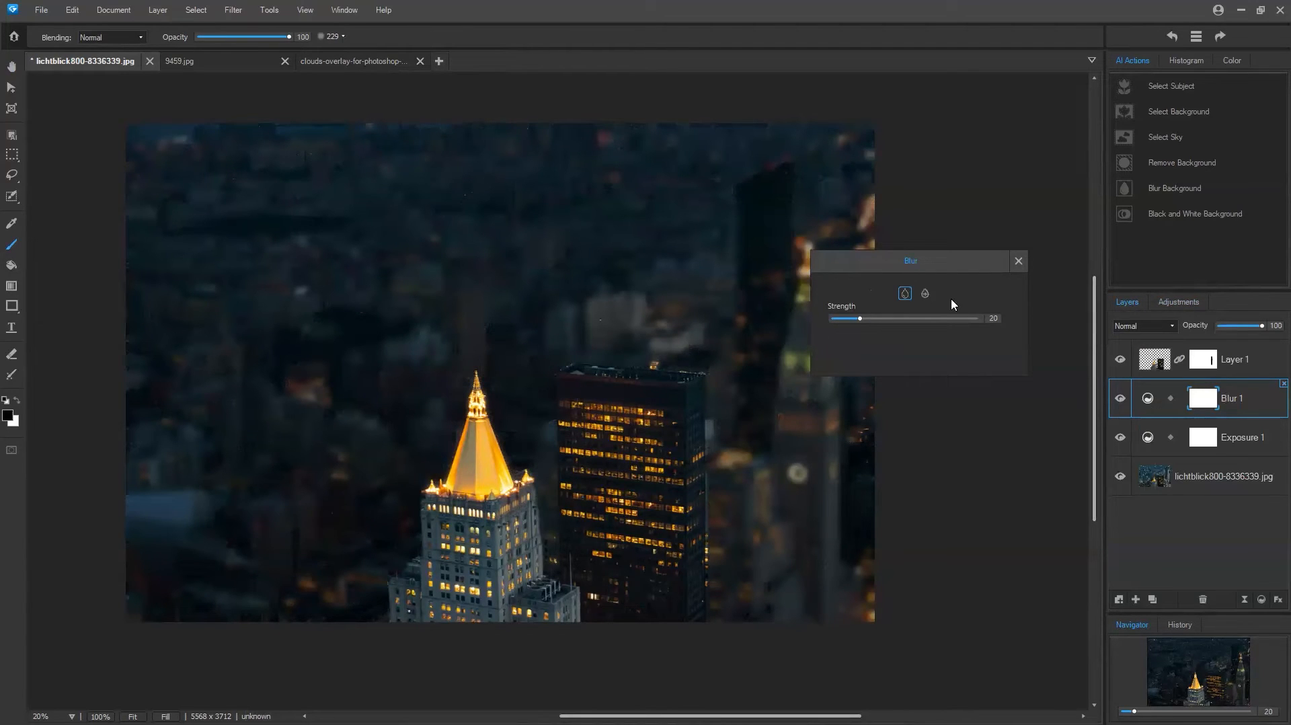
left_click_drag(868, 261, 801, 360)
mouse_move(793, 416)
left_mouse_down()
mouse_move(891, 408)
mouse_move(784, 421)
mouse_move(894, 423)
mouse_move(771, 426)
left_mouse_up()
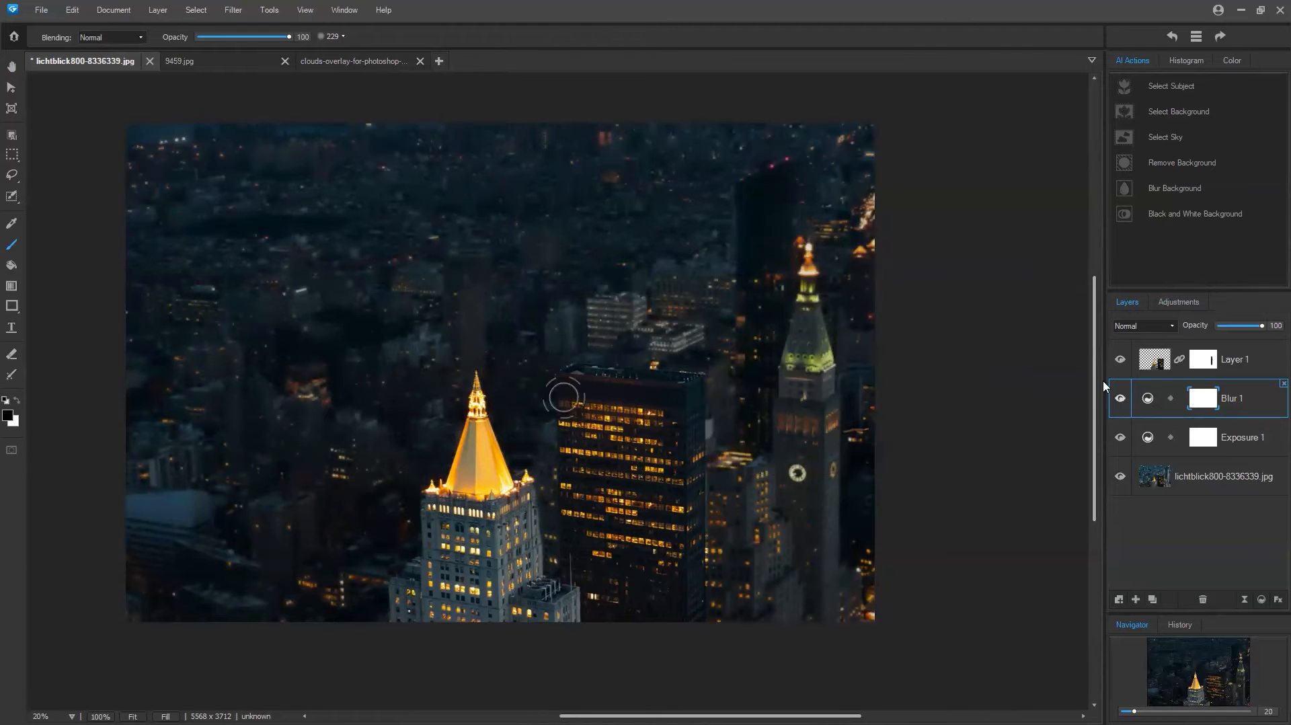
double_click(1147, 409)
left_click_drag(733, 415, 736, 414)
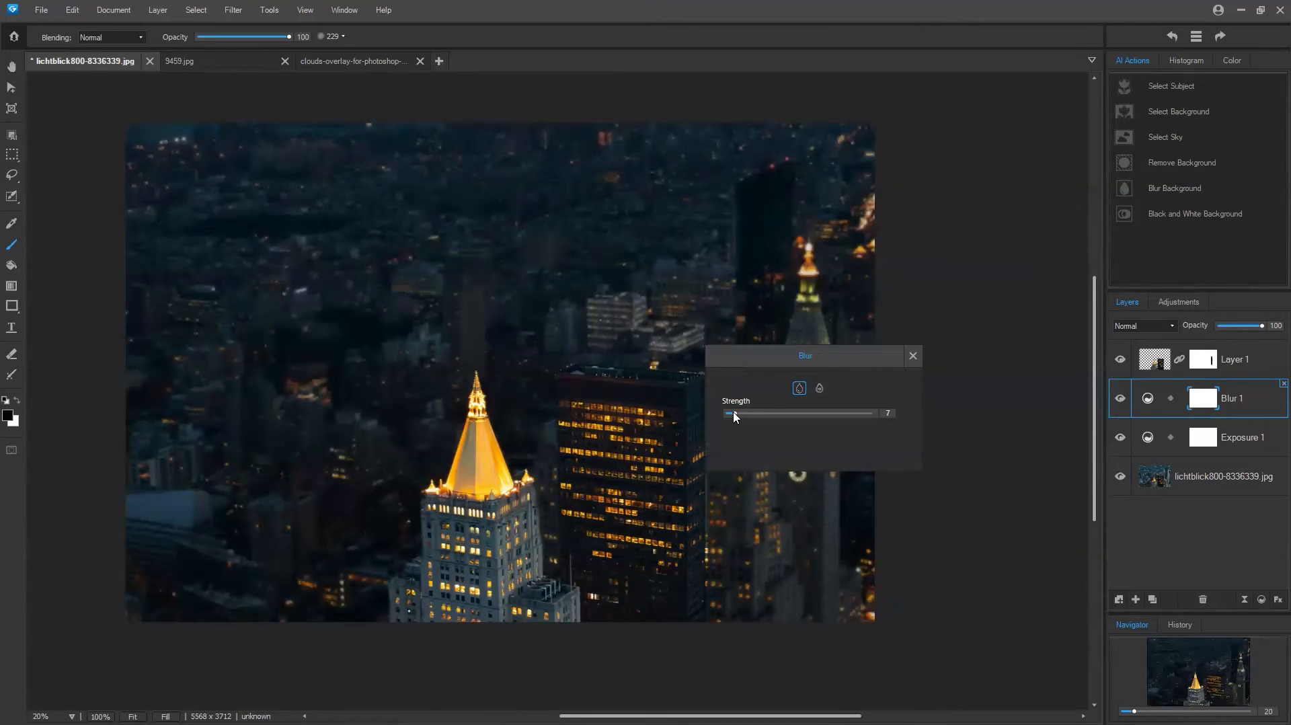
left_click_drag(767, 368, 620, 381)
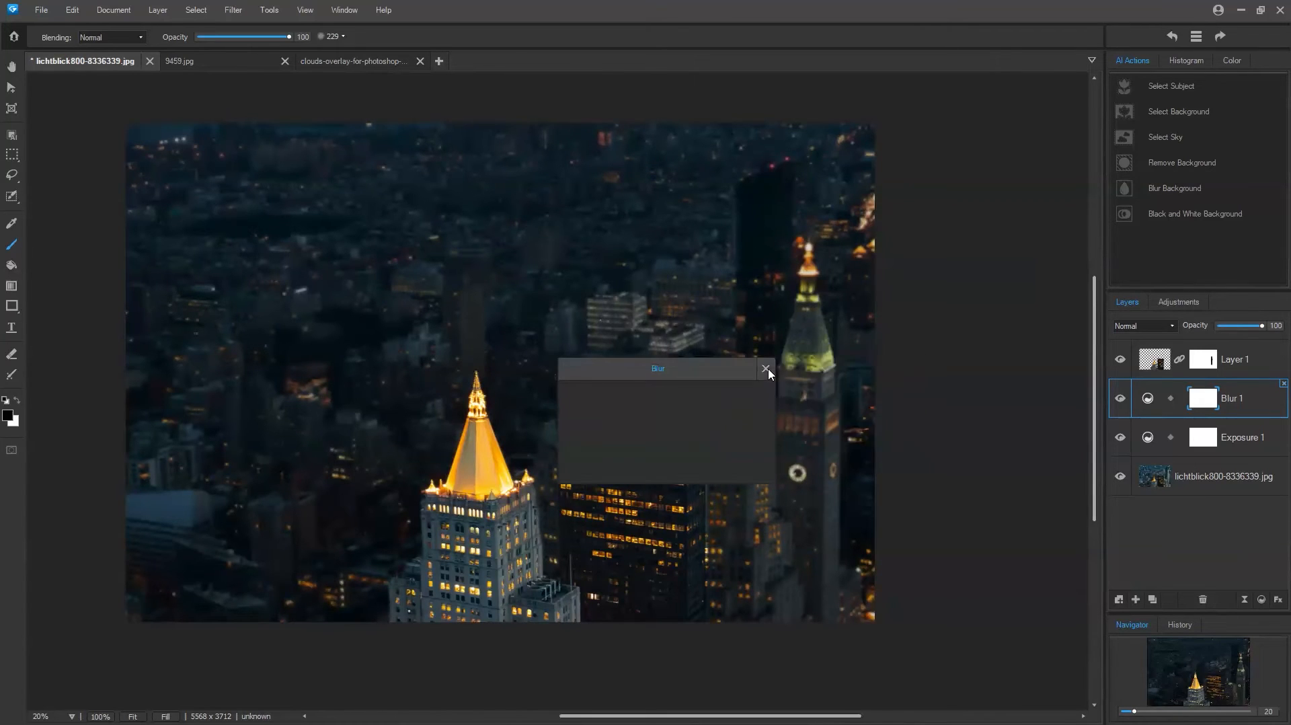
Add a second Exposure adjustment above the towers layer and clip it to that layer
left_click(1157, 350)
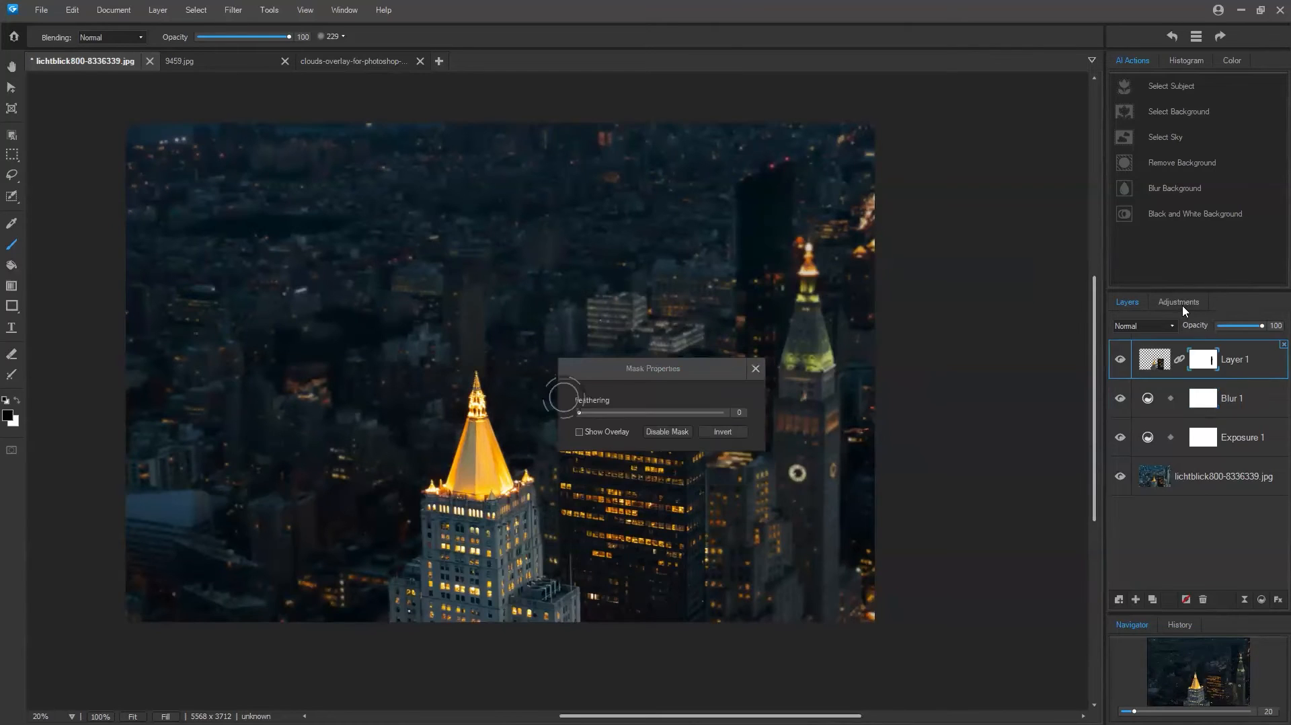
left_click(1180, 304)
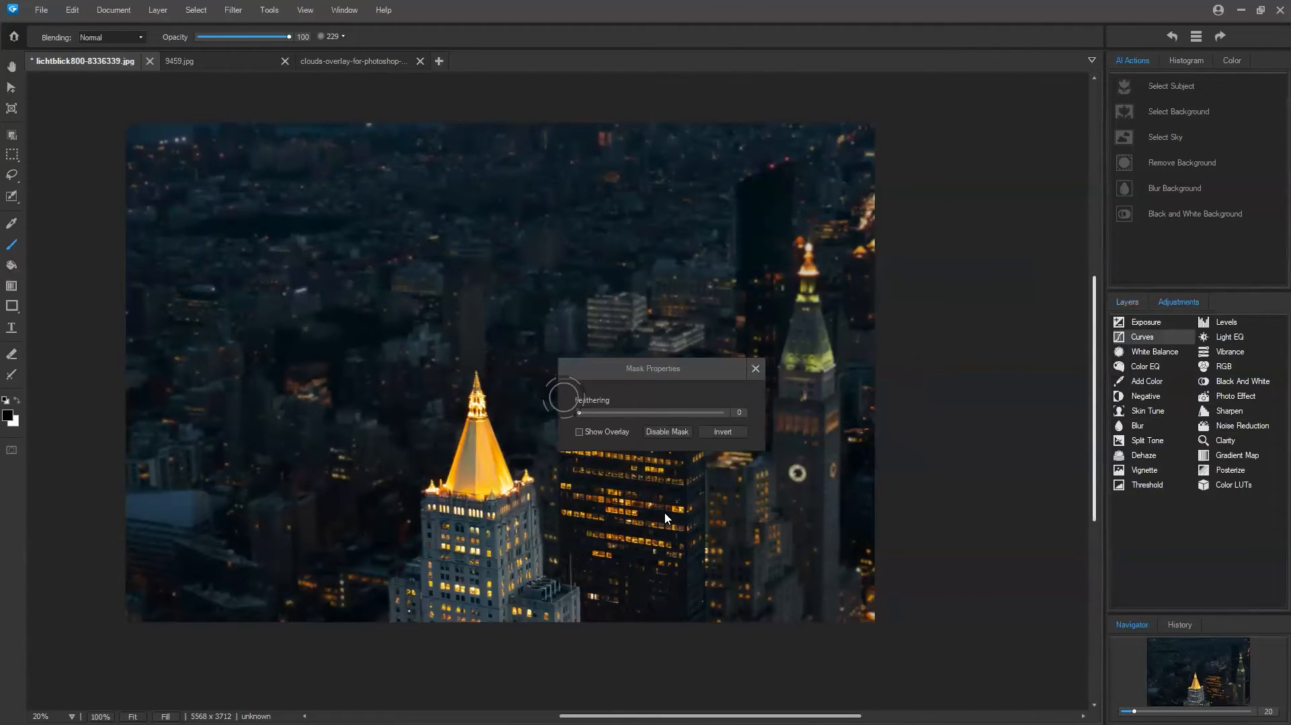
left_click(1155, 324)
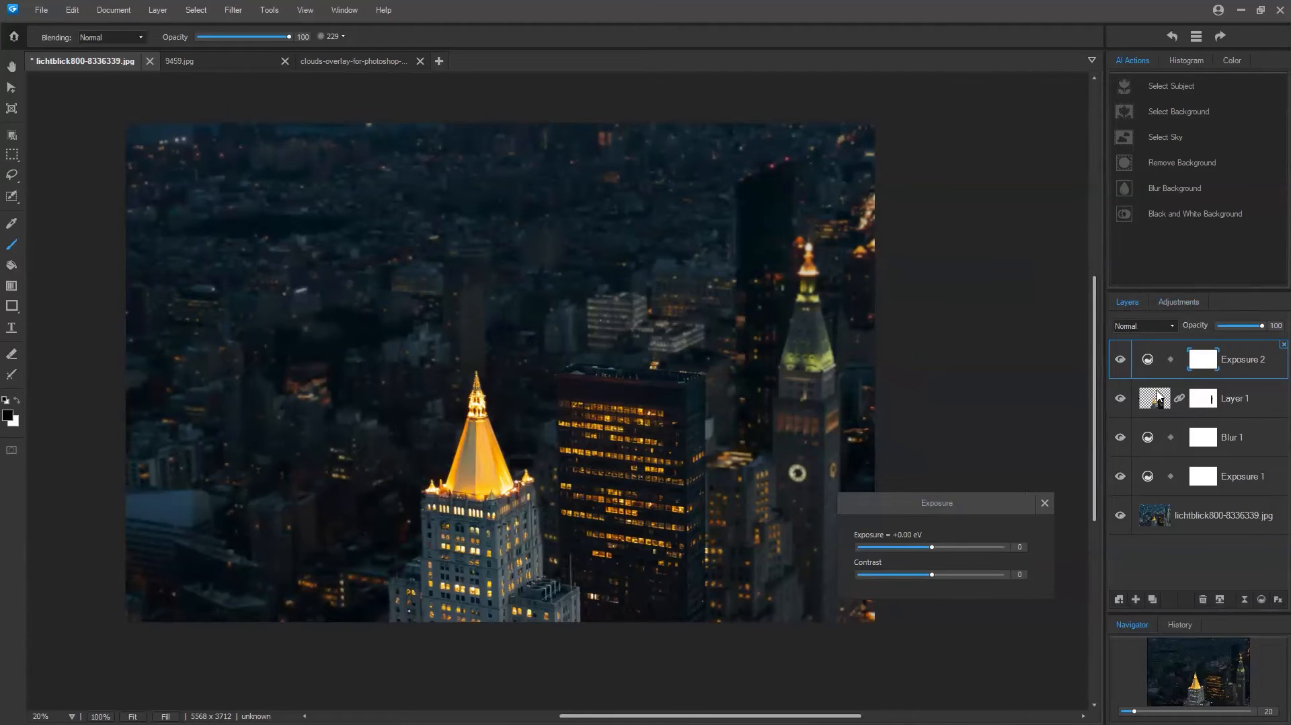
left_click_drag(1147, 401, 1151, 366)
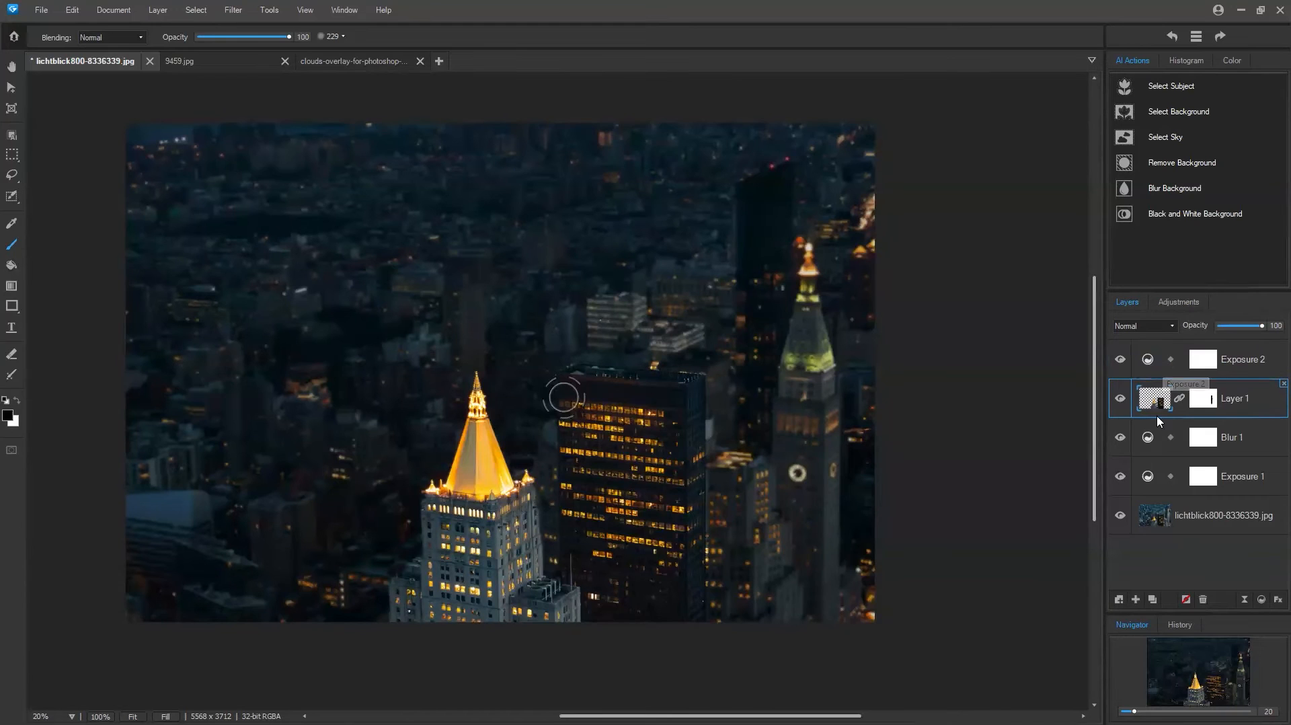
left_click(1153, 357)
mouse_move(931, 548)
left_mouse_down()
mouse_move(981, 547)
mouse_move(886, 551)
mouse_move(1002, 554)
mouse_move(929, 554)
left_mouse_up()
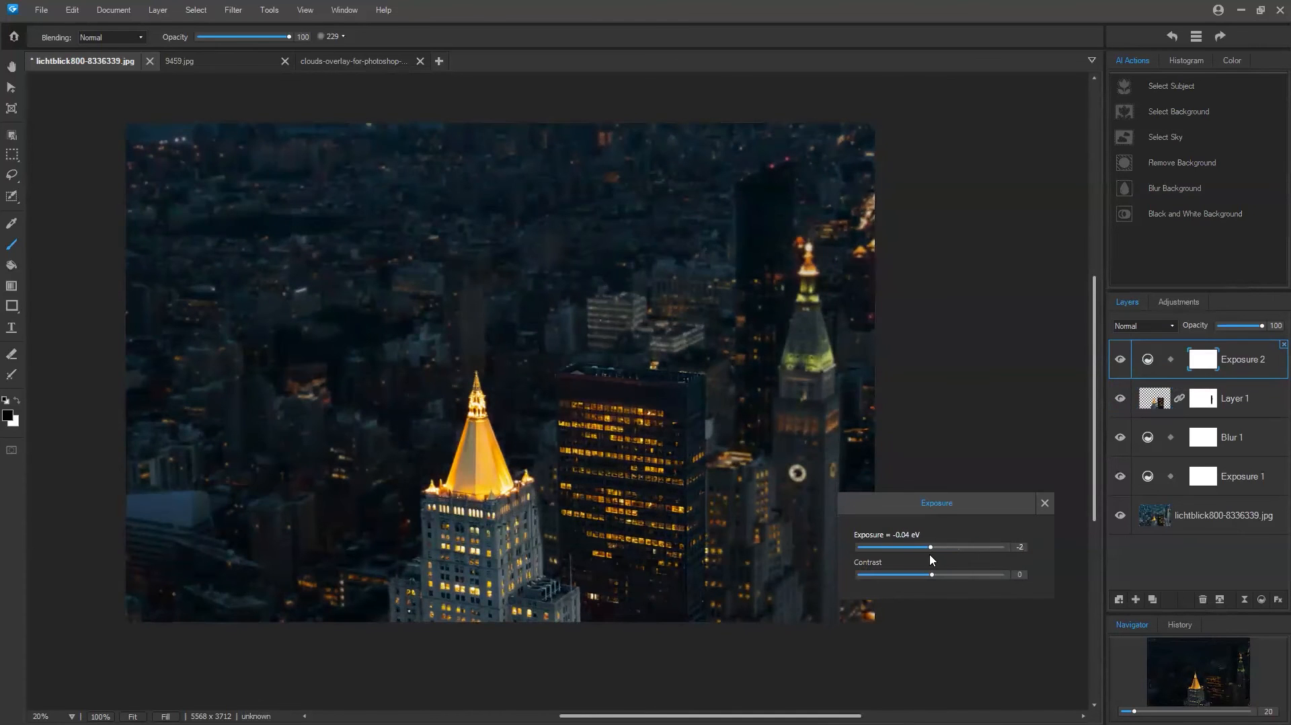
left_click(1045, 503)
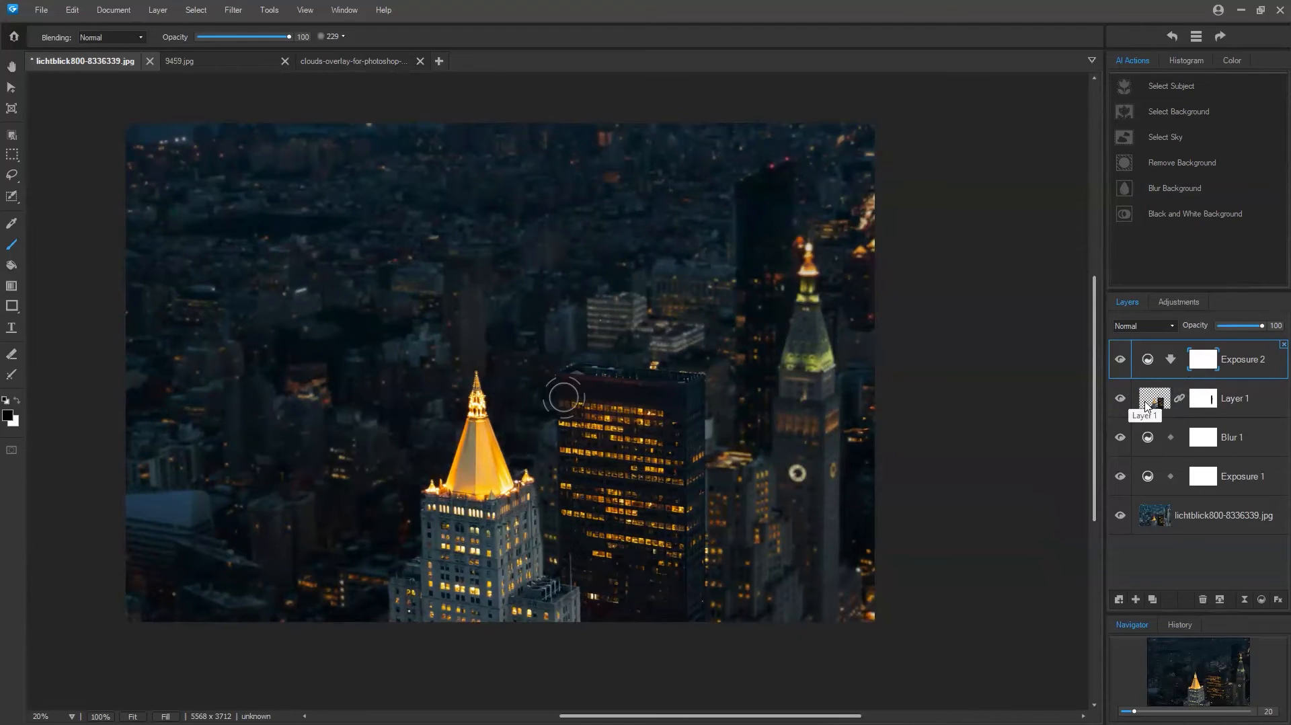
Set the clipped Exposure adjustment to exposure 7 and contrast 25, comparing the towers with it hidden and shown
left_click(1175, 405)
left_click(1164, 373)
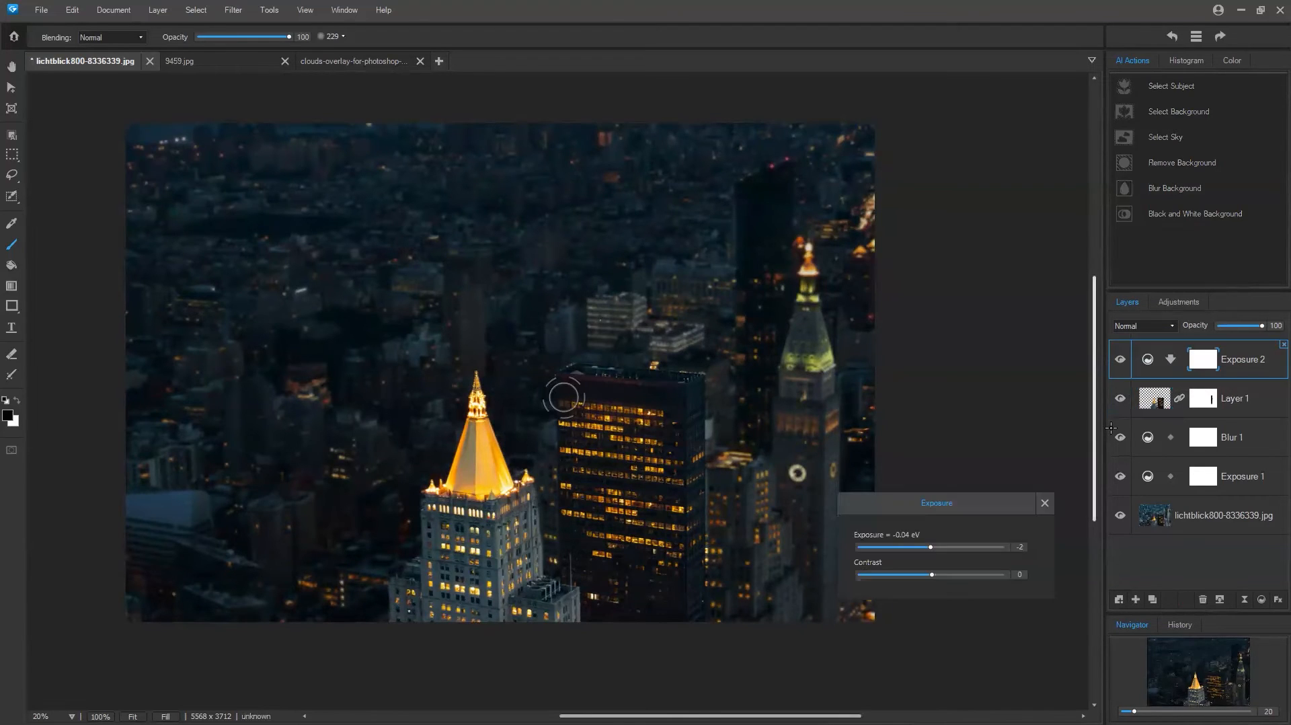
left_click_drag(899, 548, 932, 550)
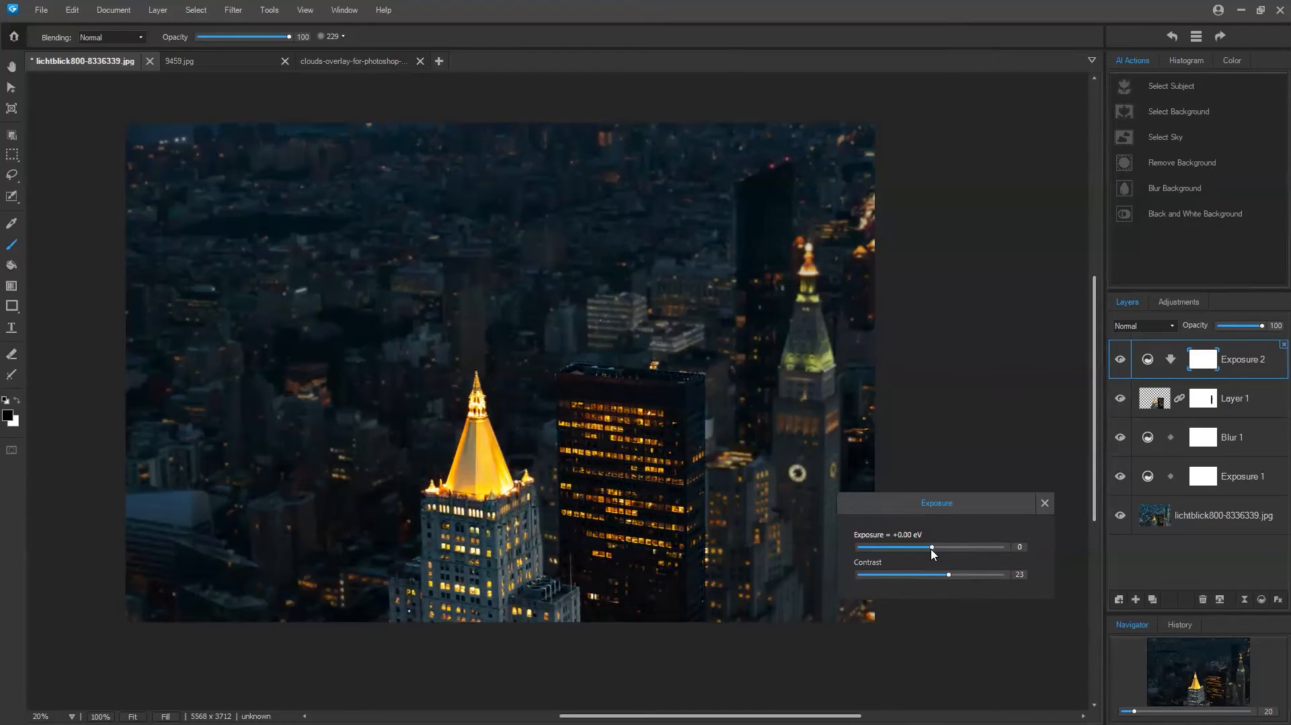
left_click(1116, 360)
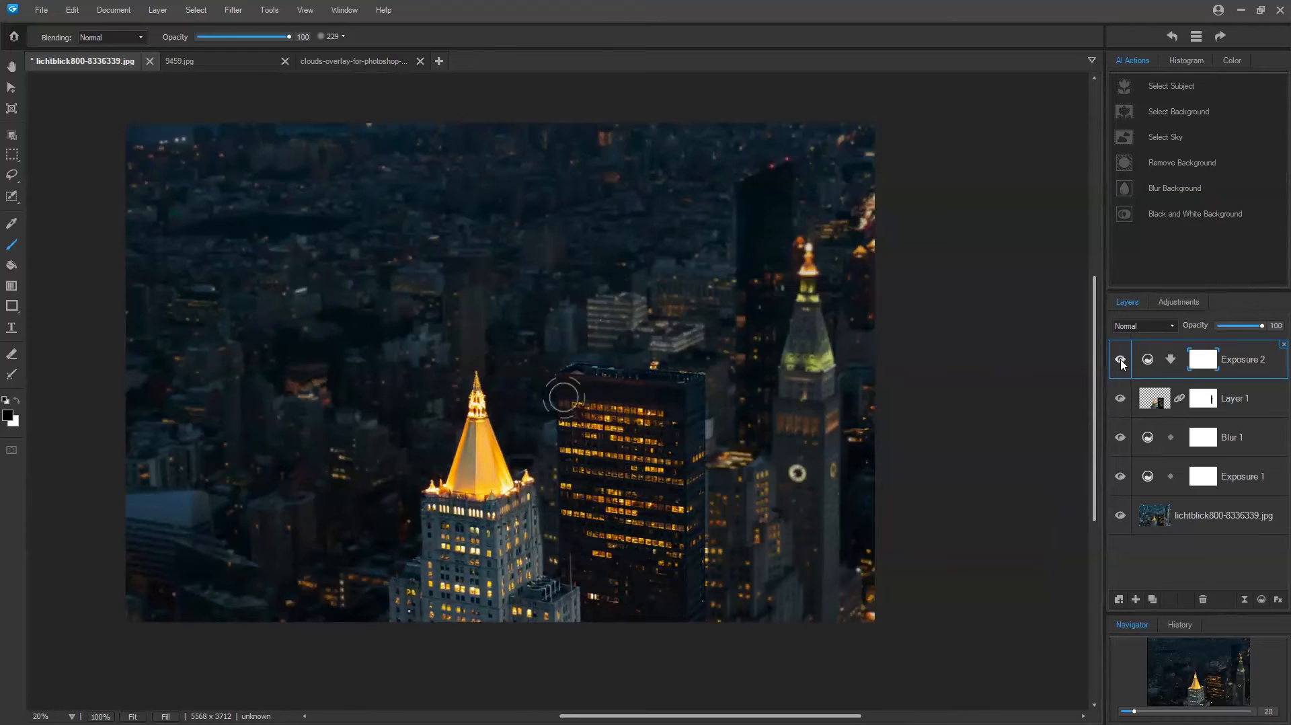
left_click(1120, 362)
left_click(1120, 360)
double_click(1146, 366)
mouse_move(933, 547)
left_mouse_down()
mouse_move(950, 575)
mouse_move(939, 548)
left_mouse_up()
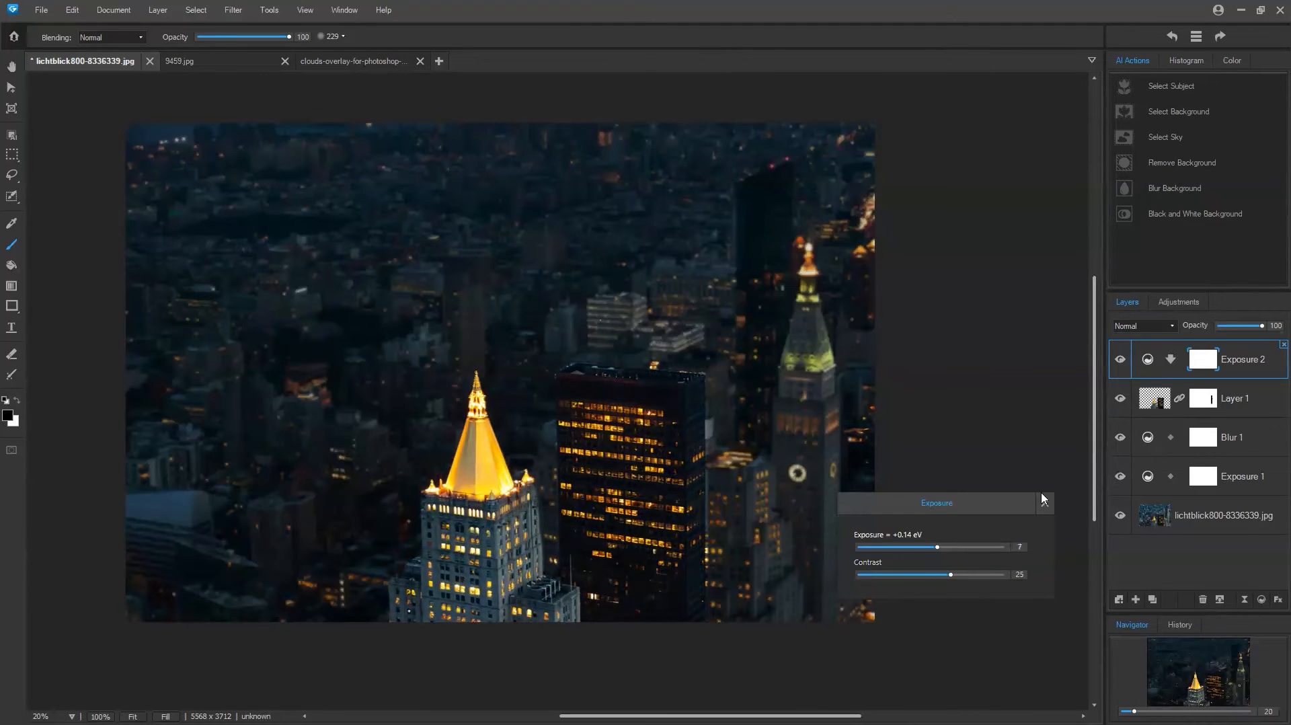
left_click(1232, 557)
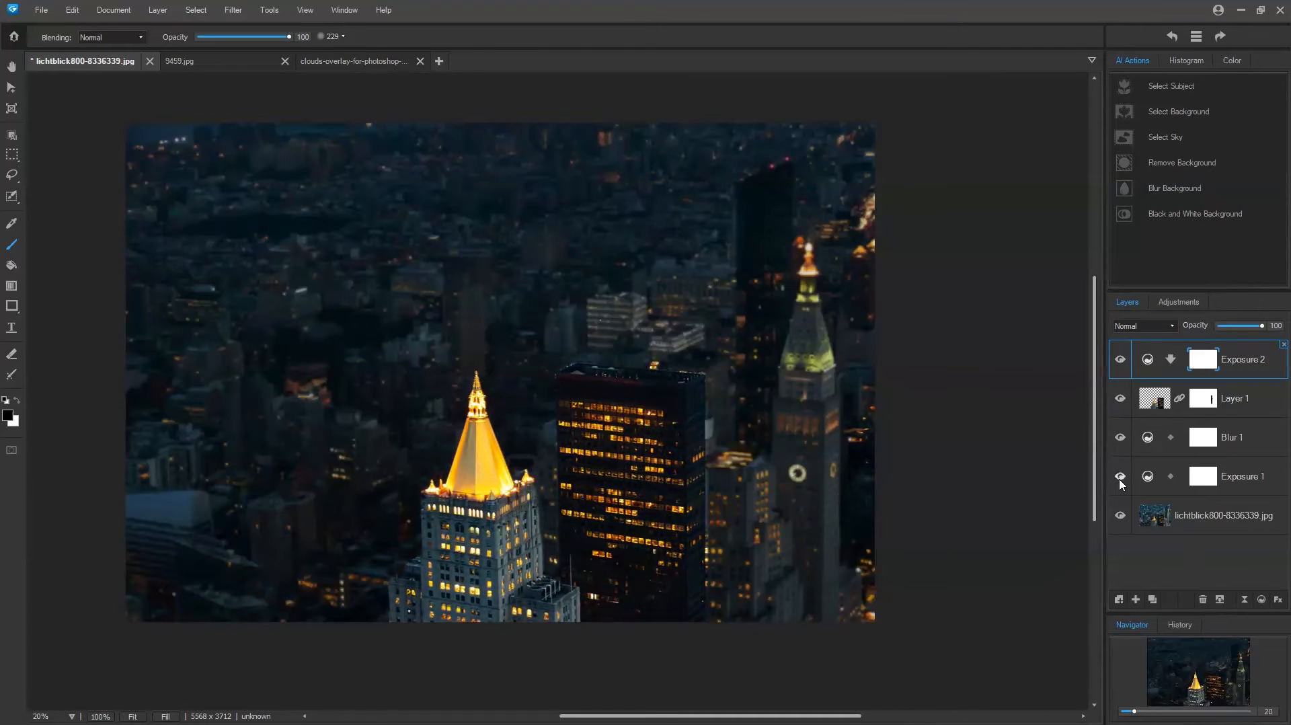
Hide and reshow every layer above the city photo to compare the edit with the original
left_click_drag(1121, 476, 1121, 369)
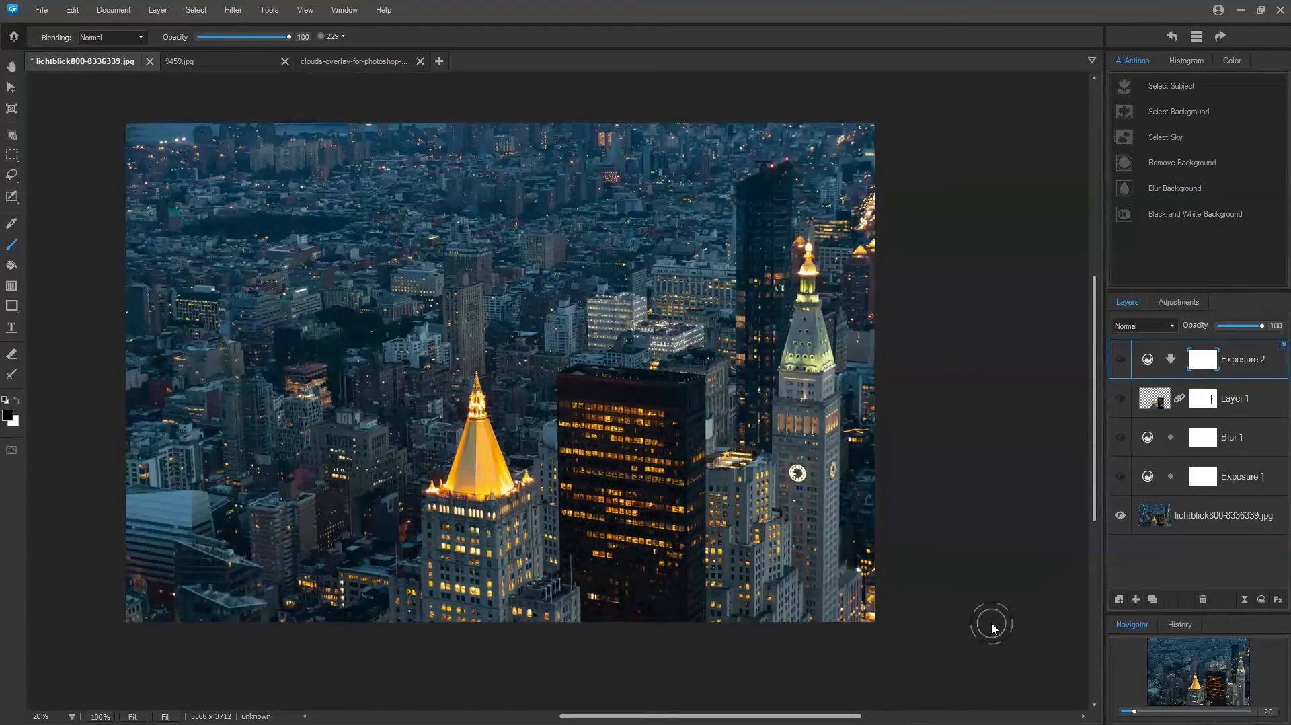
left_click(1120, 438)
left_click(1119, 399)
left_click(1118, 360)
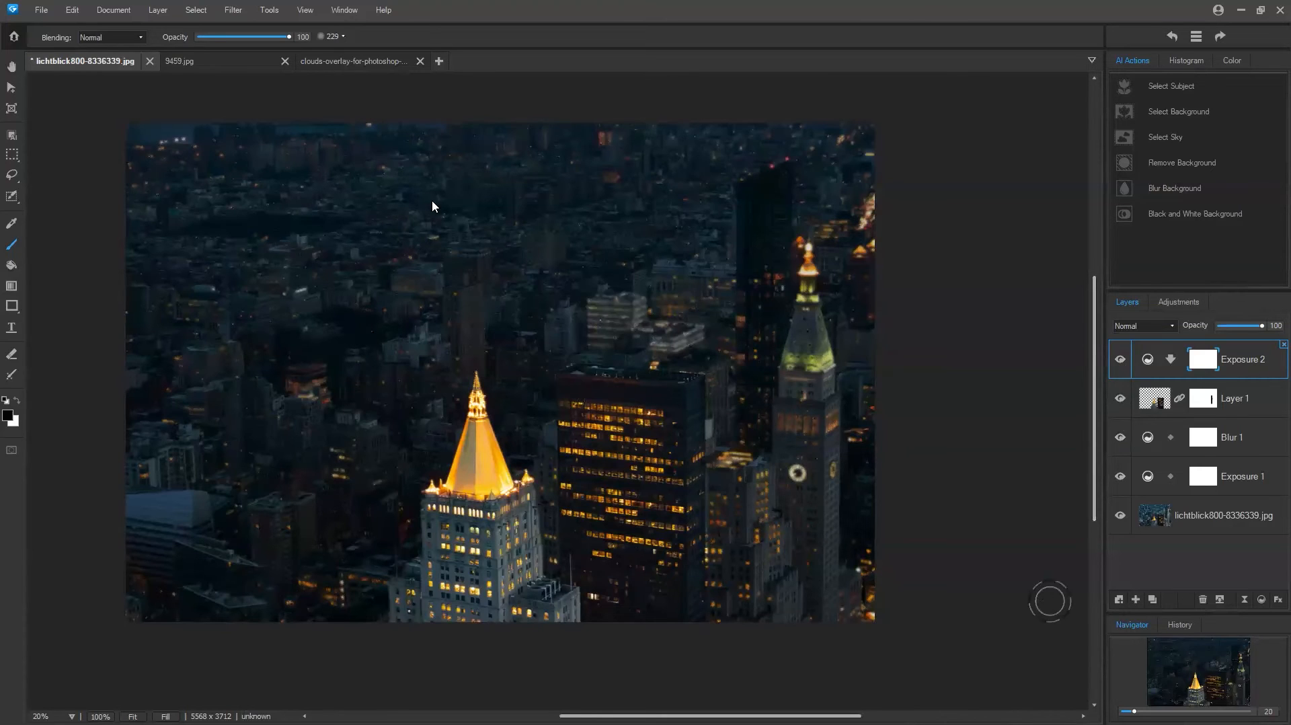
Select the flock of birds in 9459.jpg with AI Object Selection, copy it and return to the city document
left_click(217, 63)
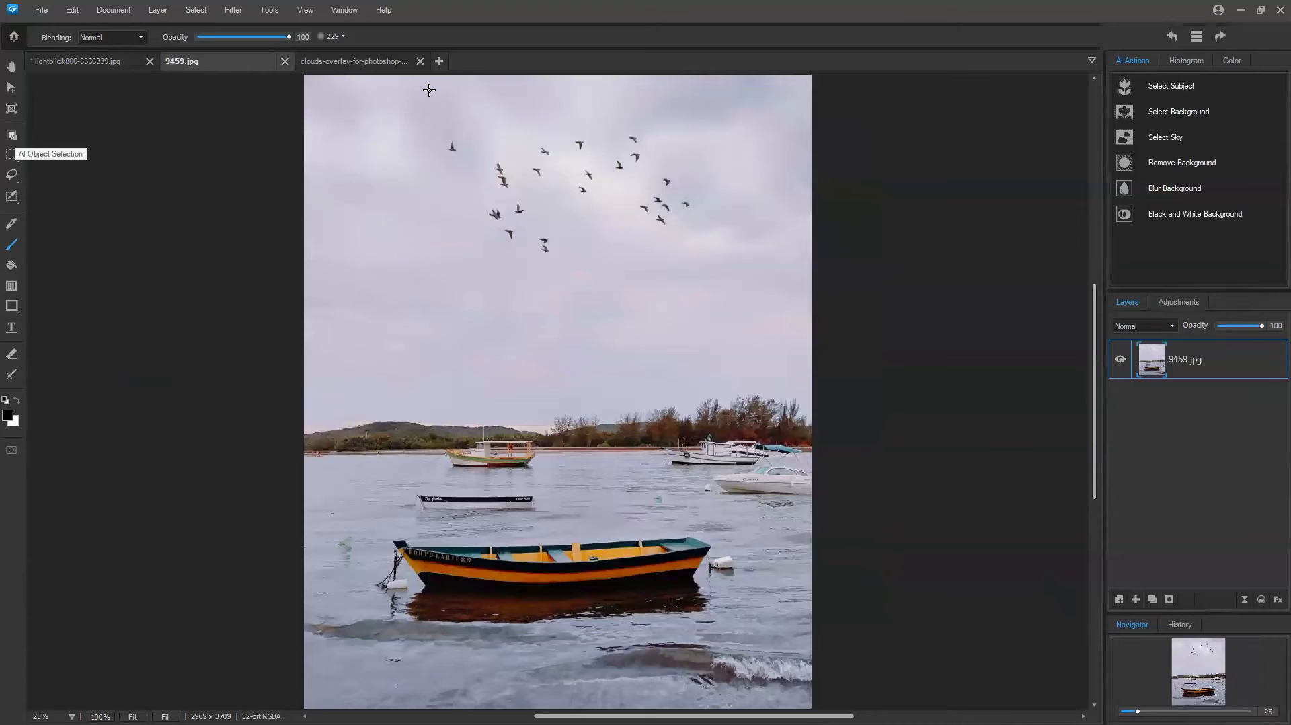
left_click(11, 137)
mouse_move(685, 134)
left_mouse_down()
mouse_move(565, 107)
mouse_move(494, 108)
mouse_move(443, 129)
mouse_move(425, 170)
mouse_move(449, 233)
mouse_move(525, 283)
mouse_move(643, 285)
mouse_move(717, 237)
mouse_move(725, 187)
mouse_move(686, 140)
left_mouse_up()
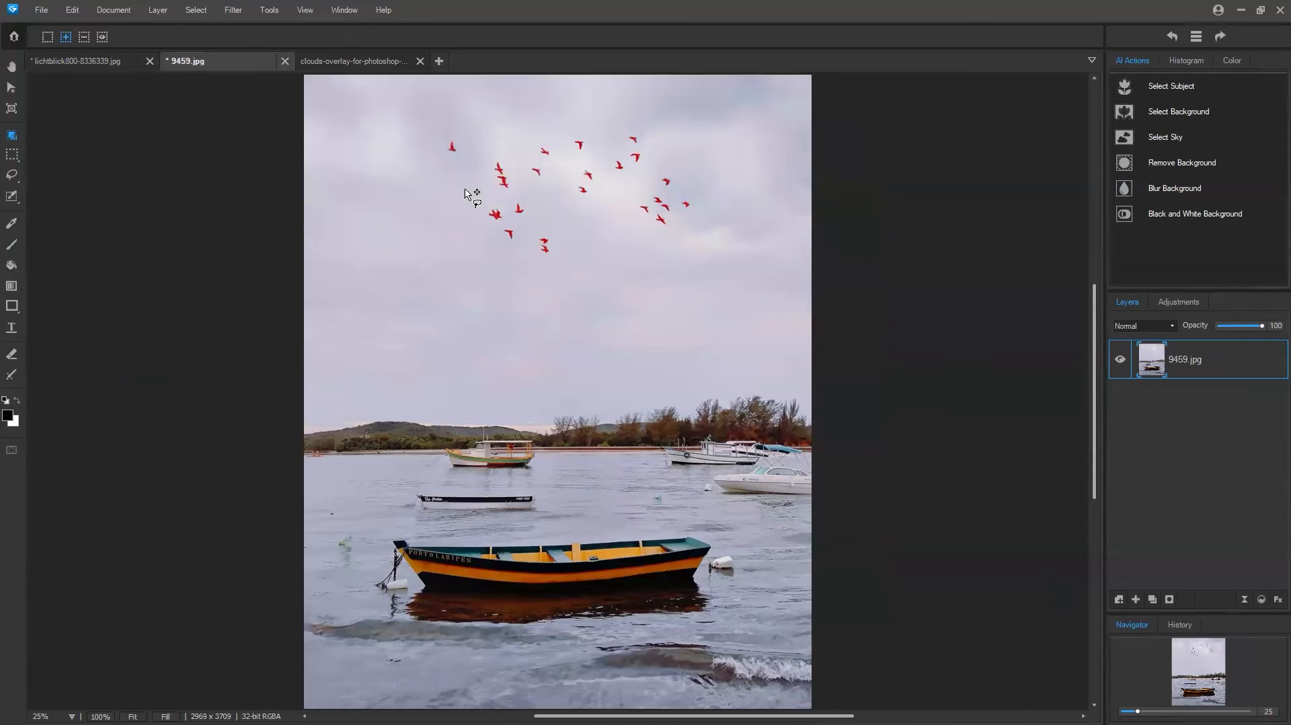
key("ctrl+c")
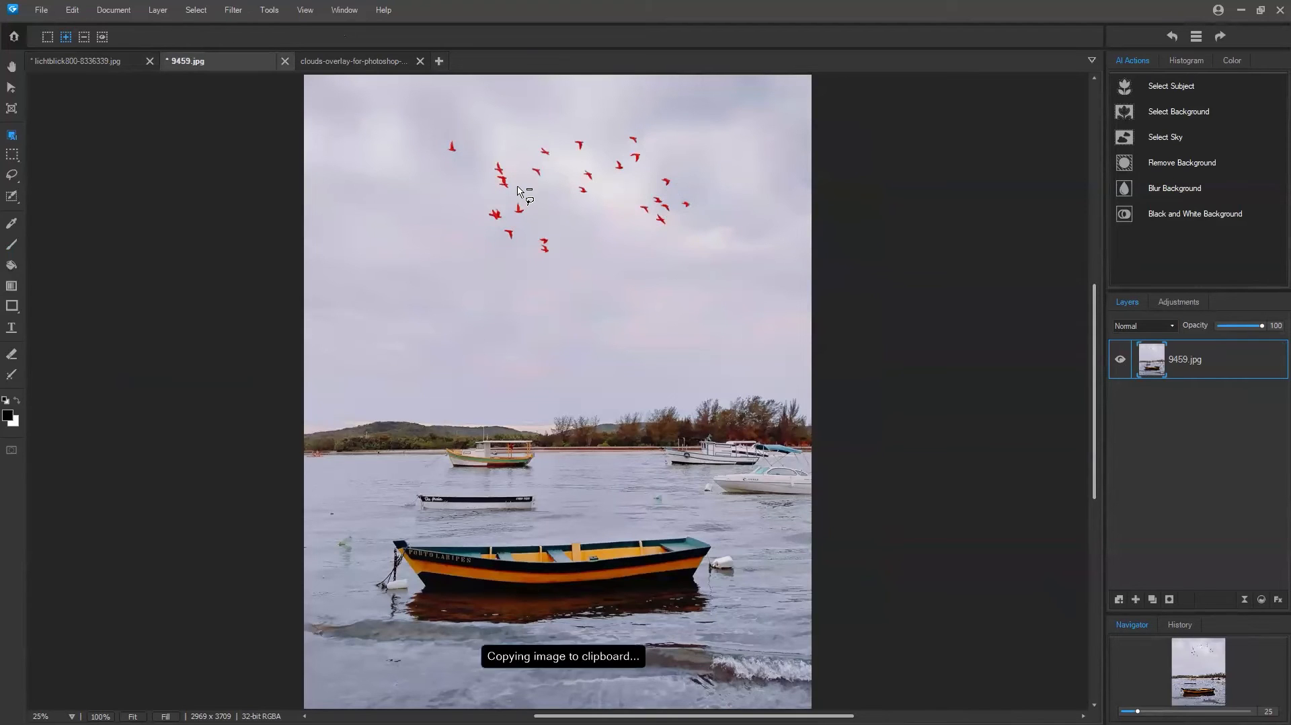
left_click(84, 60)
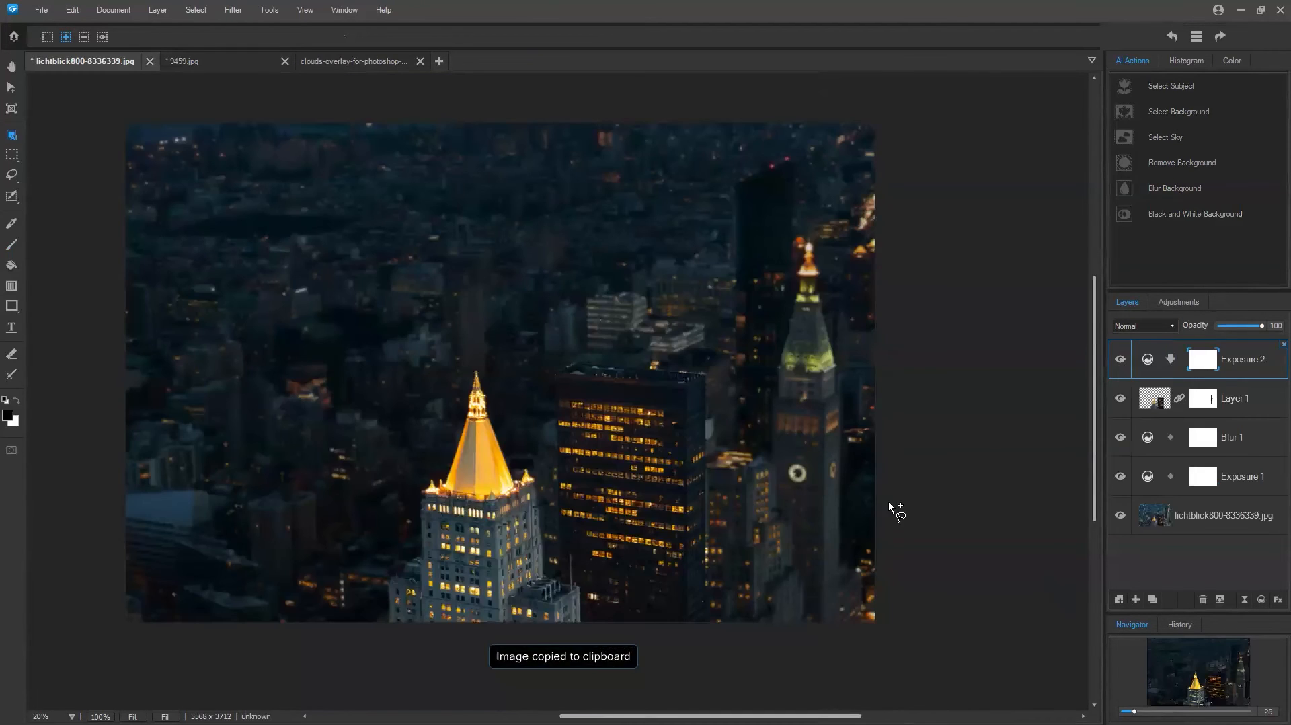
Paste the copied birds, enlarge and tilt them slightly counterclockwise, and place them over the dark city above the golden-roofed tower
key("ctrl+v")
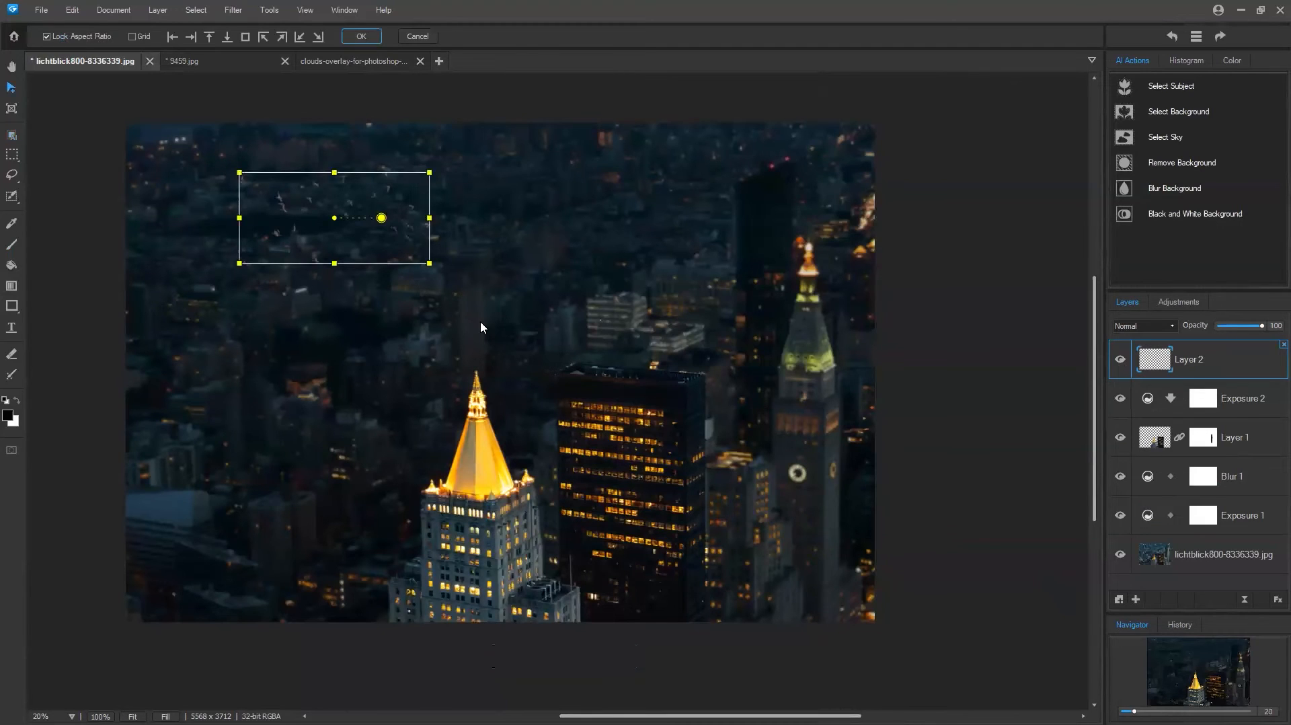
left_click_drag(430, 263, 484, 322)
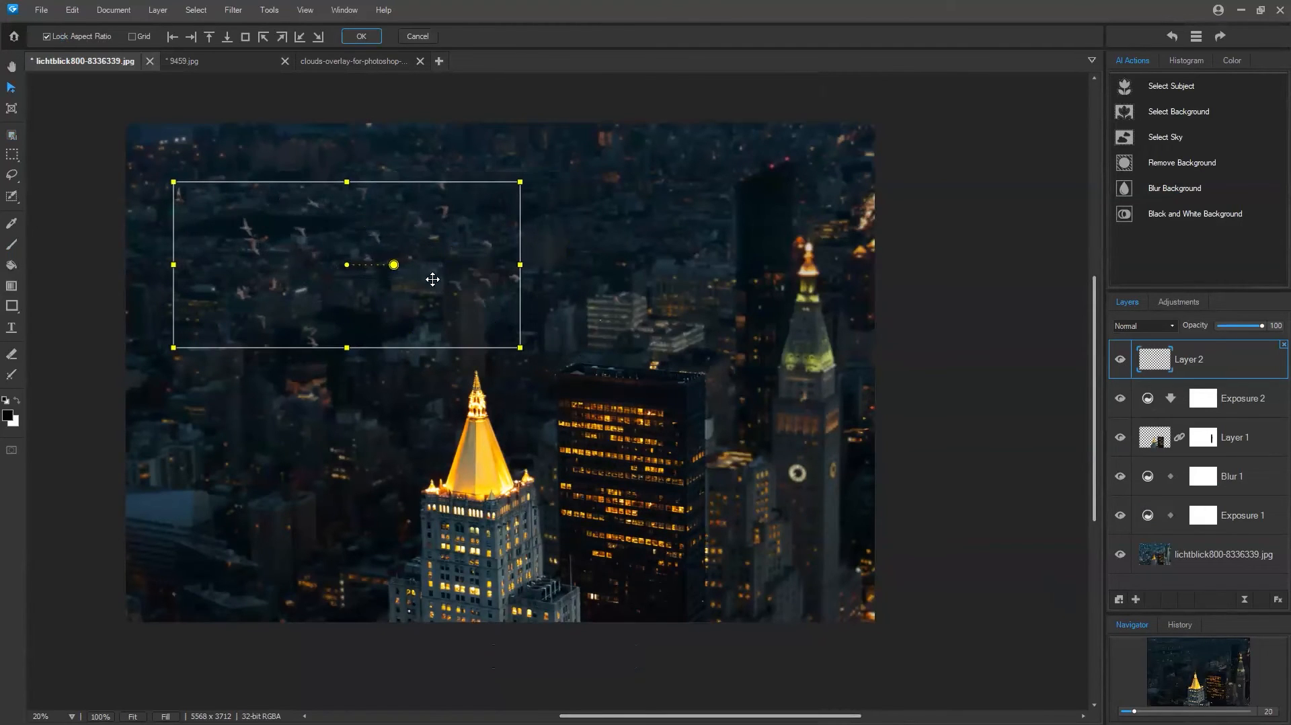
left_click_drag(394, 264, 446, 289)
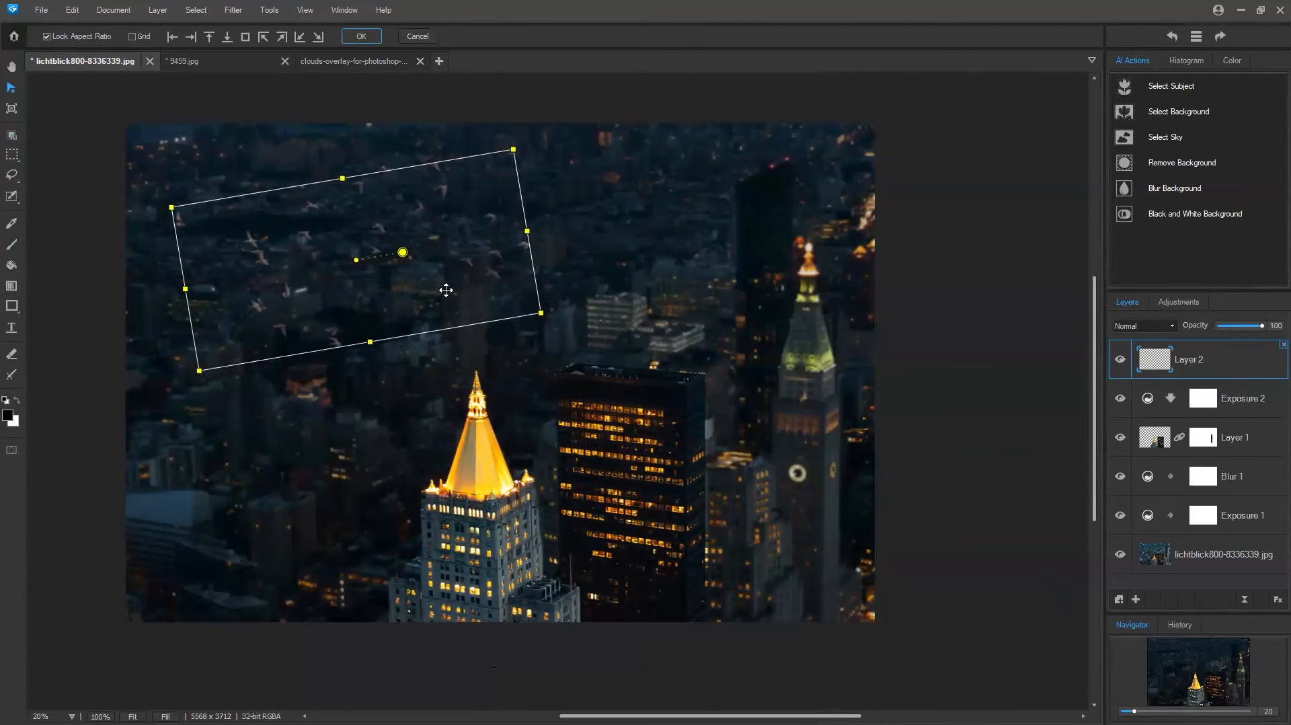
left_click(361, 36)
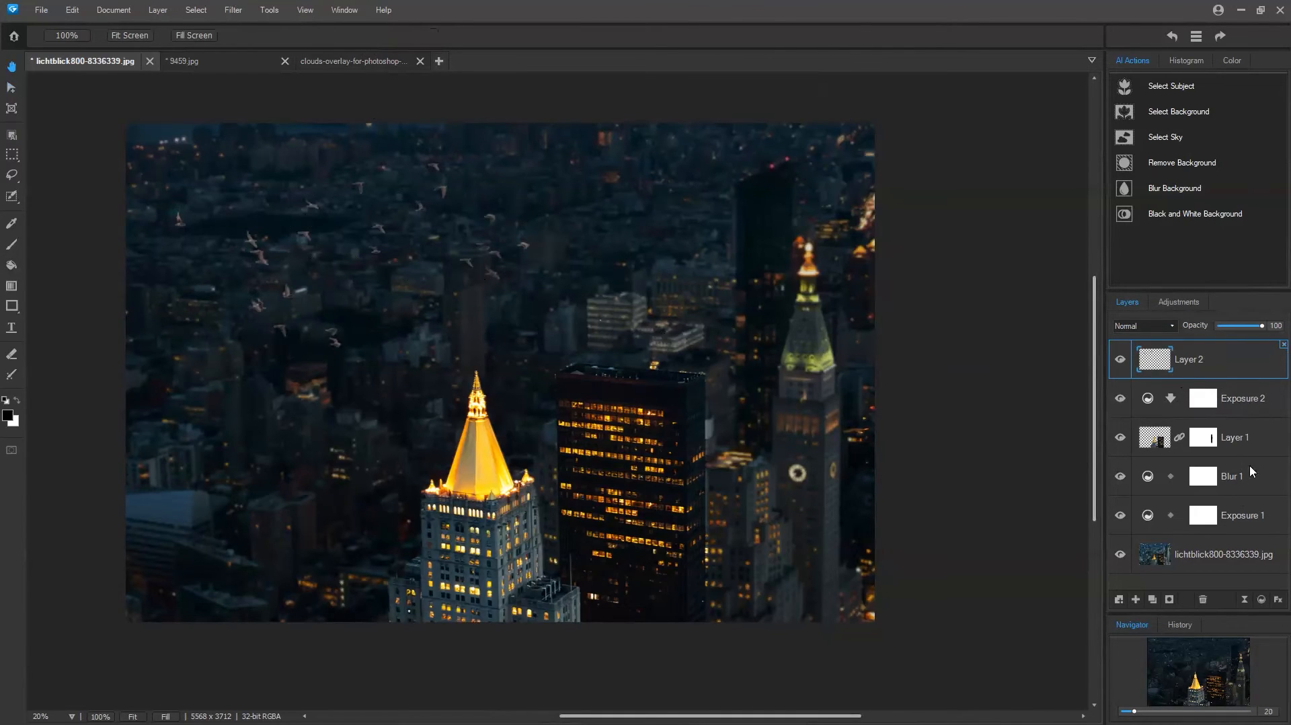
Set the background Exposure adjustment to -62 and fine-tune the contrast of the Exposure adjustment clipped to the towers
left_click(1244, 531)
double_click(1244, 535)
left_click_drag(888, 550, 888, 554)
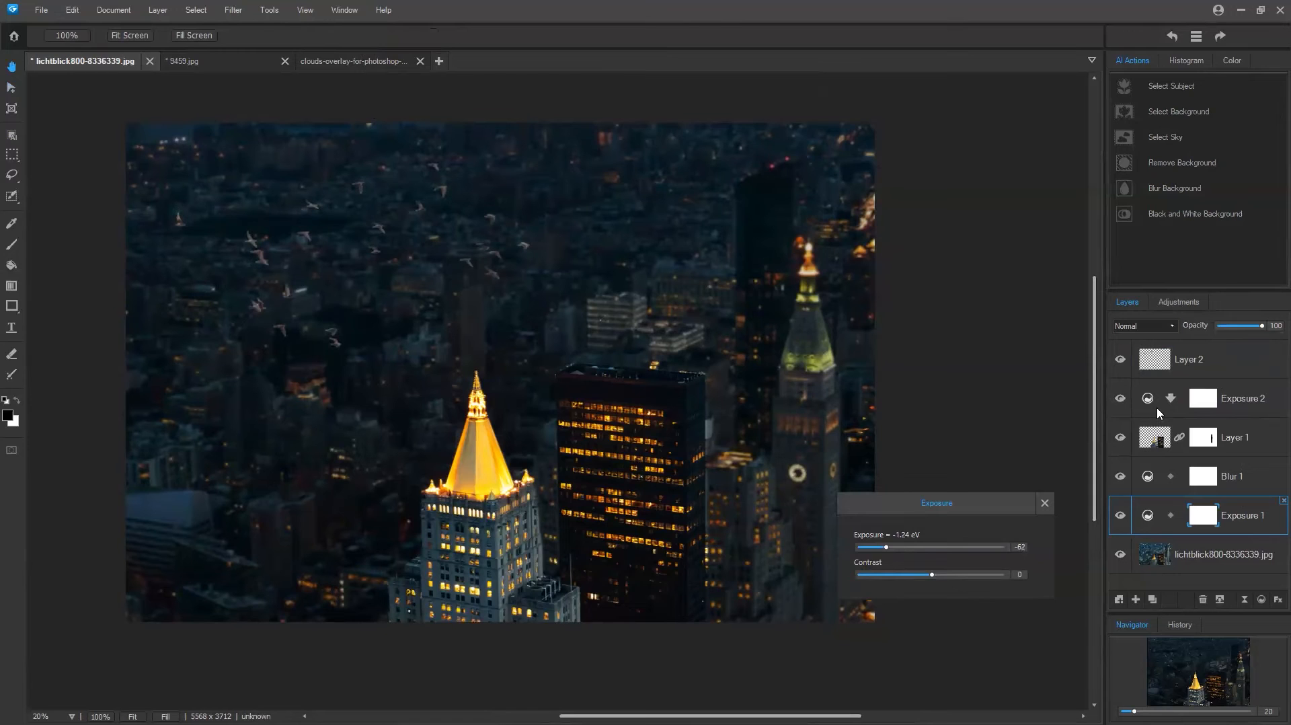
left_click(1157, 407)
left_click_drag(949, 578, 939, 578)
left_click(1045, 504)
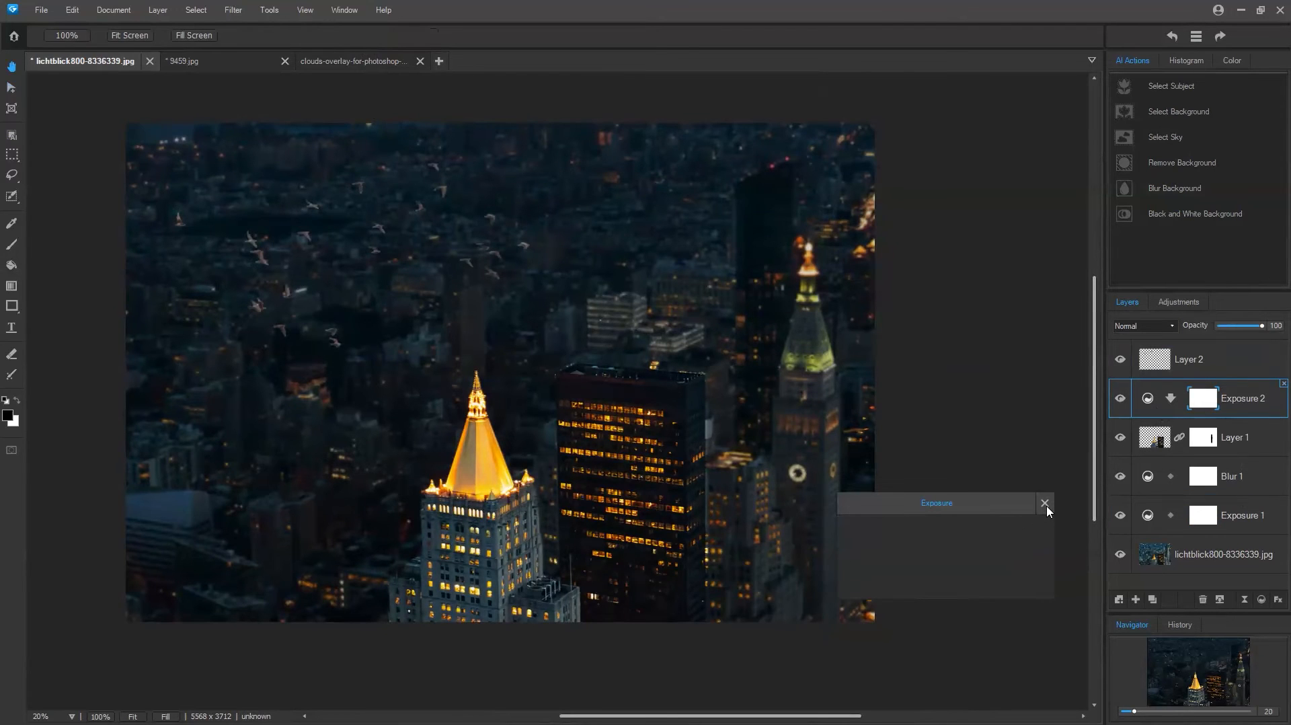
Set the Blur adjustment's strength to 11
left_click(1237, 476)
left_click(874, 561)
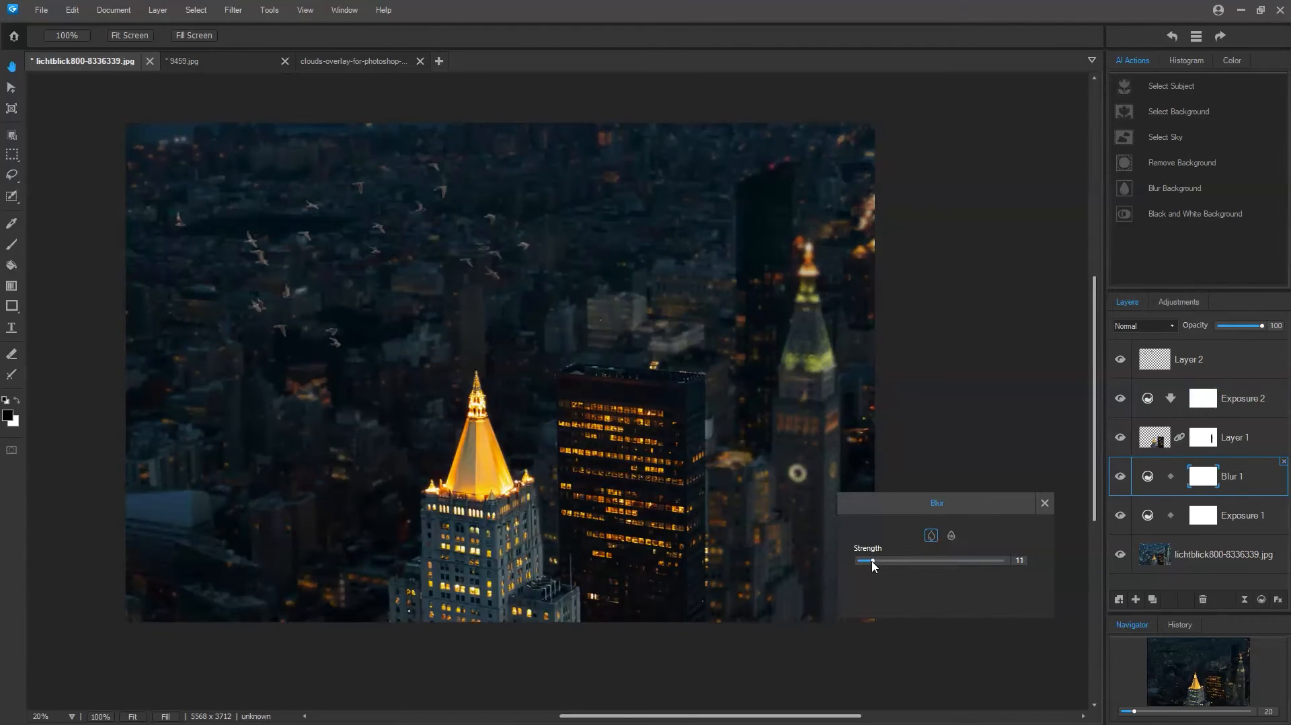
left_click(1044, 502)
Paint black on the towers layer's mask above the dark tower, using the Brush with a nib width of 261
left_click(1203, 437)
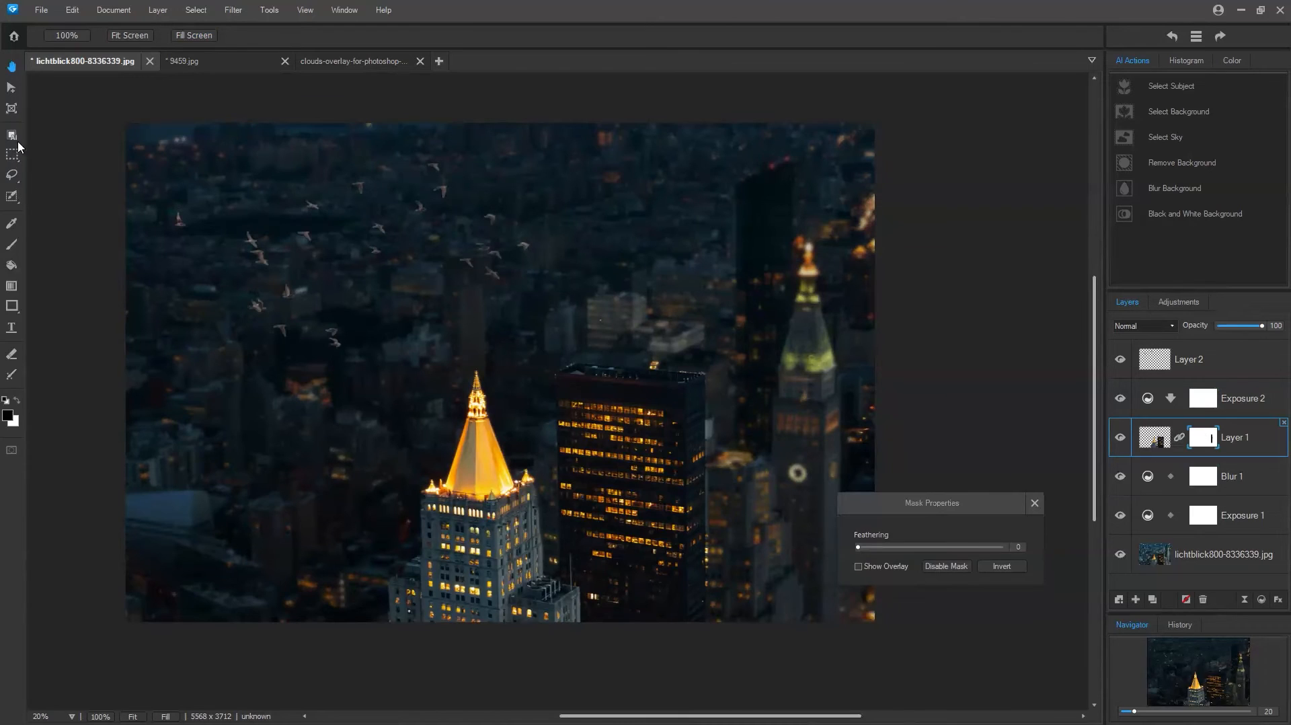
left_click(11, 195)
left_click(1204, 441)
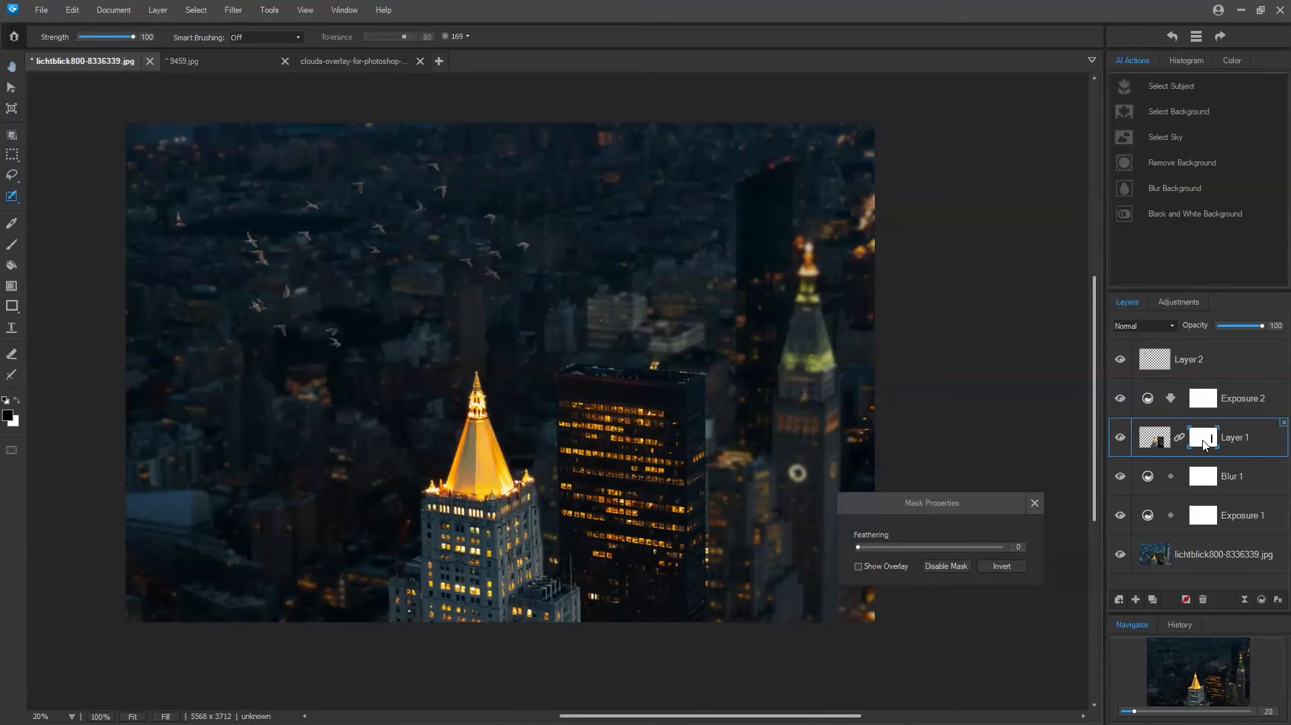
left_click(12, 198)
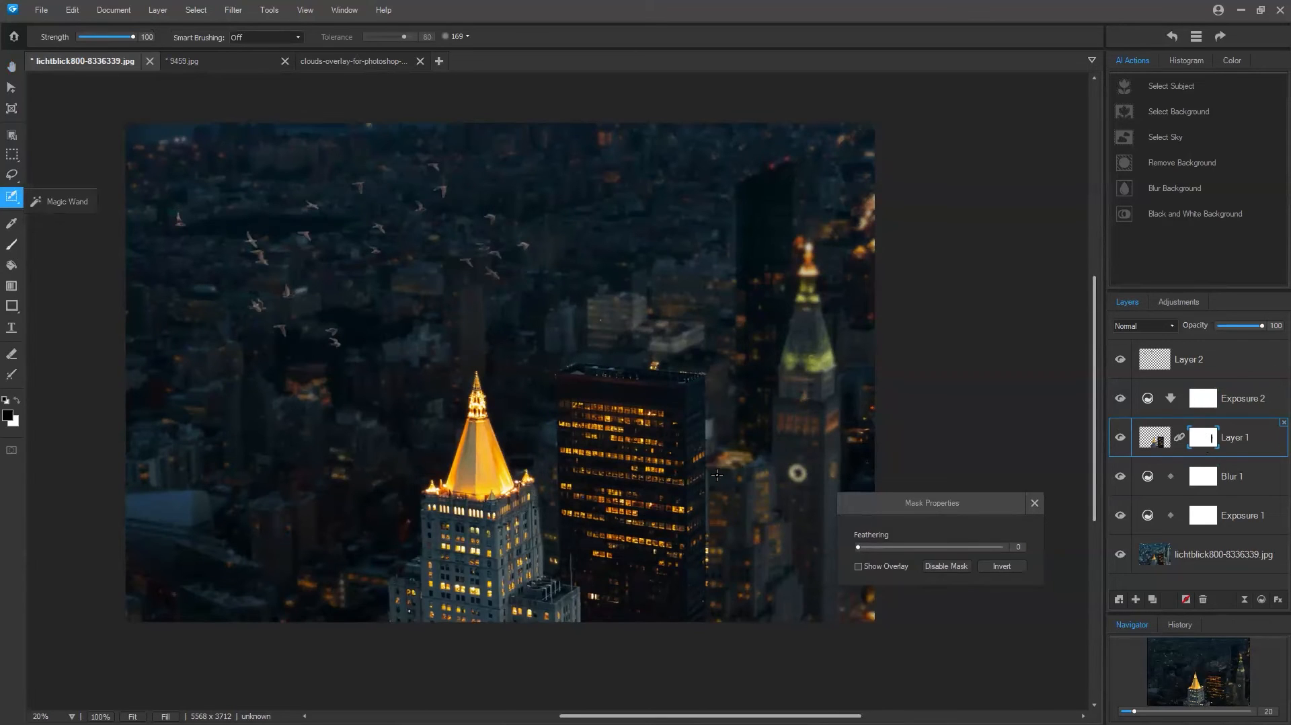
key("b")
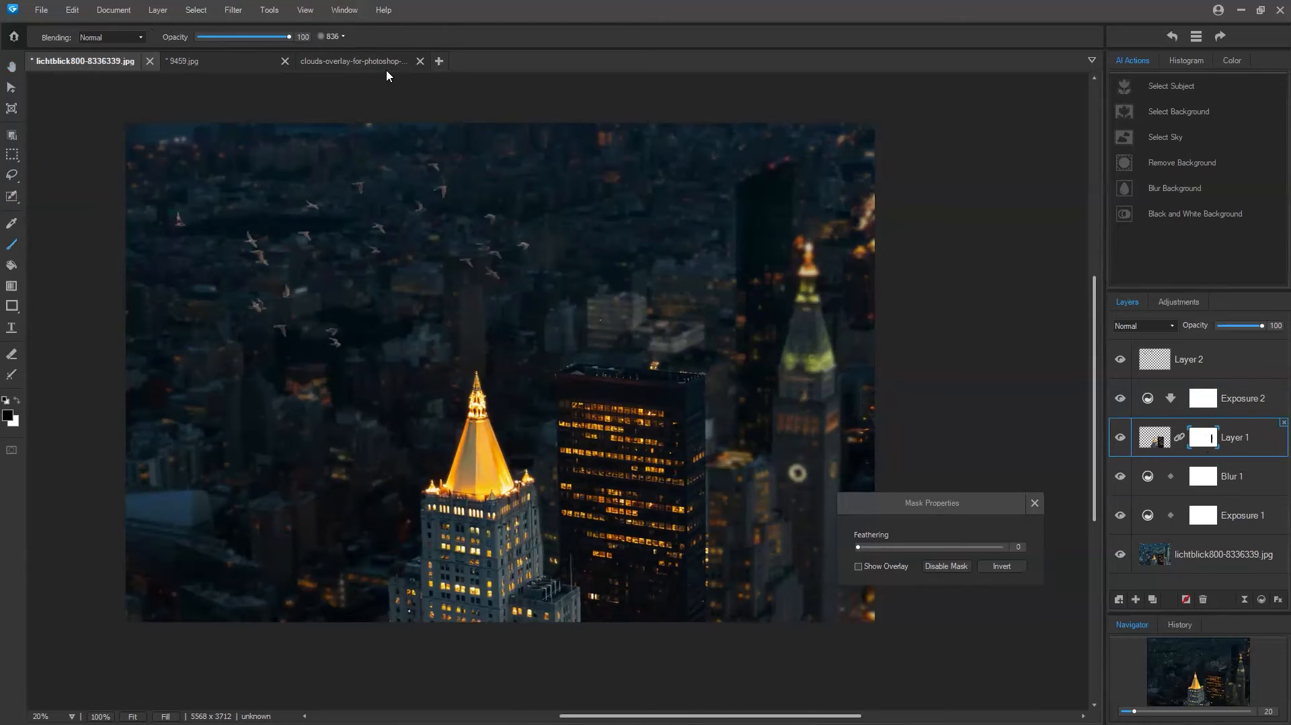
left_click(344, 37)
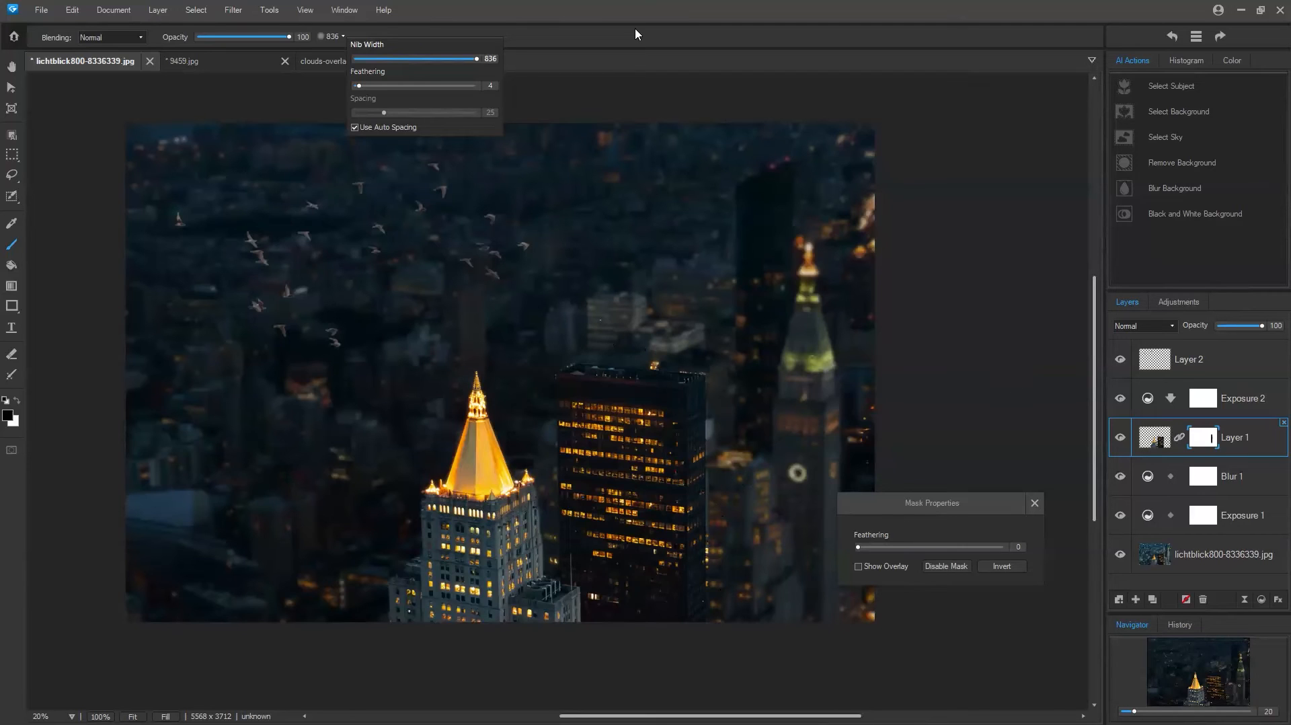
left_click(635, 28)
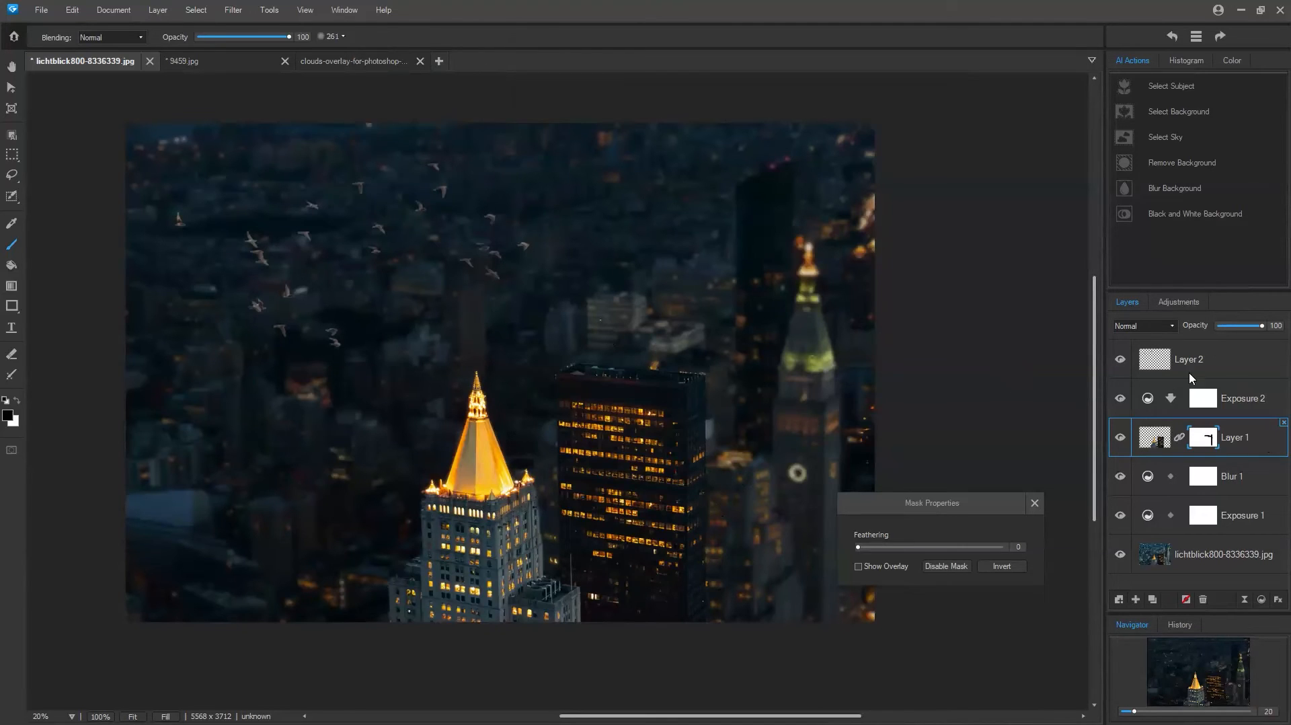
Reduce the birds layer's opacity slightly and set the Blur adjustment's strength to 13
left_click(1155, 371)
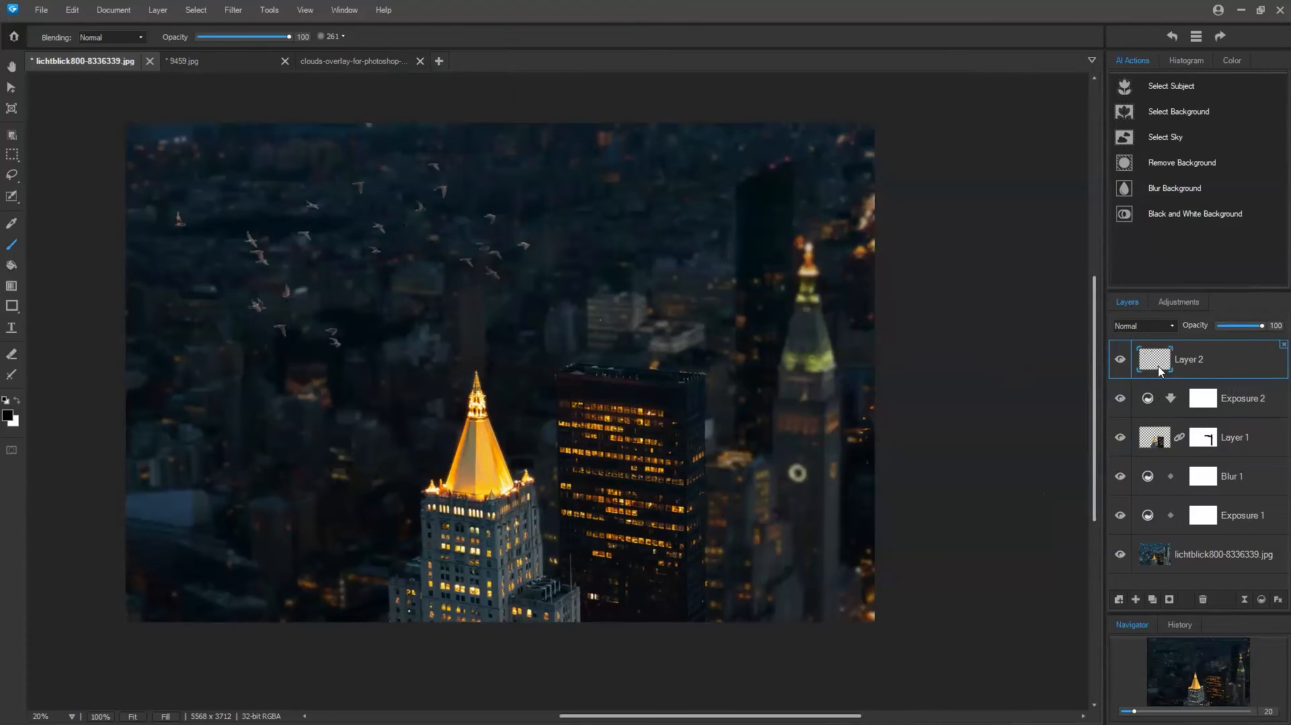
mouse_move(1261, 325)
left_mouse_down()
mouse_move(1231, 327)
mouse_move(1249, 328)
left_mouse_up()
key("ctrl+z")
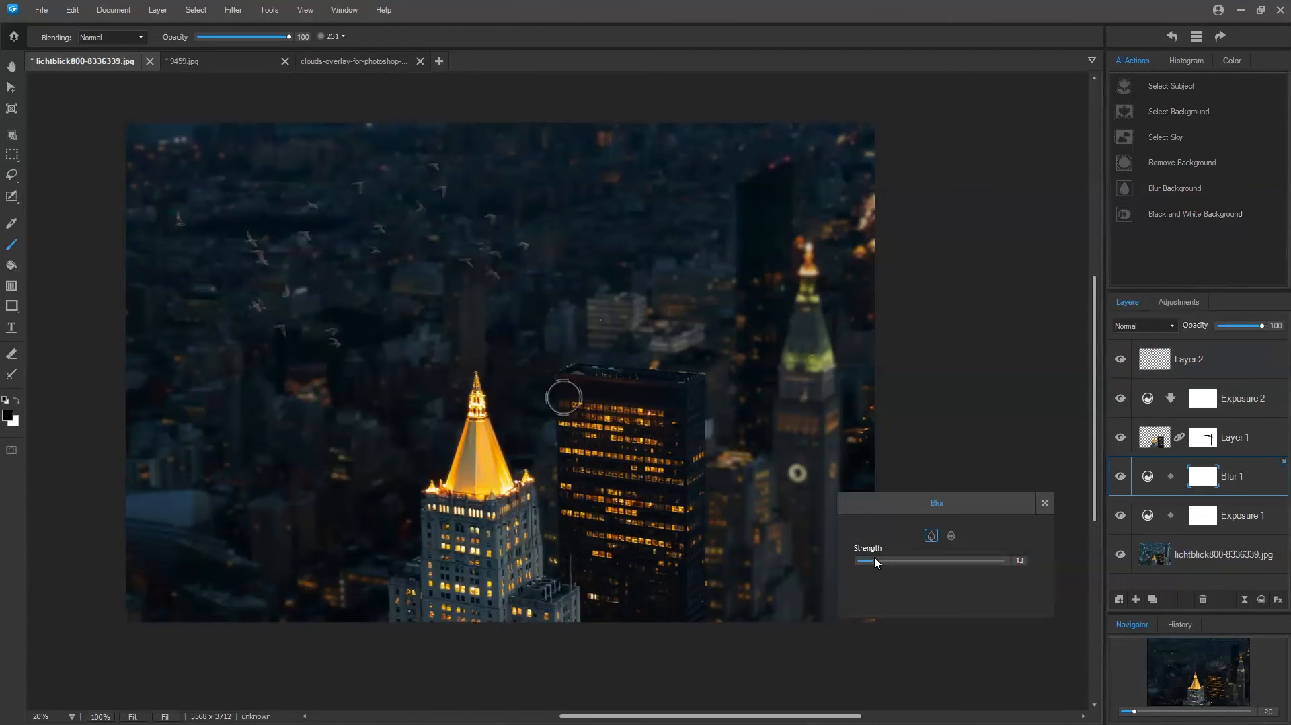
left_click(1045, 504)
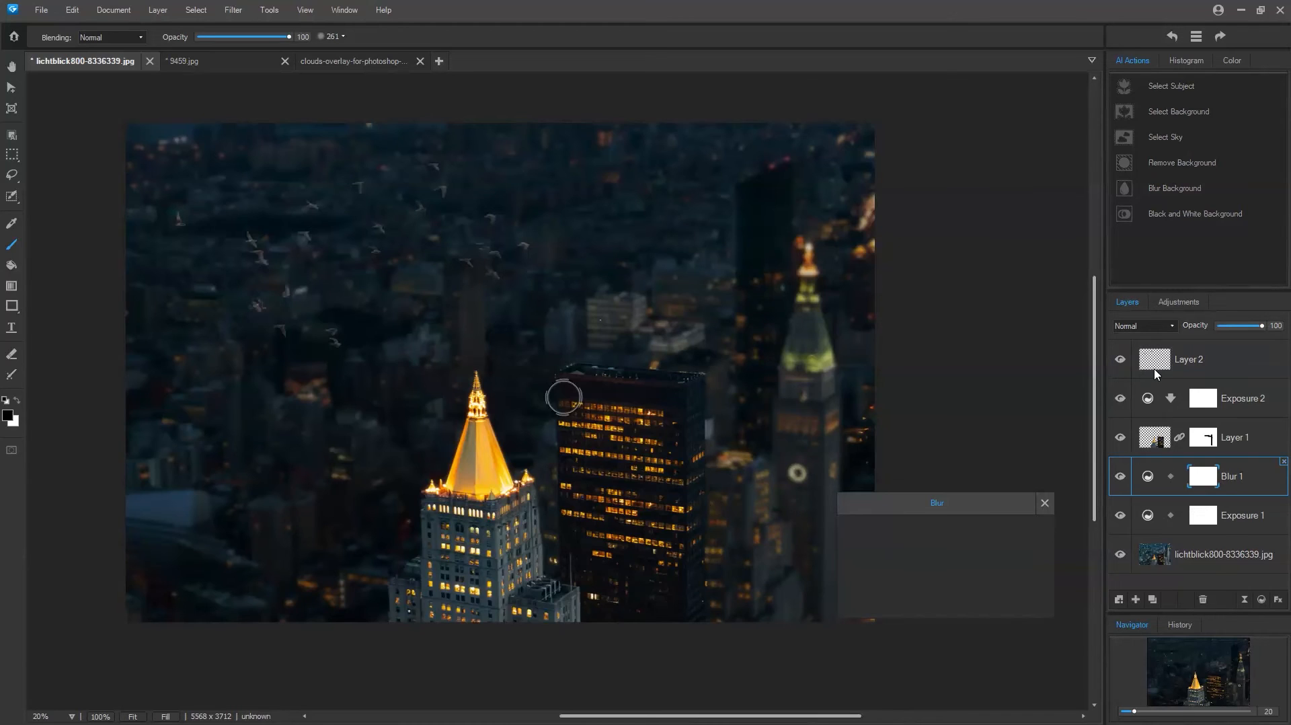
Copy the clouds overlay image and paste it as the top layer of the city document
key("ctrl+c")
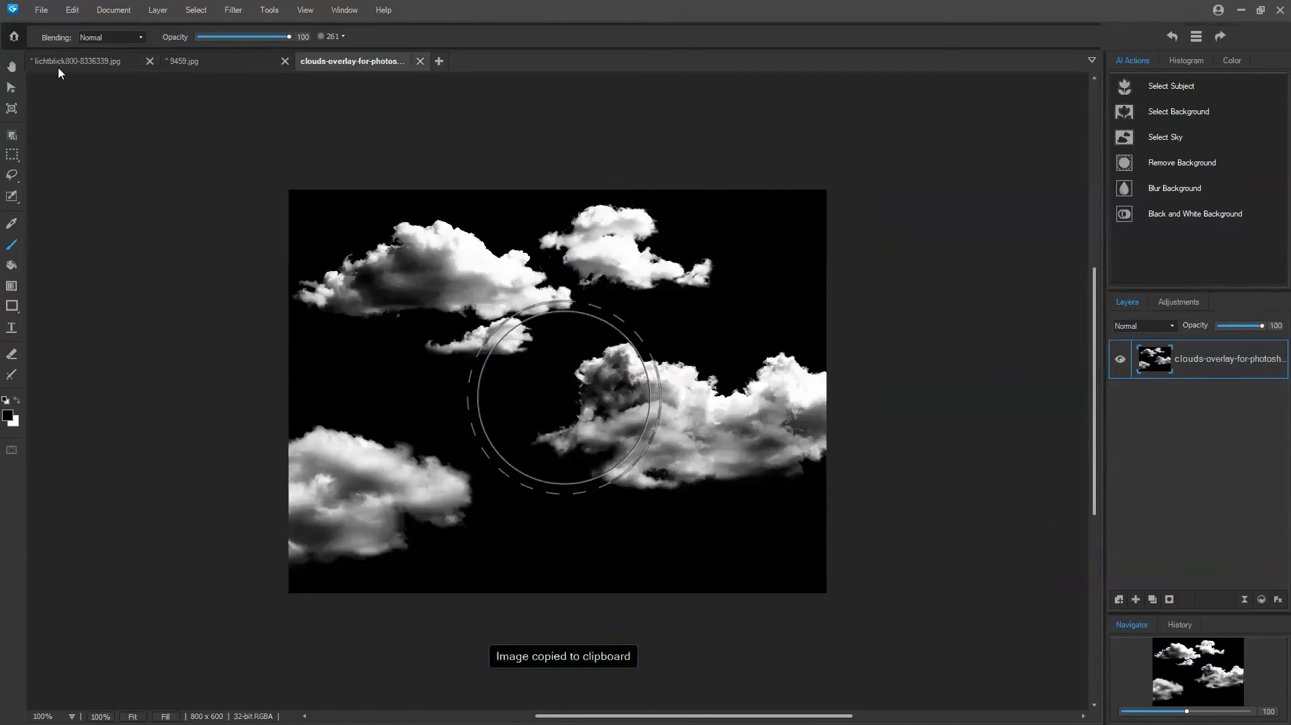
key("ctrl+Tab")
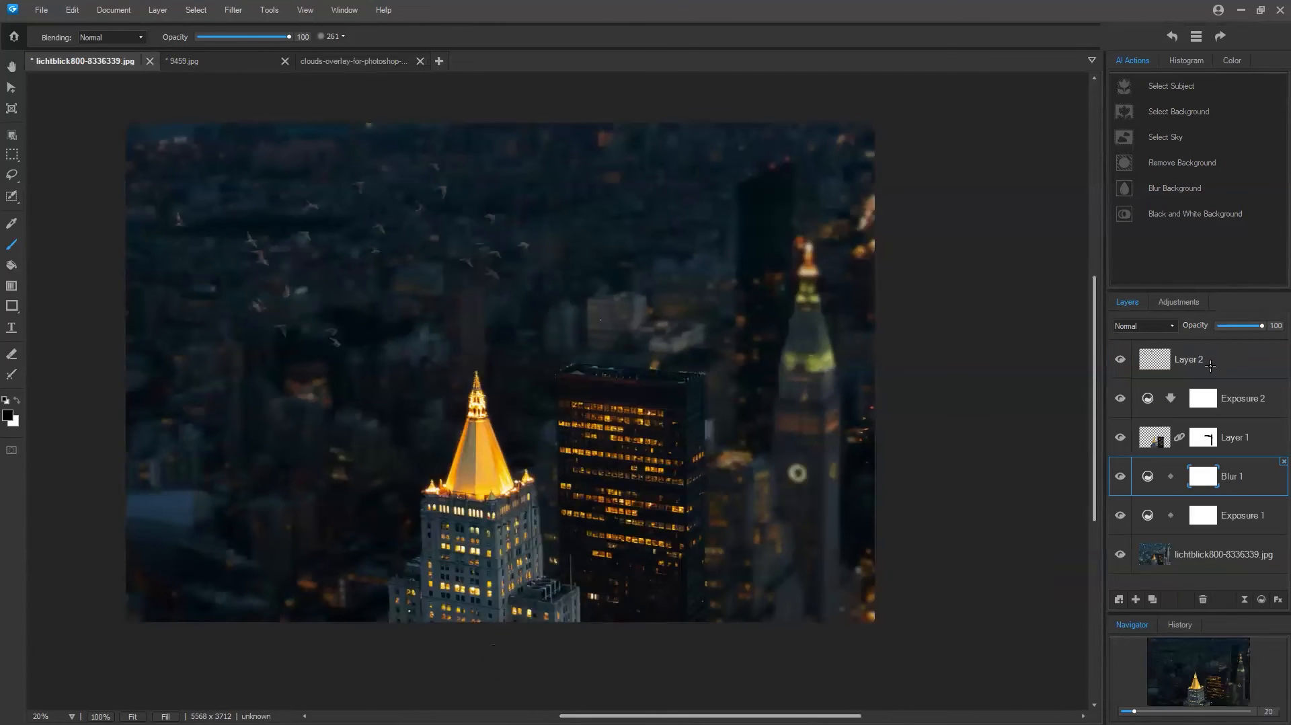
key("ctrl+v")
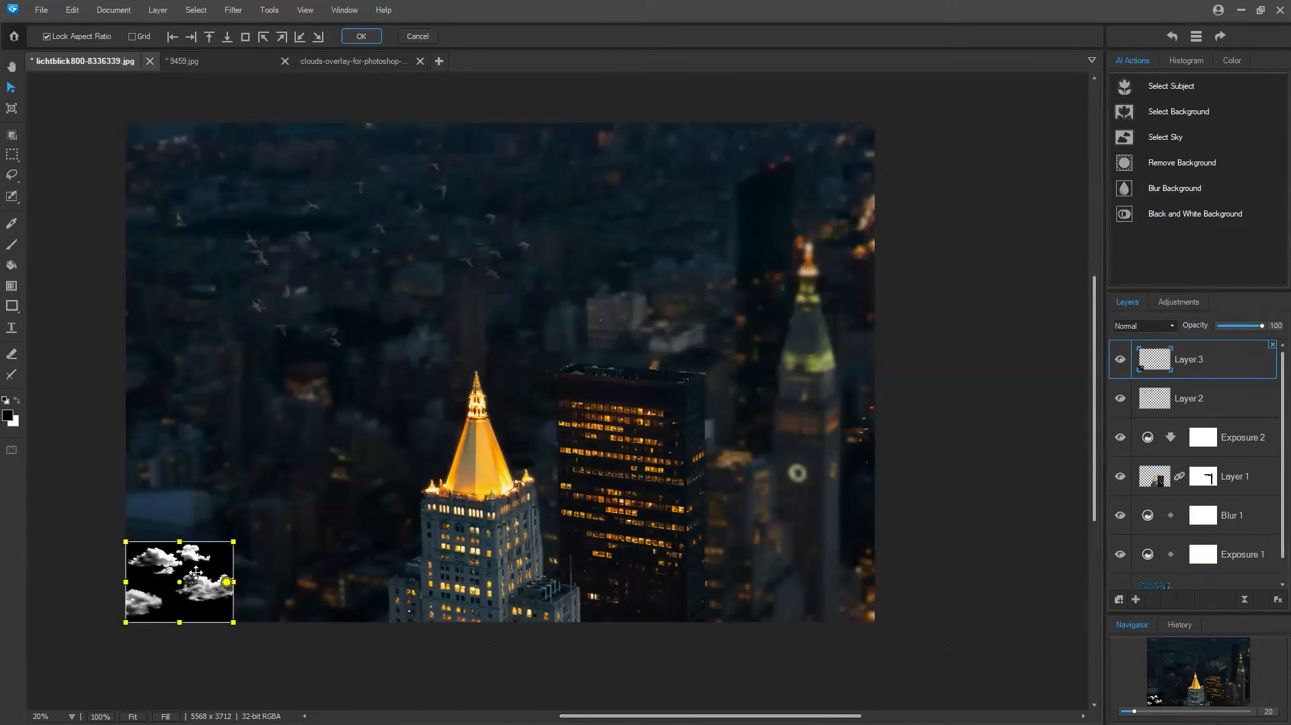
Enlarge the pasted clouds to cover the whole canvas, rotate them slightly counterclockwise and apply the transform
left_click_drag(234, 541, 921, 344)
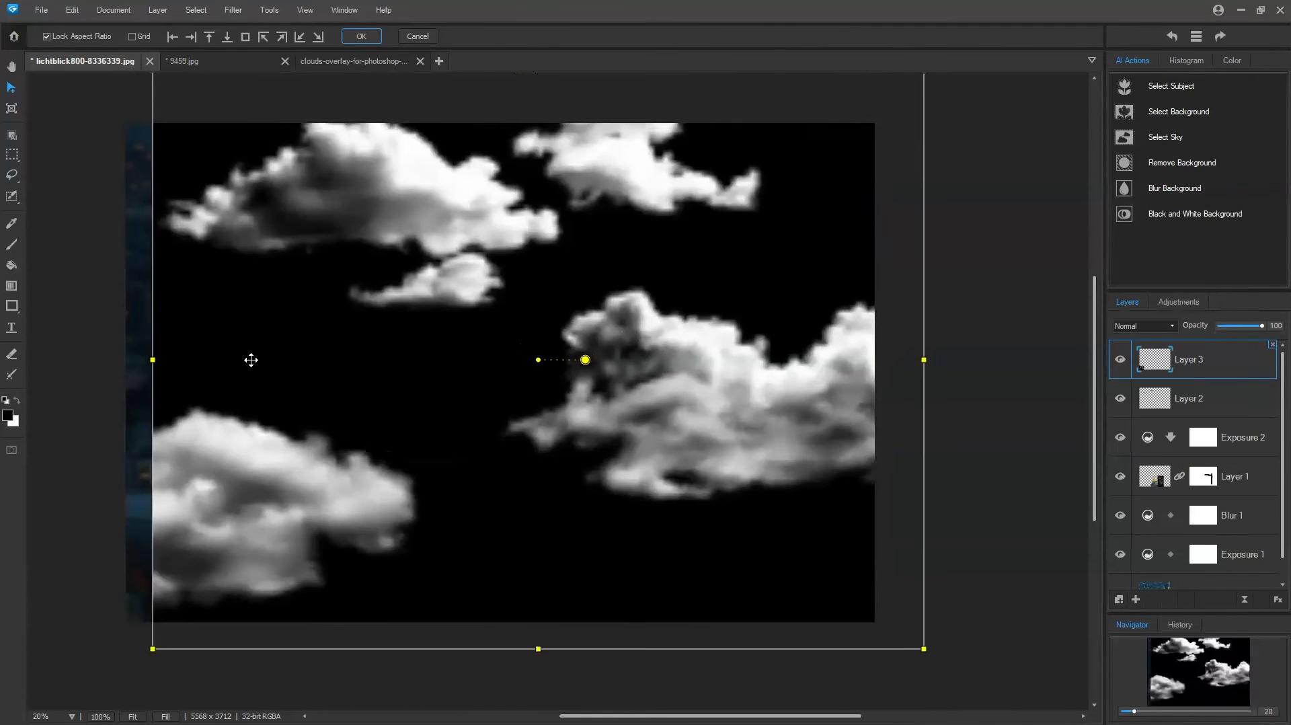
left_click_drag(155, 363, 108, 376)
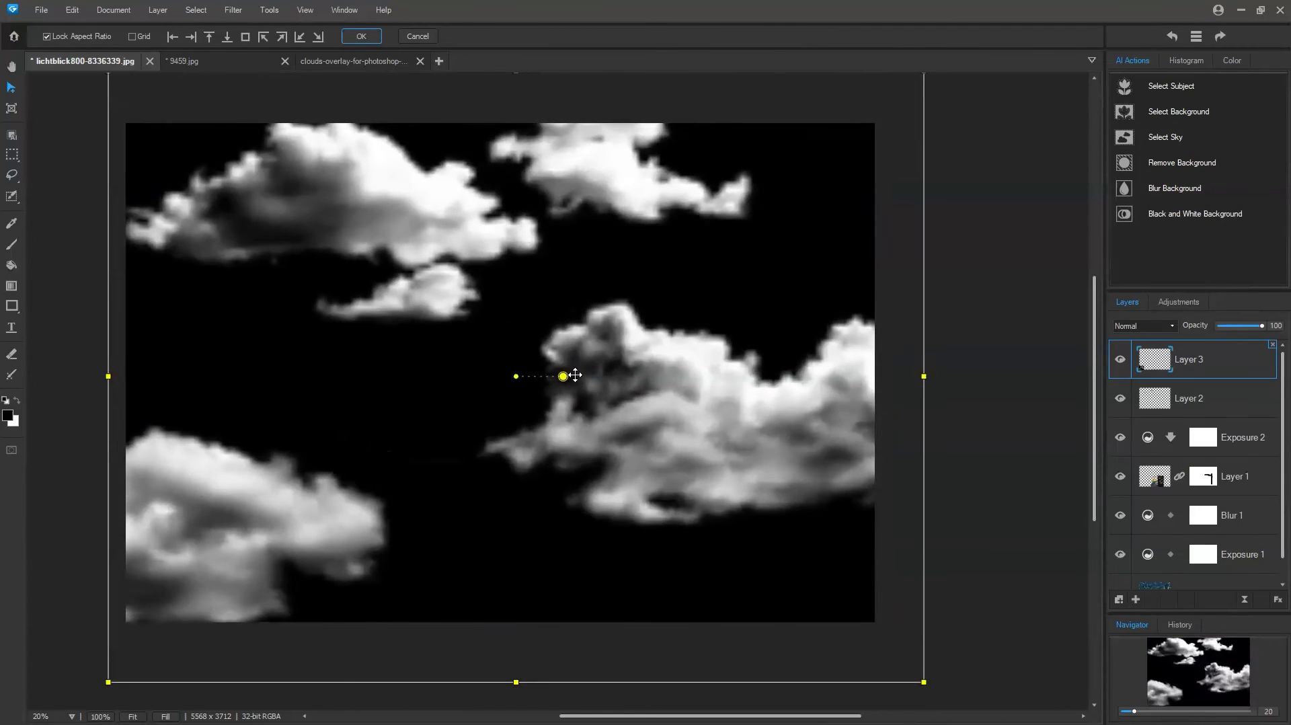
left_click_drag(562, 377, 563, 368)
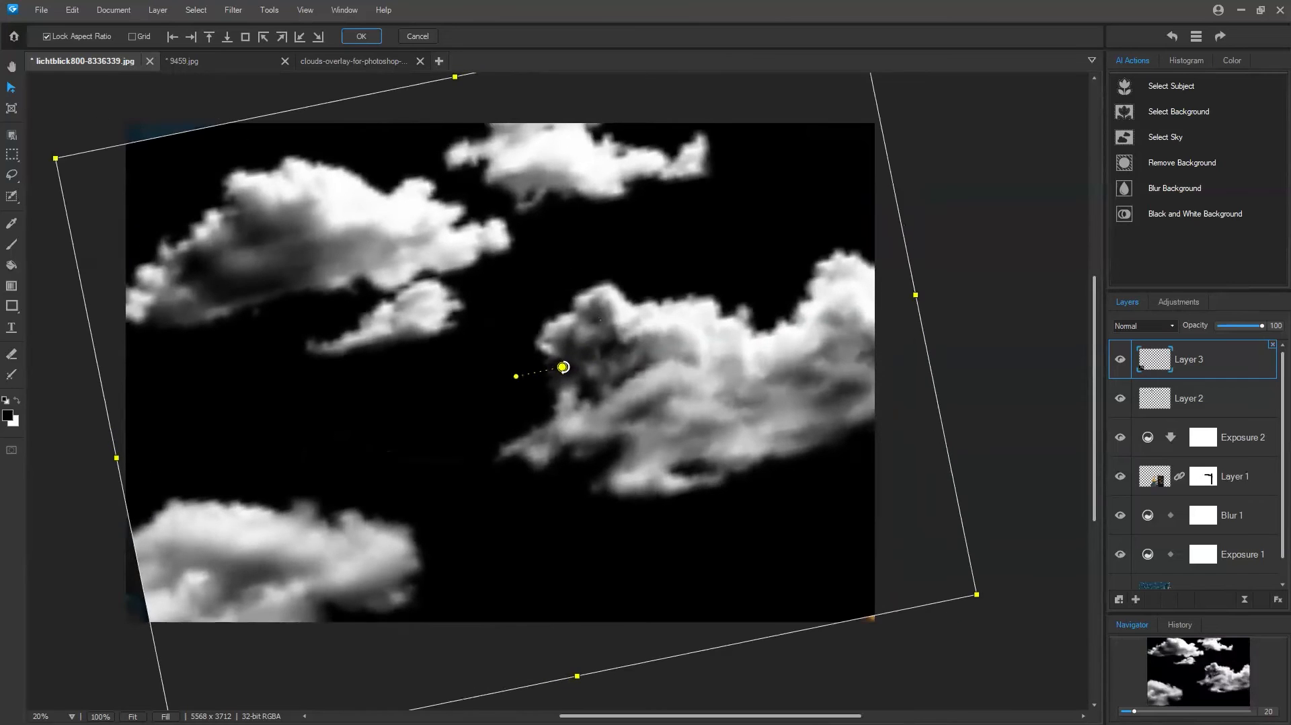
left_click_drag(637, 334, 585, 306)
left_click_drag(933, 563, 1005, 596)
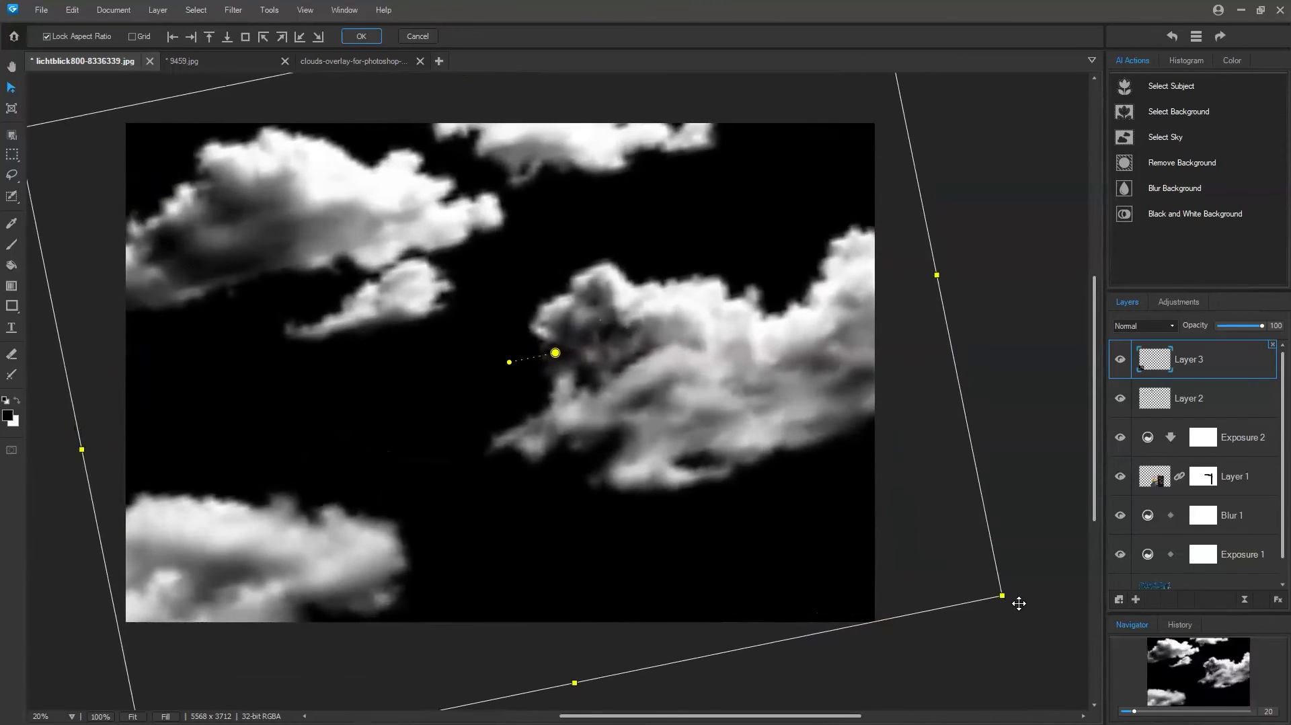
left_click_drag(558, 347, 560, 354)
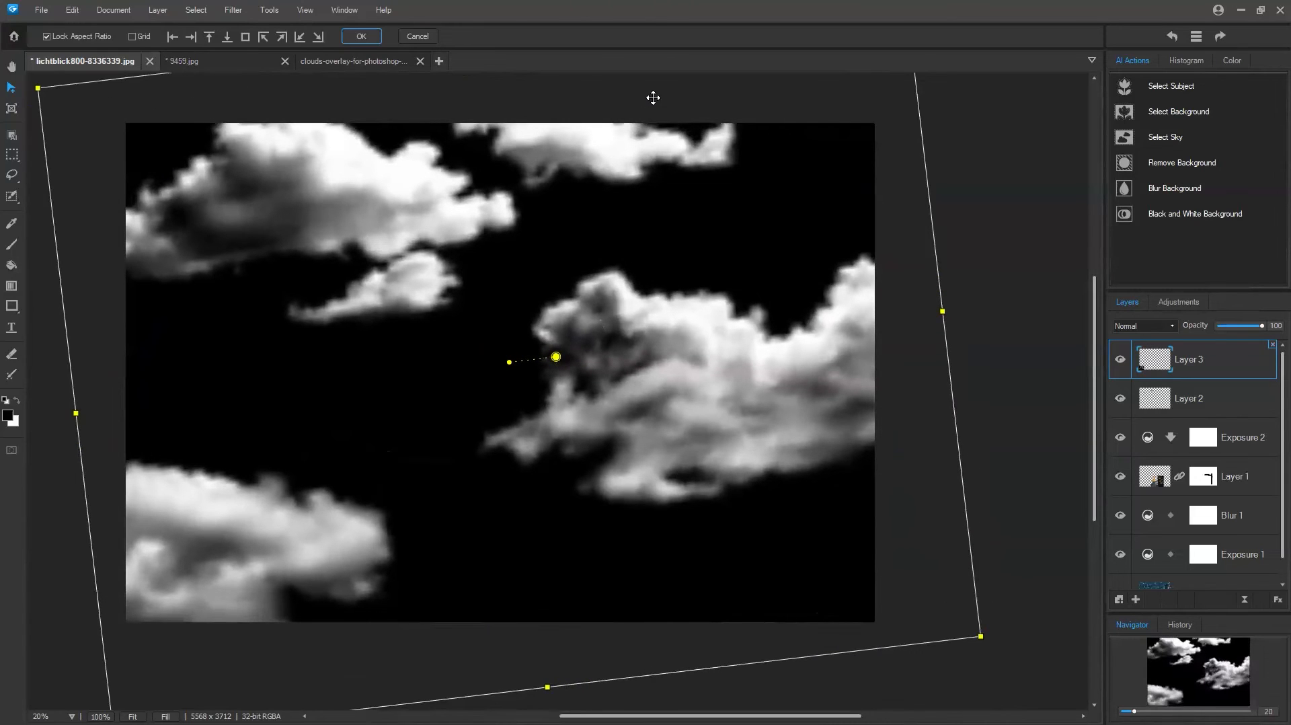
left_click(361, 36)
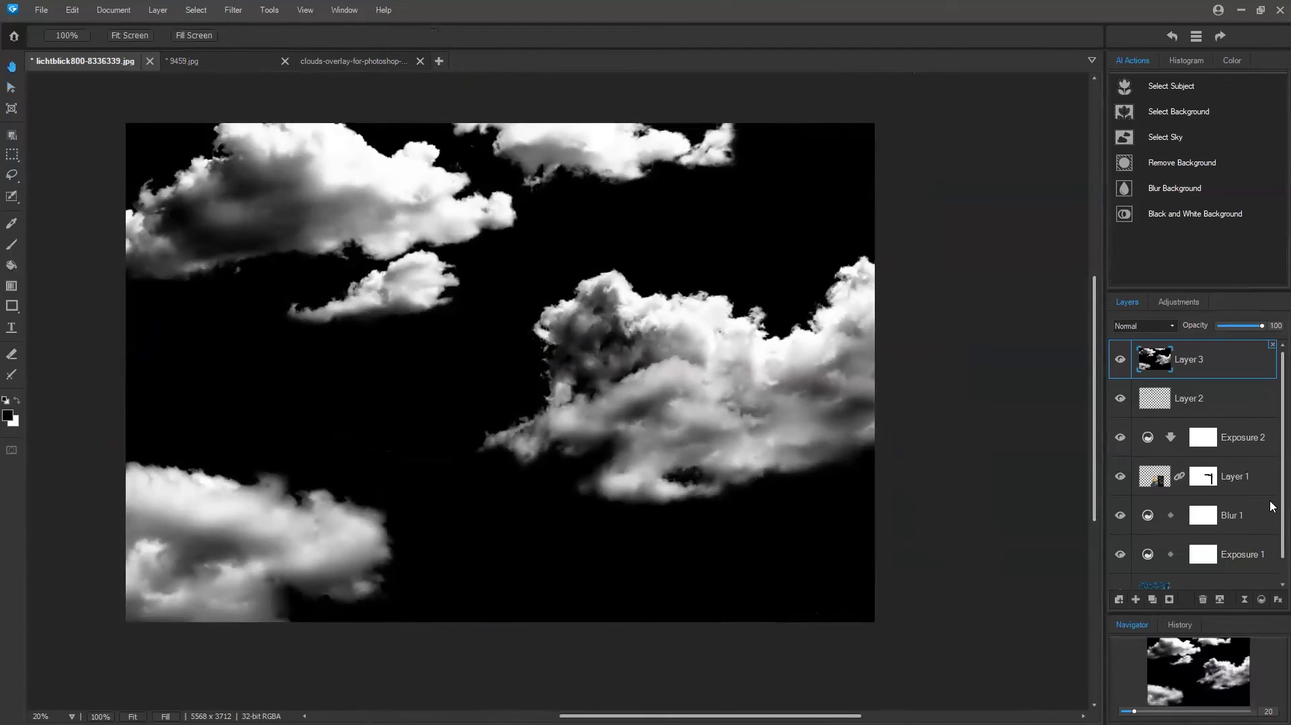
Hide and reshow the clouds layer to compare, and set its blend mode to Screen
left_click(1120, 361)
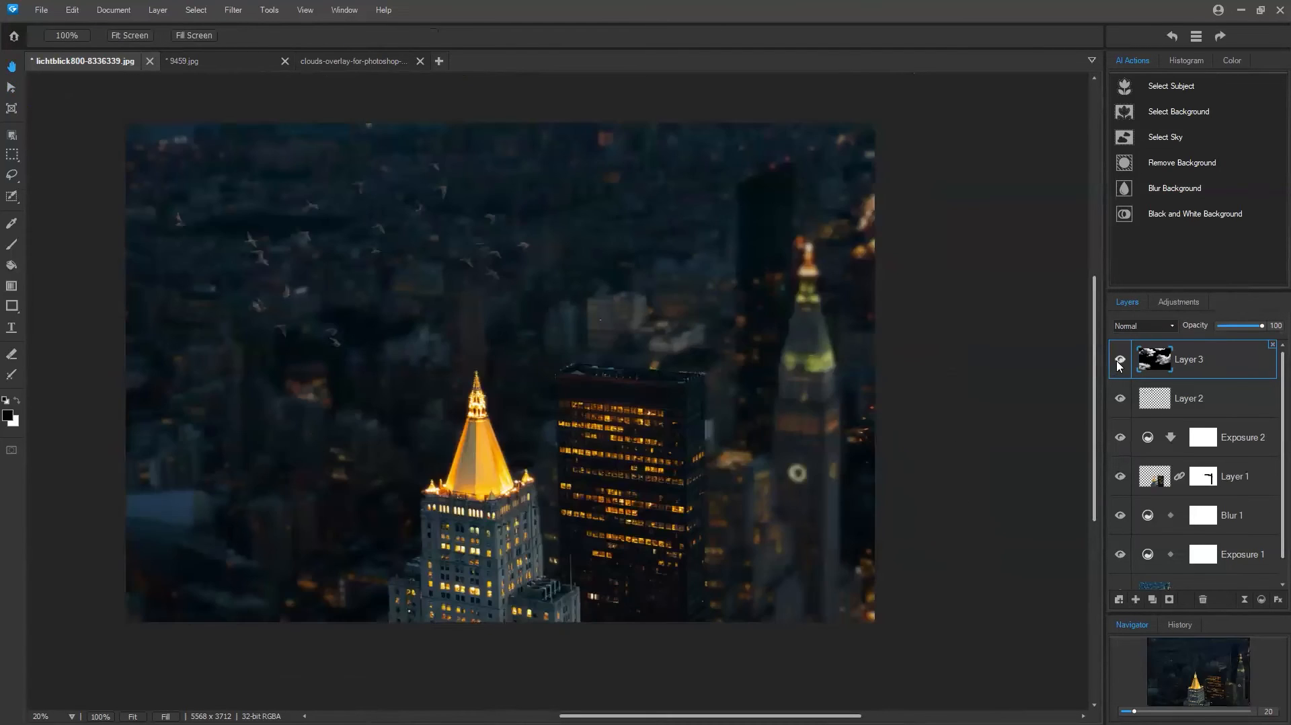
left_click(1119, 361)
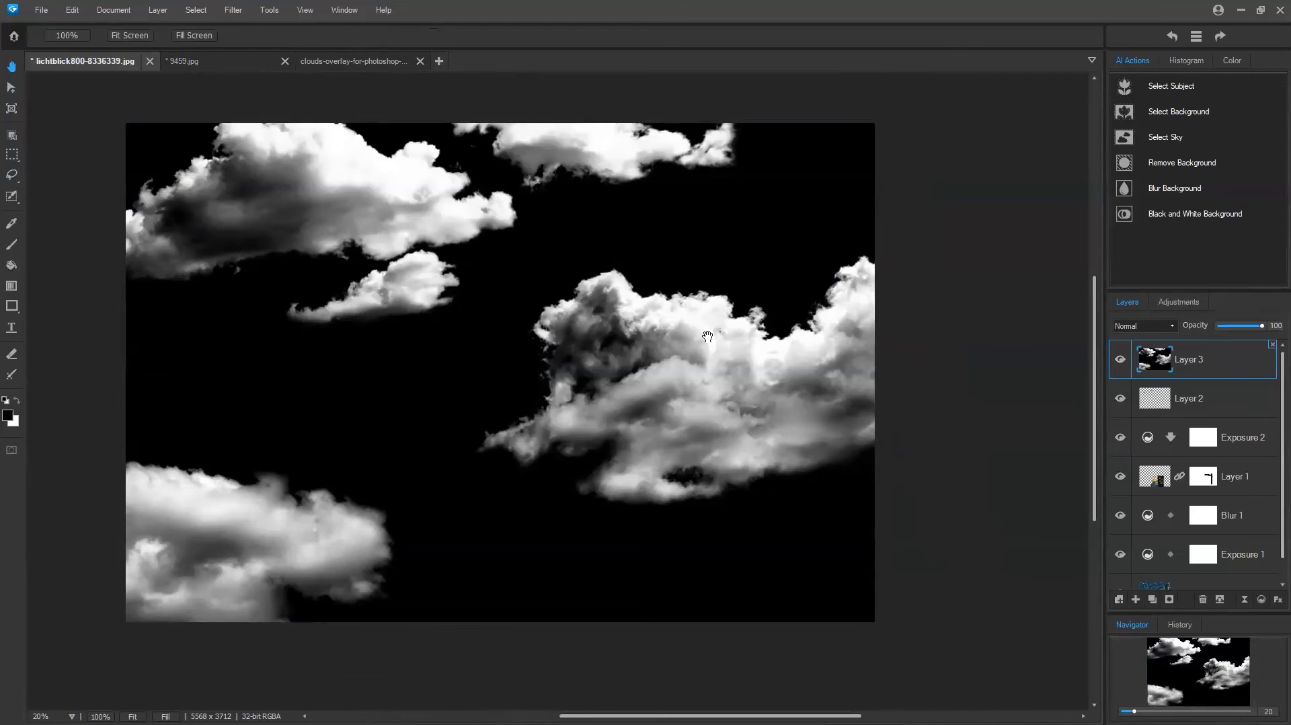
left_click(1165, 329)
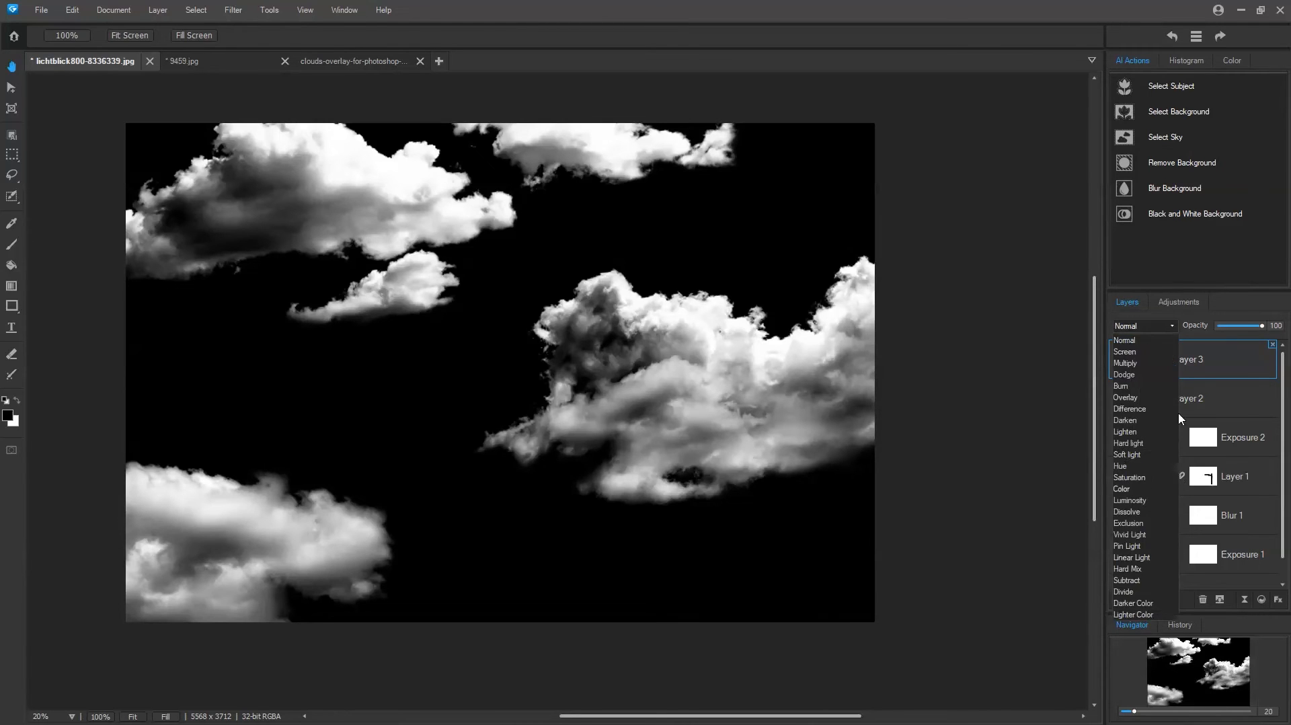
left_click(1119, 339)
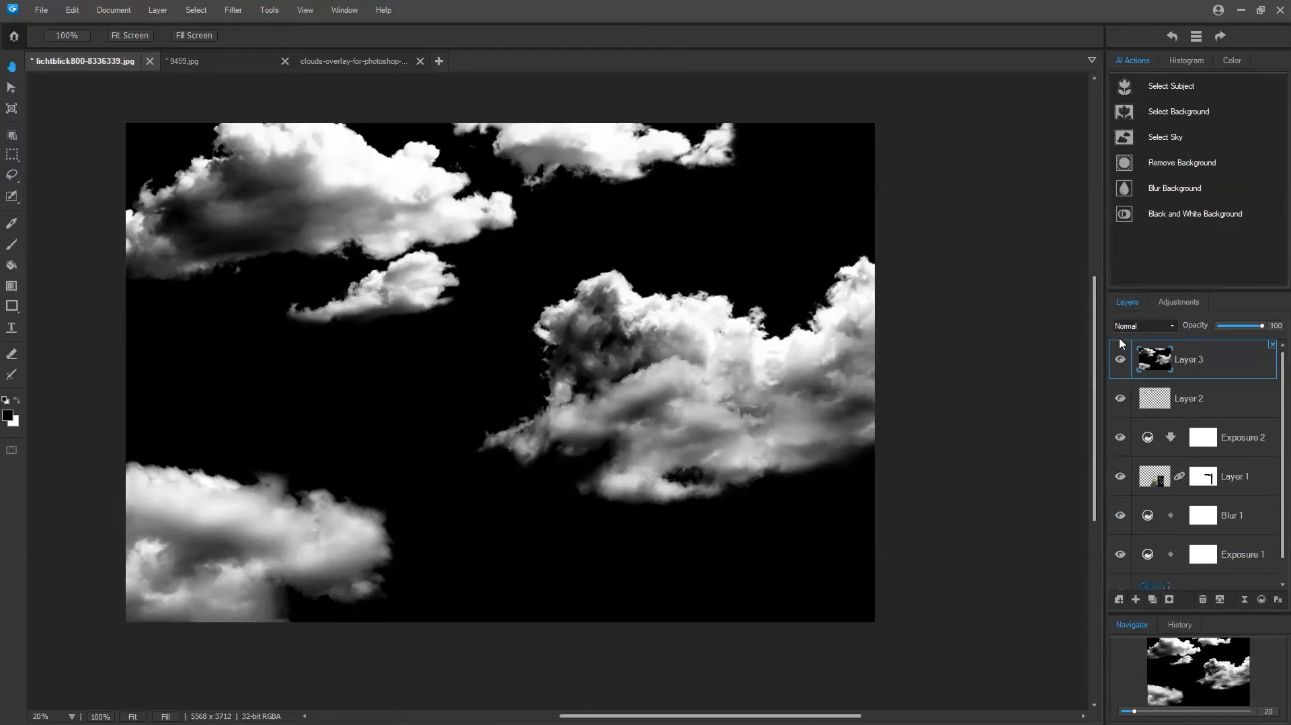
left_click(1153, 326)
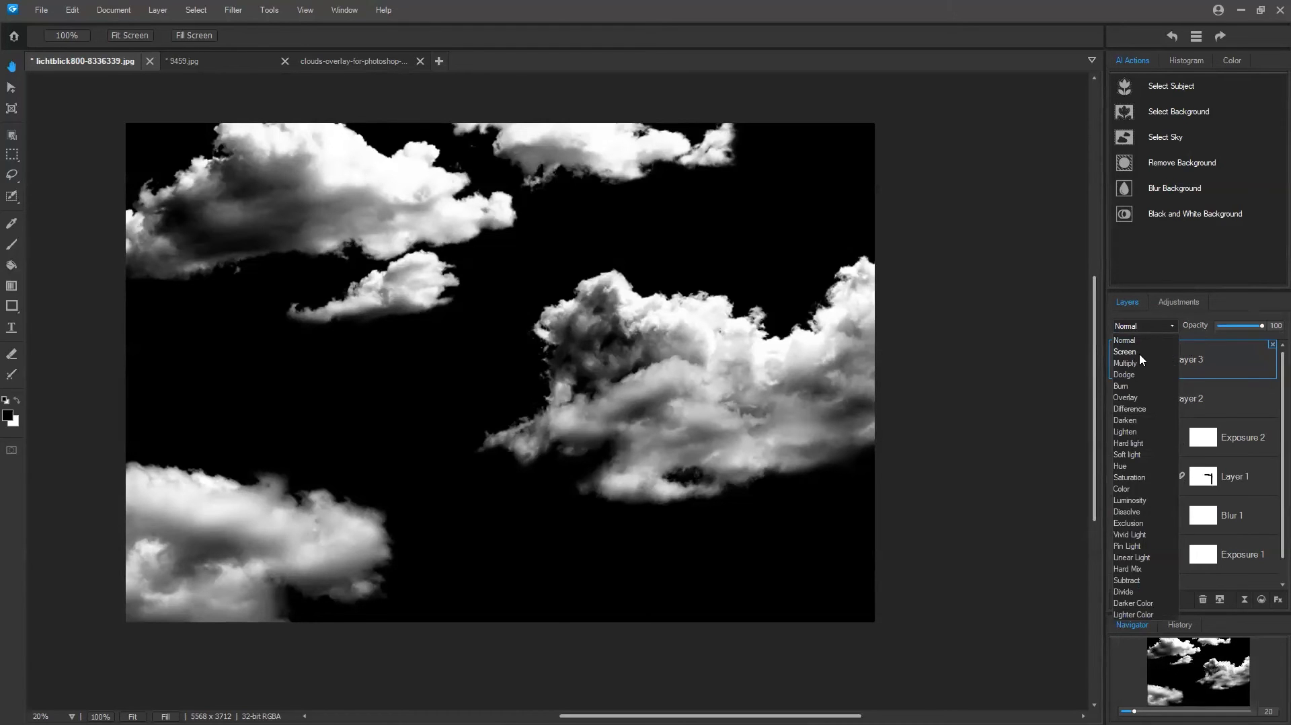
left_click(1139, 353)
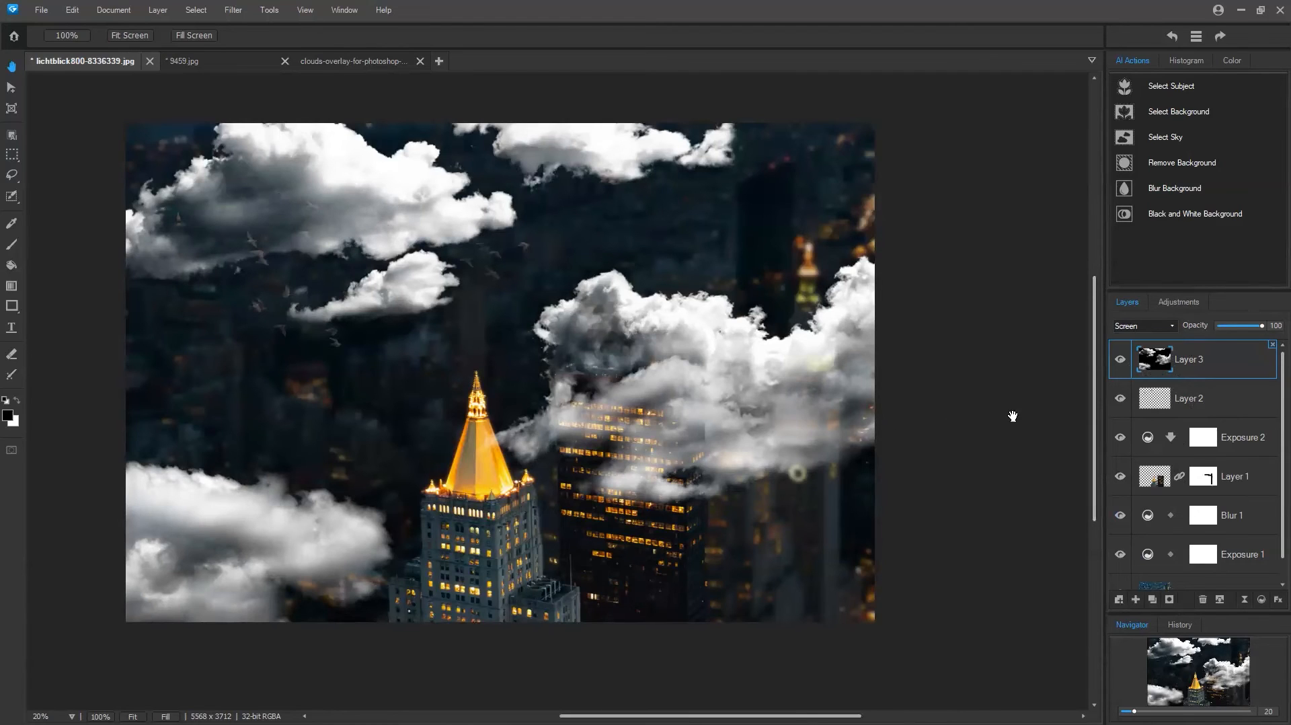
Try out the Multiply, Dodge and further blend modes on the clouds layer to compare them with Screen
left_click(1171, 326)
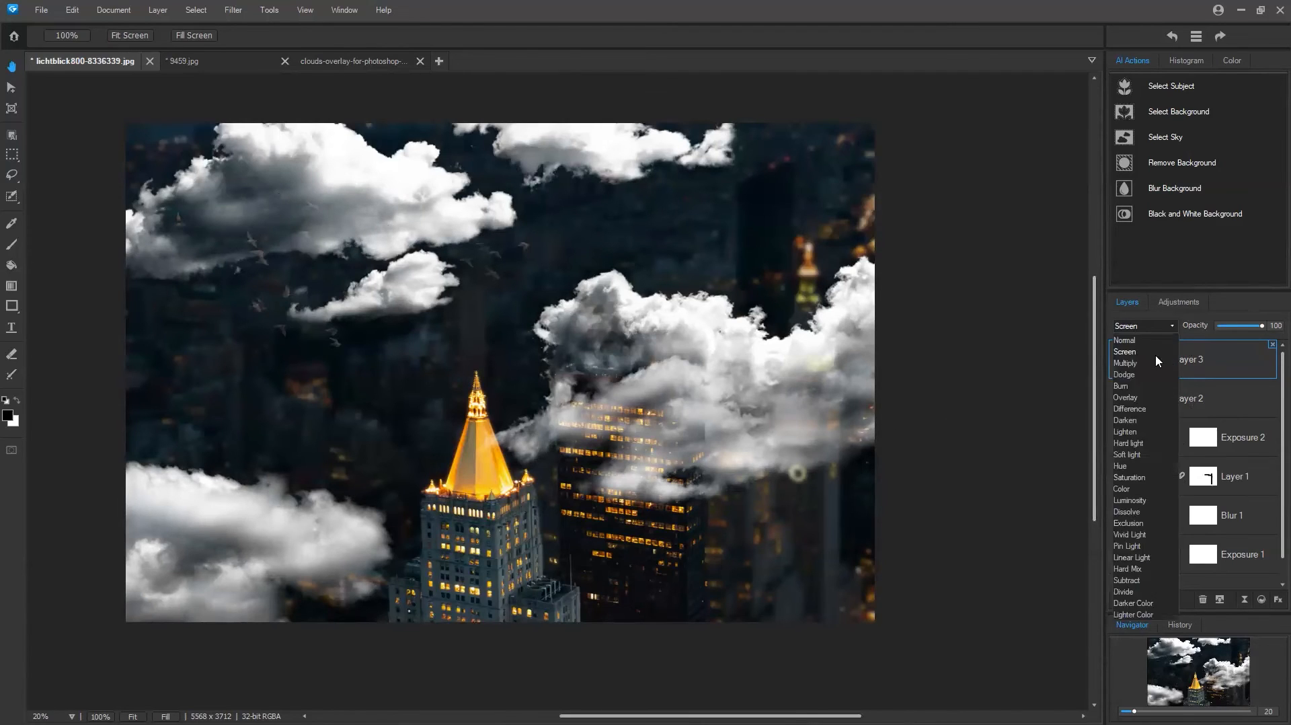
left_click(1151, 364)
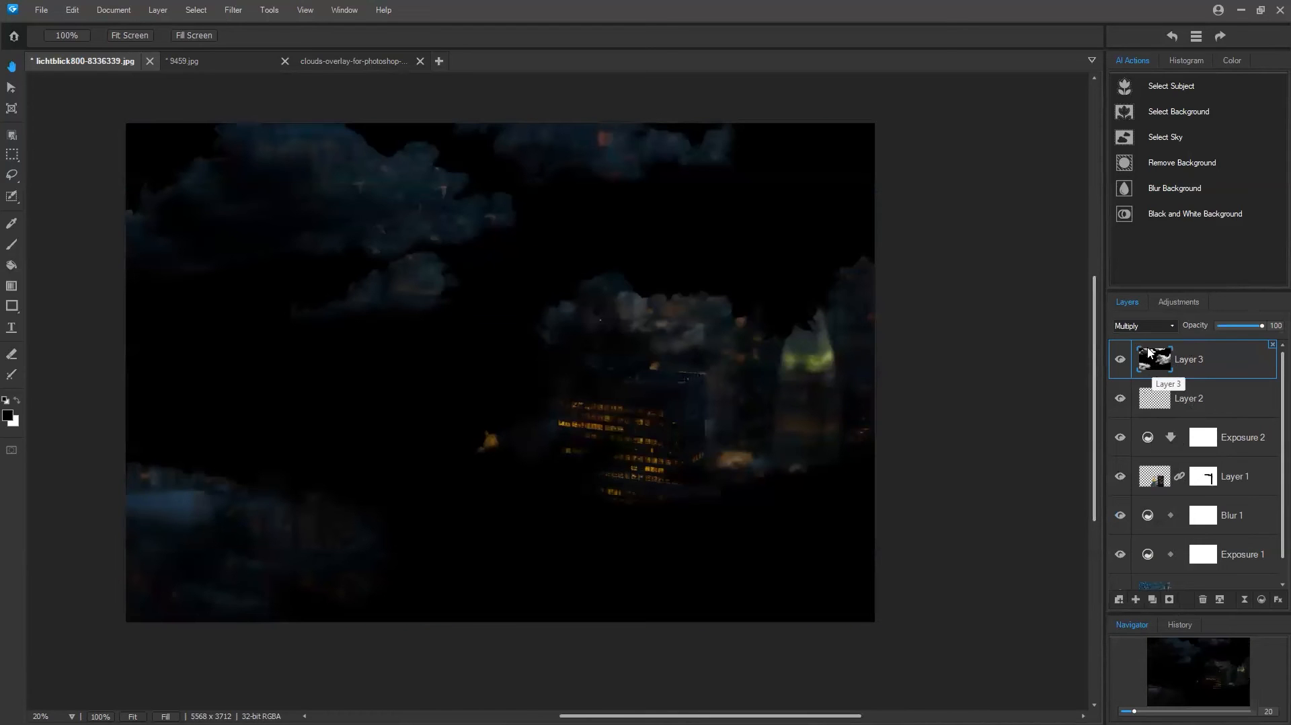
left_click(1160, 325)
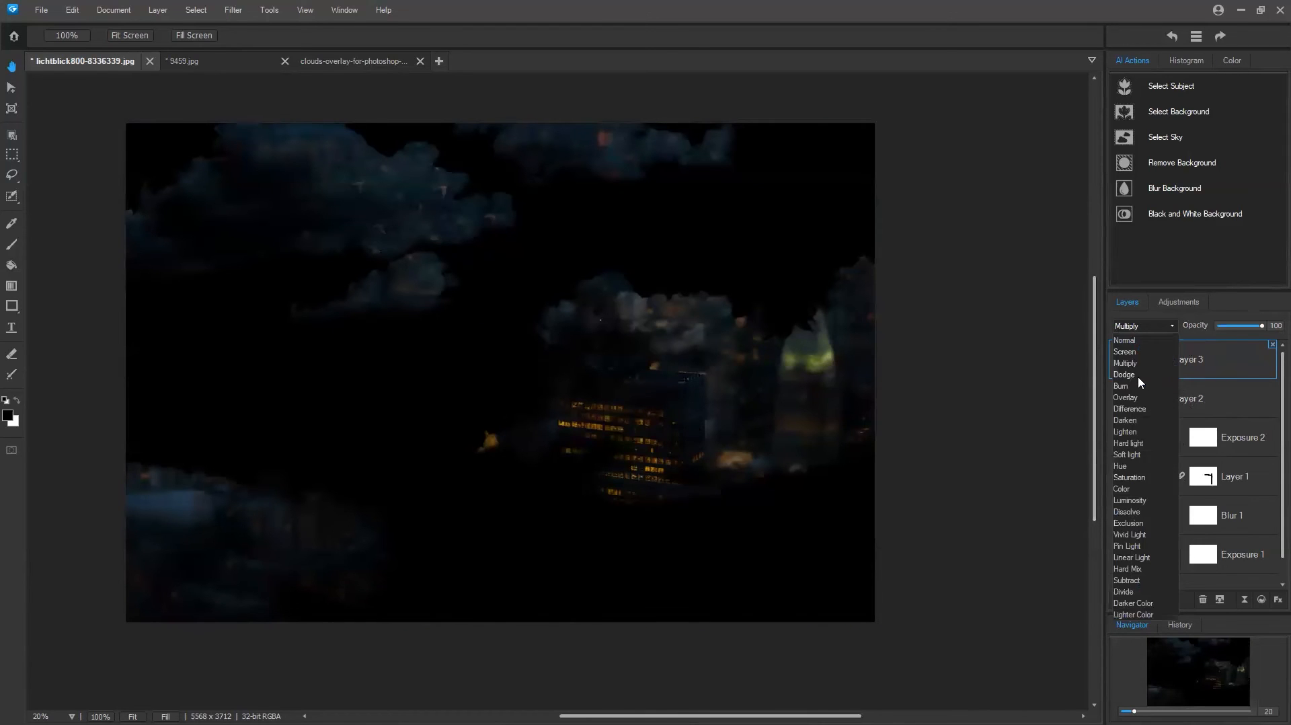
left_click(1137, 377)
left_click(1160, 326)
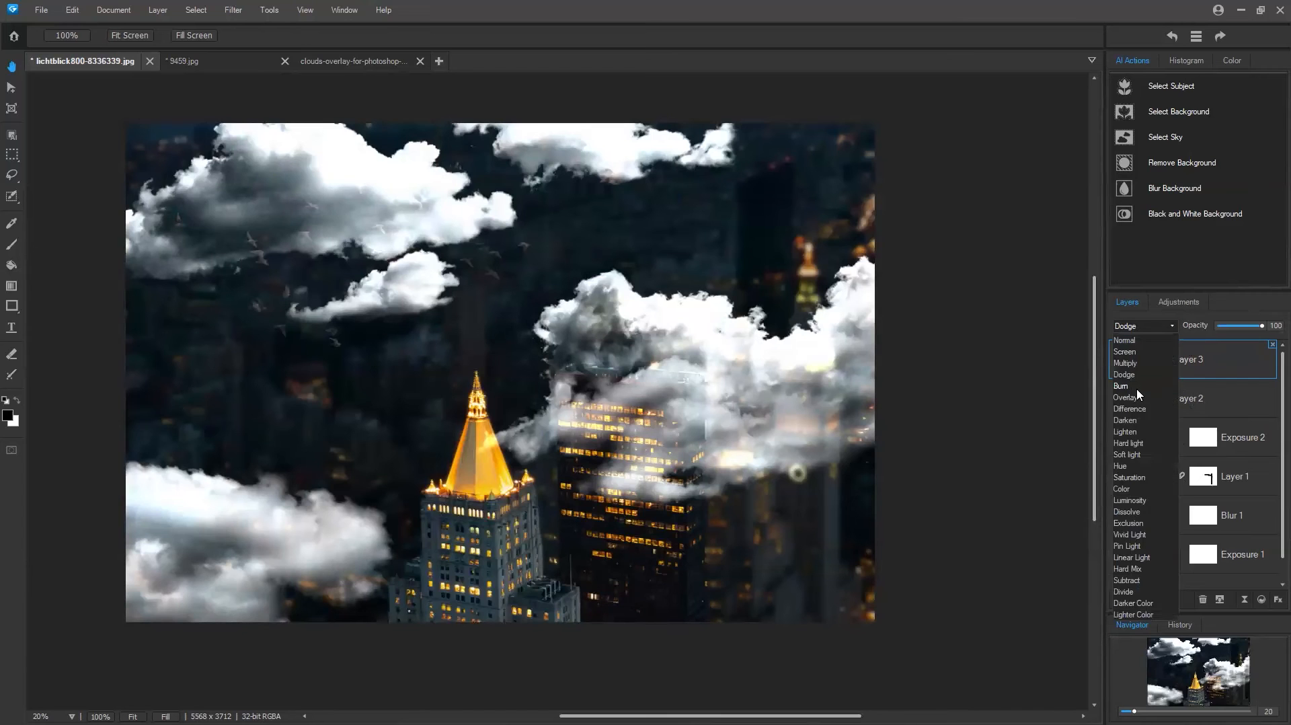
left_click(1136, 398)
left_click(1158, 326)
left_click(1143, 409)
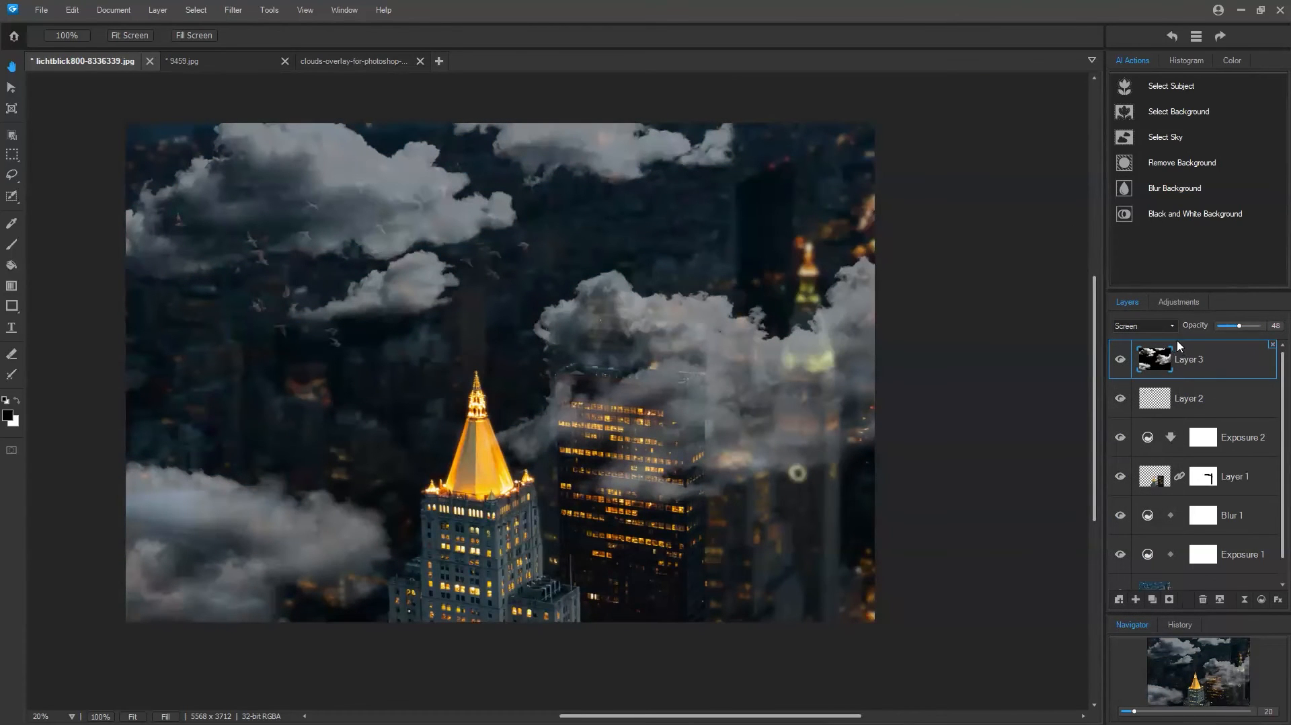
Keep the clouds layer in Screen mode and set its opacity to 84
left_click(1160, 331)
left_click(1213, 367)
mouse_move(1239, 326)
left_mouse_down()
mouse_move(1268, 328)
mouse_move(1258, 330)
left_mouse_up()
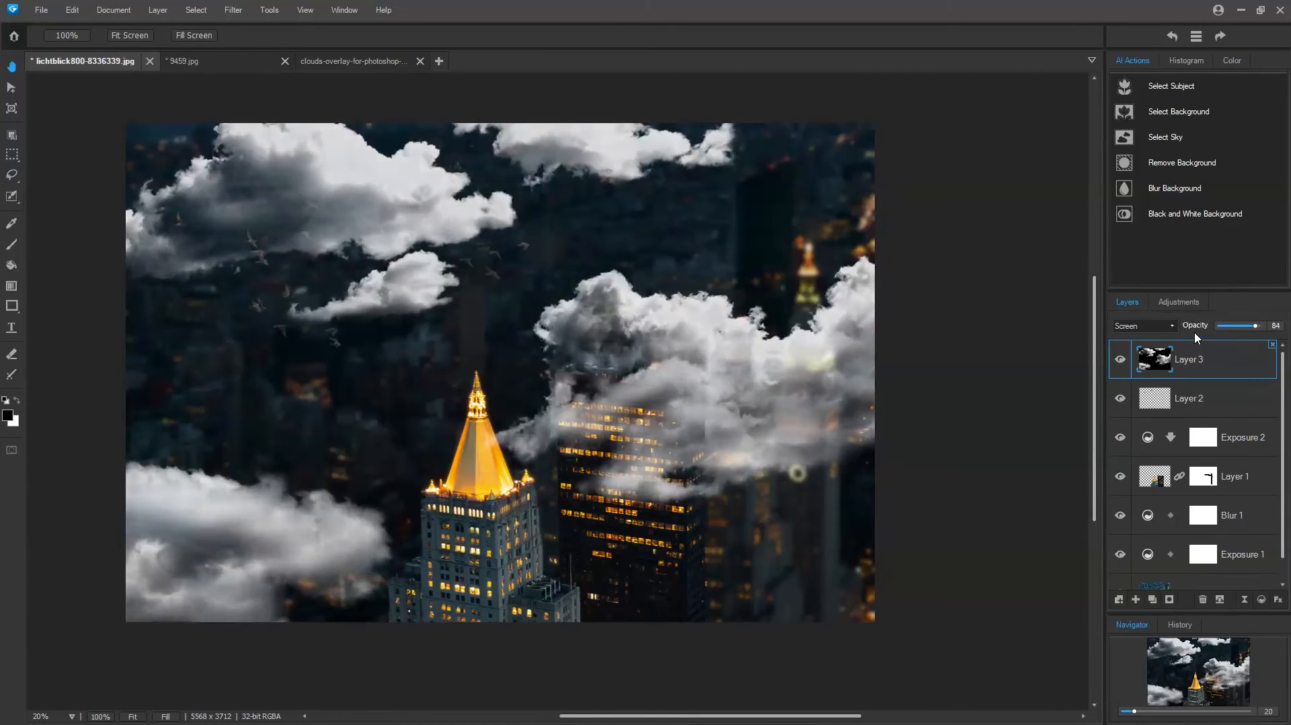
Add an Exposure adjustment clipped to the clouds layer and lower its exposure and contrast
left_click(1179, 302)
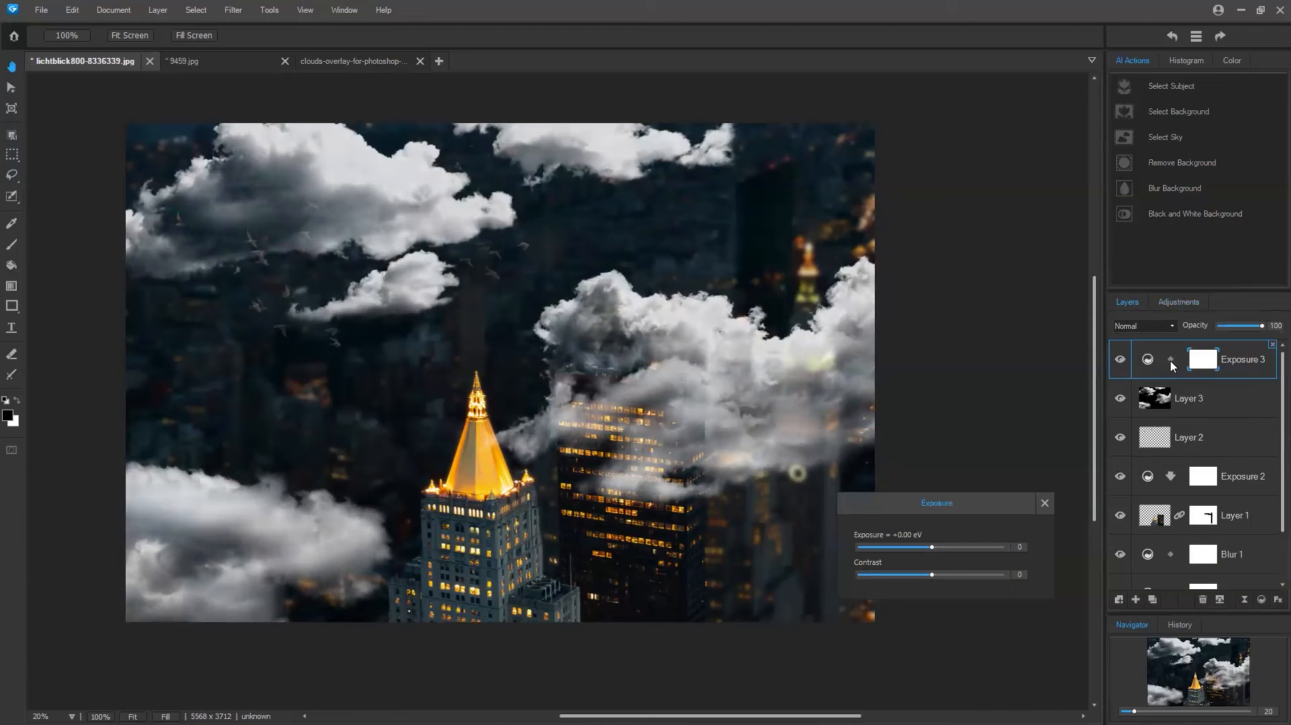
left_click(1170, 361)
left_click_drag(934, 552, 965, 574)
left_click_drag(886, 550, 874, 550)
left_click_drag(966, 574, 916, 575)
left_click(1042, 502)
Set the clouds layer's opacity to 45
left_click(1204, 398)
left_click_drag(1261, 326, 1241, 327)
Move the birds on Layer 2 down beneath the upper clouds, beside the golden tower's spire, and apply the transform
left_click(1178, 437)
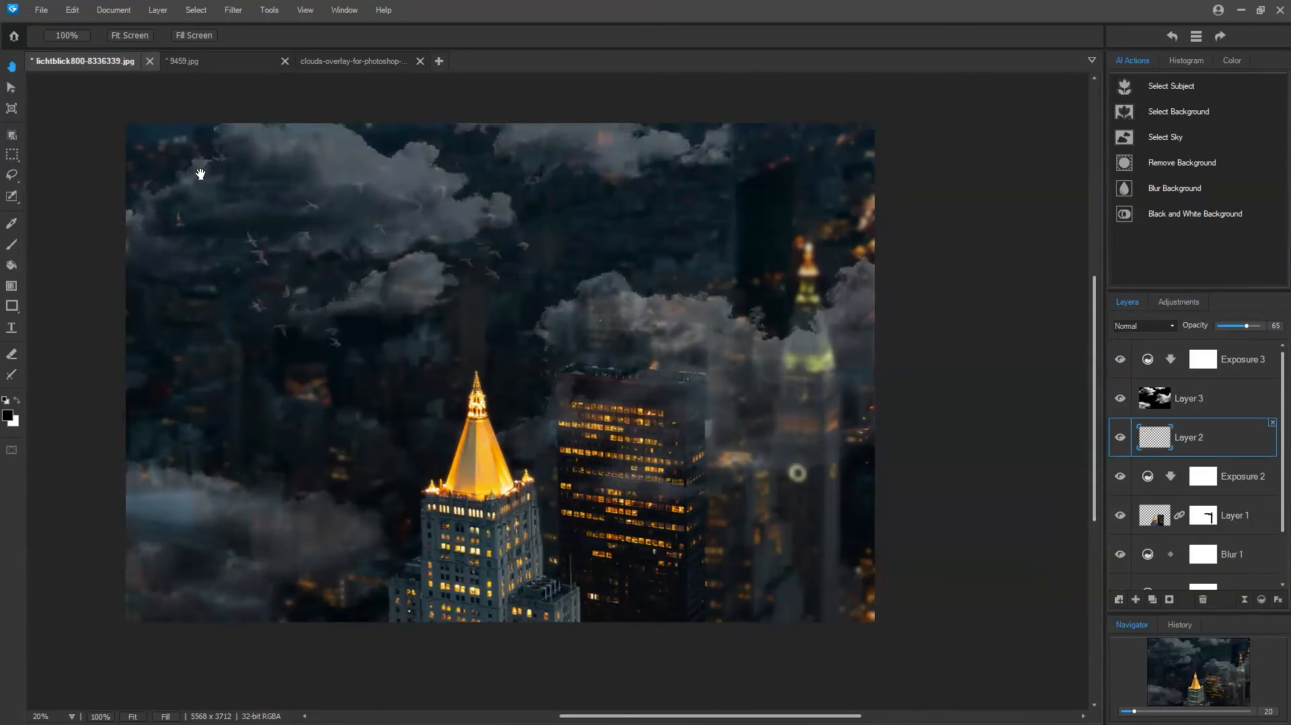
left_click(12, 88)
left_click(351, 280)
left_click_drag(352, 280, 333, 353)
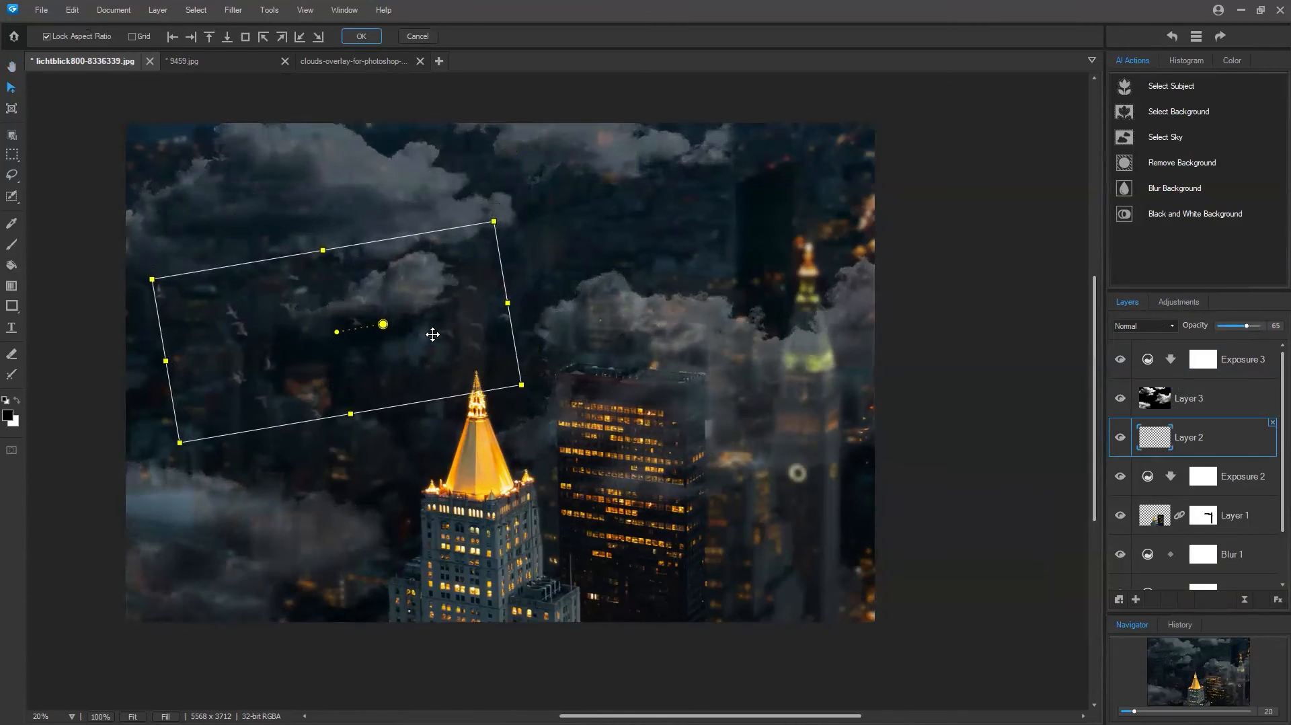
left_click_drag(421, 336, 428, 344)
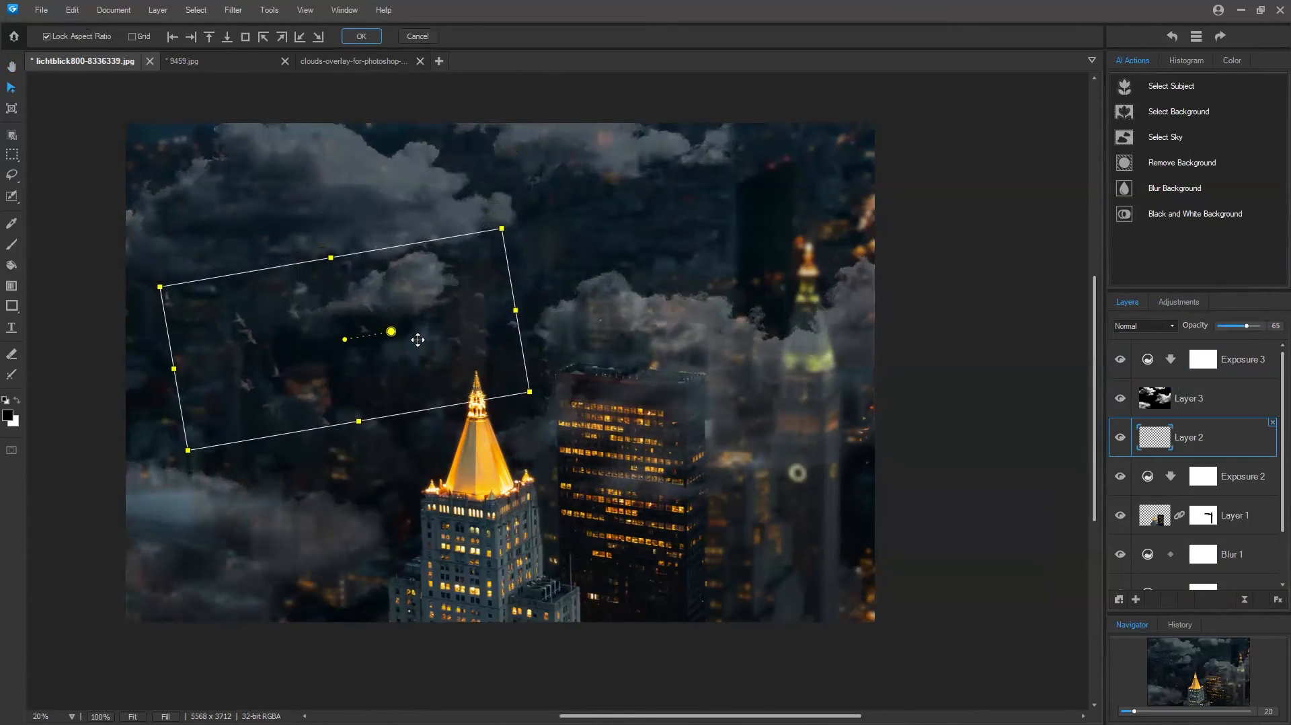
key("Return")
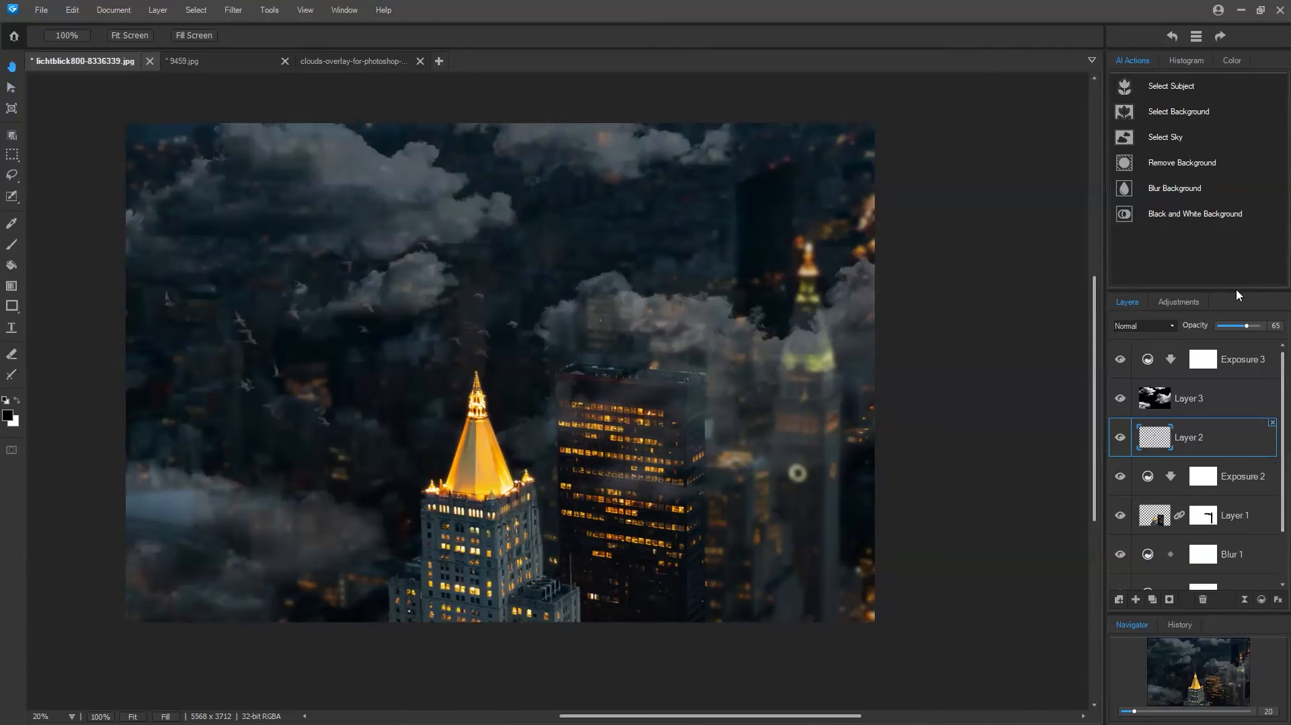
Extend the layer list to show the full stack, look over the birds and clouds source documents, and return to the city composite
left_click_drag(1245, 199, 1245, 196)
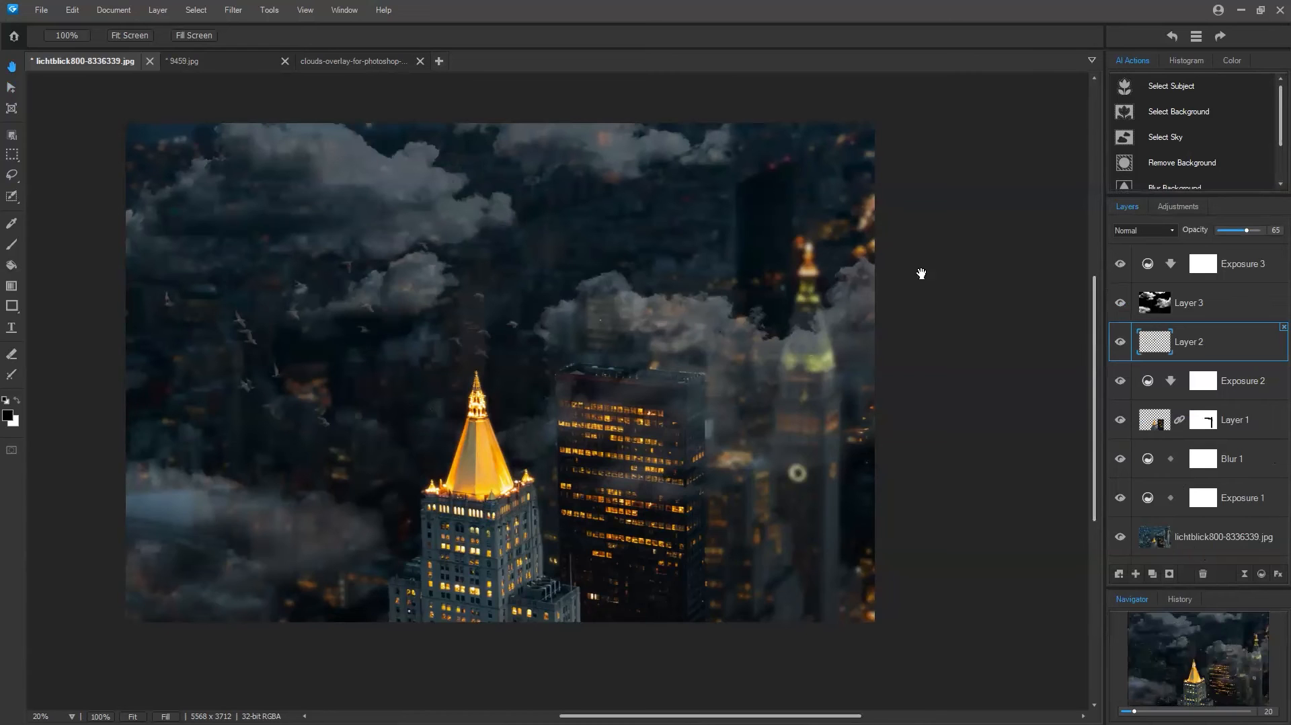
left_click(237, 63)
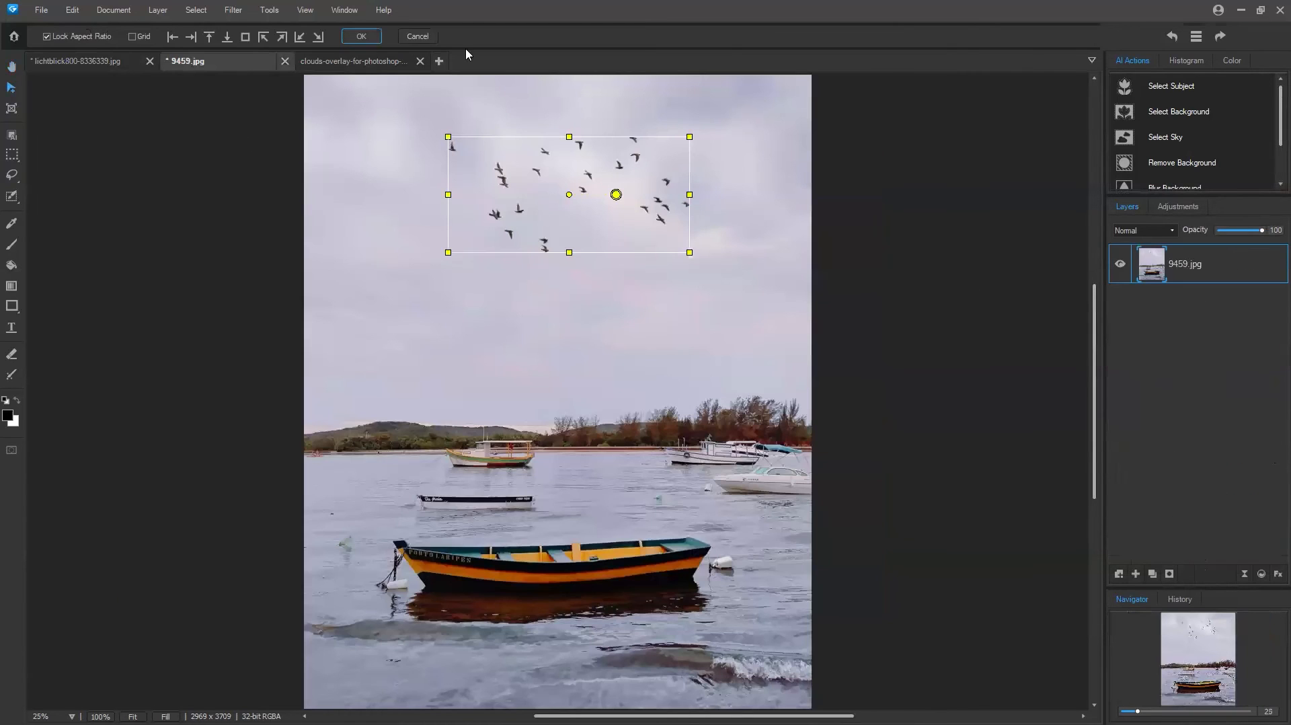
left_click(361, 36)
left_click(348, 62)
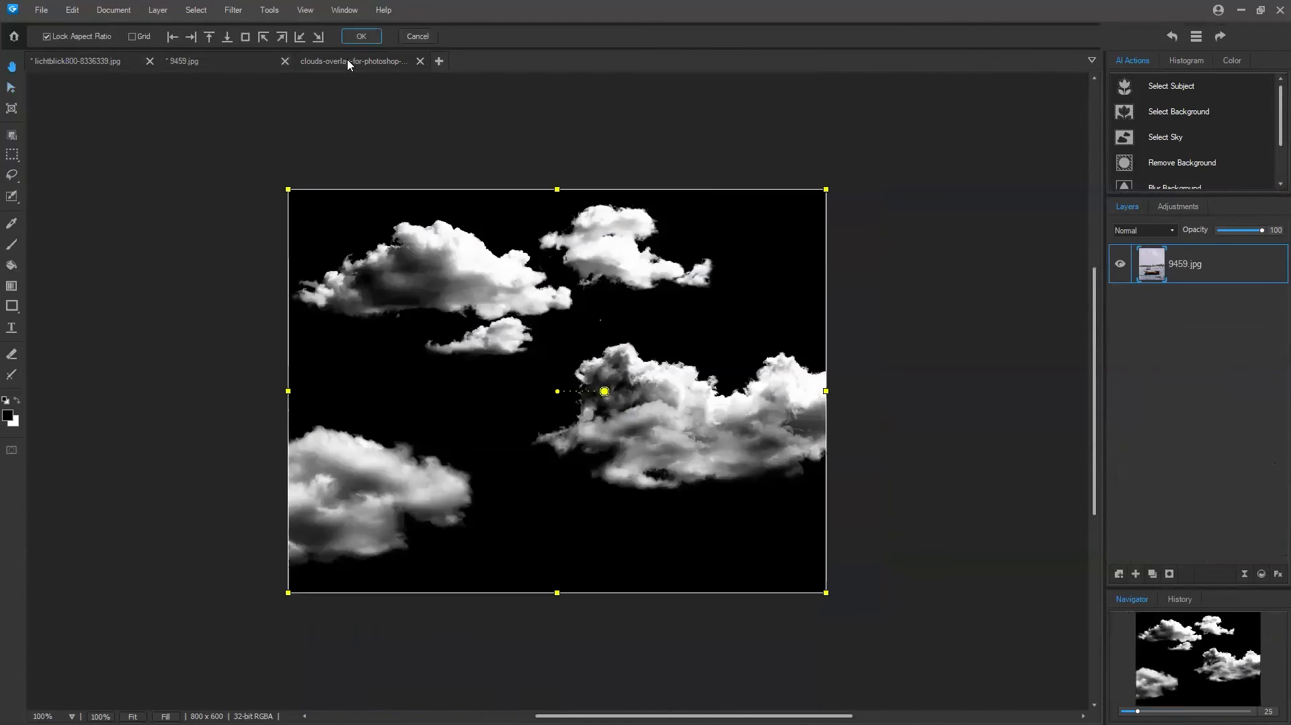
left_click(187, 67)
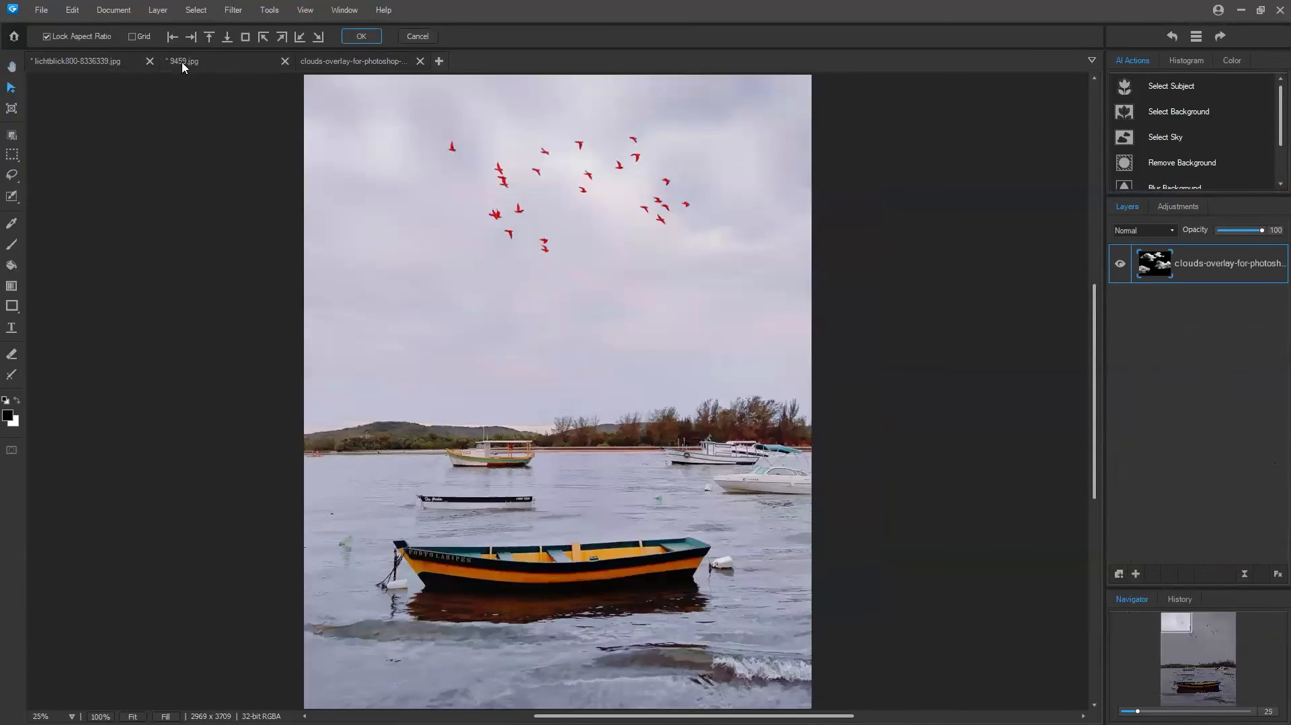
left_click(108, 62)
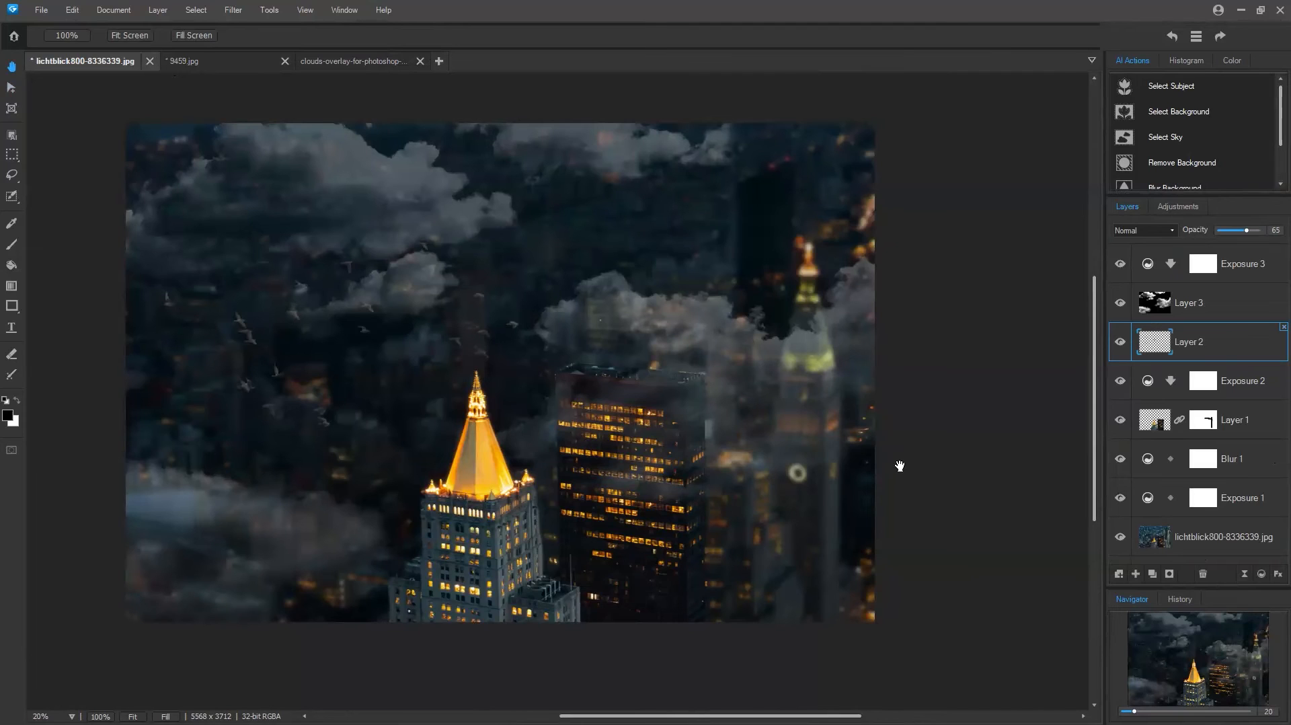
Add a Color LUTs adjustment above the clouds' Exposure adjustment at the top of the layer stack
left_click(1247, 270)
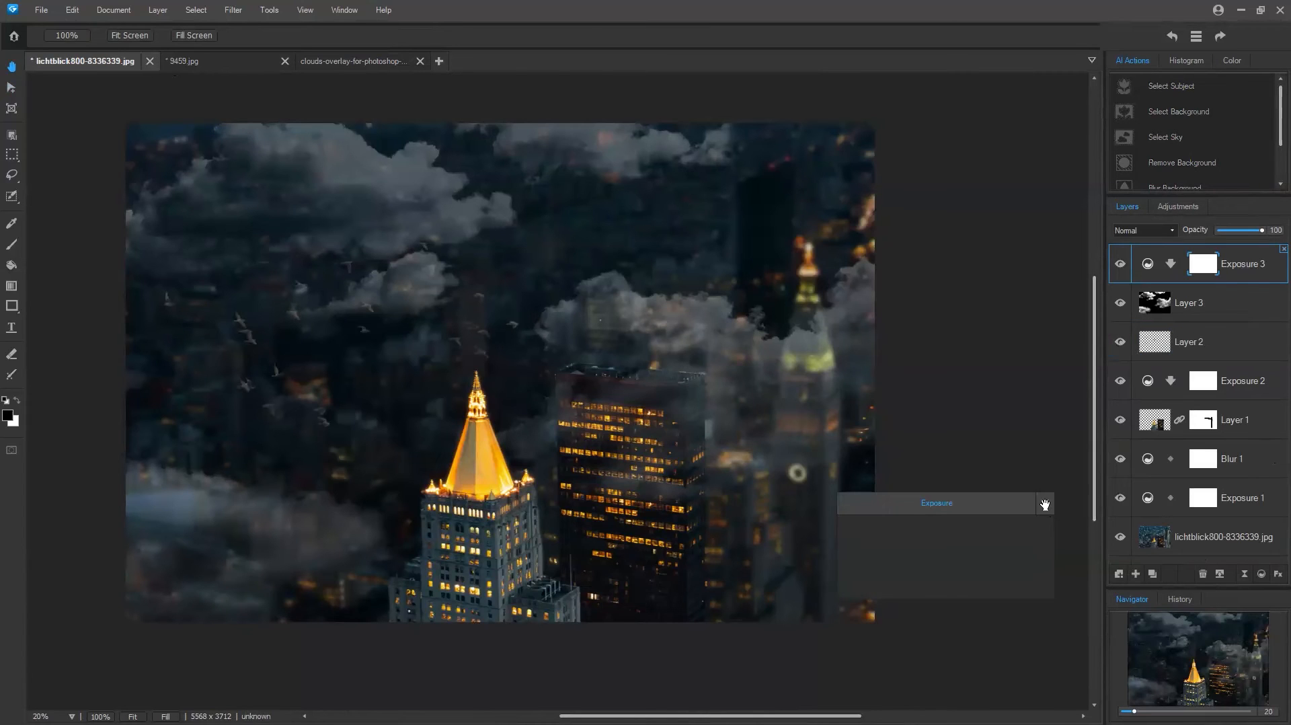
left_click(1044, 504)
left_click(1177, 207)
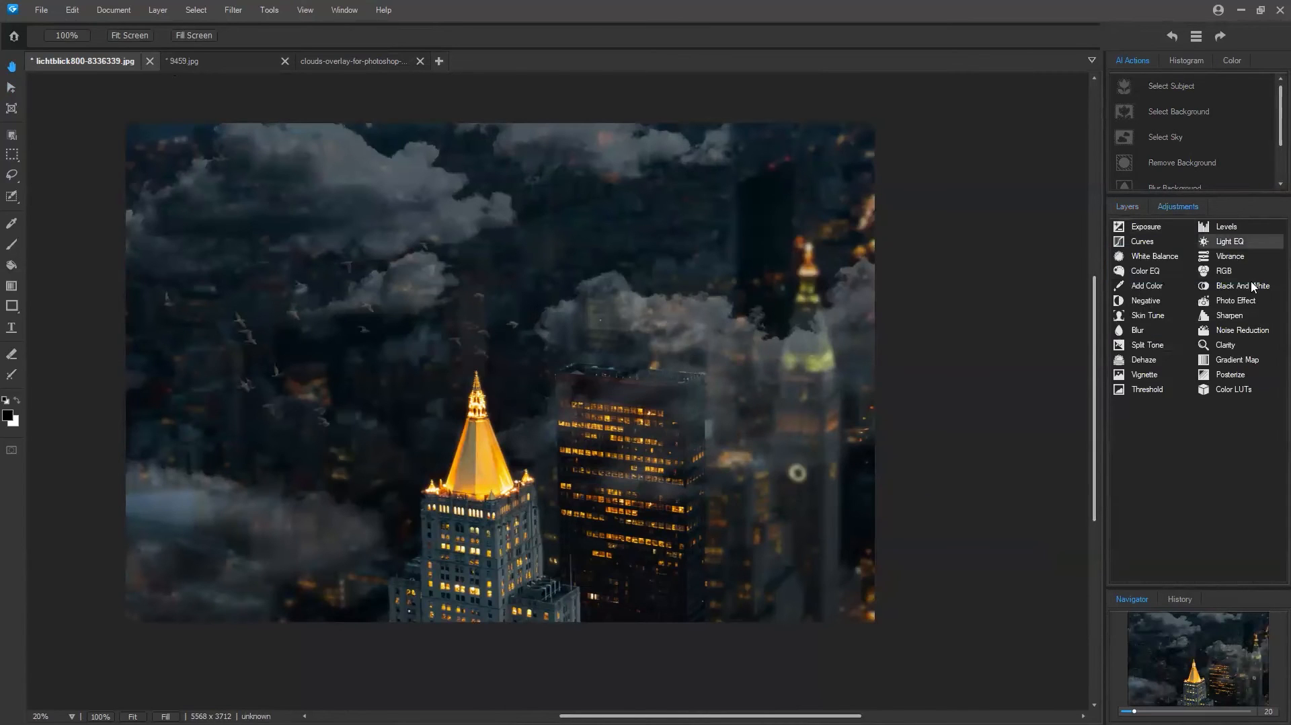
left_click(1234, 390)
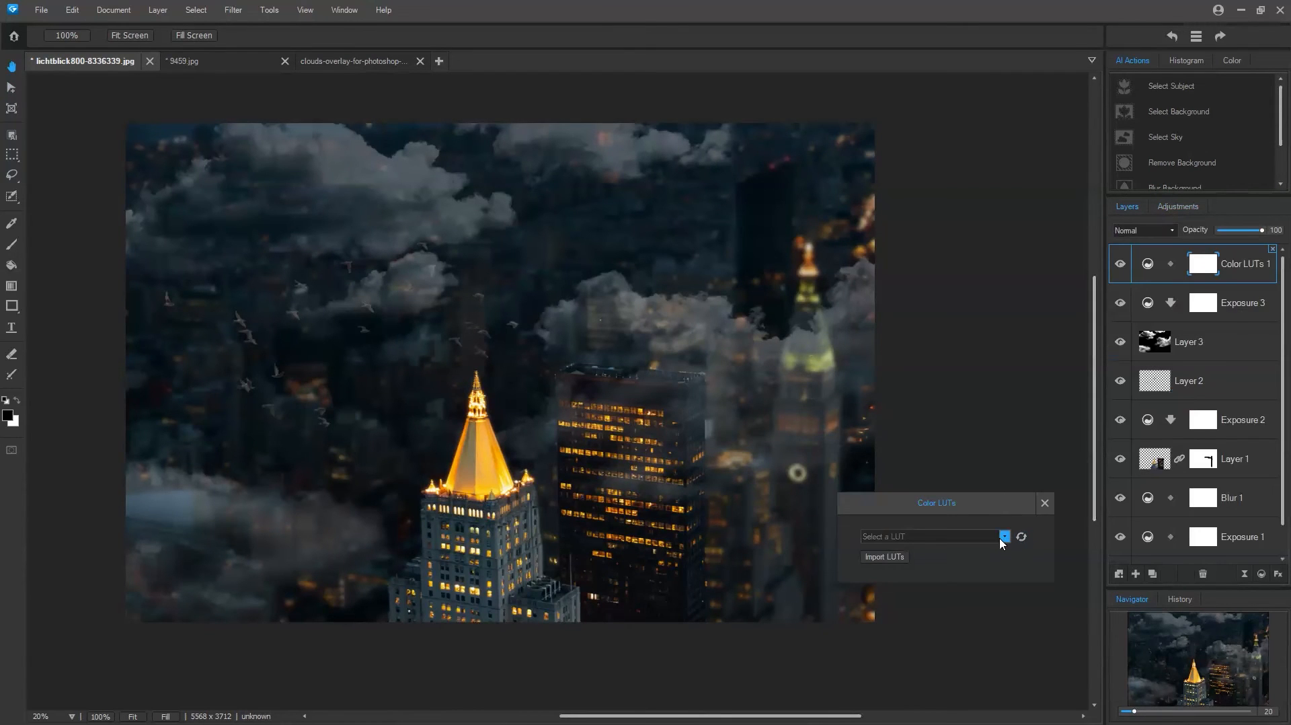
Try the Dusk and Elegance LUTs, choose Film, and set the Color LUTs adjustment's opacity to 29
left_click(1002, 536)
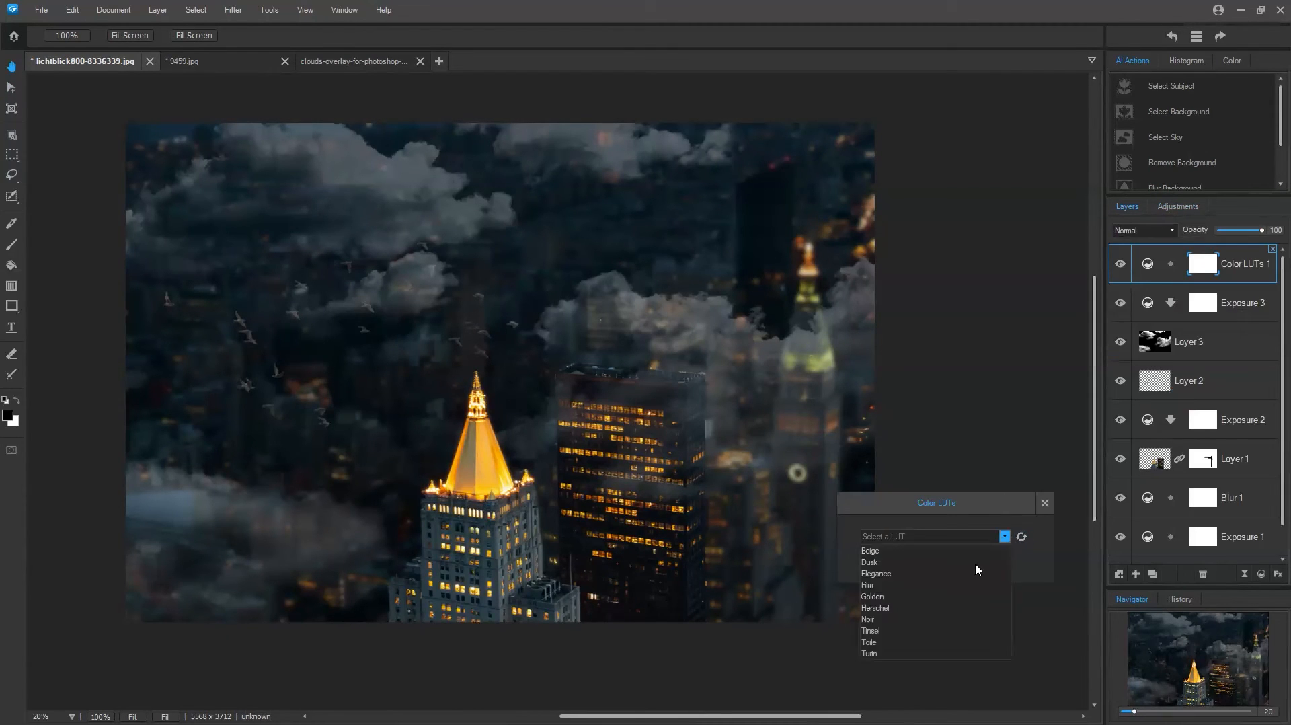
left_click(974, 563)
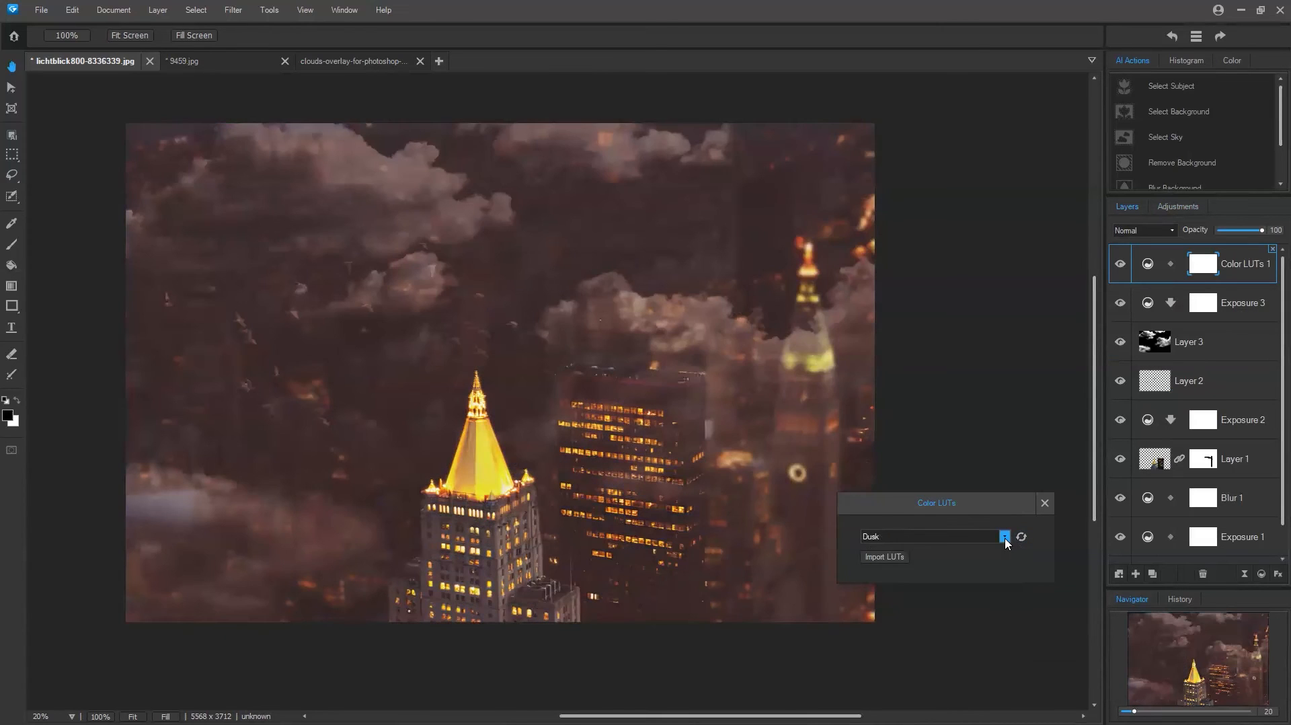
left_click(1004, 537)
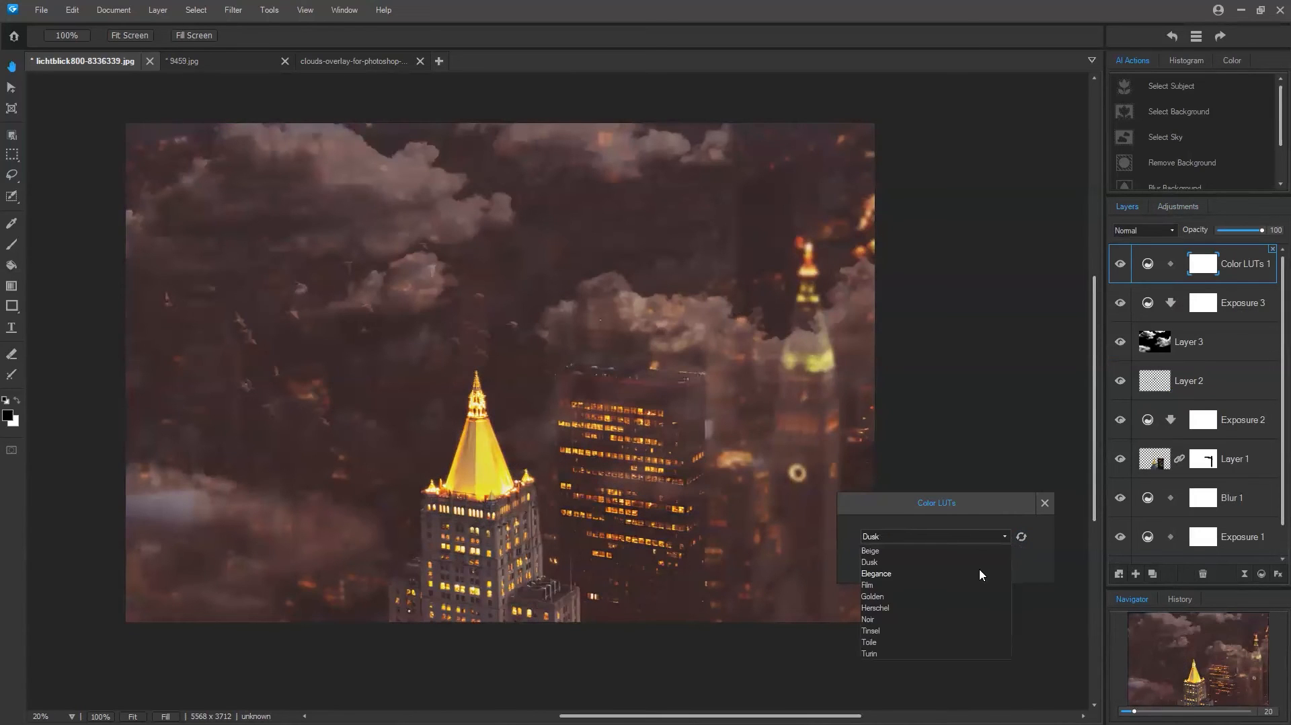
left_click(1005, 537)
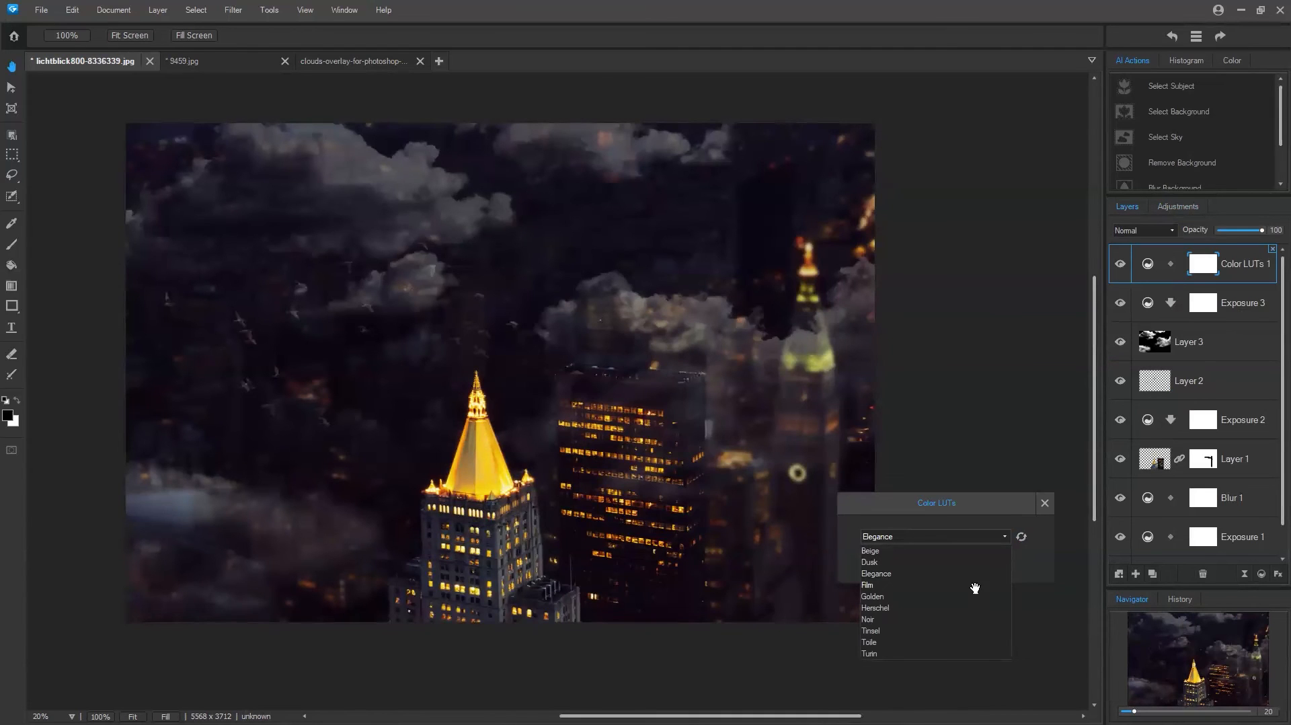
left_click(976, 587)
left_click(1044, 503)
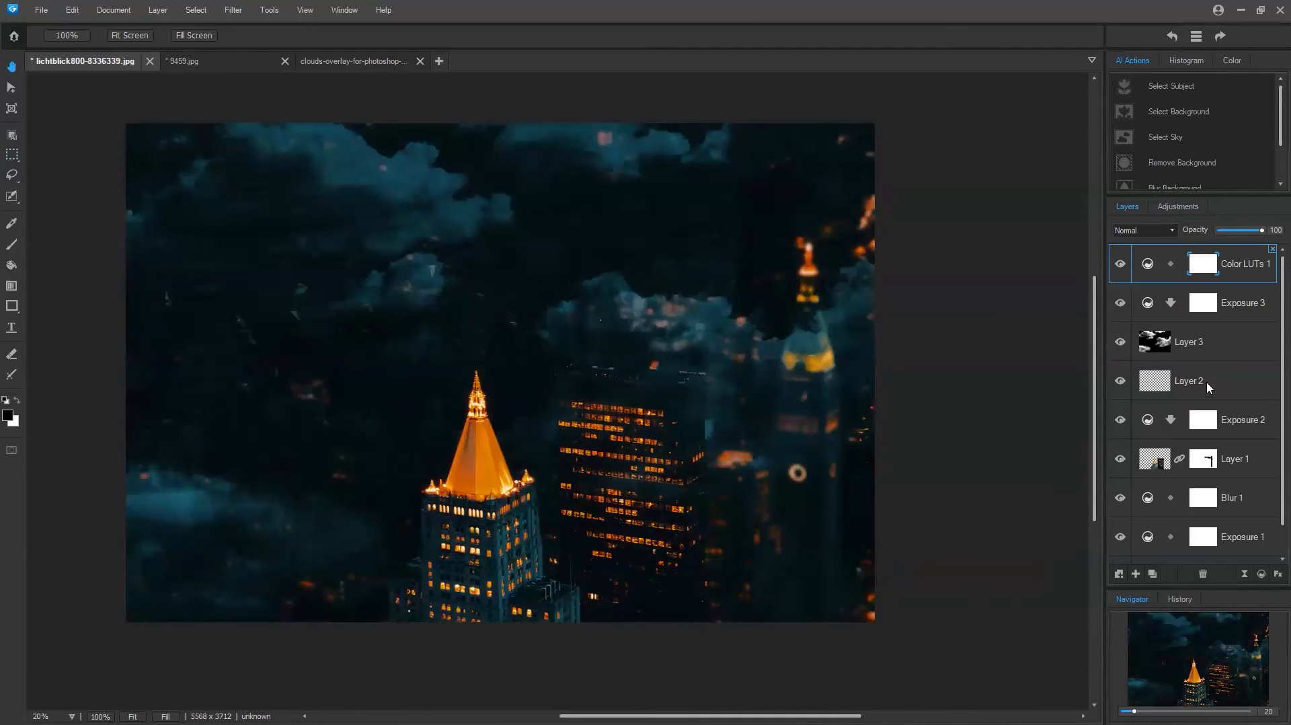
left_click_drag(1261, 230, 1232, 237)
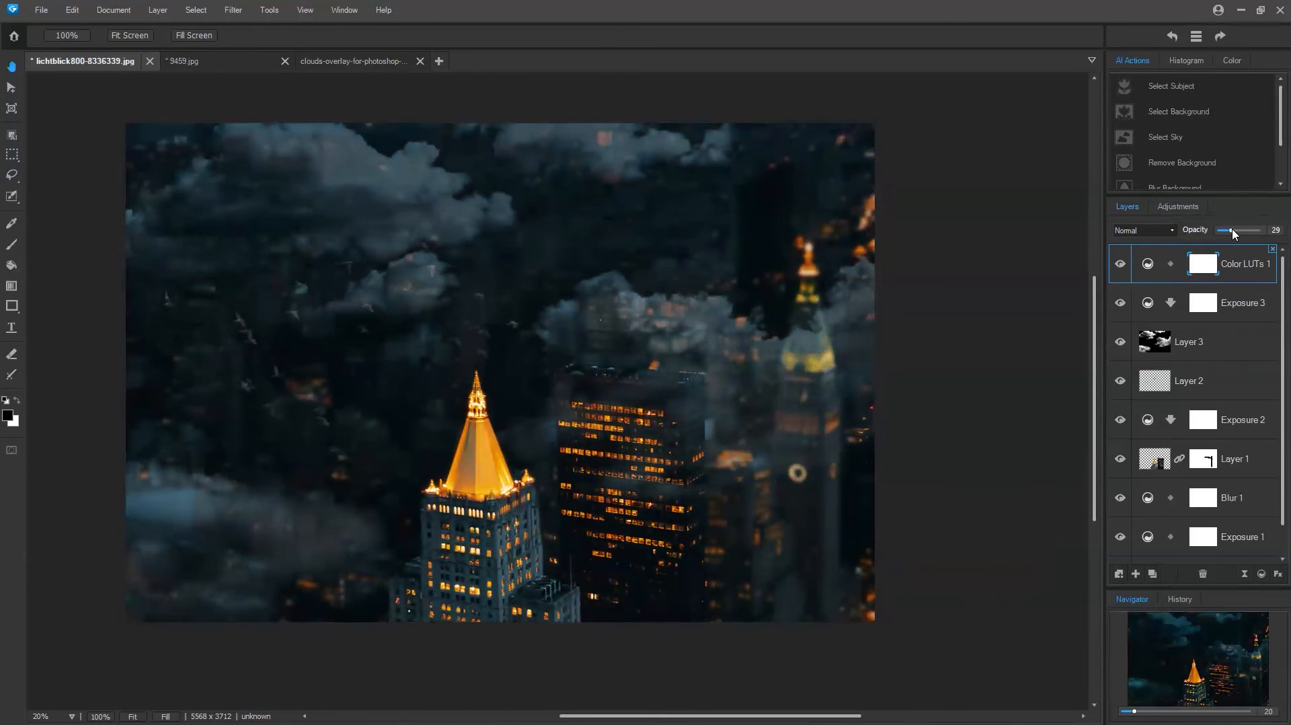
Shrink the birds on Layer 2 and reposition them in the dark area beside the golden spire, applying the transform
left_click(1151, 385)
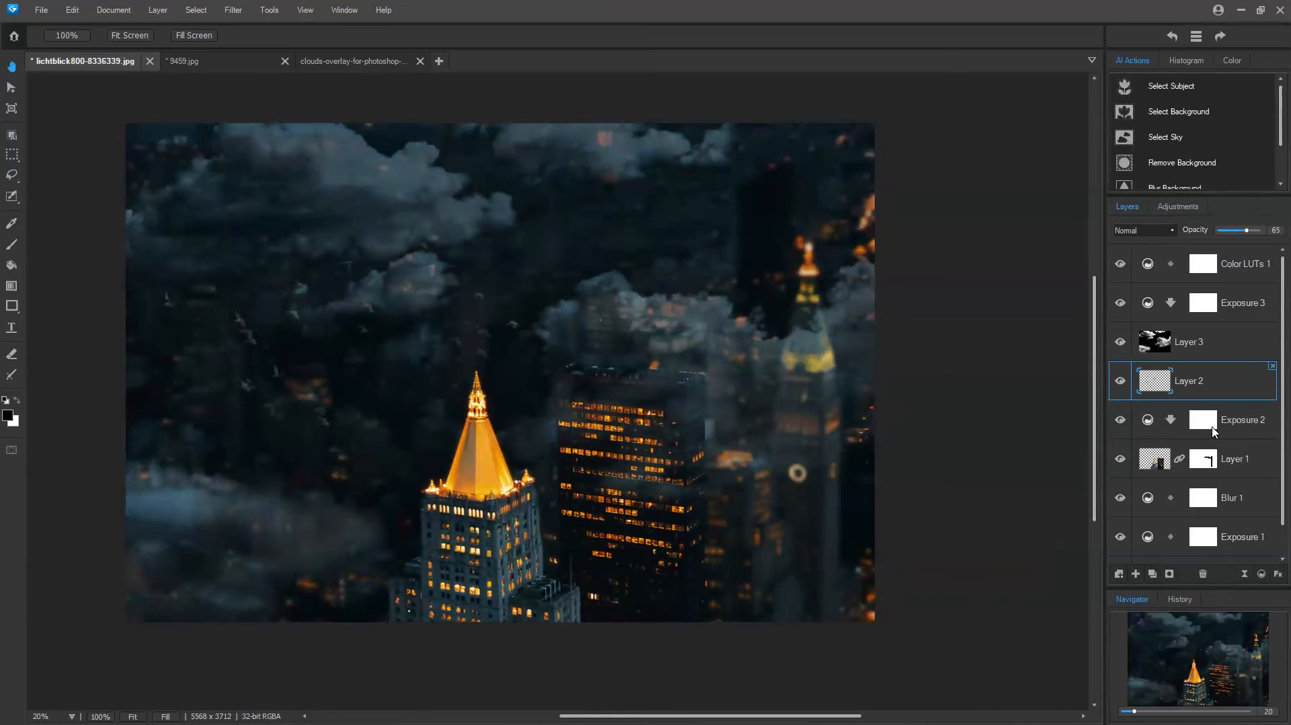
left_click(11, 88)
left_click_drag(448, 247, 401, 268)
left_click_drag(387, 328, 413, 297)
left_click_drag(369, 334, 398, 358)
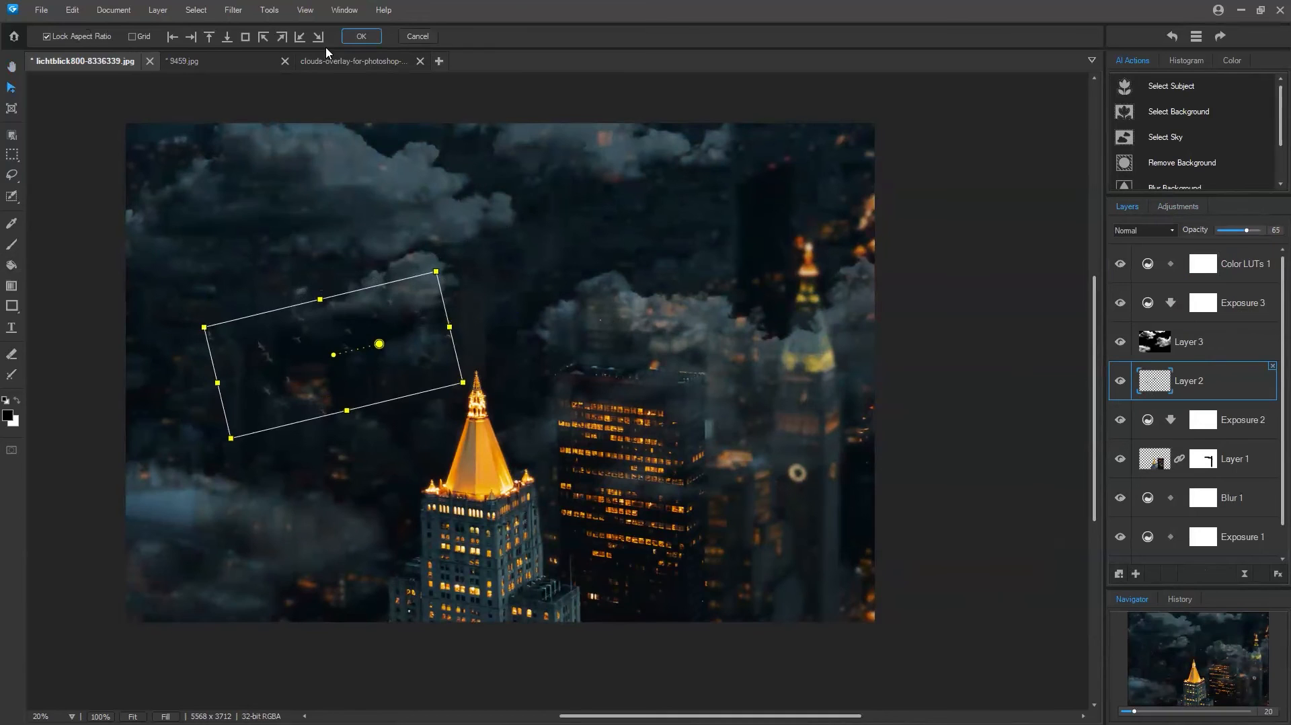
left_click(360, 40)
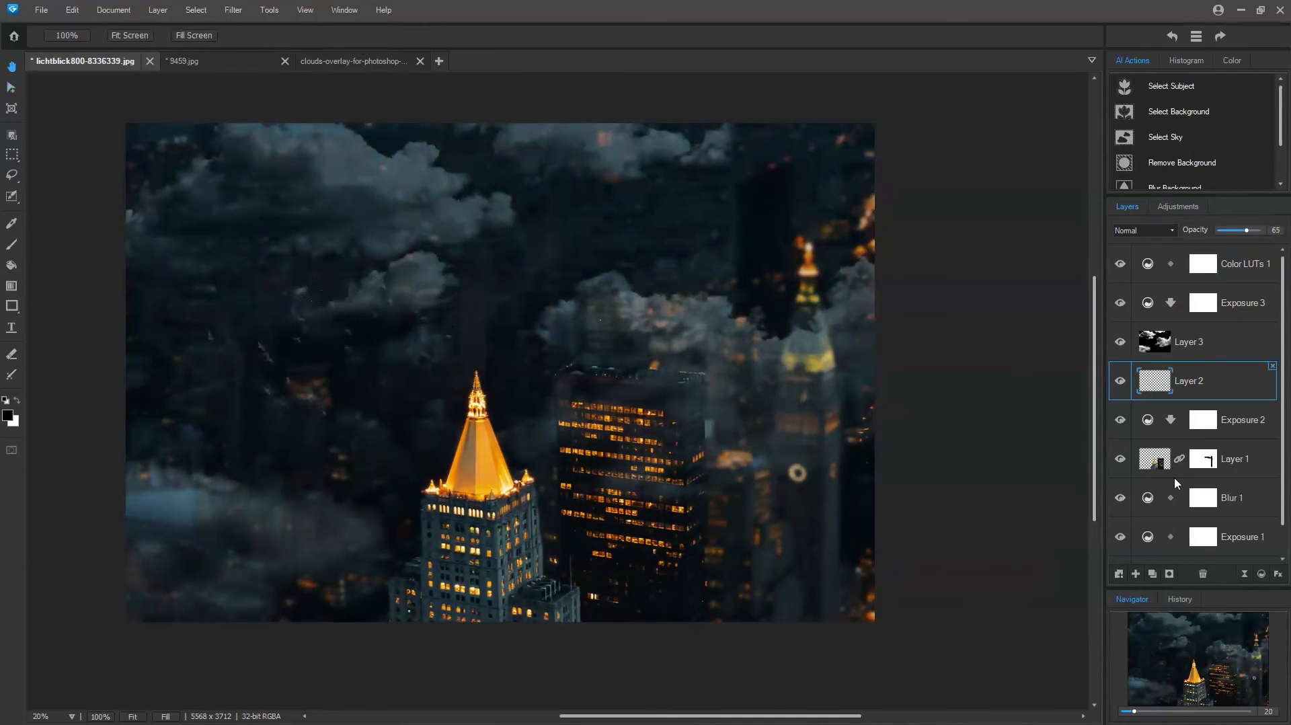
Shift the birds slightly farther left, away from the golden tower
left_click(11, 87)
left_click_drag(364, 375, 341, 372)
left_click(9, 70)
Add a Vignette adjustment above the Color LUTs adjustment and soften it so only the image edges darken
left_click(1183, 347)
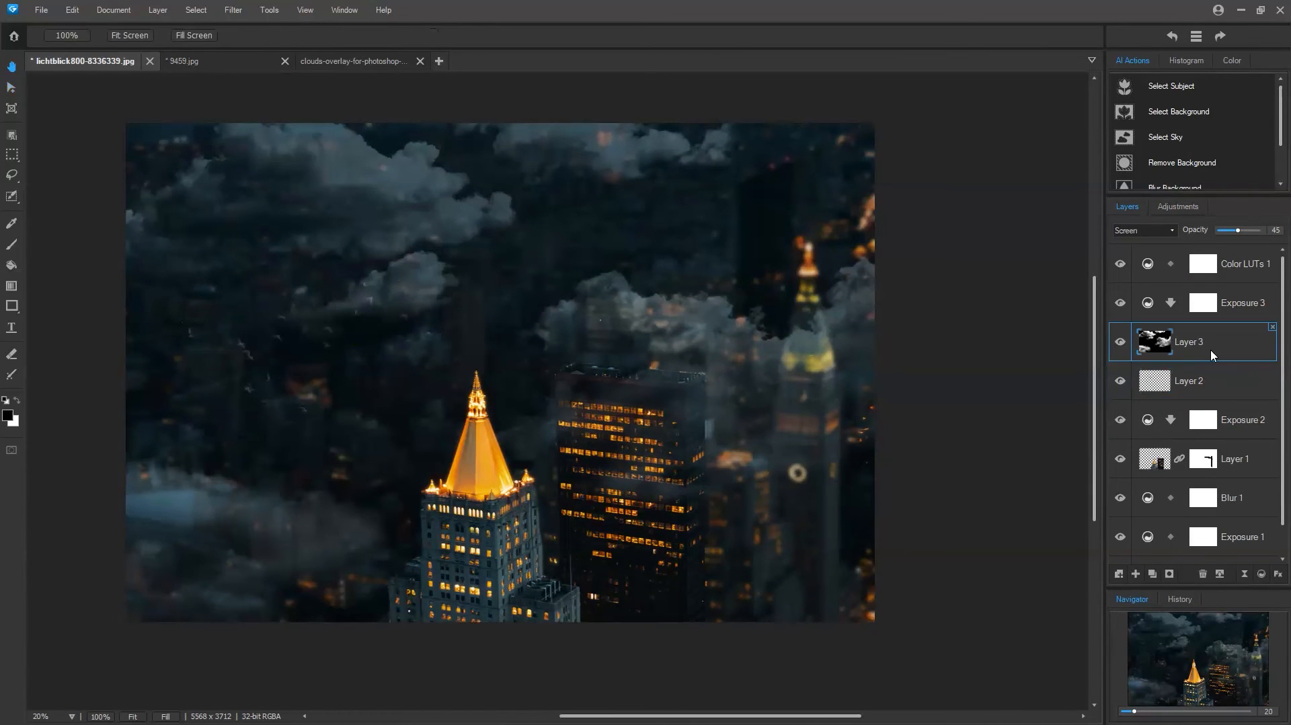
left_click(1239, 274)
left_click(1179, 207)
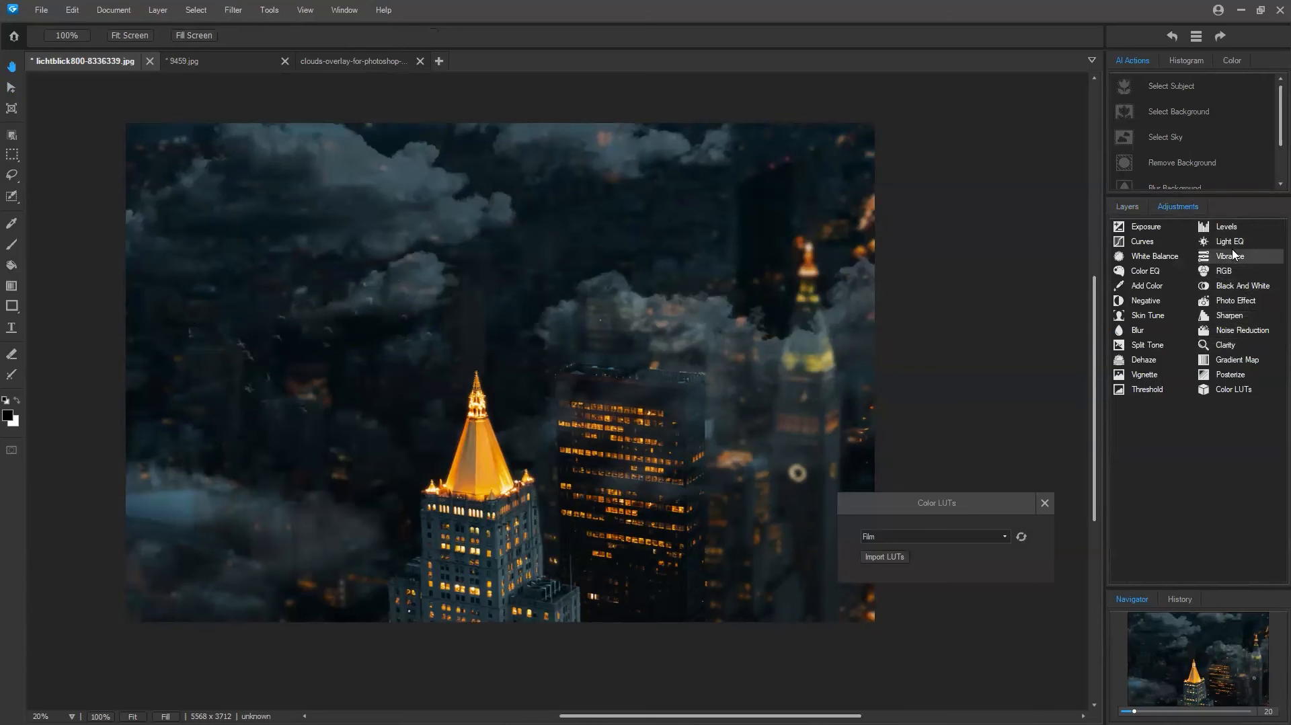
left_click(1152, 382)
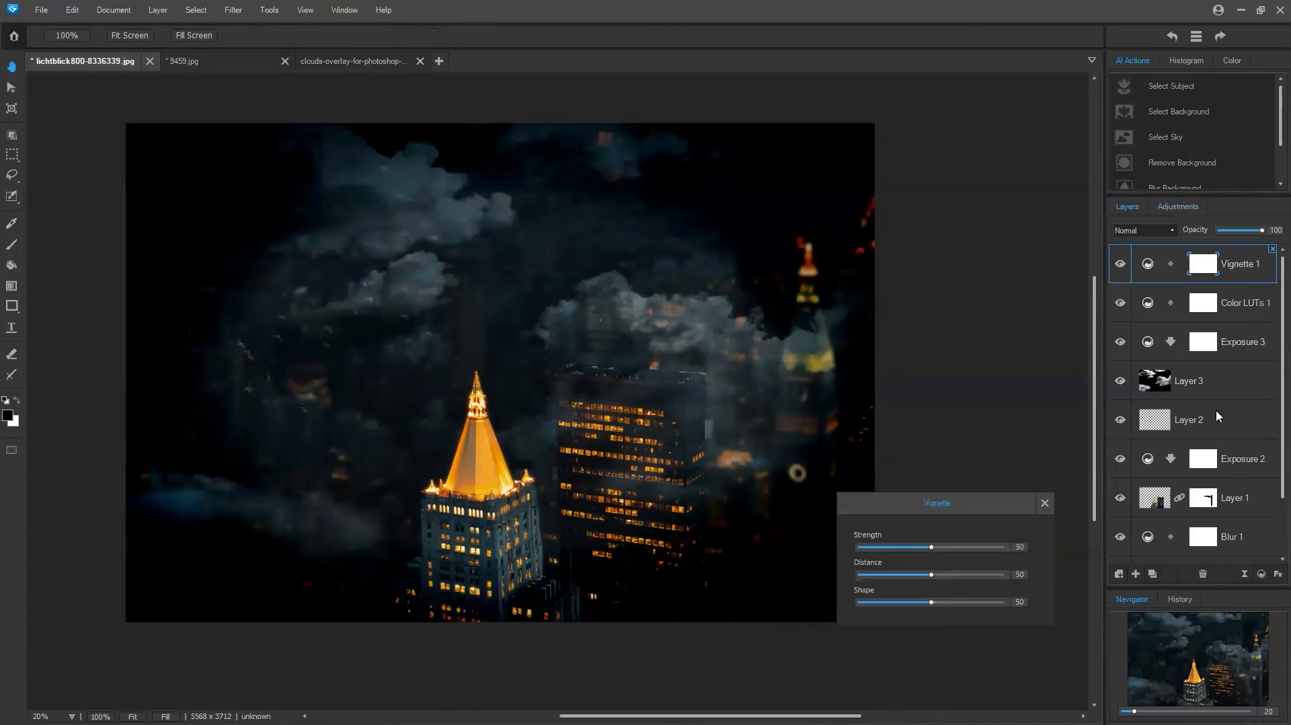
left_click_drag(931, 546, 928, 605)
left_click(1040, 505)
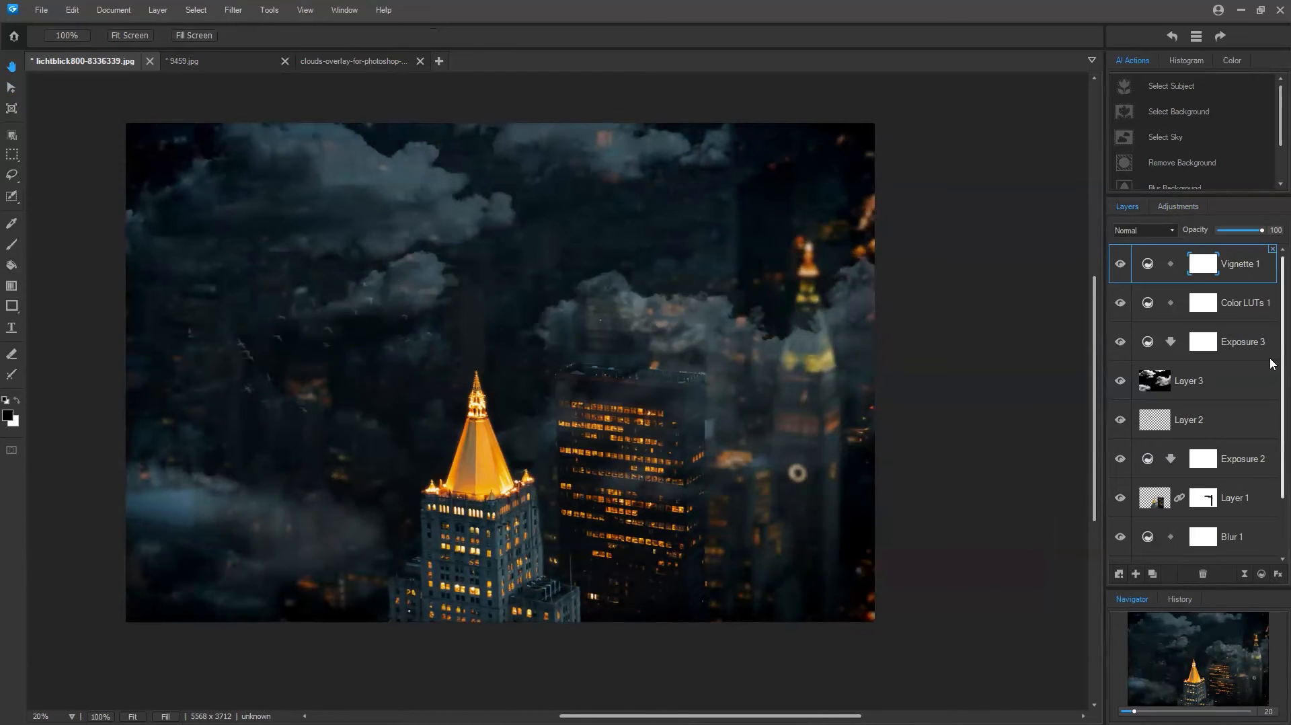
Hide every adjustment and composite layer above the original city photo to compare with the unedited image
scroll(1269, 358, "down", 2)
left_click(1120, 505)
left_click(1120, 466)
left_click(1120, 427)
left_click(1120, 389)
left_click(1120, 350)
left_click(1120, 310)
left_click(1120, 272)
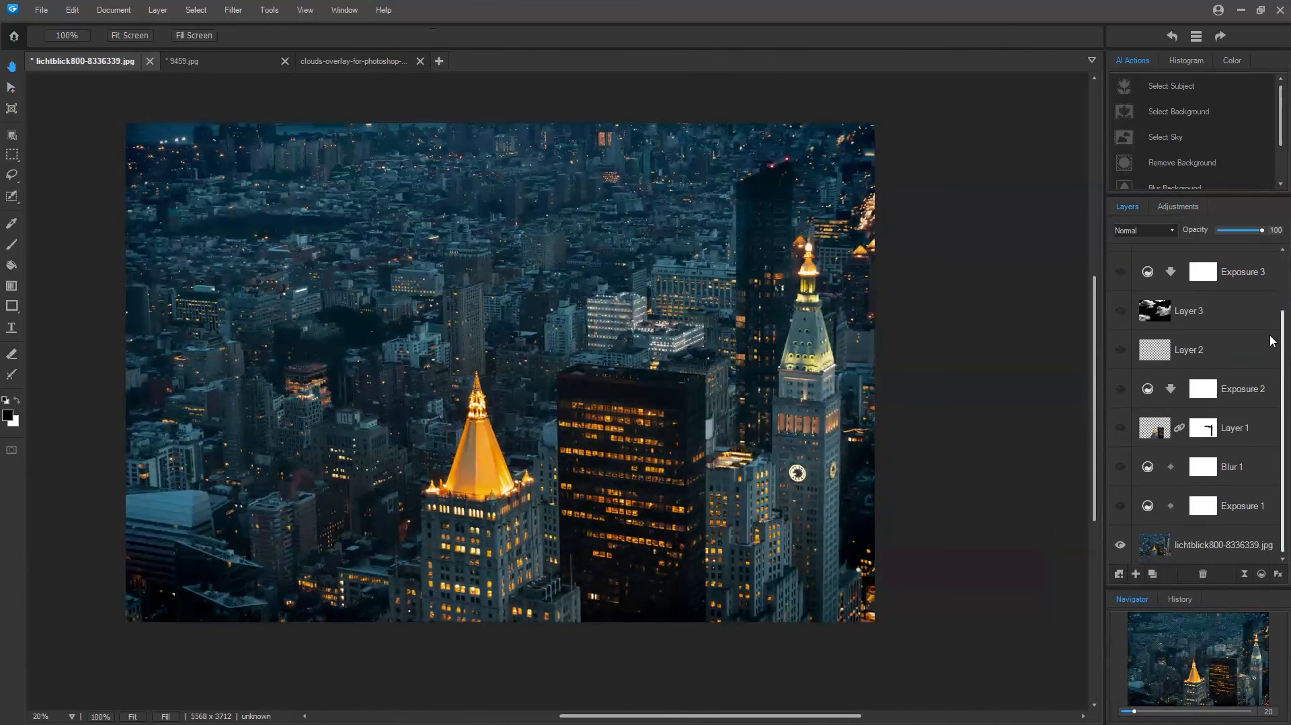
scroll(1141, 299, "up", 2)
left_click(1120, 303)
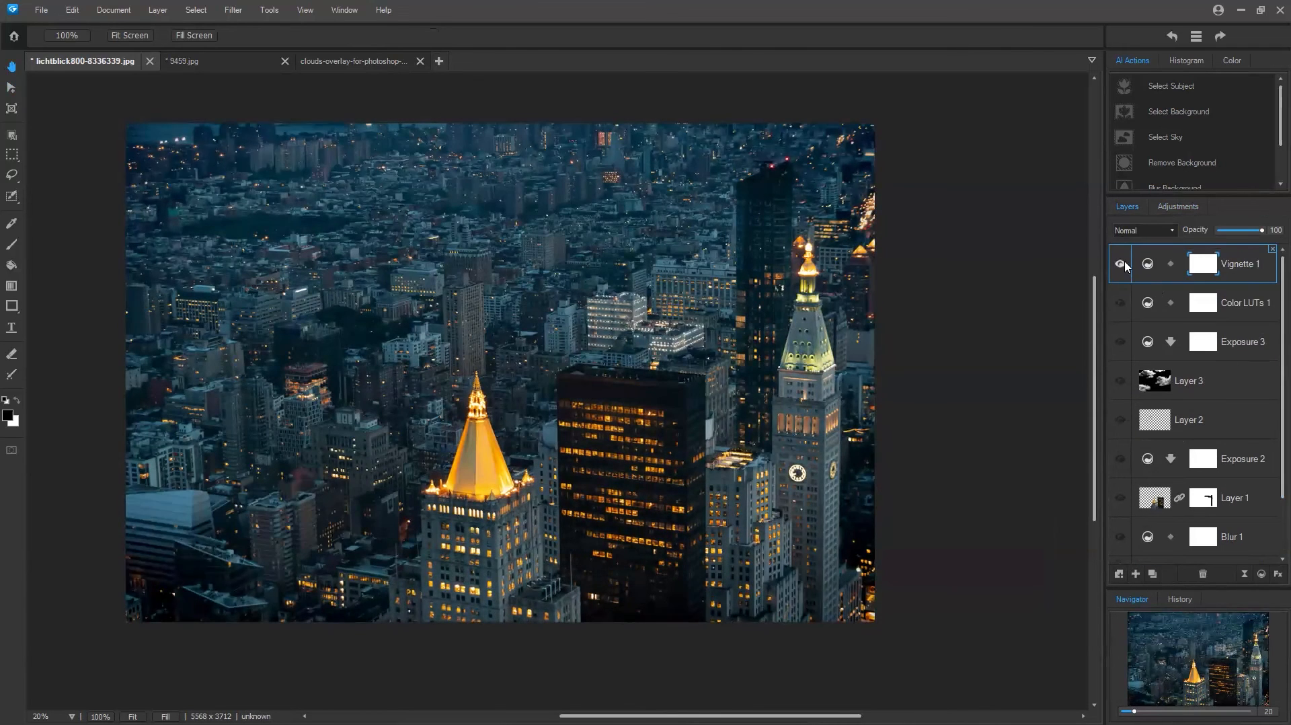
left_click(1120, 264)
scroll(1269, 350, "down", 2)
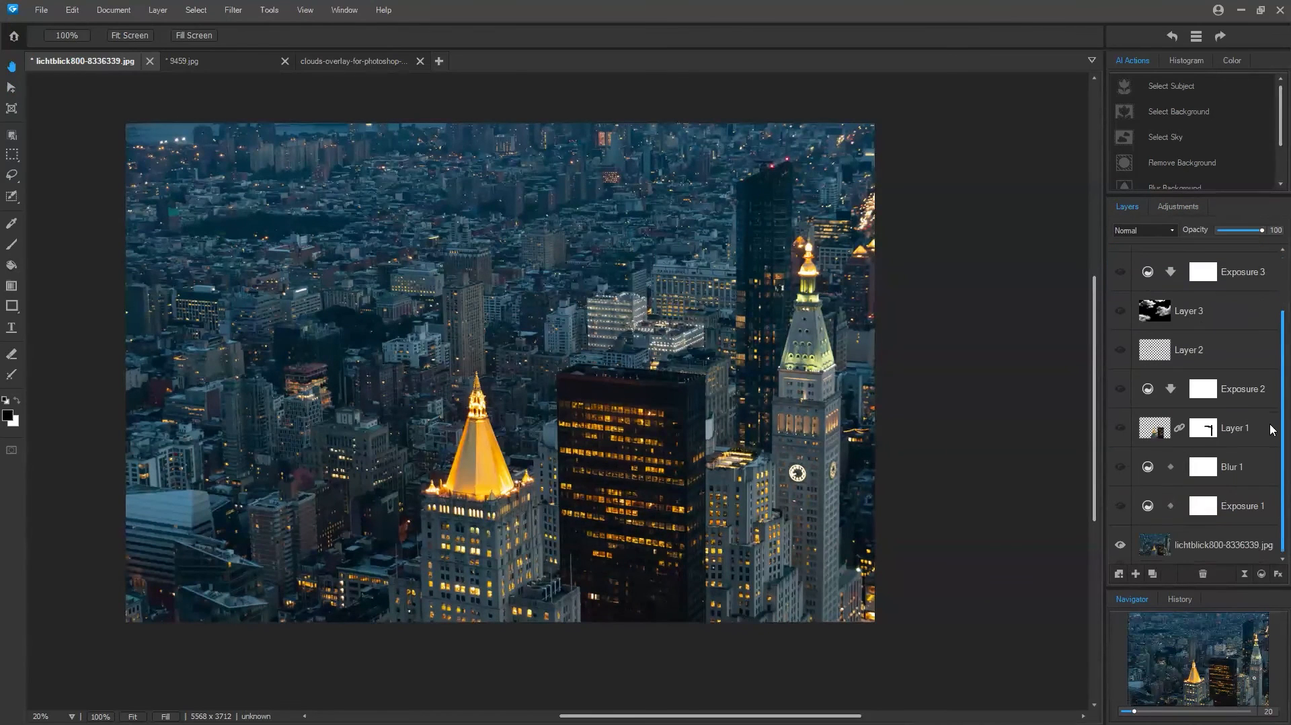
Preview the Exposure 1 and Blur 1 adjustments and Layer 1 over the city photo, hiding all of them again
left_click(1120, 506)
left_click(1120, 467)
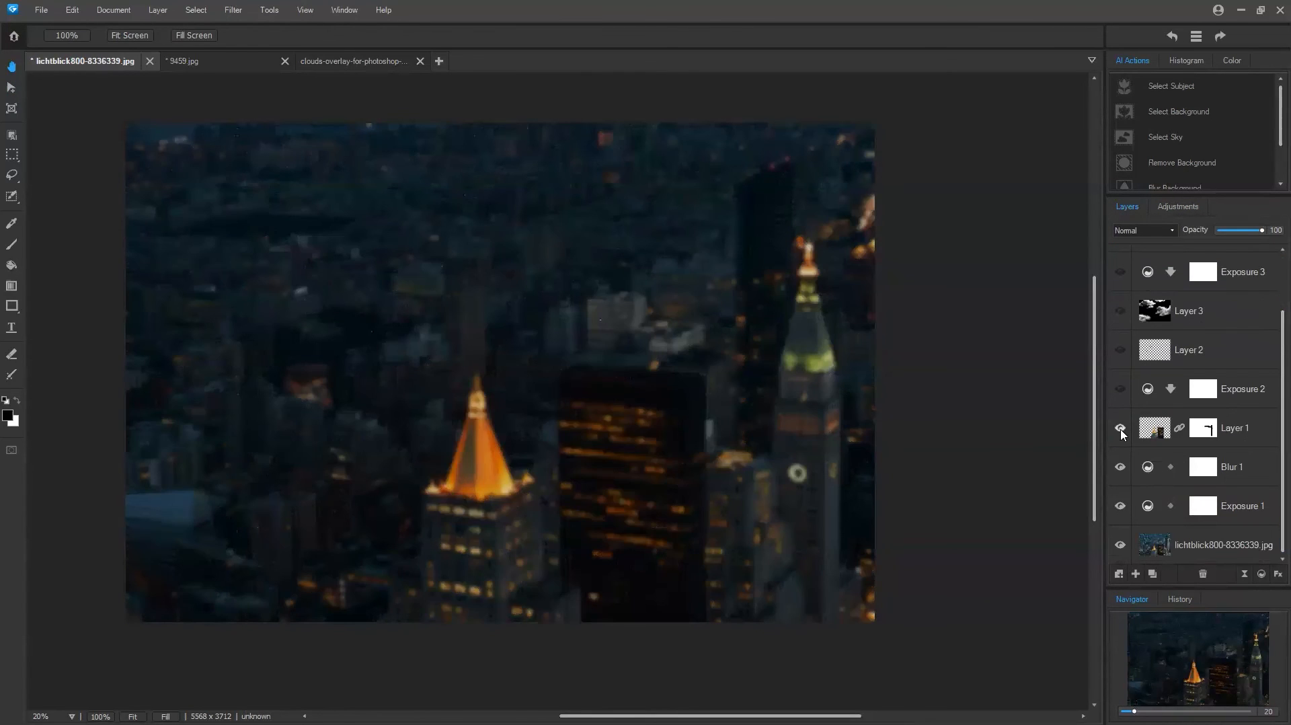
left_click(1120, 427)
left_click(1120, 428)
left_click(1120, 466)
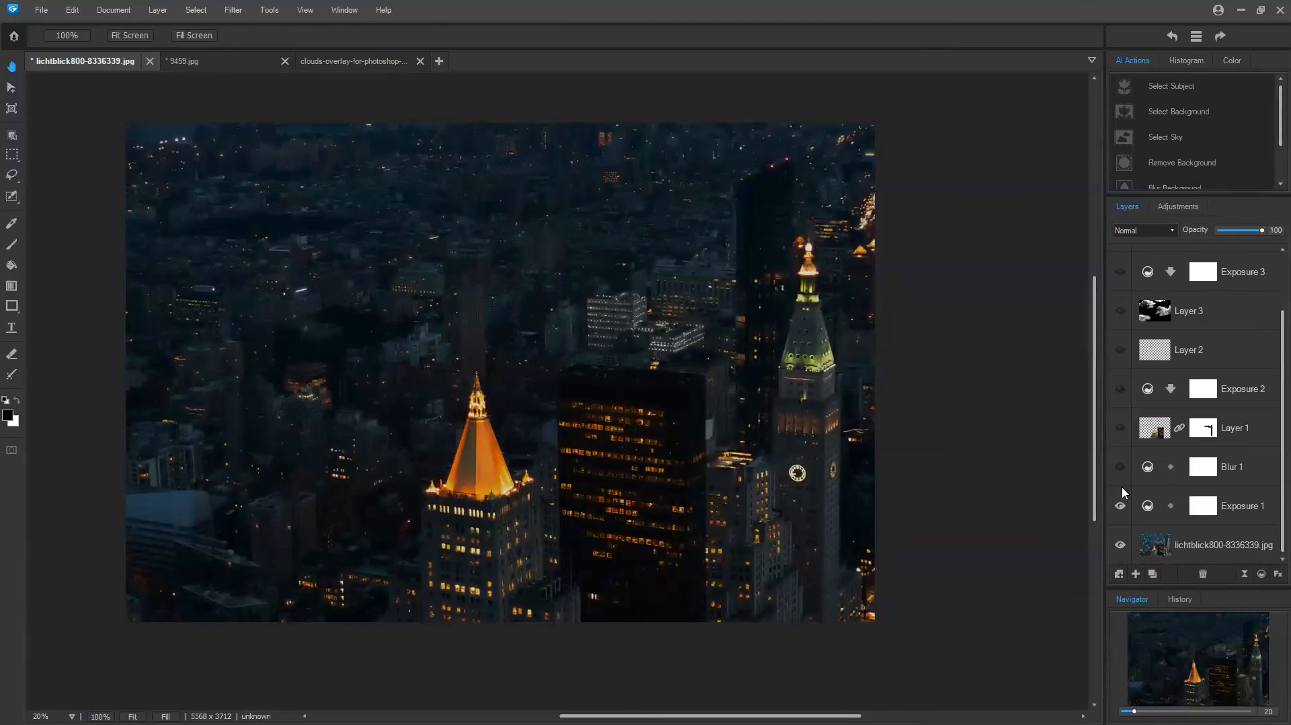
left_click(1120, 505)
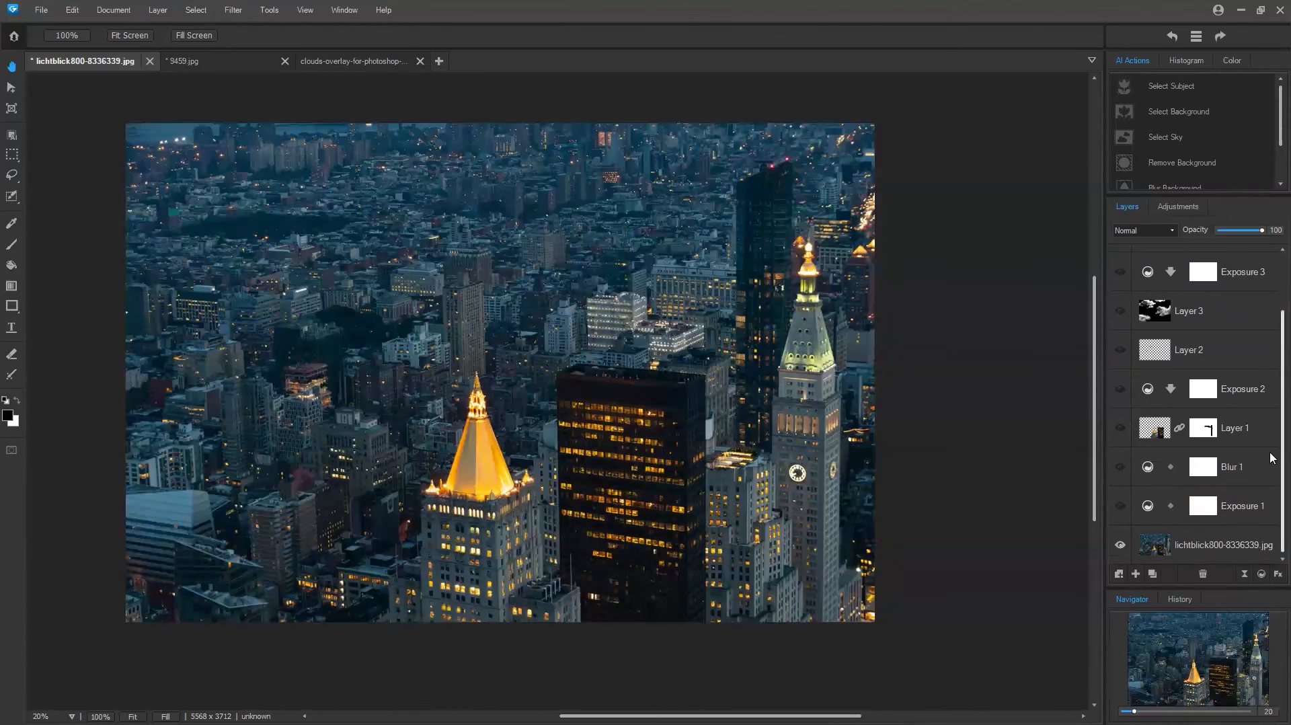
scroll(1273, 330, "up", 2)
scroll(1273, 330, "down", 2)
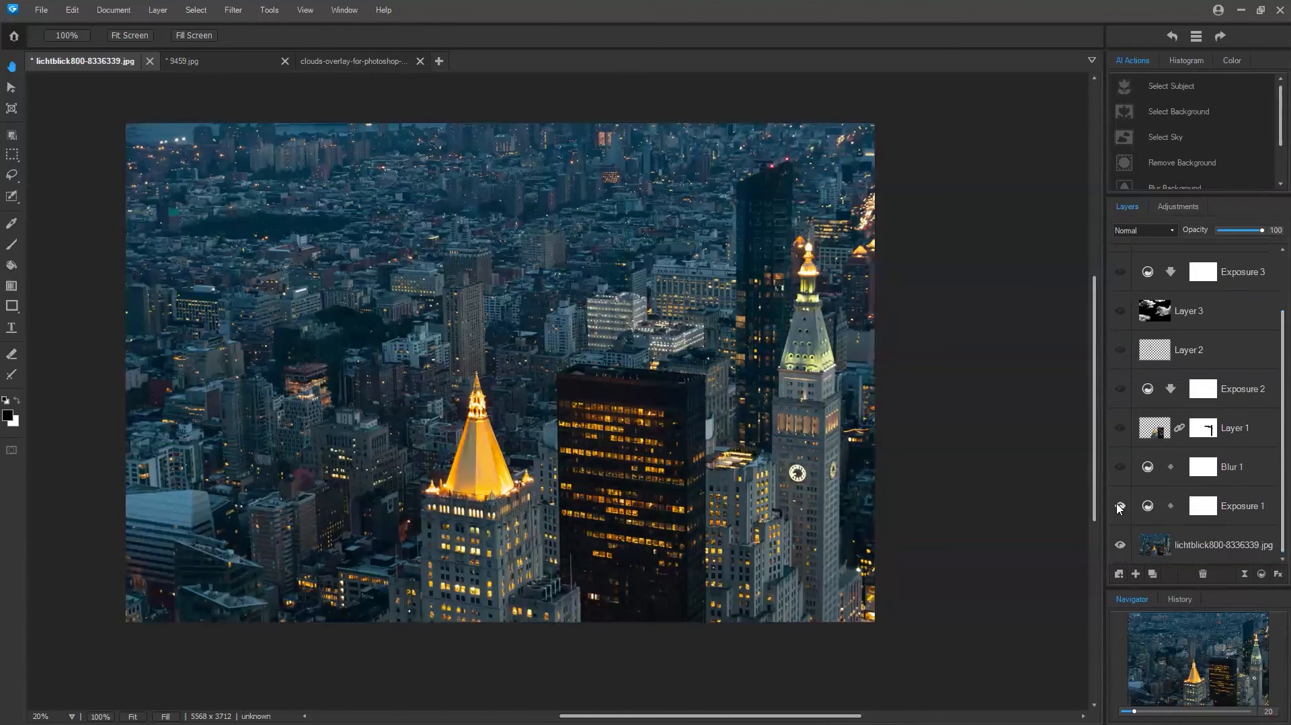
Show the Exposure 1 and Blur 1 adjustments and Layer 1 above the original city photo
left_click(1119, 507)
left_click(1120, 467)
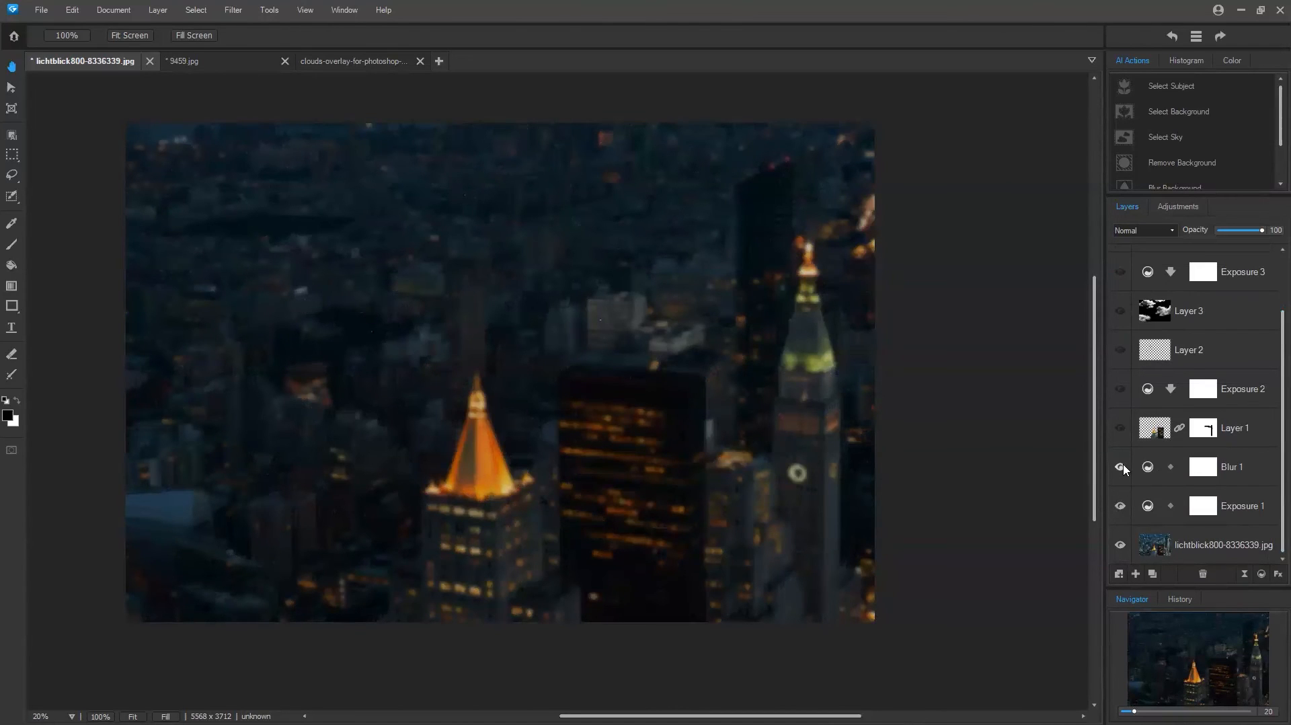
left_click(1120, 428)
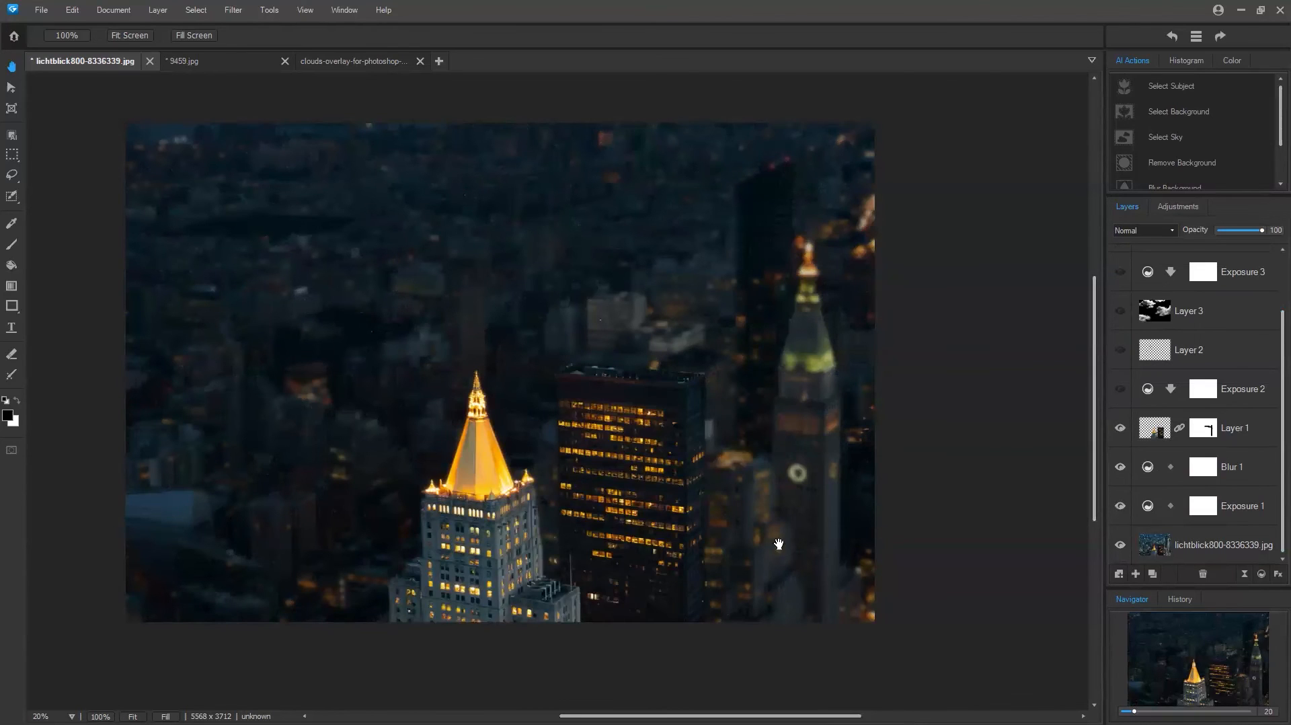
Show the Exposure 2 adjustment and set its exposure to -27 and its contrast to 8
double_click(1112, 385)
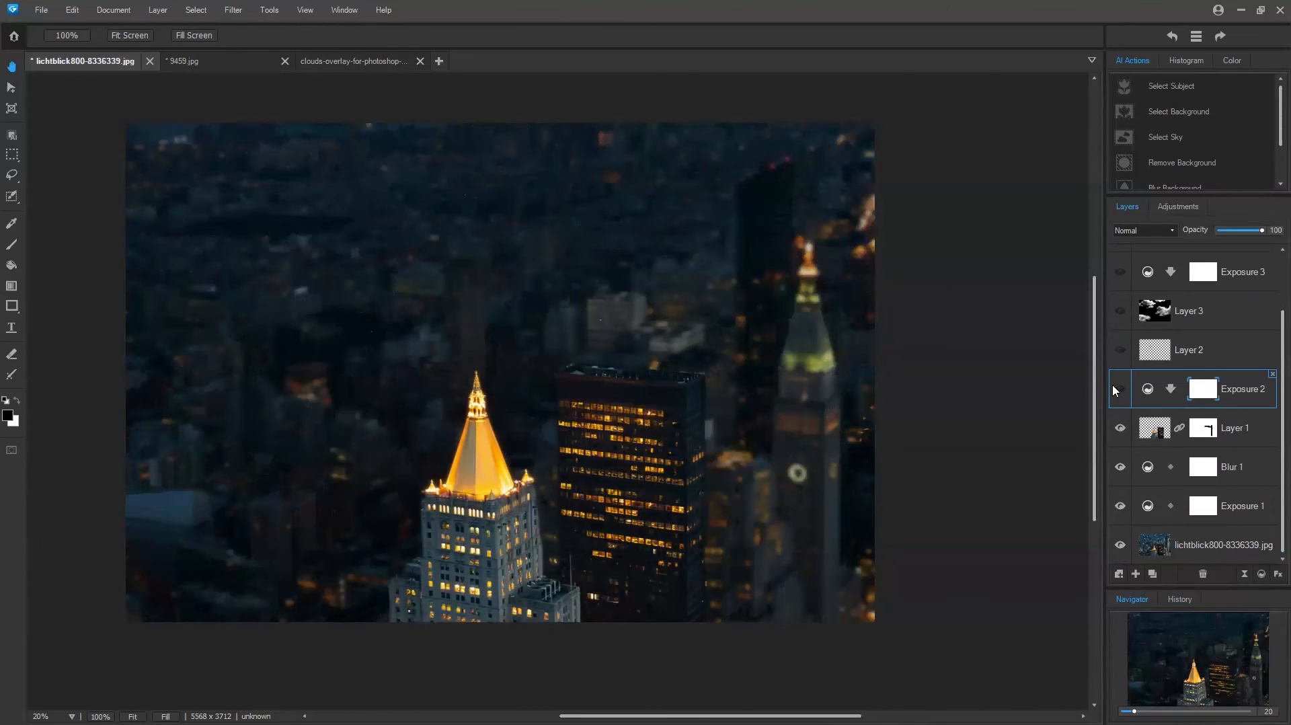
left_click_drag(927, 547, 960, 575)
left_click(1120, 388)
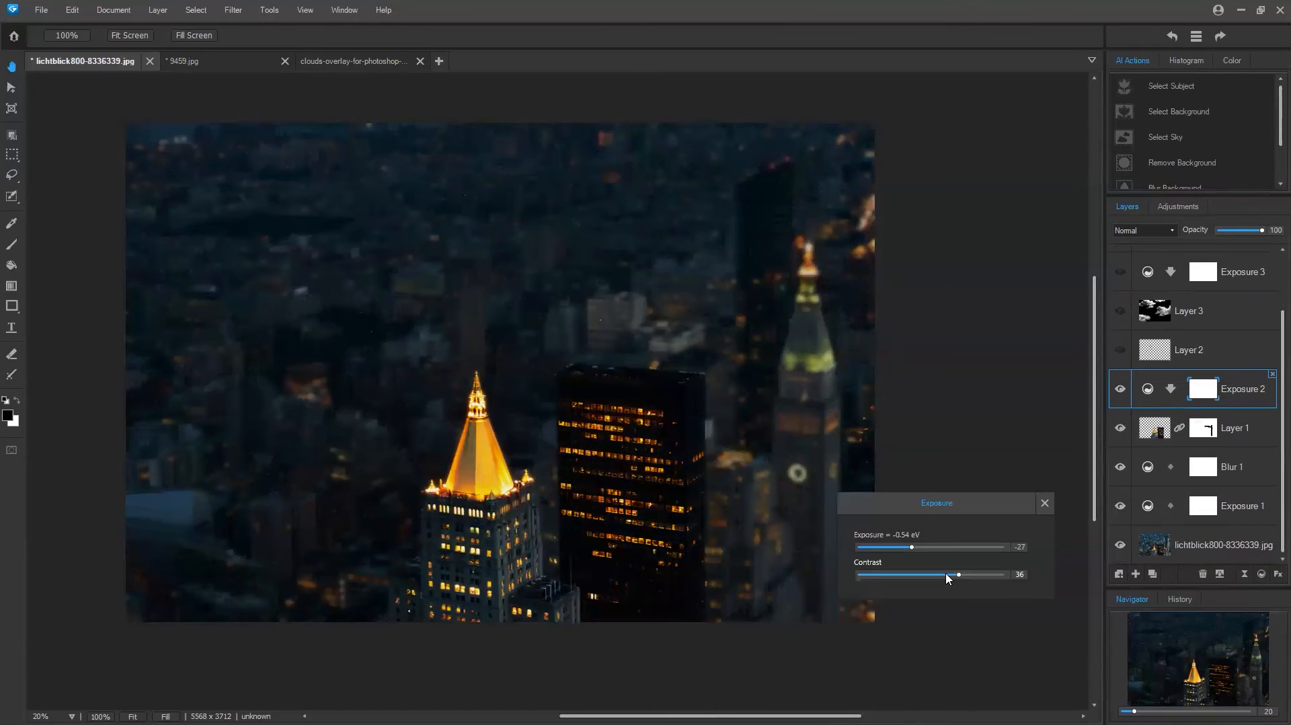
left_click_drag(950, 576, 936, 575)
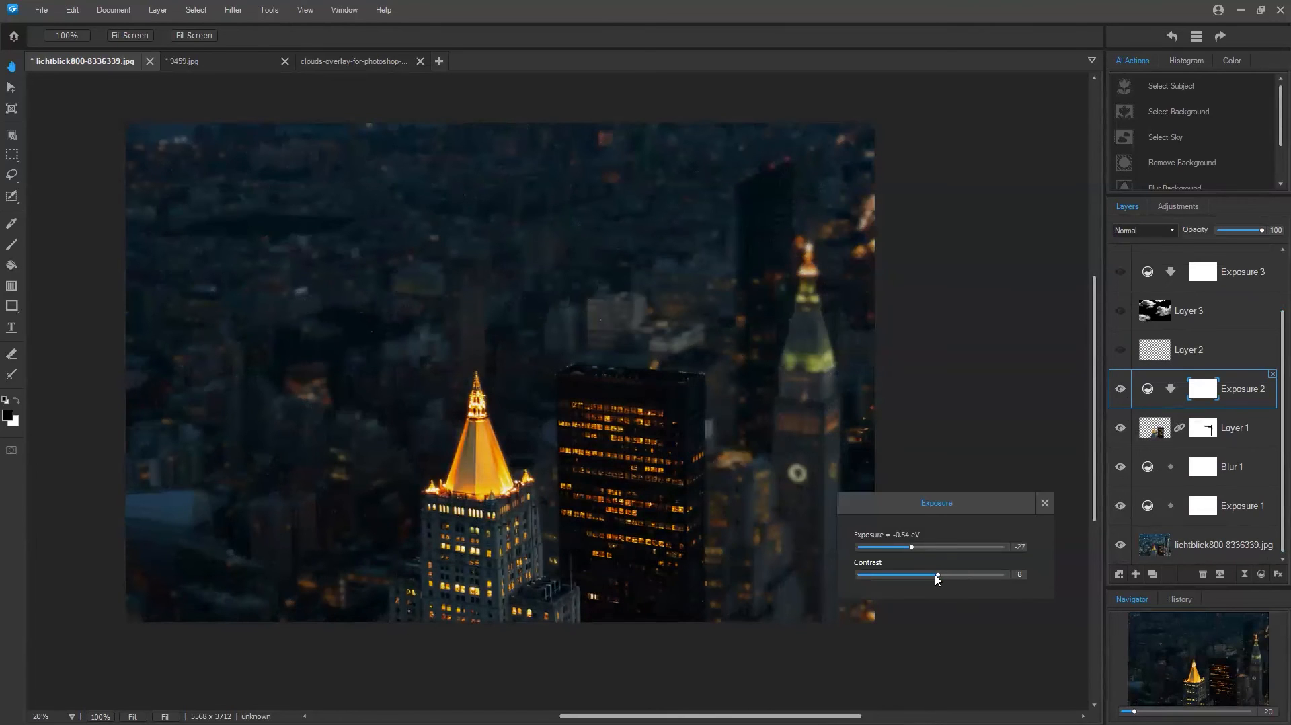
left_click(1044, 502)
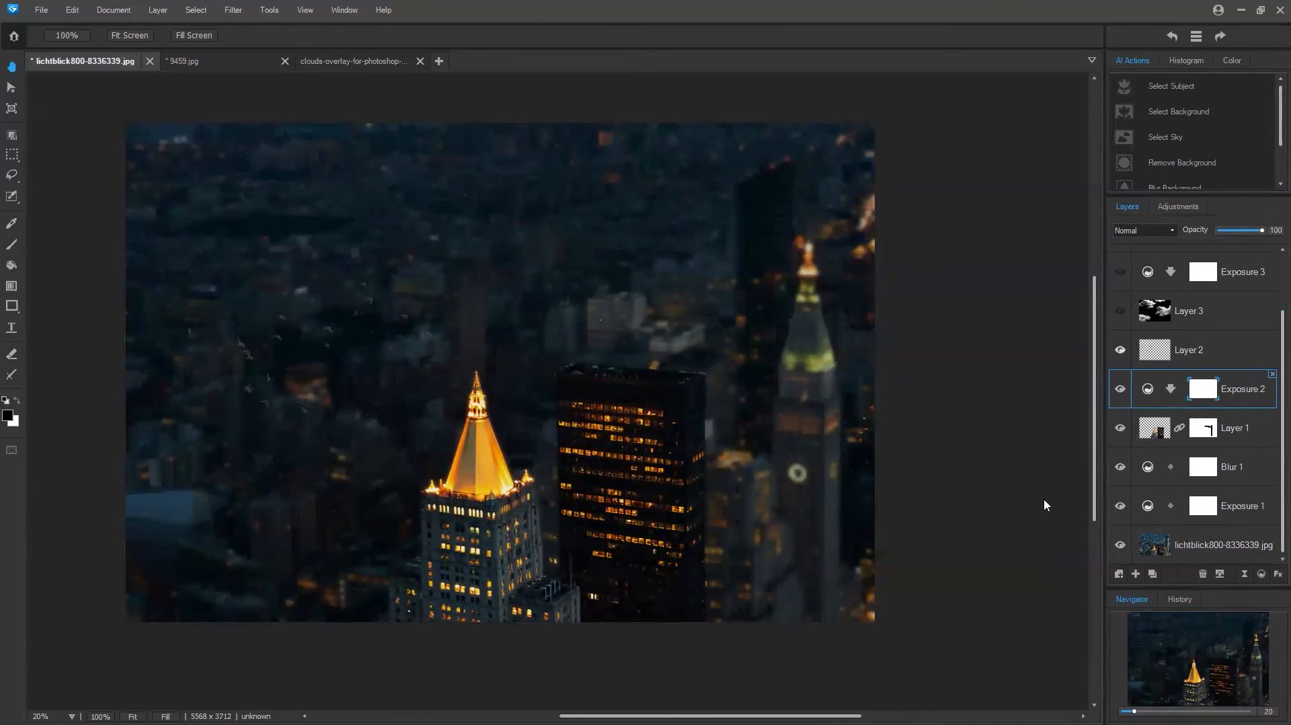
Make the birds and clouds layers and the Exposure 3, Color LUTs 1 and Vignette 1 adjustments visible again
left_click(1121, 313)
scroll(1117, 356, "up", 2)
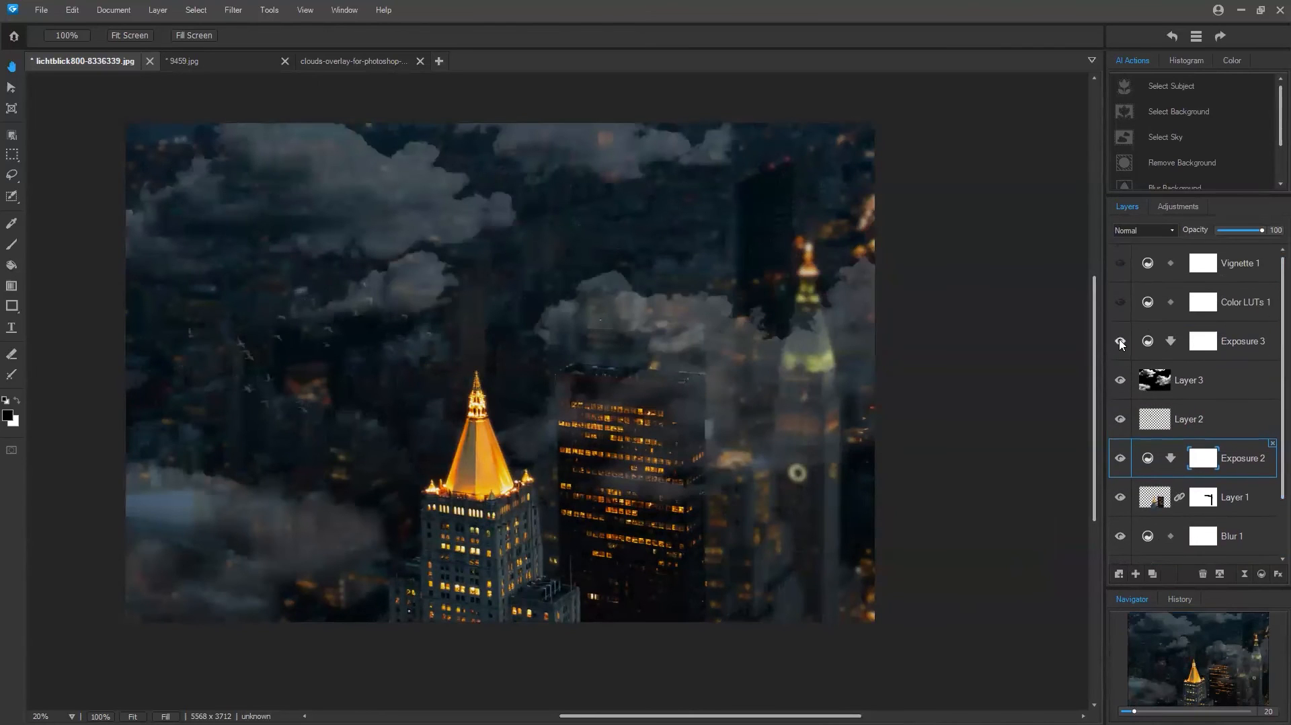
left_click(1120, 341)
left_click(1120, 302)
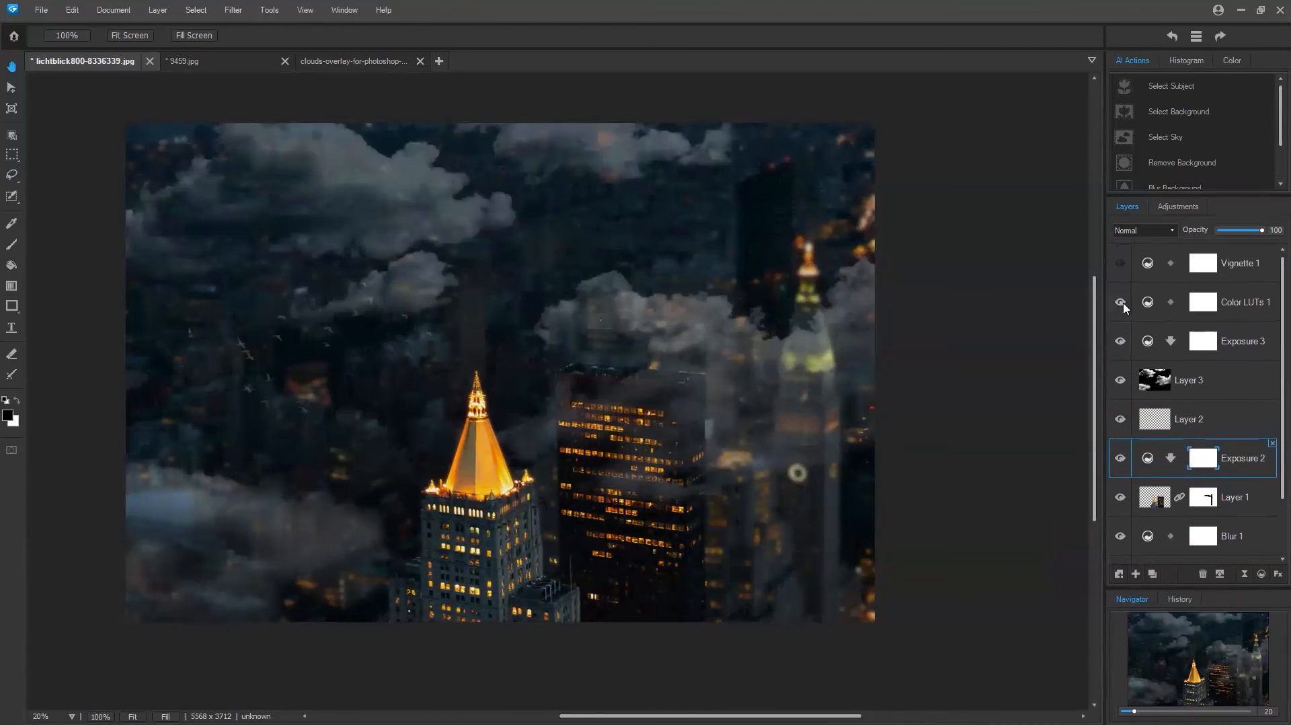
left_click(1119, 264)
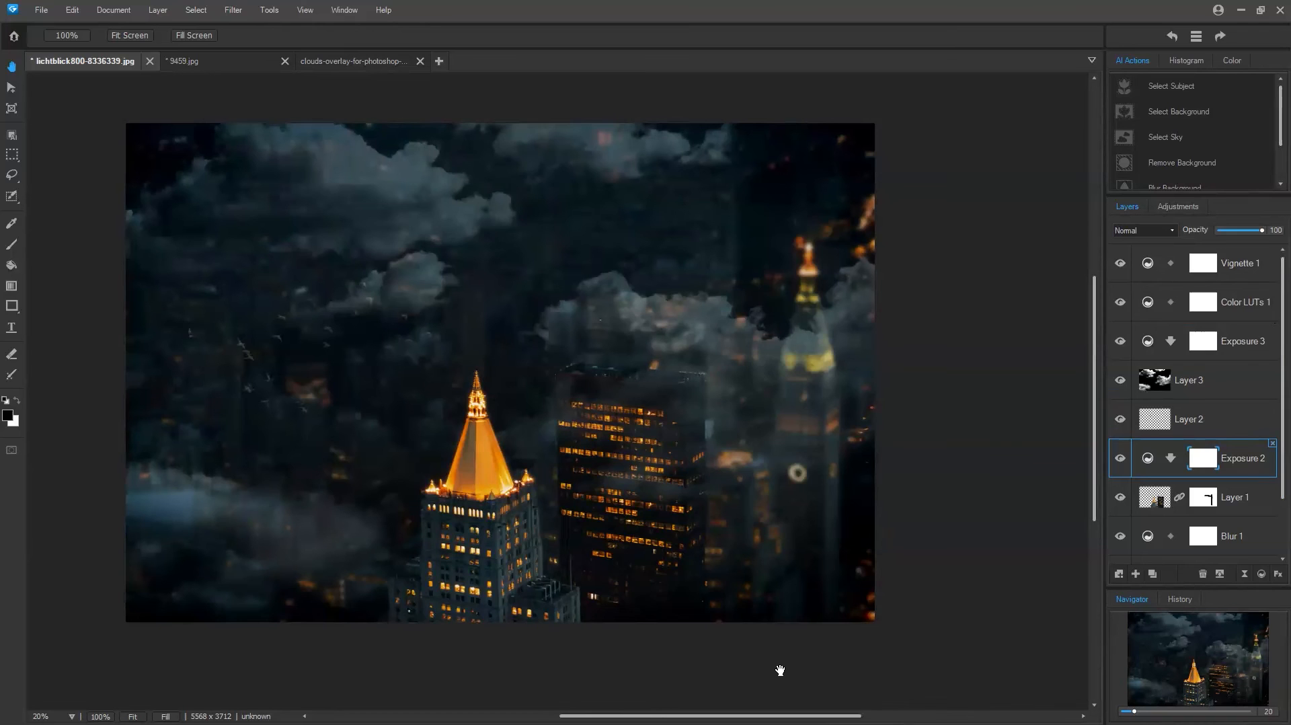
View the clouds overlay image and highlight the birds in 9459.jpg with the object selection tool
left_click(227, 63)
left_click(355, 61)
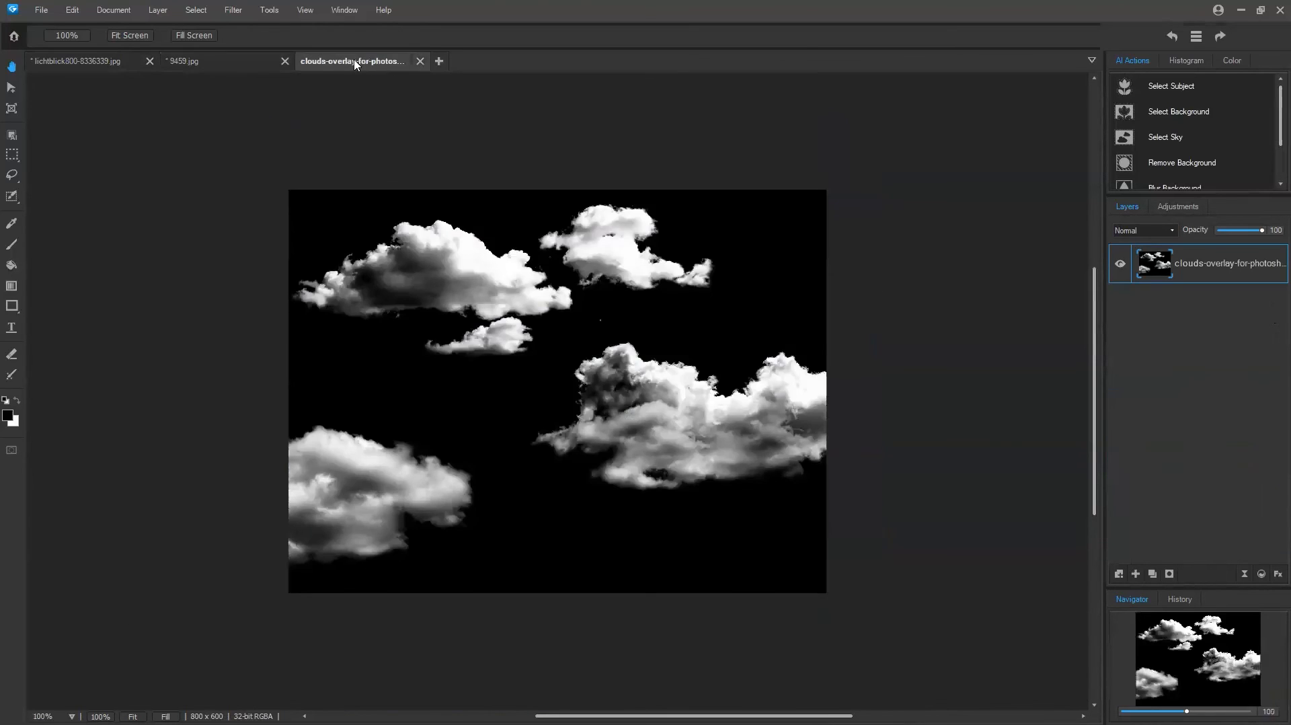
left_click(226, 61)
left_click(12, 135)
mouse_move(597, 128)
left_mouse_down()
mouse_move(491, 104)
mouse_move(432, 196)
mouse_move(527, 308)
mouse_move(682, 270)
mouse_move(726, 183)
mouse_move(585, 120)
left_mouse_up()
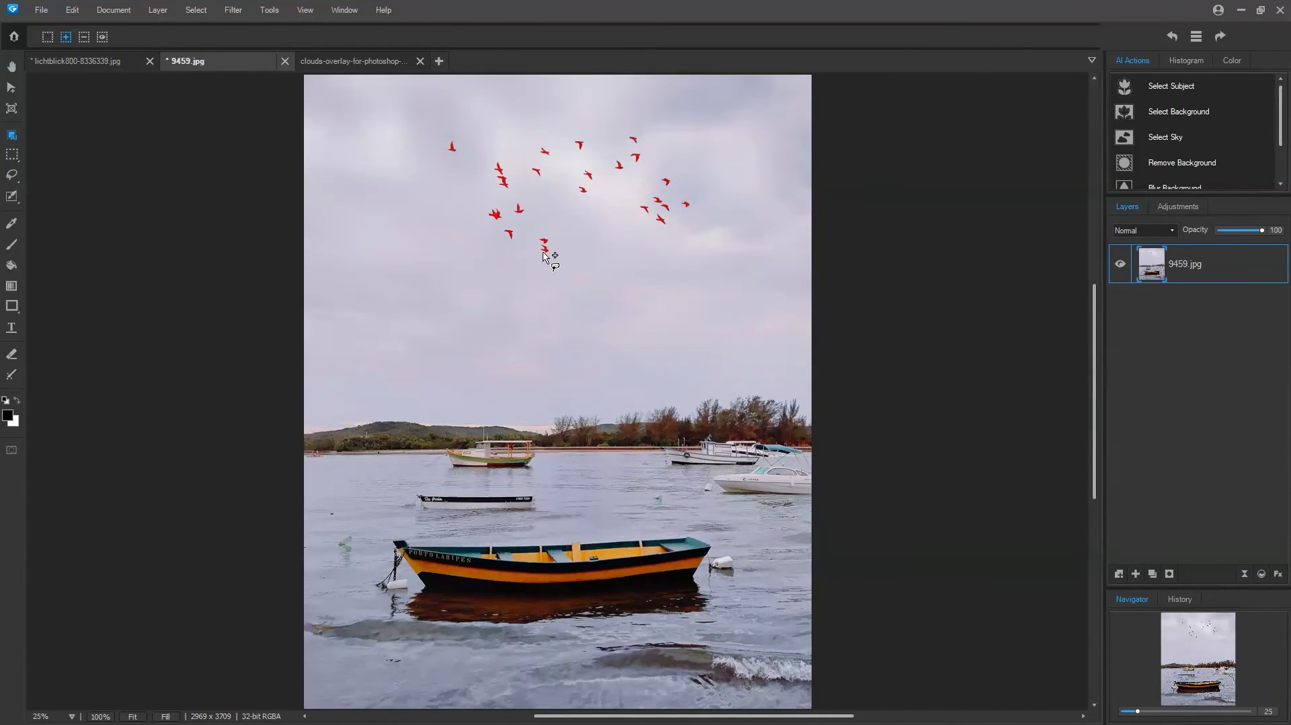
Compare the finished city composite with the birds and clouds source images, returning to the composite
left_click(82, 63)
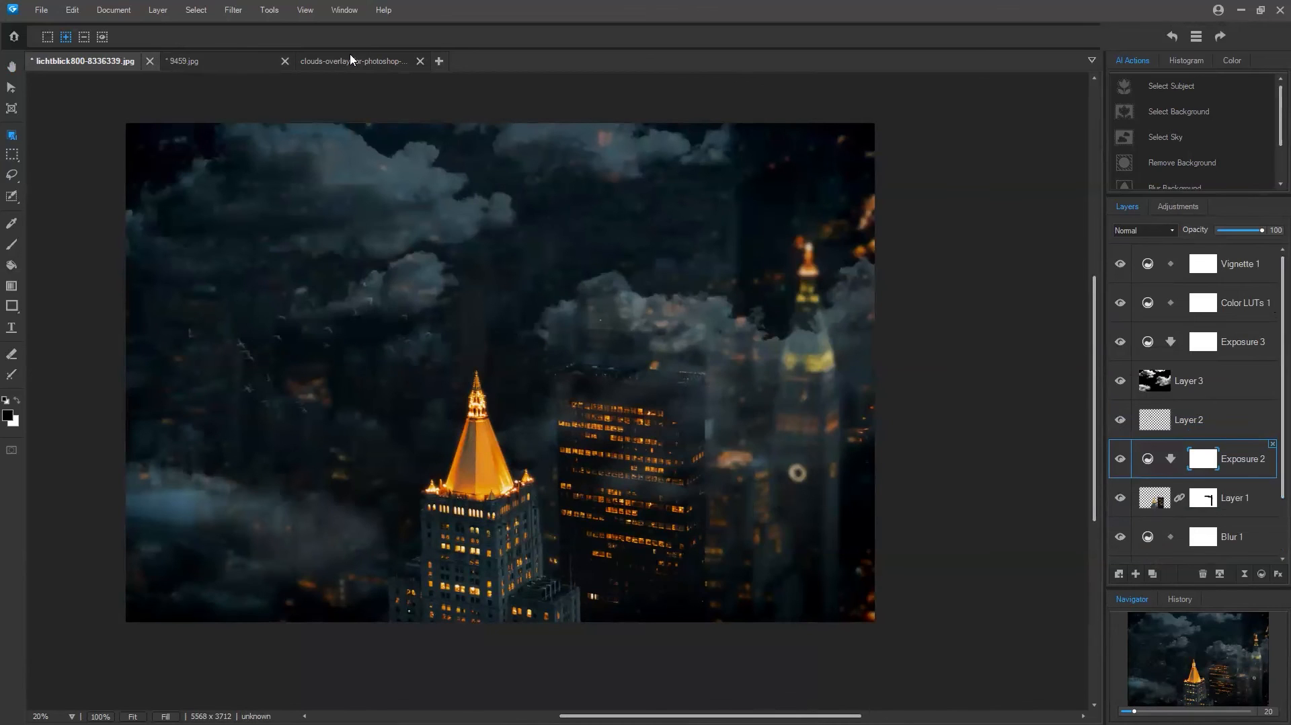
left_click(252, 59)
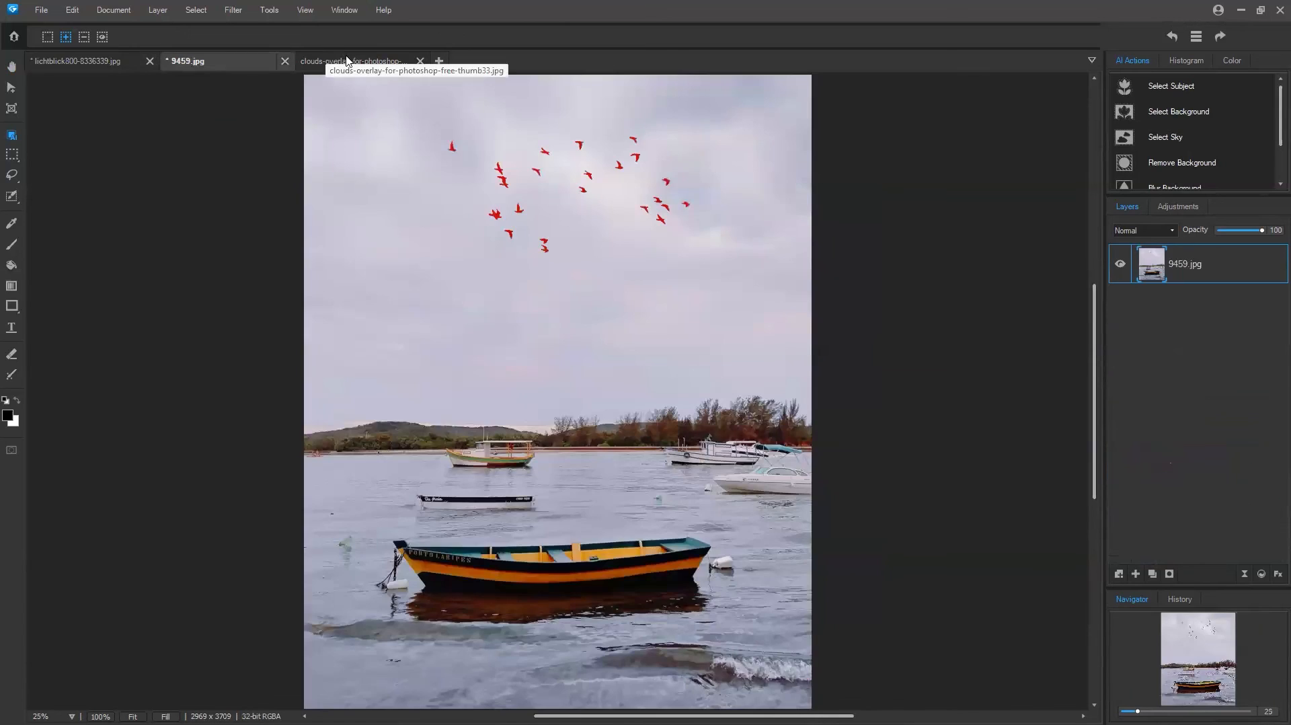
left_click(346, 60)
left_click(225, 62)
left_click(98, 64)
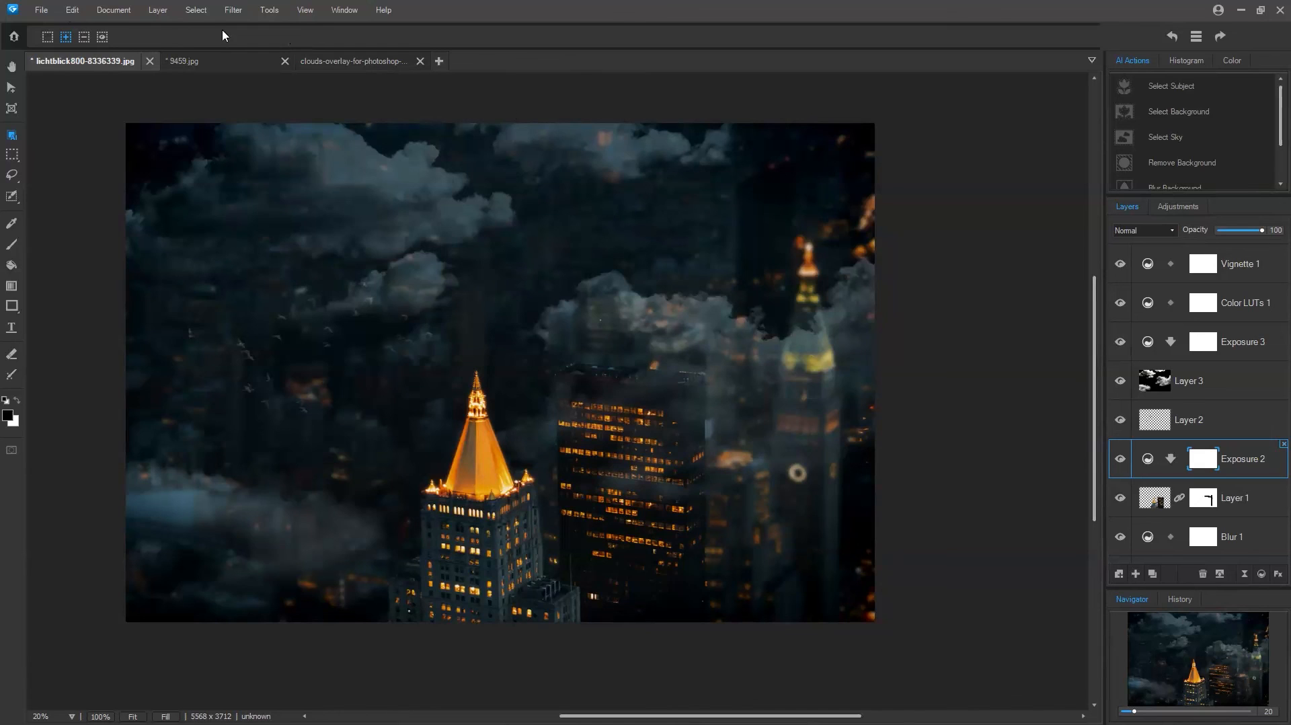
Open the raw image IMG_3536 from the Gemstone Workshop folder
left_click(52, 13)
left_click(58, 49)
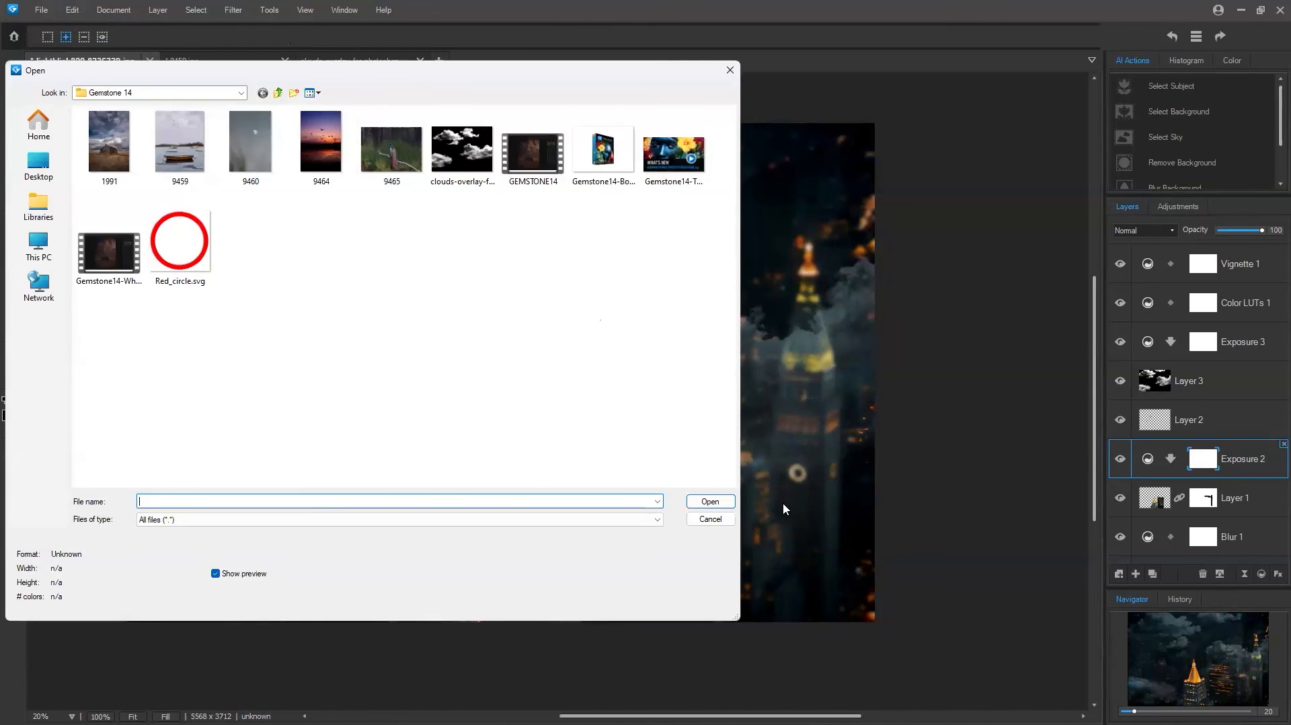
left_click(207, 97)
left_click(207, 97)
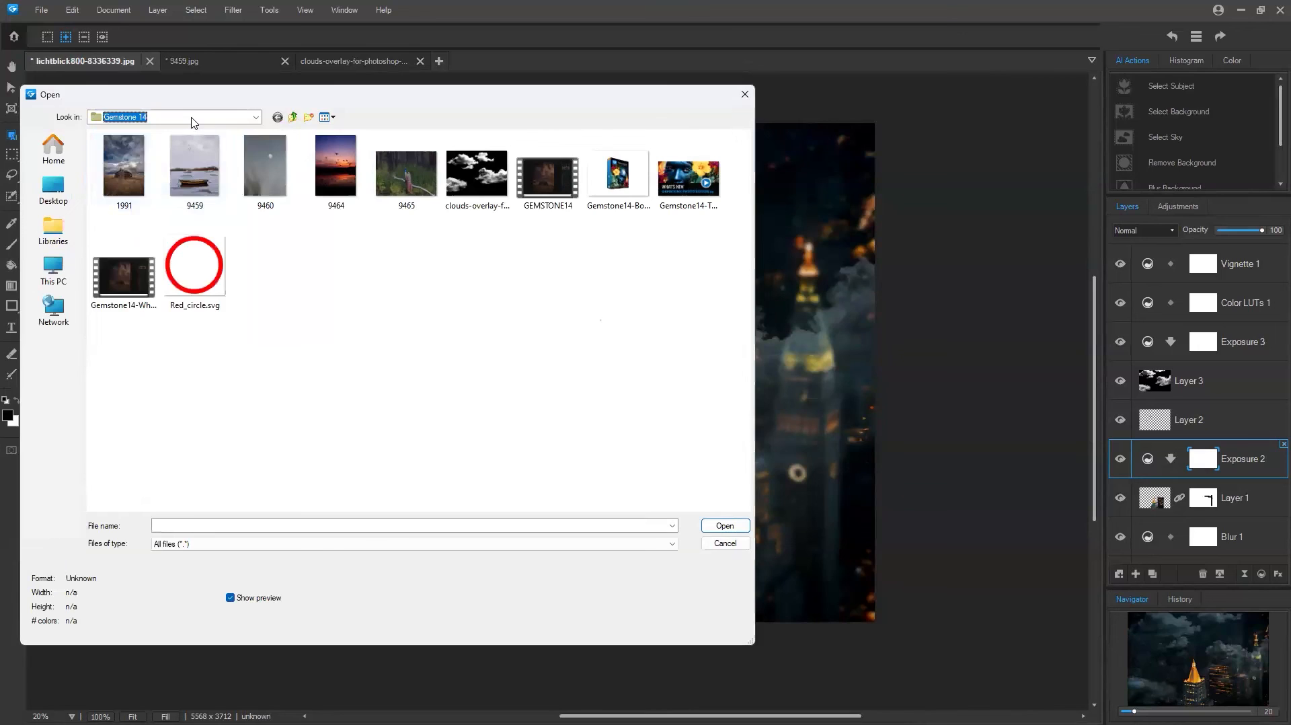
left_click(195, 124)
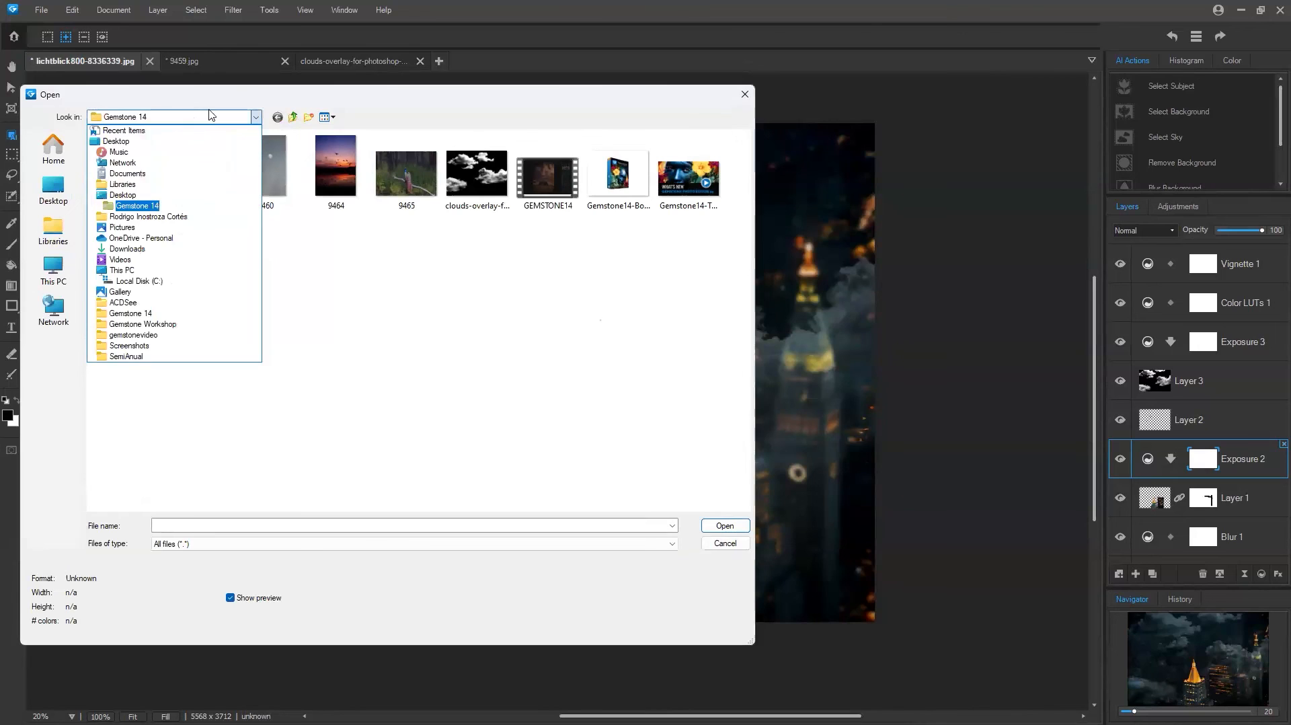
left_click(257, 97)
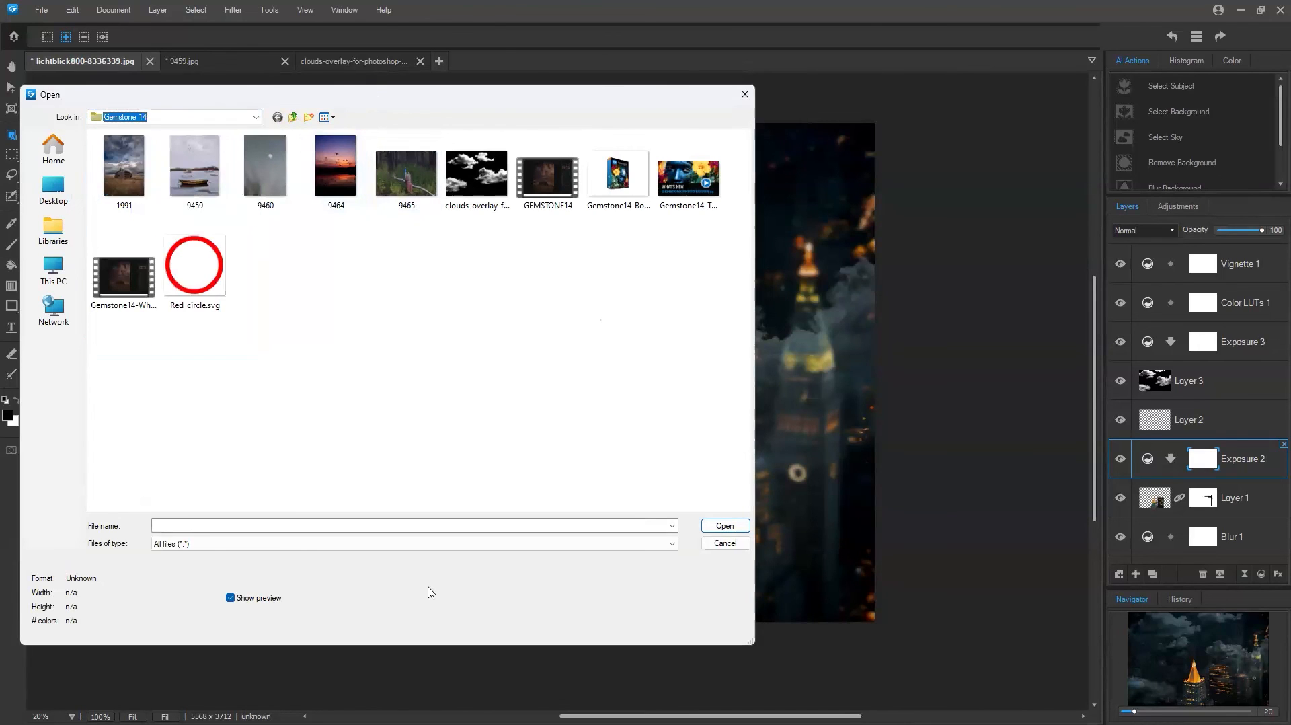
left_click(240, 119)
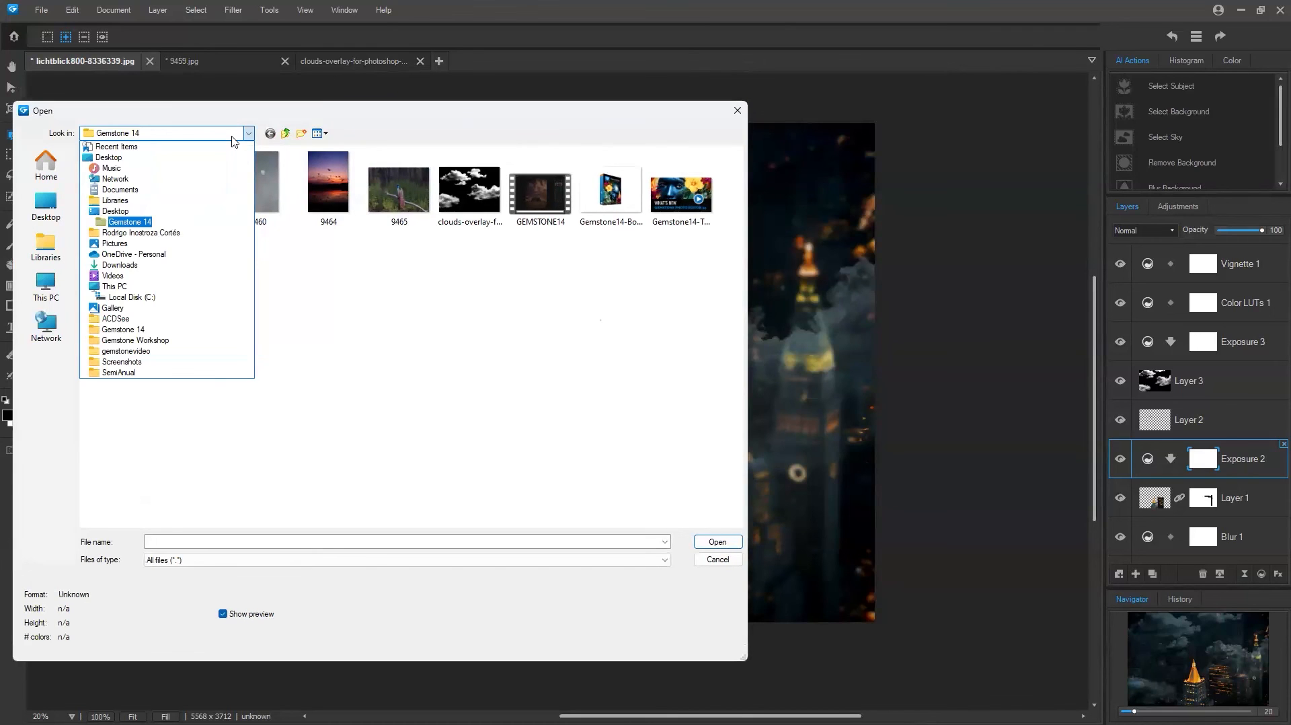
left_click(173, 329)
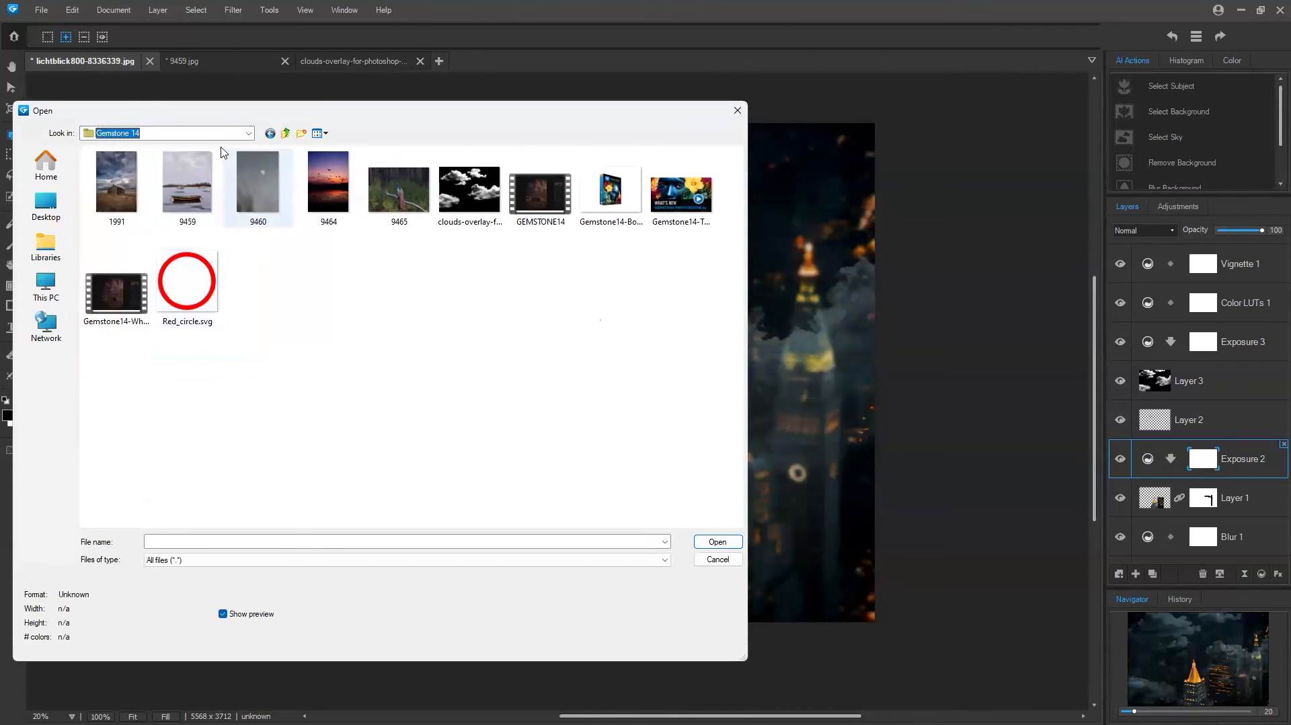
left_click(231, 133)
left_click(229, 350)
left_click(328, 182)
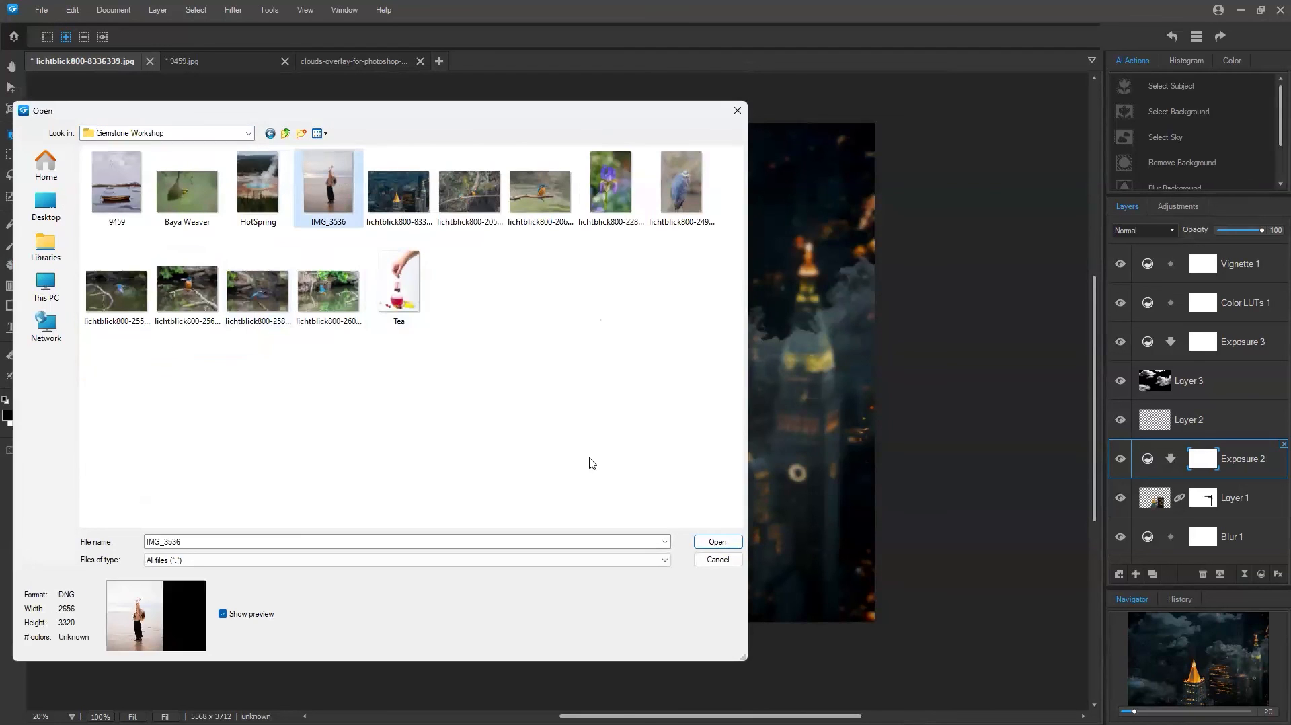
left_click(717, 541)
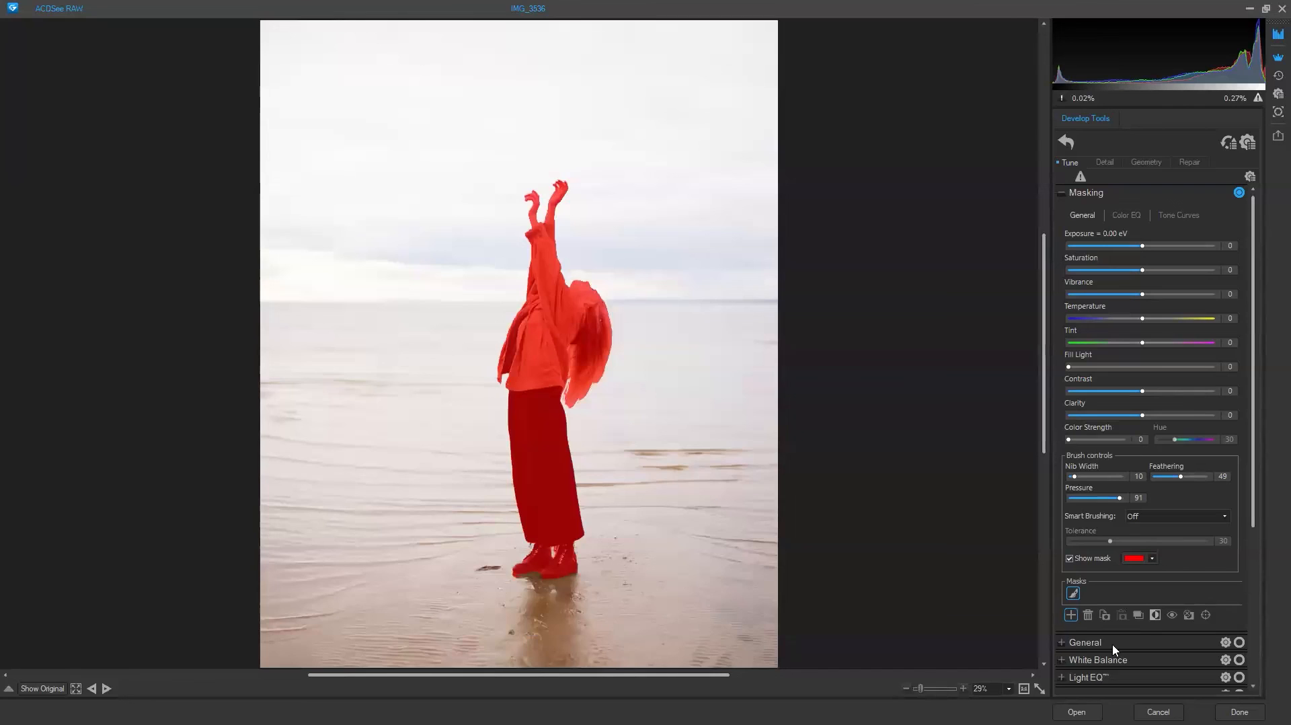
Add two masks to the beach portrait, one with AI Select Background and one with AI Select Sky
left_click(1071, 615)
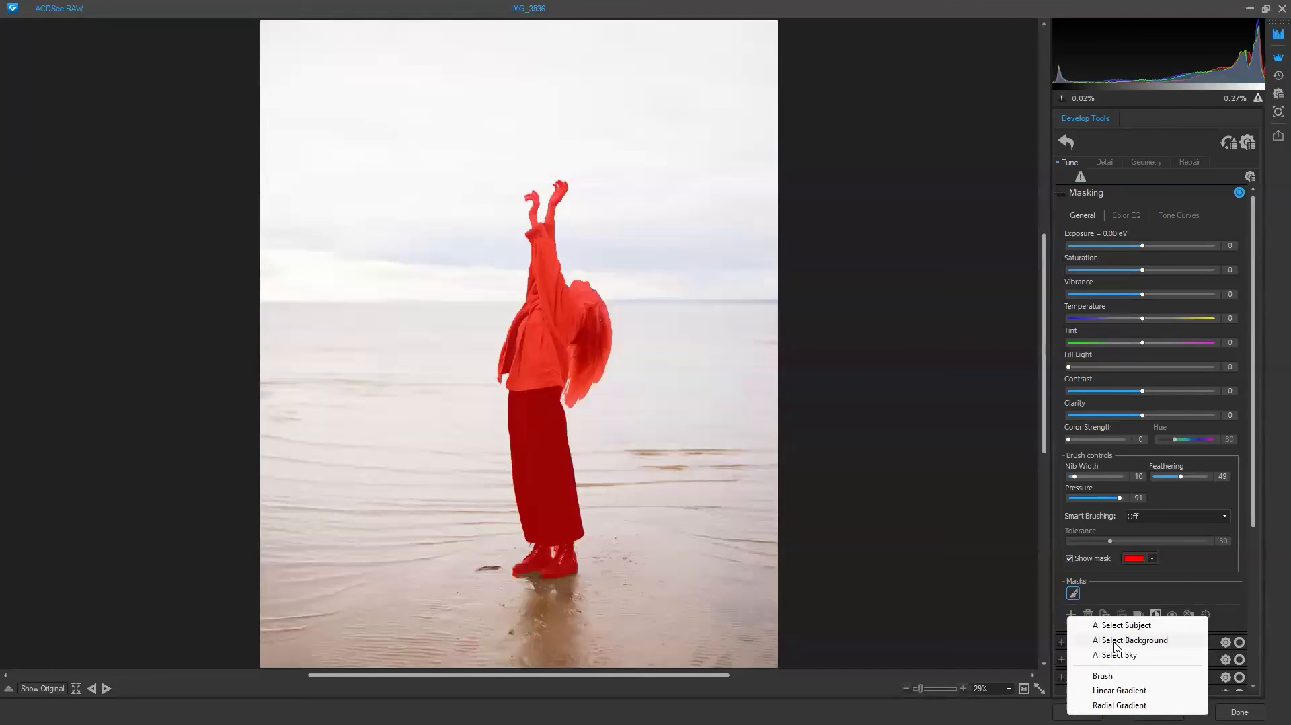
left_click(1114, 642)
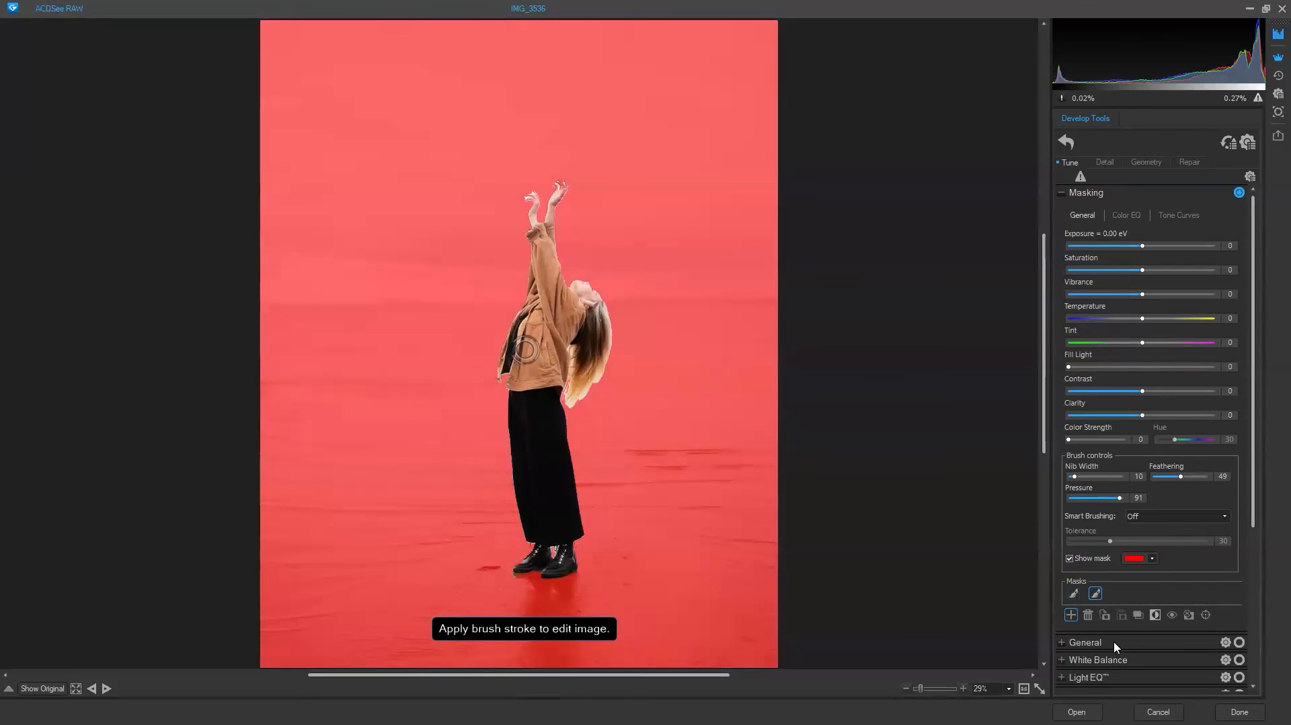
left_click(1071, 614)
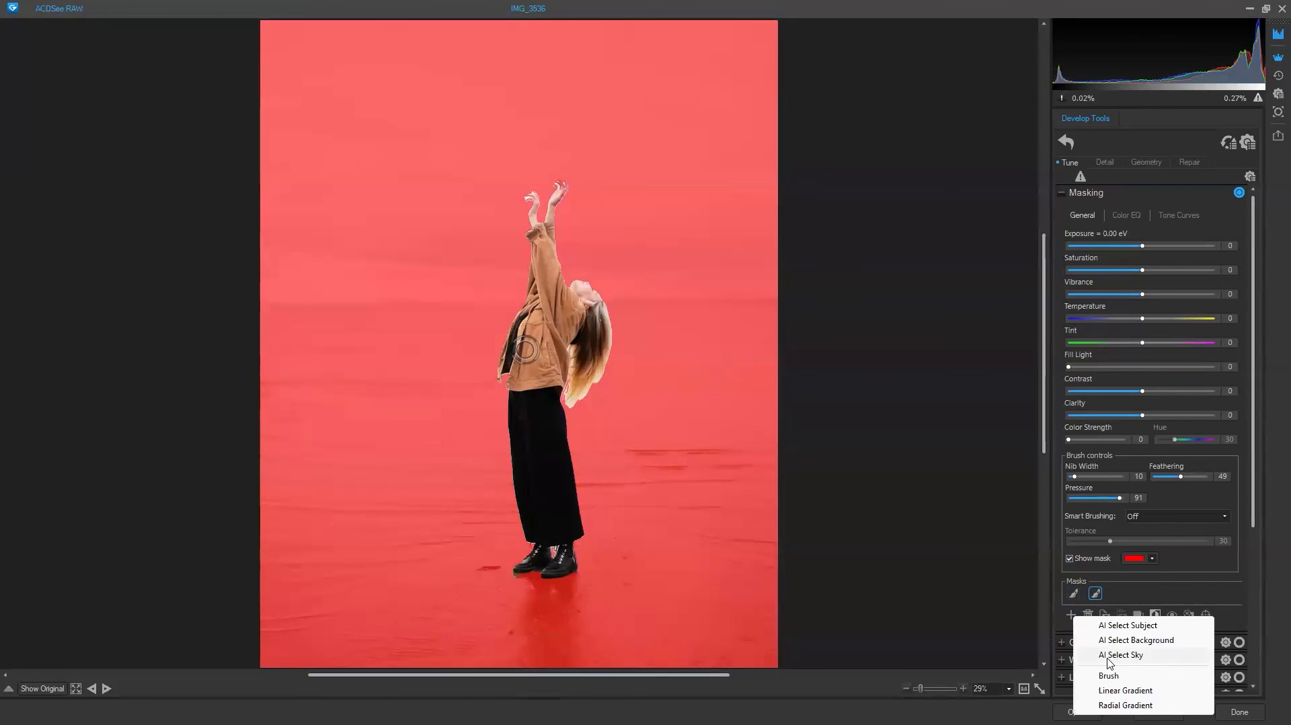
left_click(1110, 655)
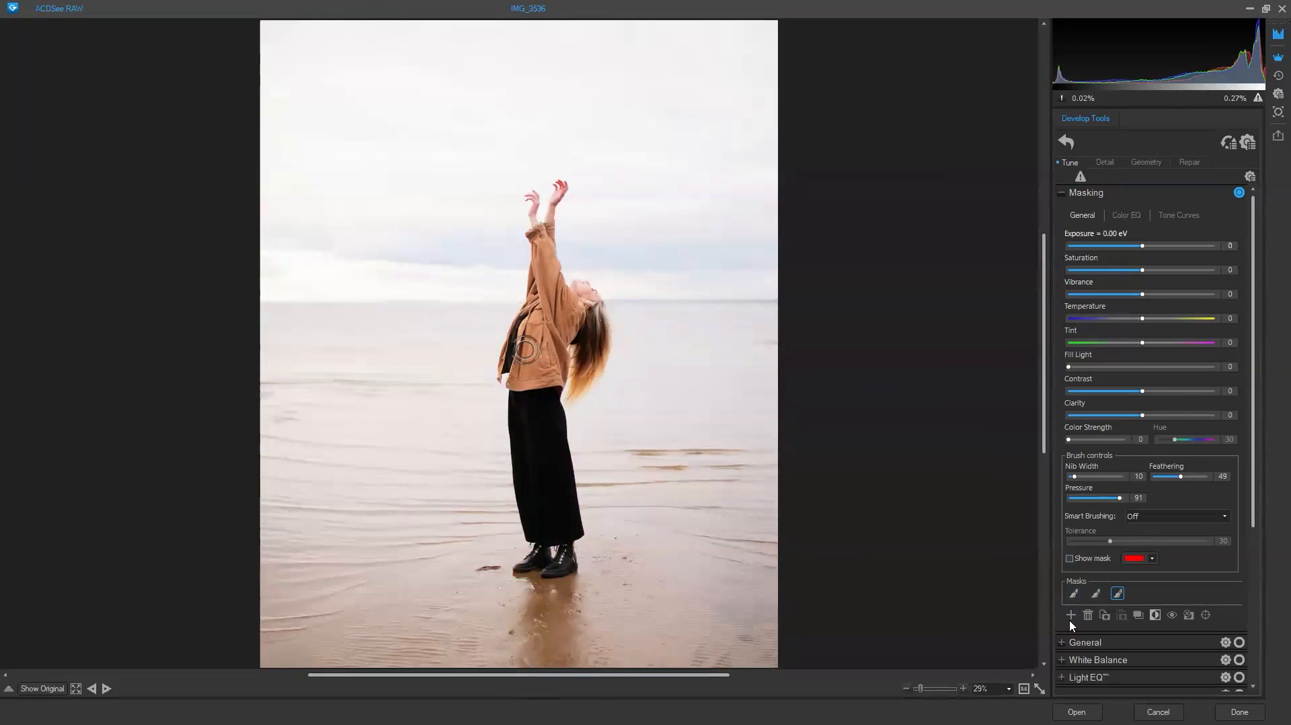
Set the sky mask's exposure to -124, and the background mask's exposure to -74 and saturation to -51
left_click_drag(1125, 246, 1119, 246)
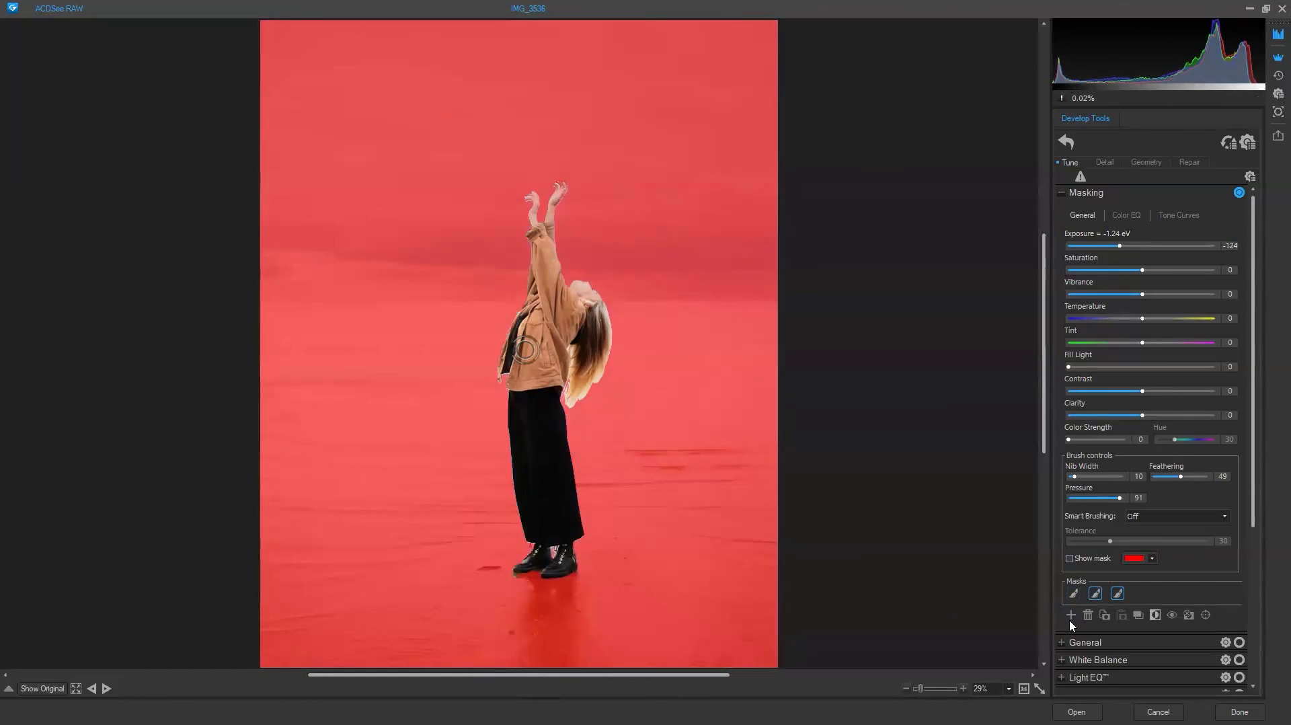
left_click(1095, 593)
mouse_move(1141, 247)
left_mouse_down()
mouse_move(1122, 246)
mouse_move(1134, 270)
mouse_move(1105, 270)
mouse_move(1129, 247)
left_mouse_up()
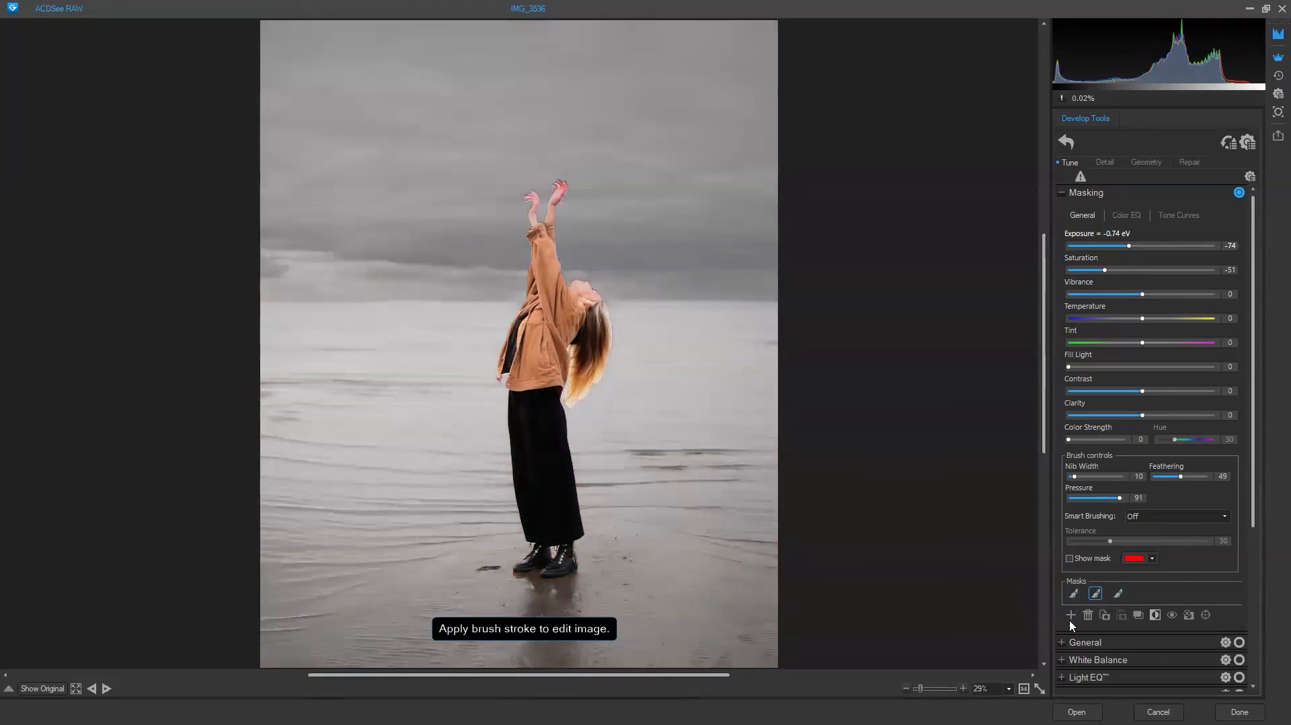
Set the sky mask's exposure to -81 and select the background mask again
left_click(1117, 593)
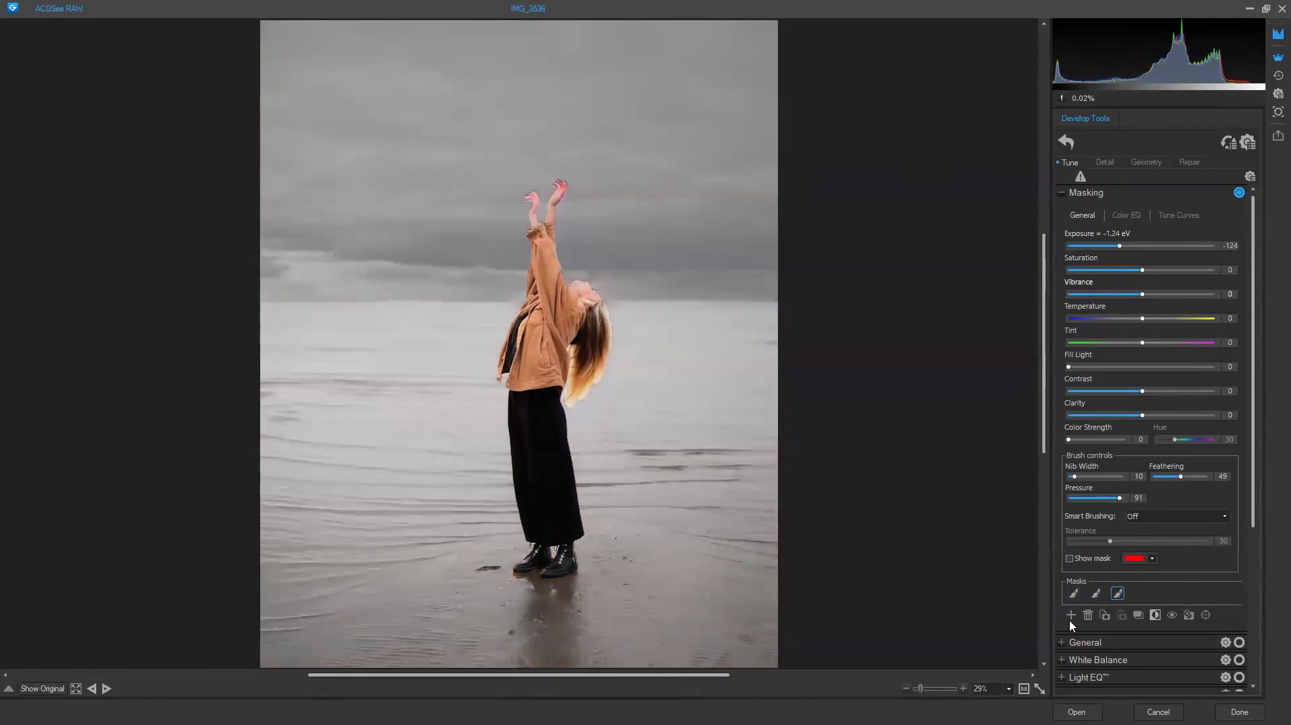
left_click_drag(1120, 246, 1127, 246)
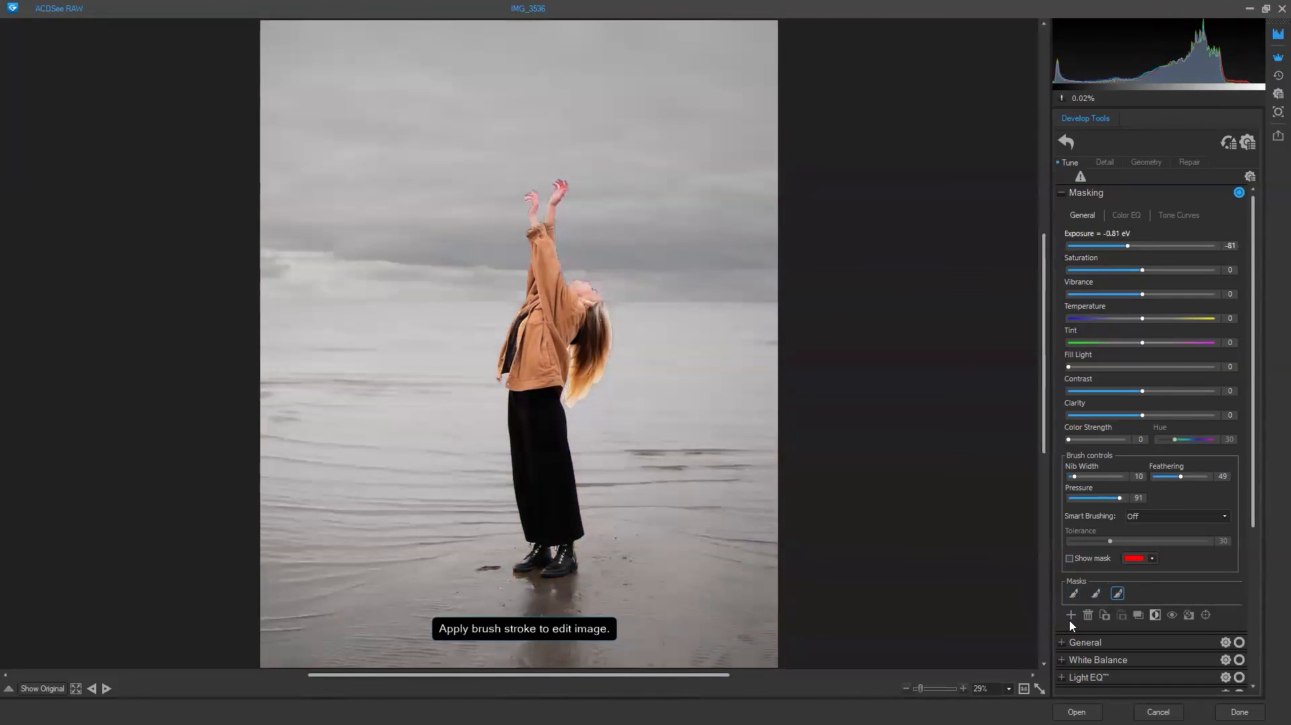
left_click(1095, 593)
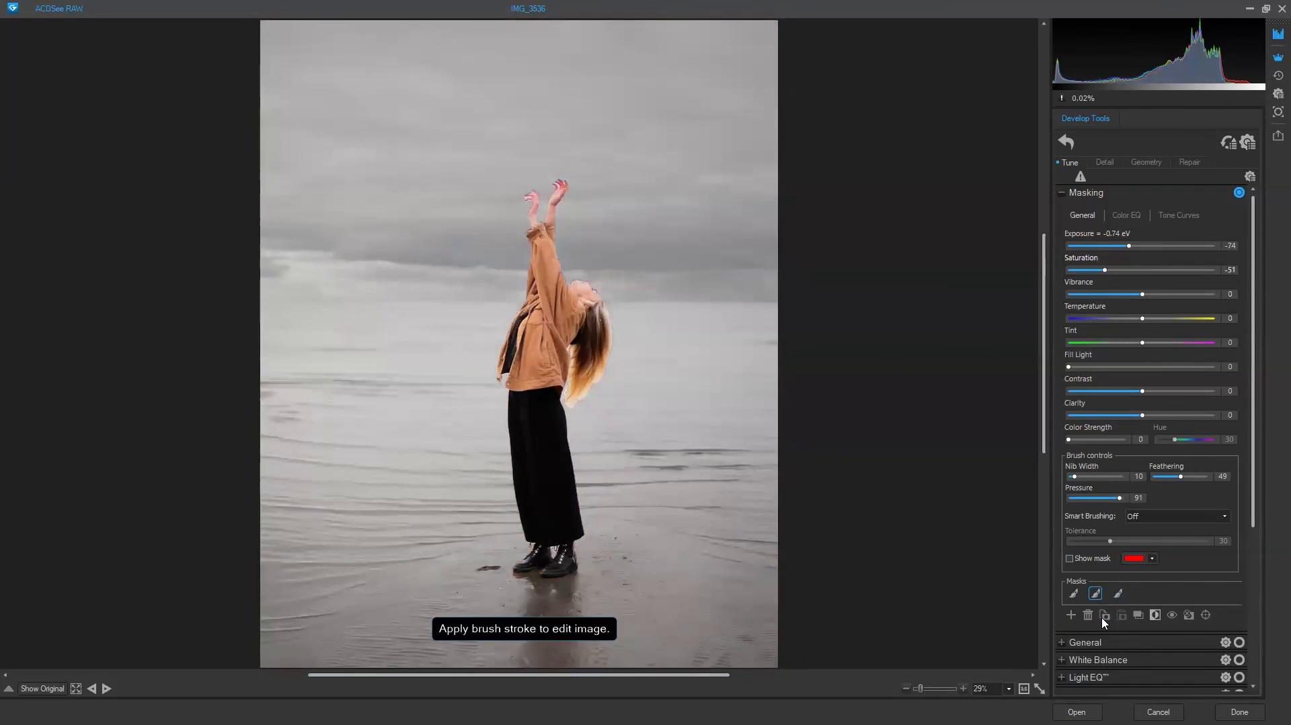
Set the background mask's saturation to -56, and the subject mask's contrast to 11, clarity to -47 and saturation to -4
left_click_drag(1104, 270, 1101, 271)
left_click(1073, 593)
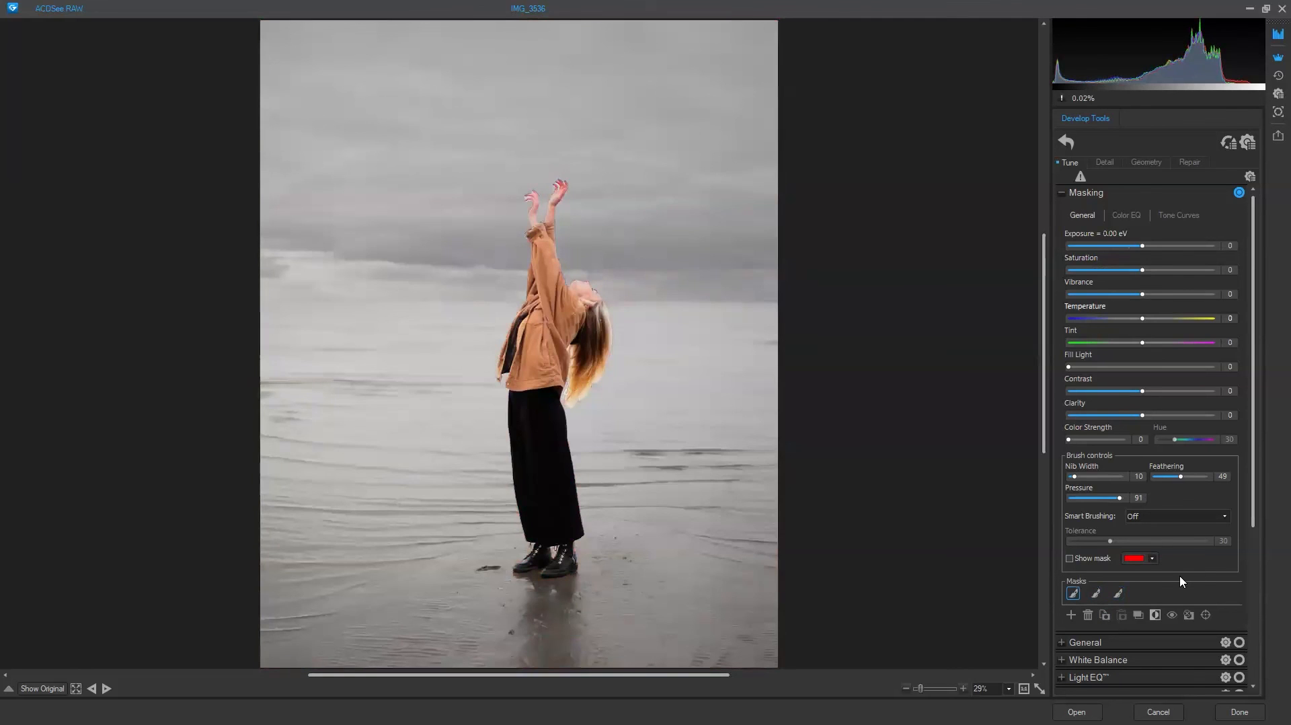
mouse_move(1142, 391)
left_mouse_down()
mouse_move(1169, 391)
mouse_move(1155, 391)
left_mouse_up()
left_click_drag(1142, 270, 1130, 269)
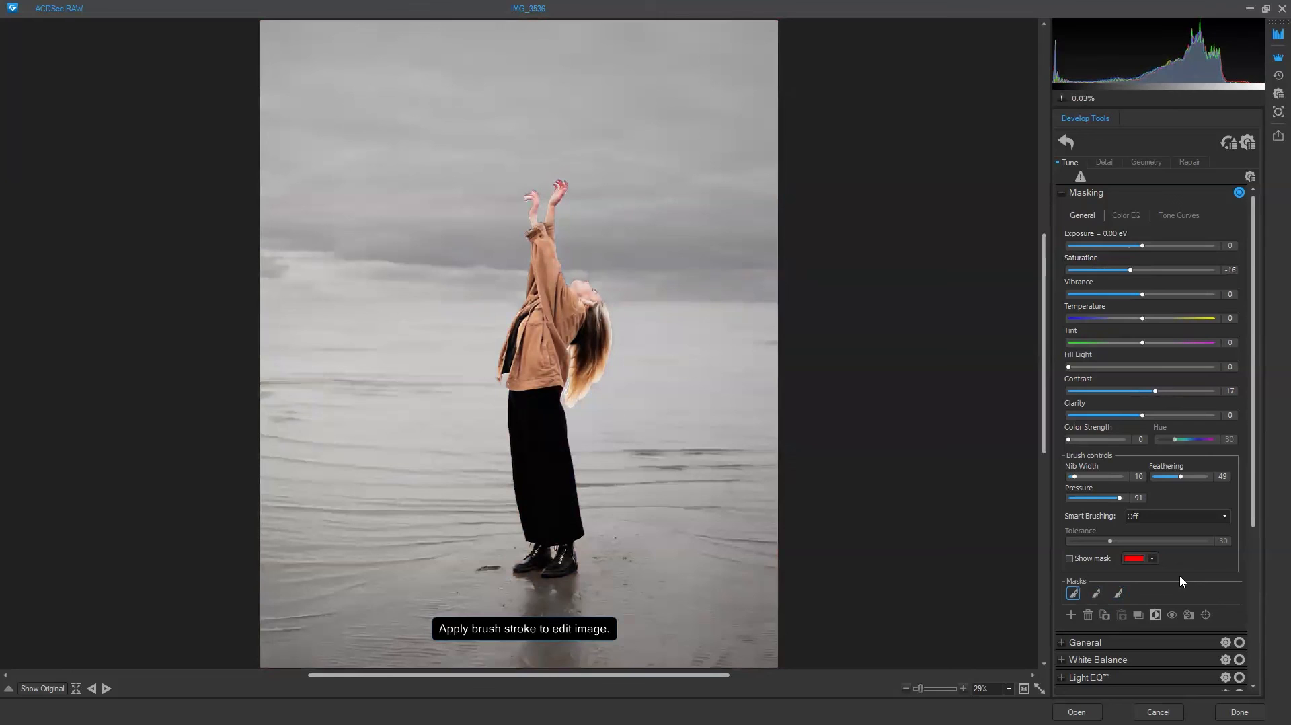
left_click_drag(1155, 391, 1107, 415)
left_click_drag(1130, 269, 1139, 269)
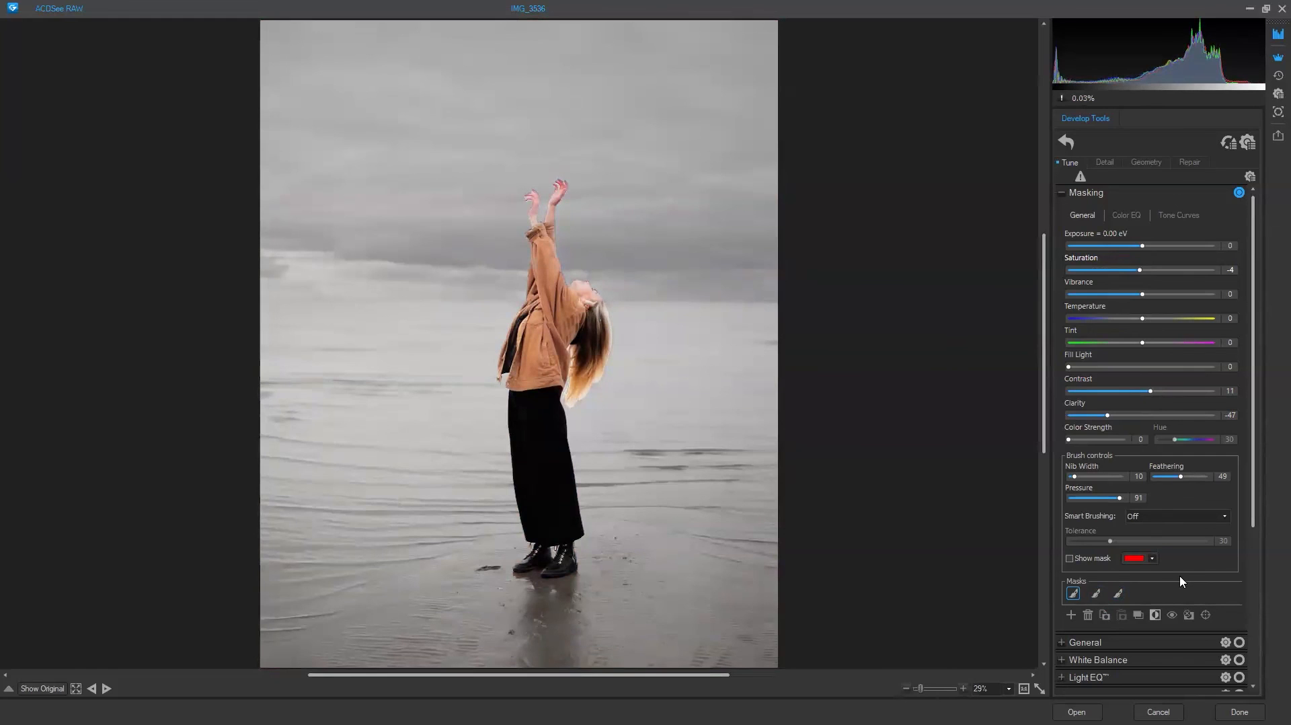
Set the background mask's clarity to -30, and the subject mask's exposure to -31 and vibrance to 2
left_click(1095, 593)
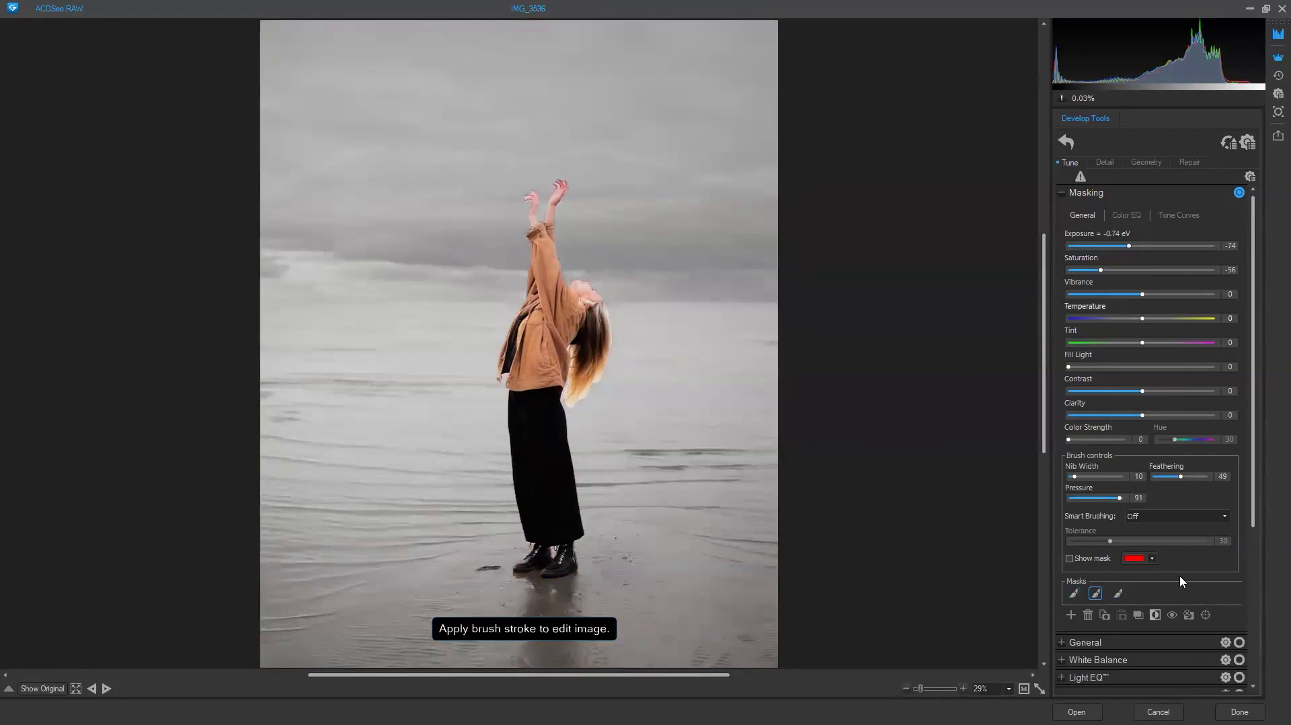
left_click_drag(1142, 415, 1119, 415)
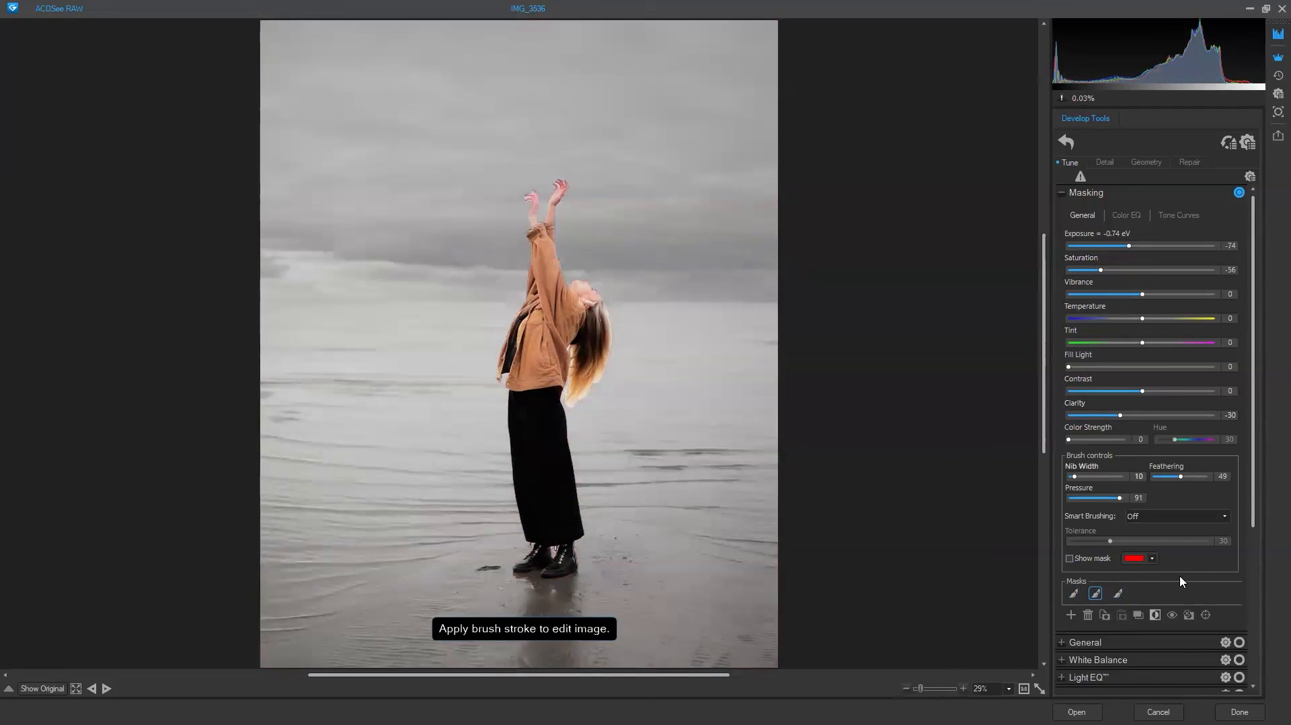
left_click(1073, 593)
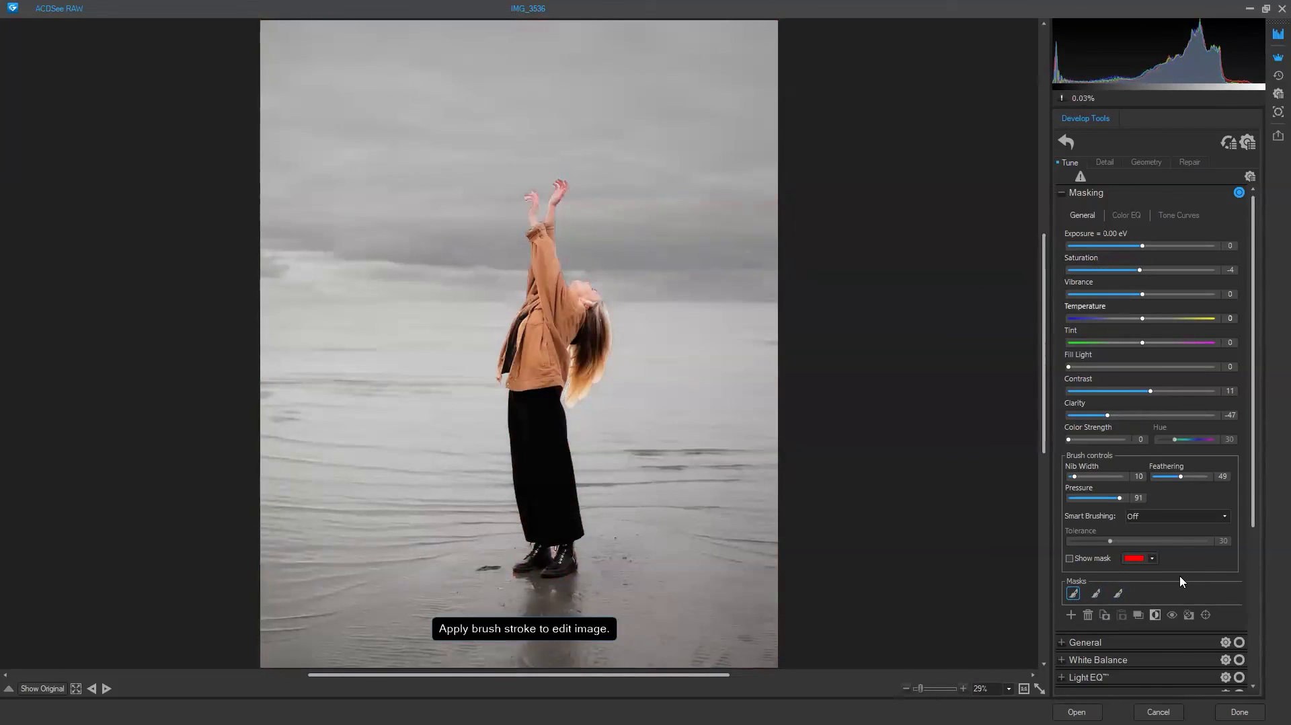
left_click_drag(1142, 246, 1136, 246)
mouse_move(1142, 294)
left_mouse_down()
mouse_move(1190, 294)
mouse_move(1120, 294)
mouse_move(1136, 294)
left_mouse_up()
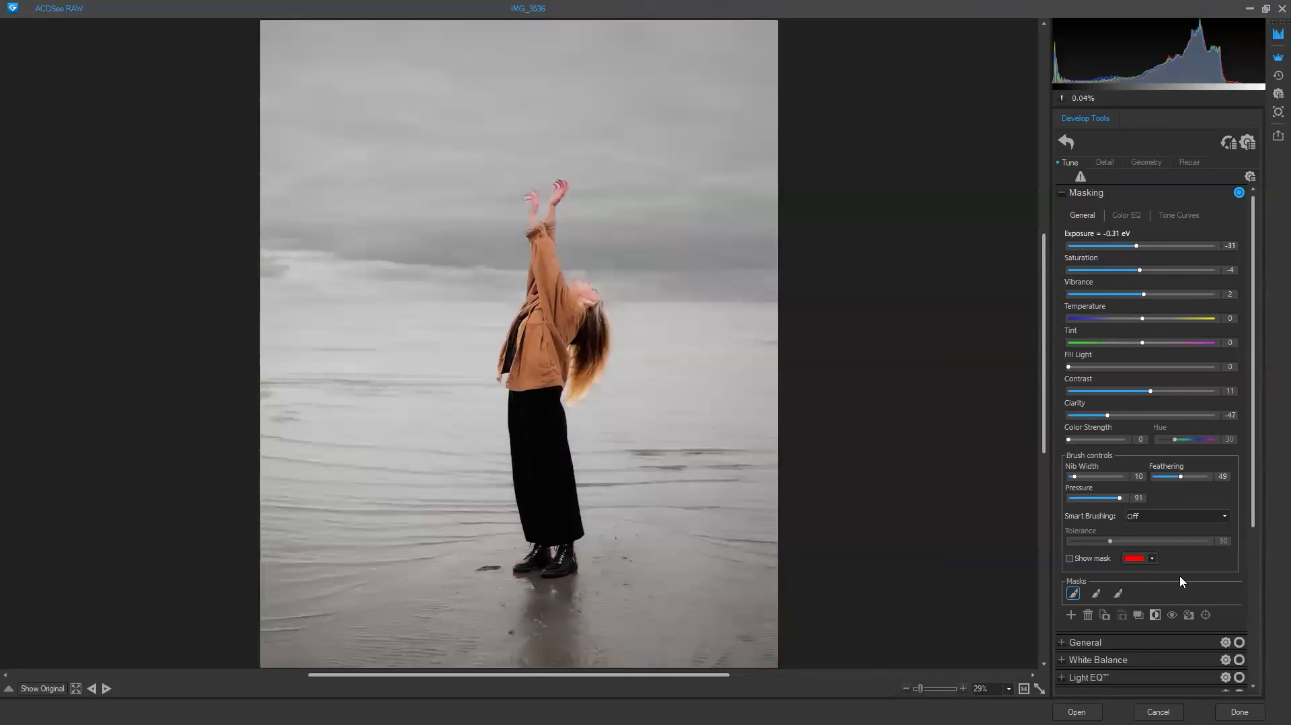
Compare the masked edits on the beach portrait with the original image
left_click(30, 688)
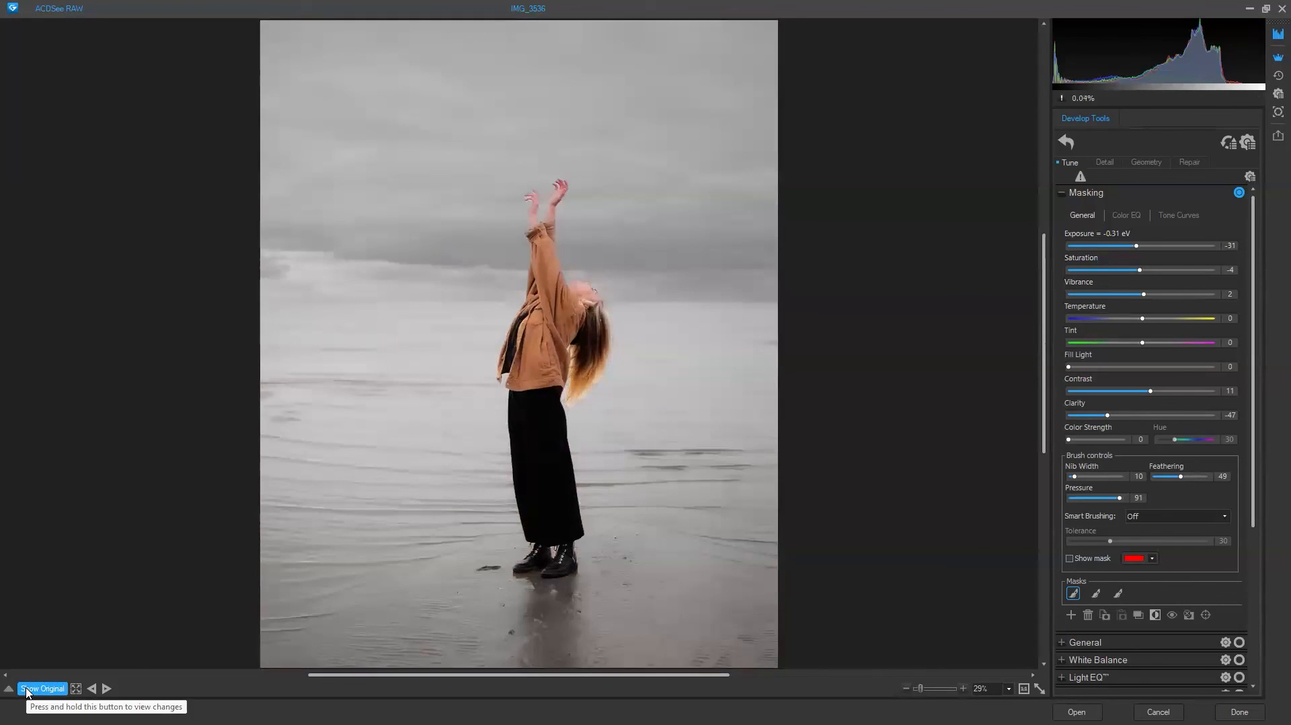
left_click(28, 689)
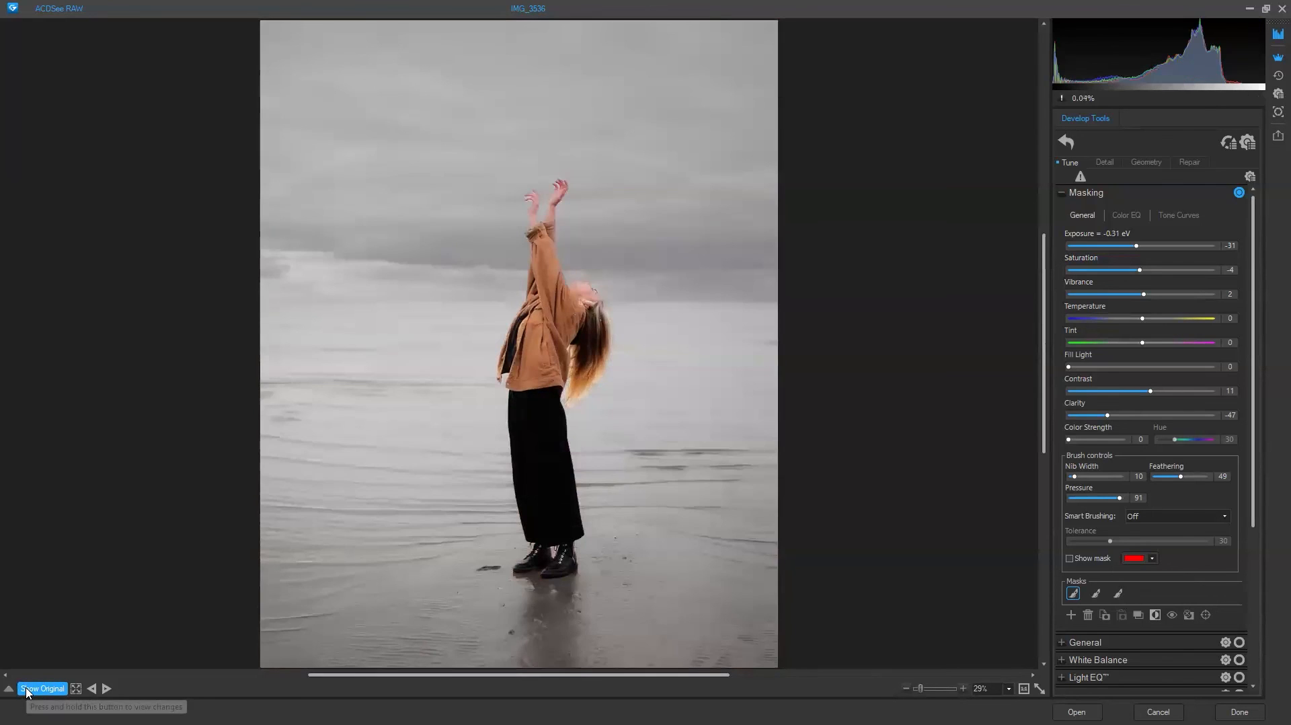
left_click(27, 690)
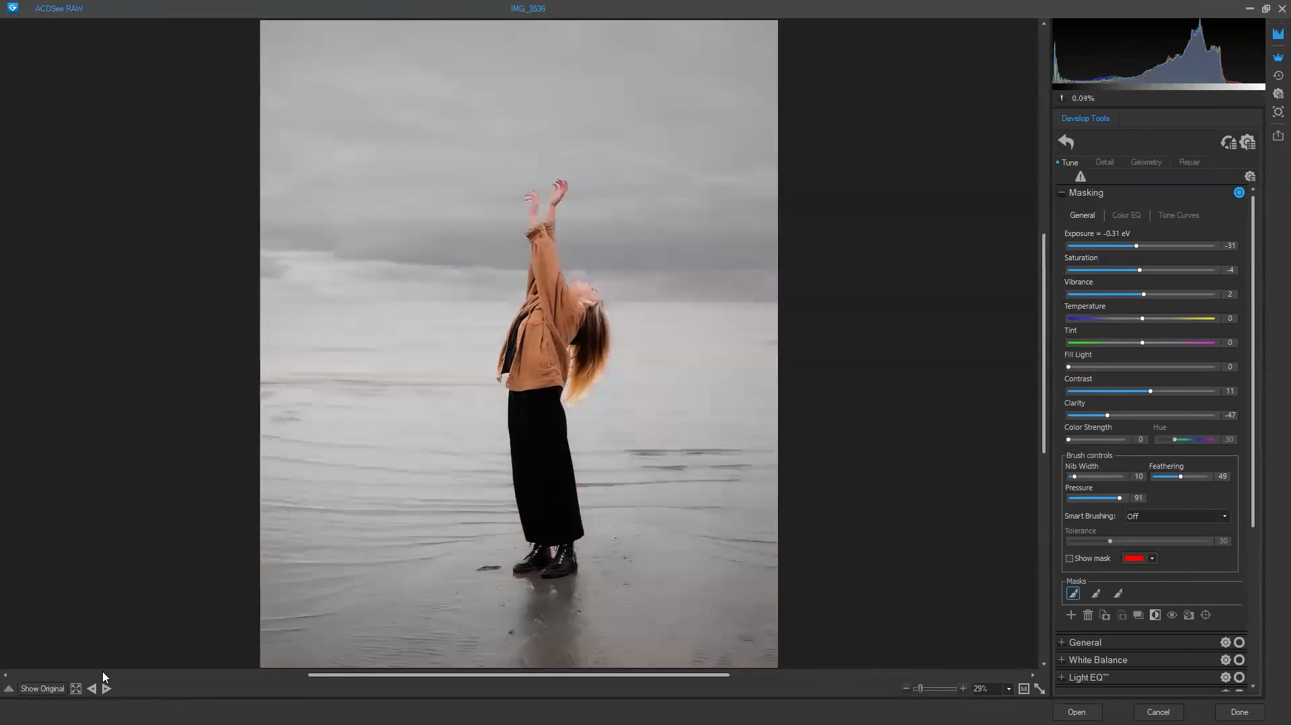